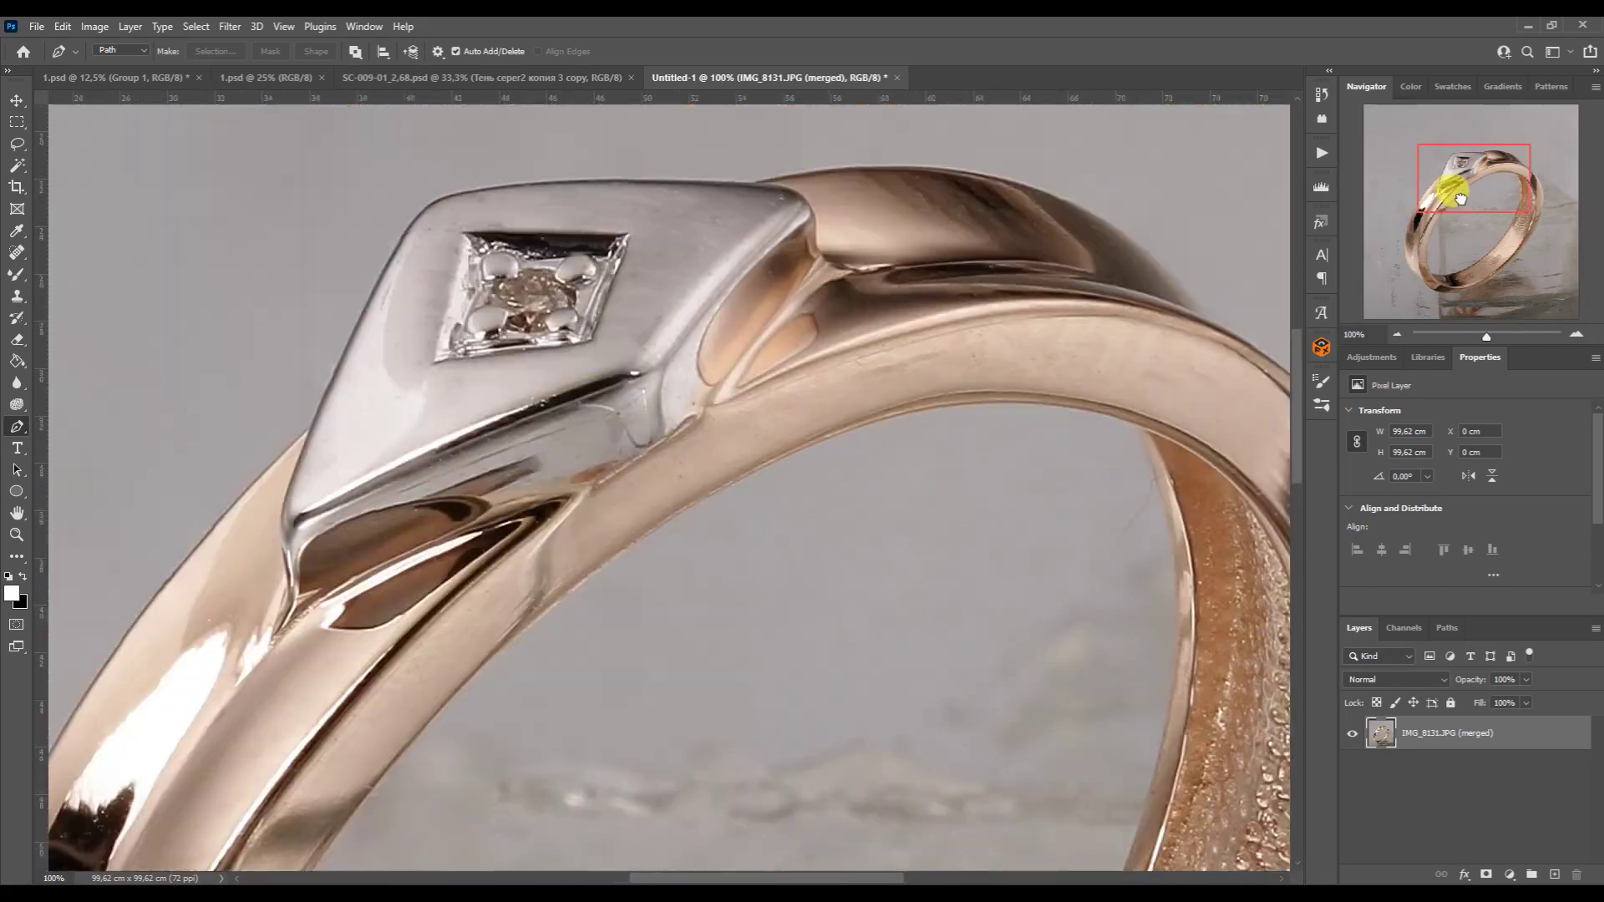
- Place the first two curved Pen anchors along the ring's lower outer edge
{"action": "left_click_drag", "start_coordinate": [821, 734], "coordinate": [861, 739]}
{"action": "left_click_drag", "start_coordinate": [624, 580], "coordinate": [703, 732]}
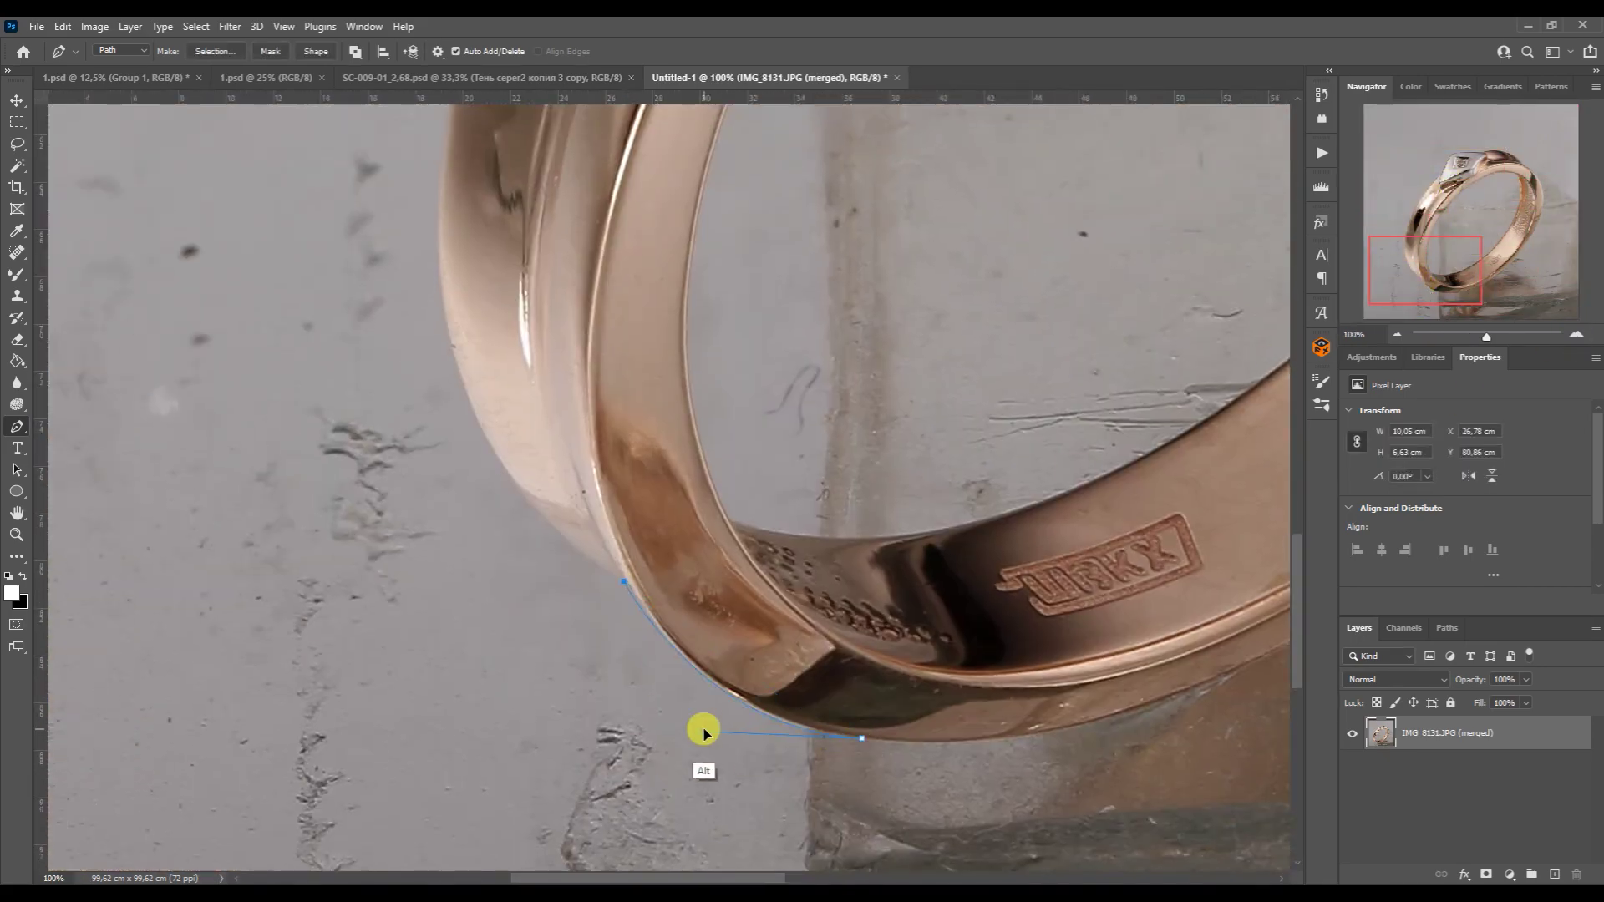
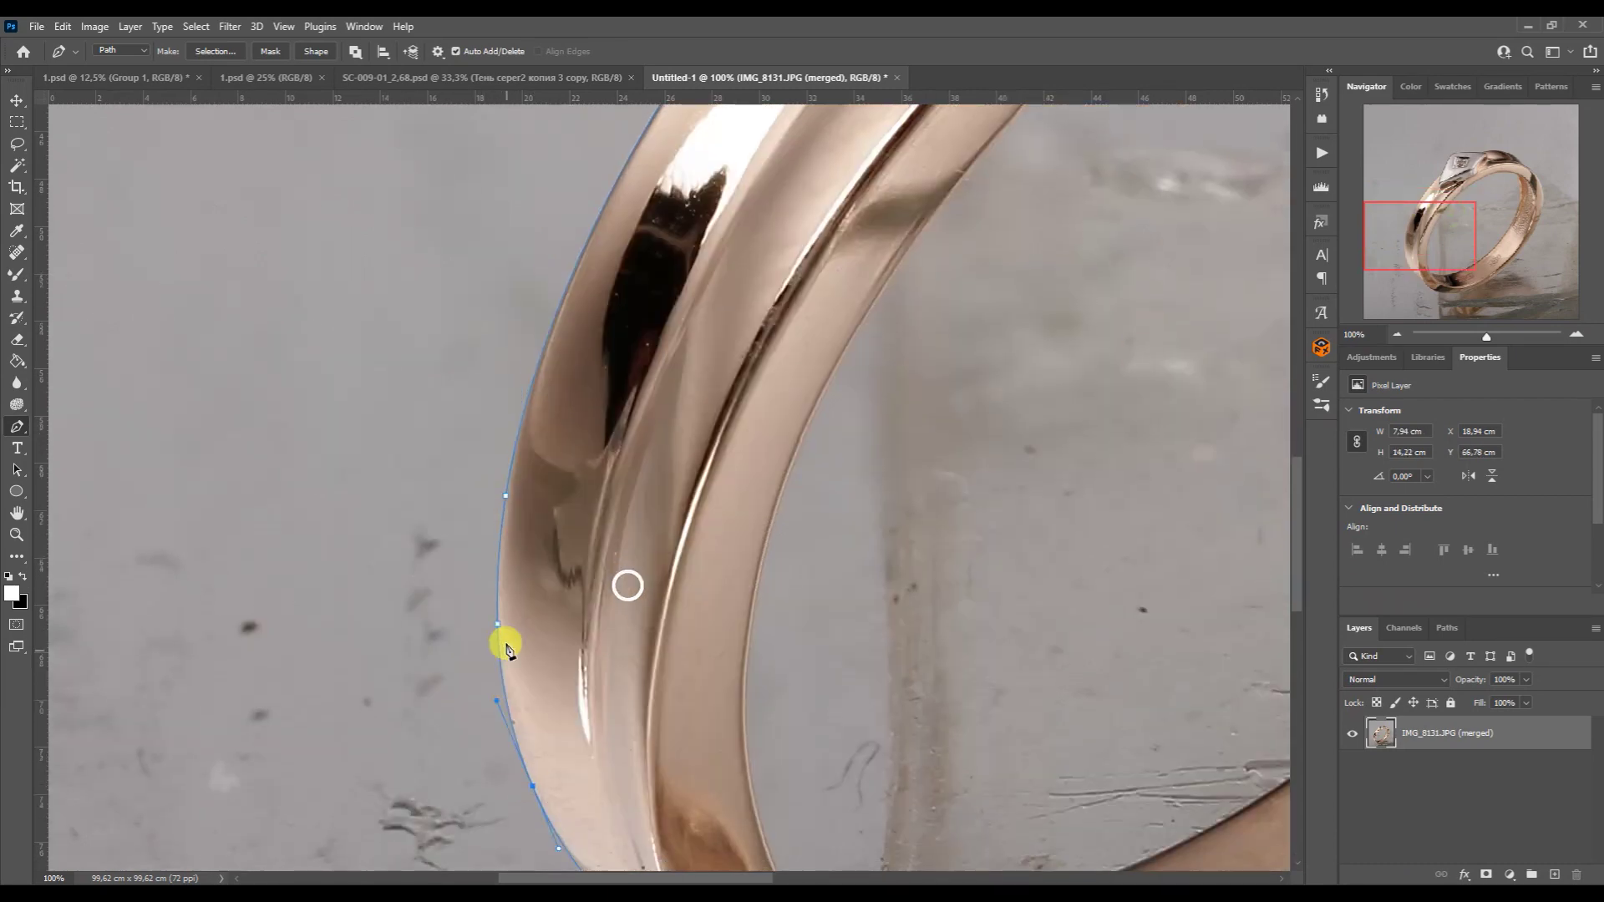
- Pen-trace the ring's outline along the setting's top, the upper edge and the outer right edge
{"action": "scroll", "coordinate": [585, 501], "scroll_direction": "up", "scroll_amount": 4}
{"action": "scroll", "coordinate": [767, 291], "scroll_direction": "up", "scroll_amount": 3}
{"action": "scroll", "coordinate": [778, 334], "scroll_direction": "right", "scroll_amount": 1}
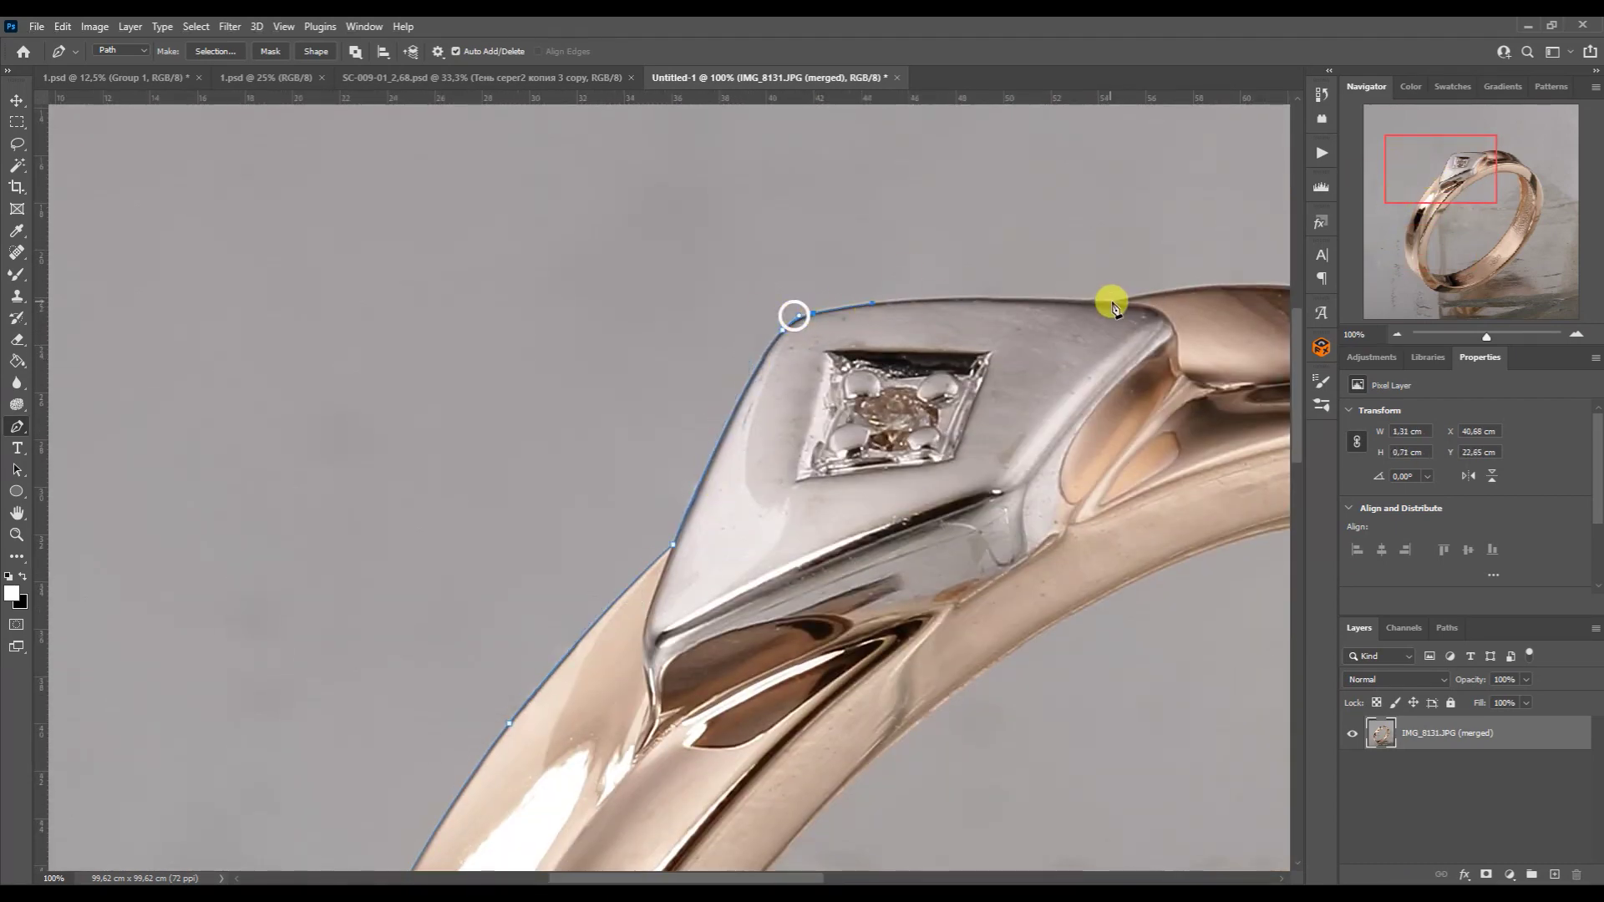
{"action": "scroll", "coordinate": [828, 432], "scroll_direction": "up", "scroll_amount": 2}
{"action": "scroll", "coordinate": [828, 432], "scroll_direction": "right", "scroll_amount": 4}
{"action": "left_click_drag", "start_coordinate": [1258, 572], "coordinate": [1128, 358]}
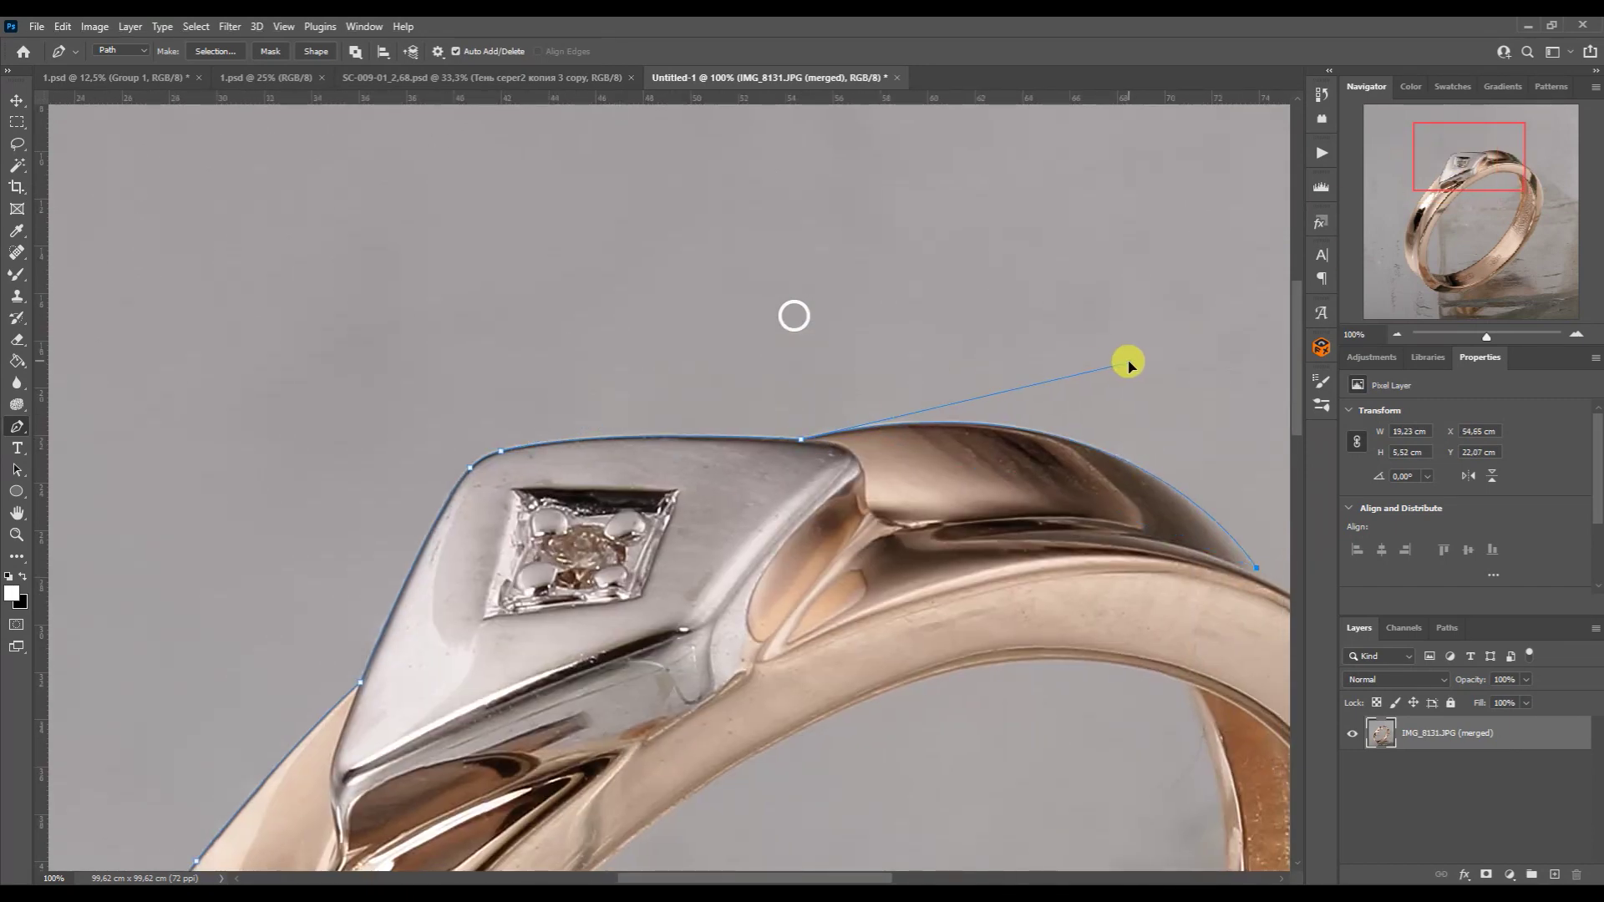
{"action": "scroll", "coordinate": [1282, 242], "scroll_direction": "down", "scroll_amount": 2}
{"action": "scroll", "coordinate": [1282, 243], "scroll_direction": "right", "scroll_amount": 4}
{"action": "left_click_drag", "start_coordinate": [910, 439], "coordinate": [795, 244]}
{"action": "scroll", "coordinate": [1133, 456], "scroll_direction": "down", "scroll_amount": 2}
{"action": "scroll", "coordinate": [1133, 455], "scroll_direction": "right", "scroll_amount": 2}
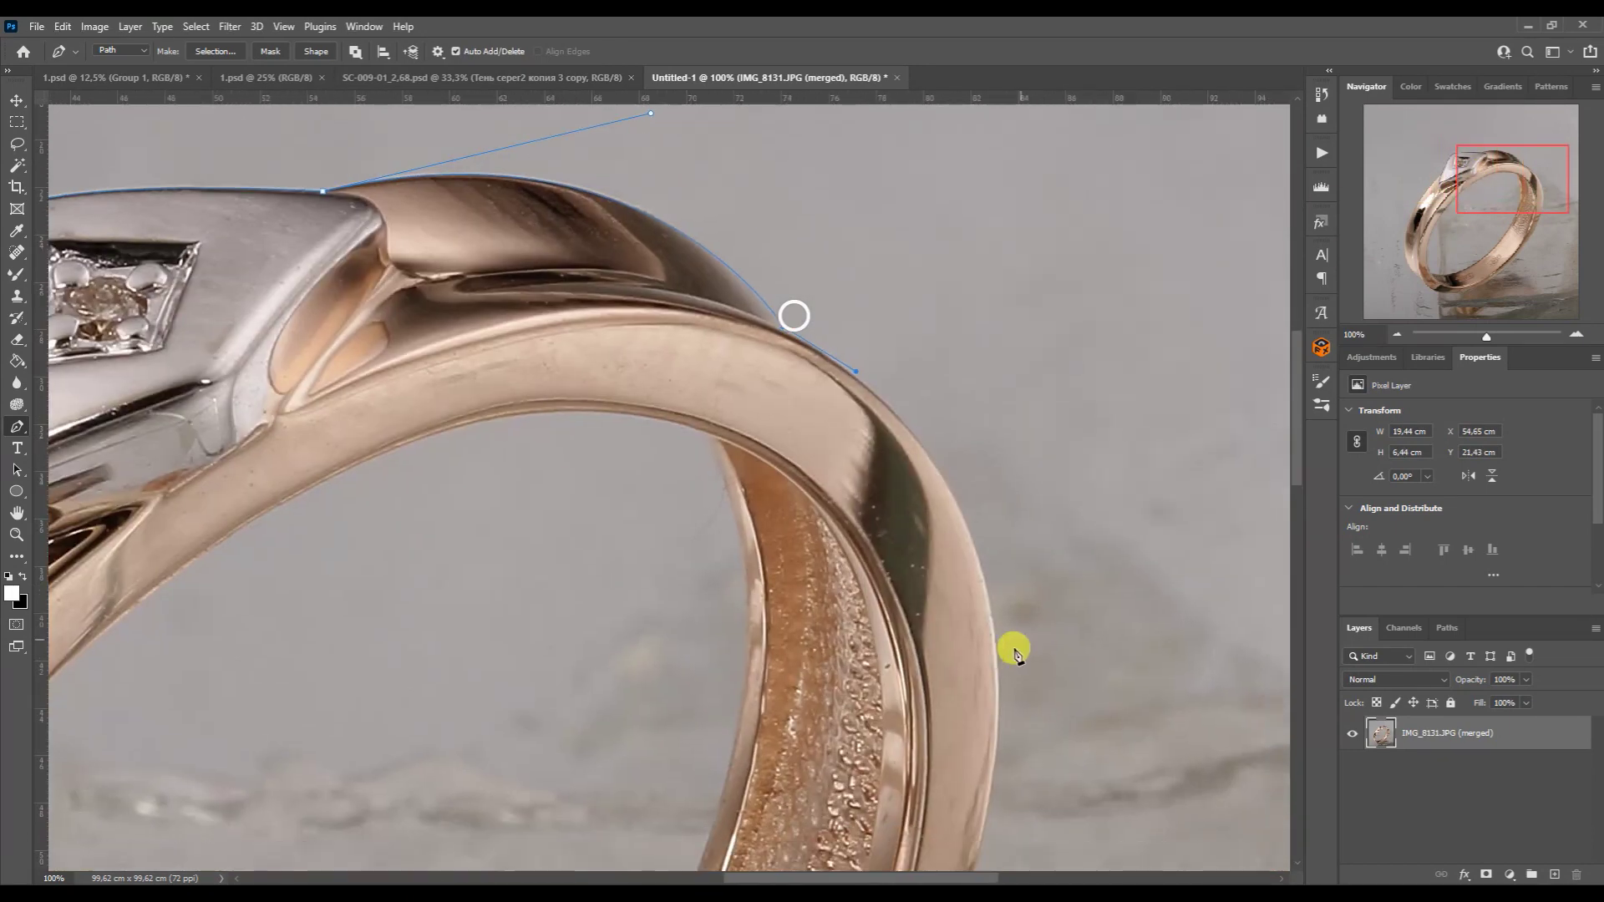
{"action": "scroll", "coordinate": [995, 401], "scroll_direction": "down", "scroll_amount": 5}
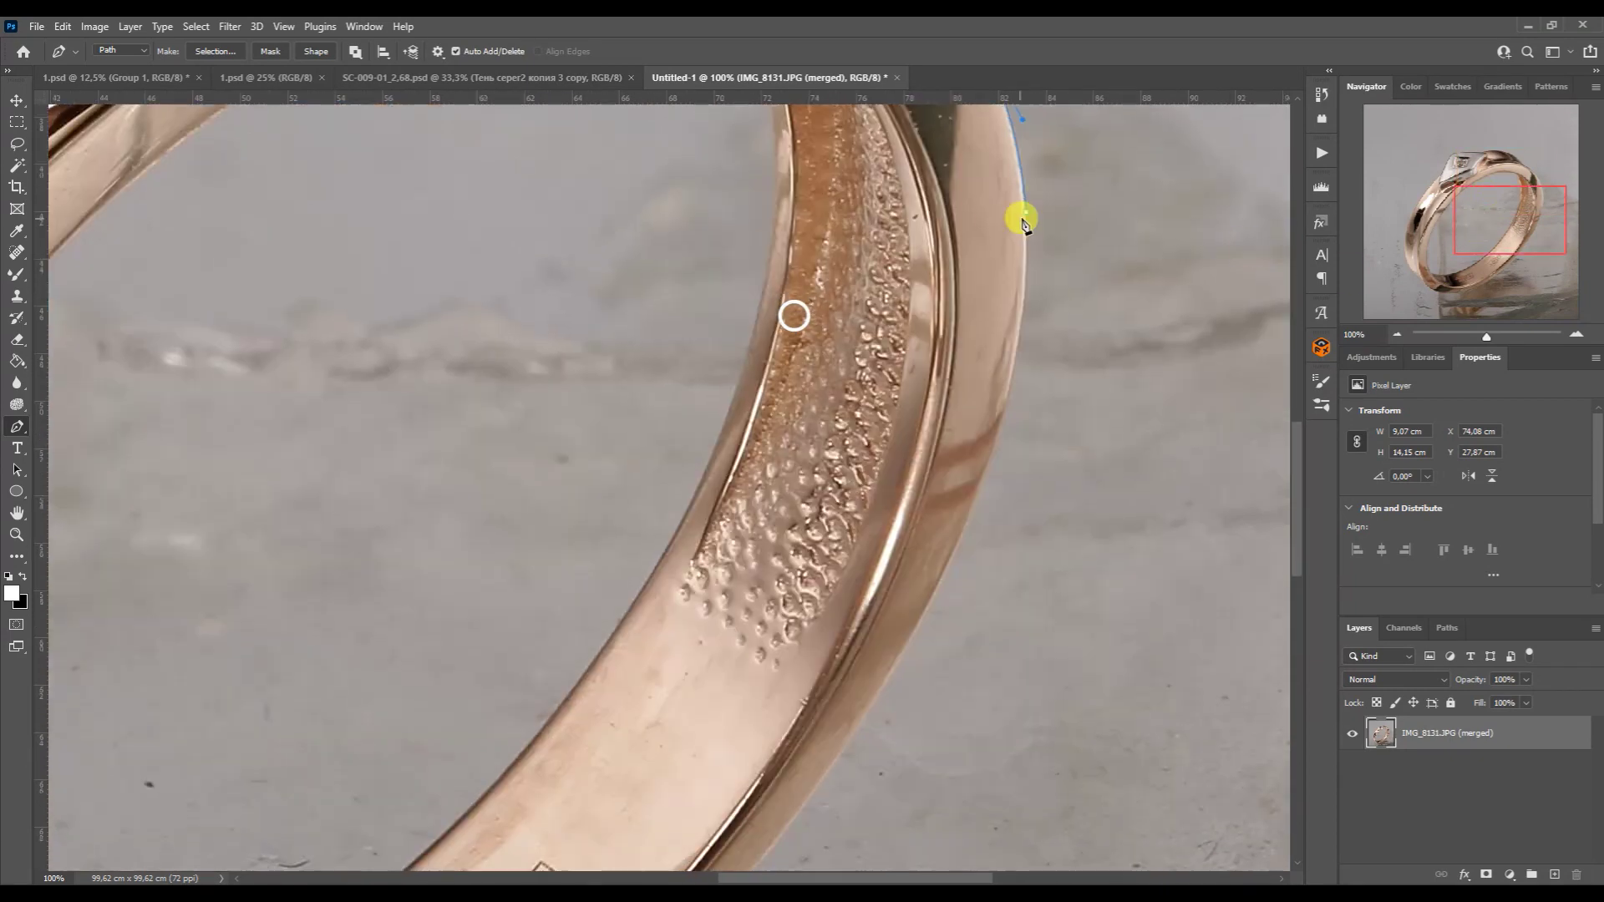
{"action": "scroll", "coordinate": [886, 493], "scroll_direction": "down", "scroll_amount": 1}
{"action": "left_click_drag", "start_coordinate": [1014, 431], "coordinate": [1020, 458]}
- Continue the ring outline along its bottom edge and up the left side
{"action": "scroll", "coordinate": [1020, 459], "scroll_direction": "down", "scroll_amount": 2}
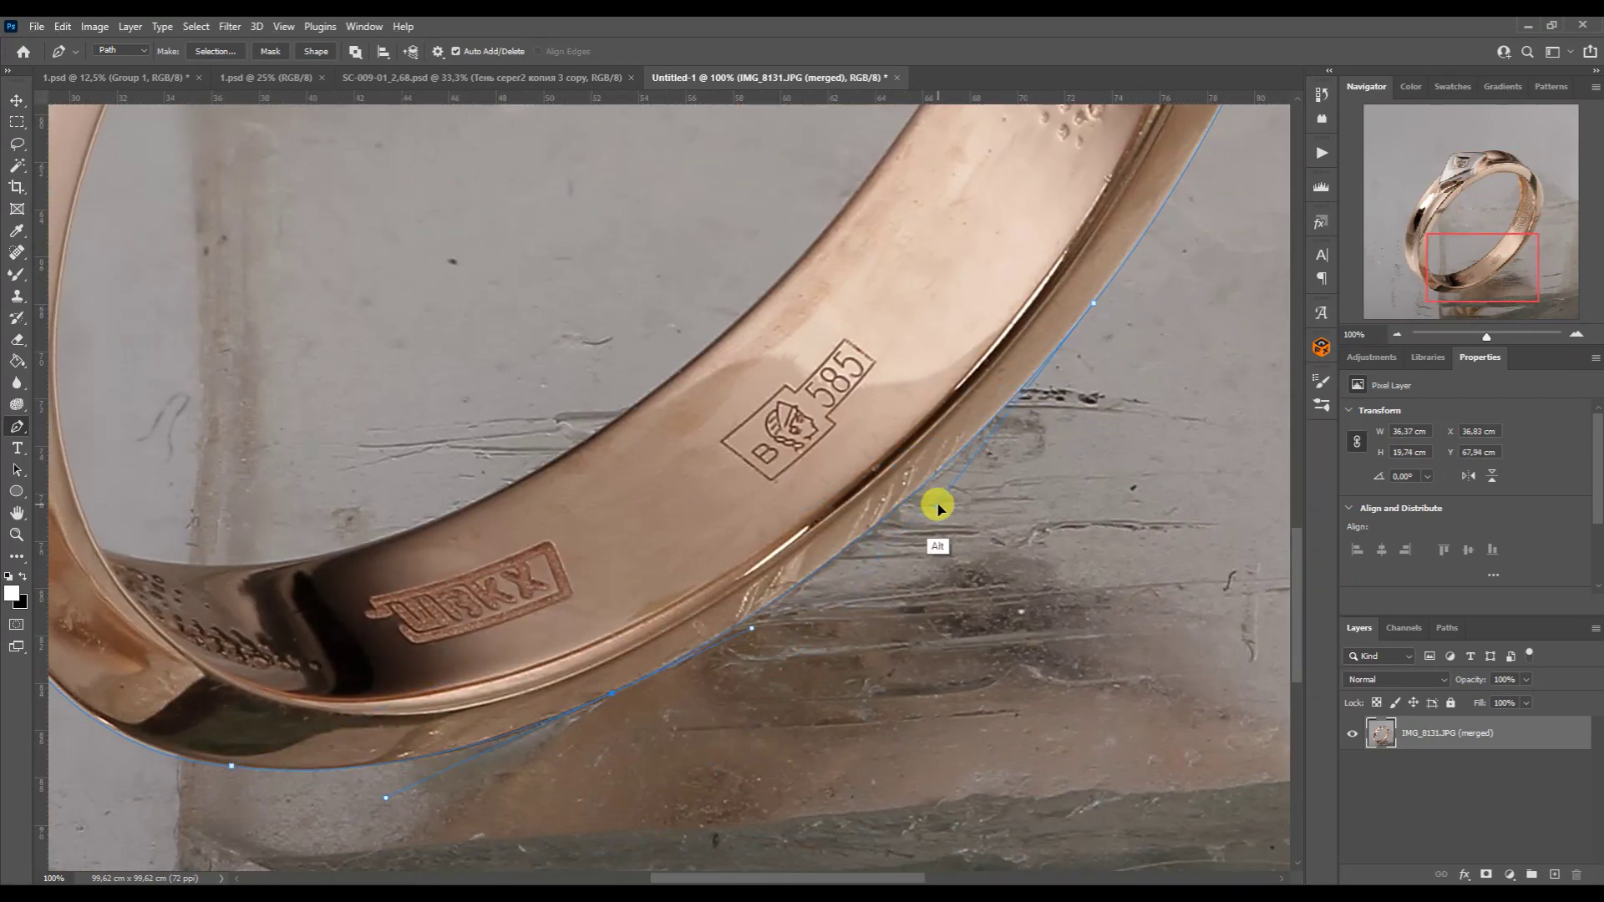
{"action": "scroll", "coordinate": [1069, 347], "scroll_direction": "left", "scroll_amount": 5}
{"action": "scroll", "coordinate": [1070, 346], "scroll_direction": "down", "scroll_amount": 1}
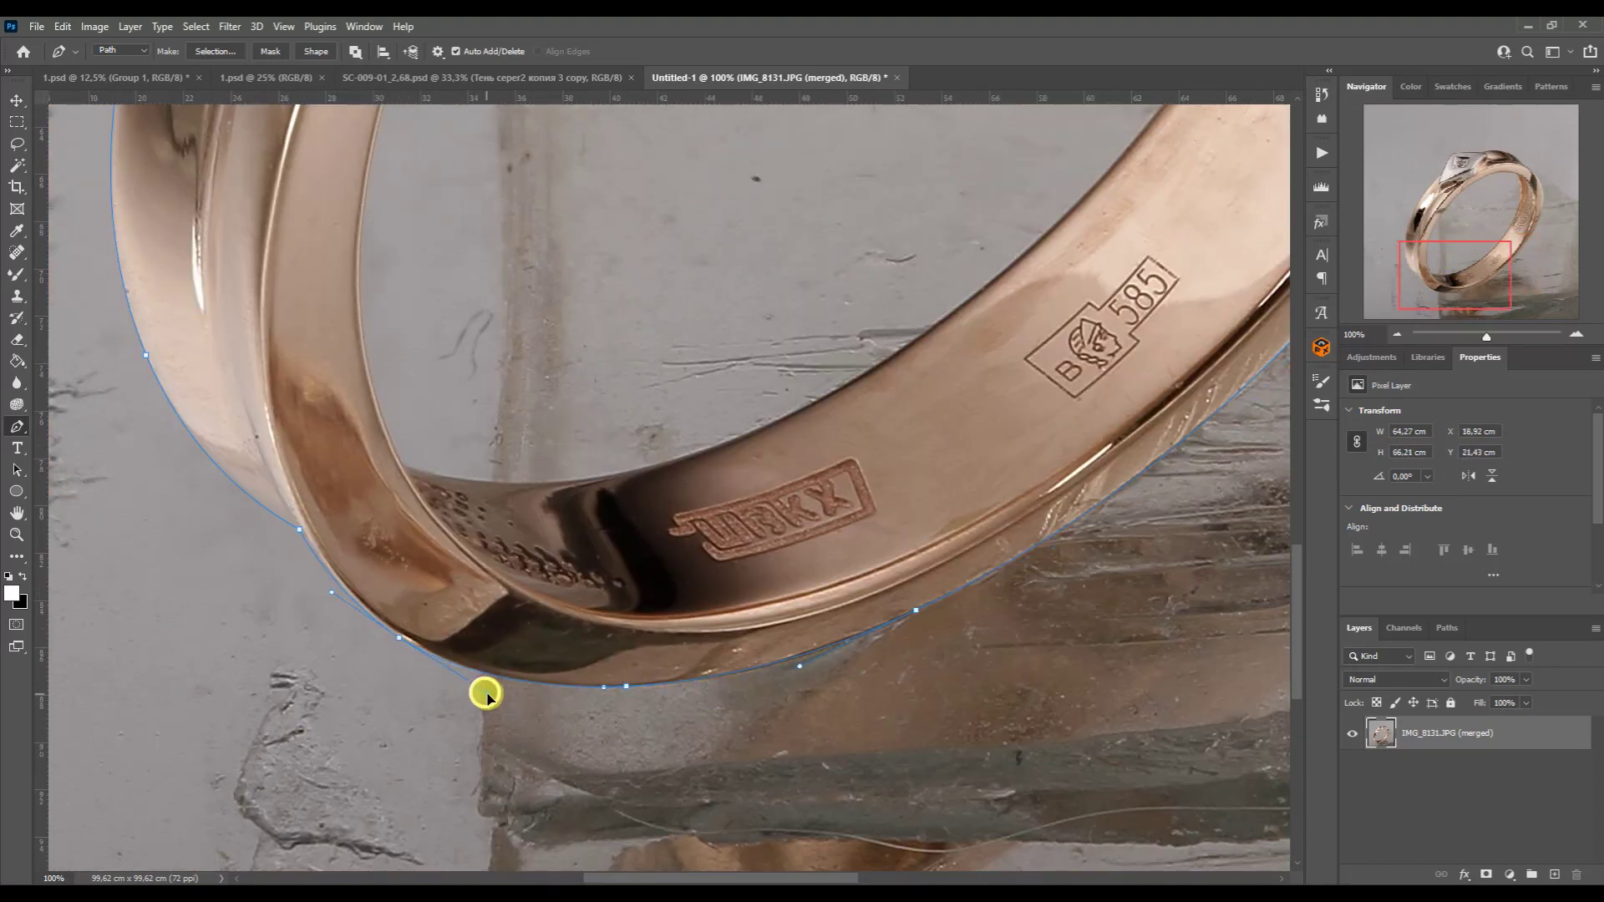
{"action": "scroll", "coordinate": [742, 731], "scroll_direction": "up", "scroll_amount": 4}
{"action": "scroll", "coordinate": [742, 731], "scroll_direction": "left", "scroll_amount": 6}
{"action": "left_click_drag", "start_coordinate": [741, 731], "coordinate": [625, 458]}
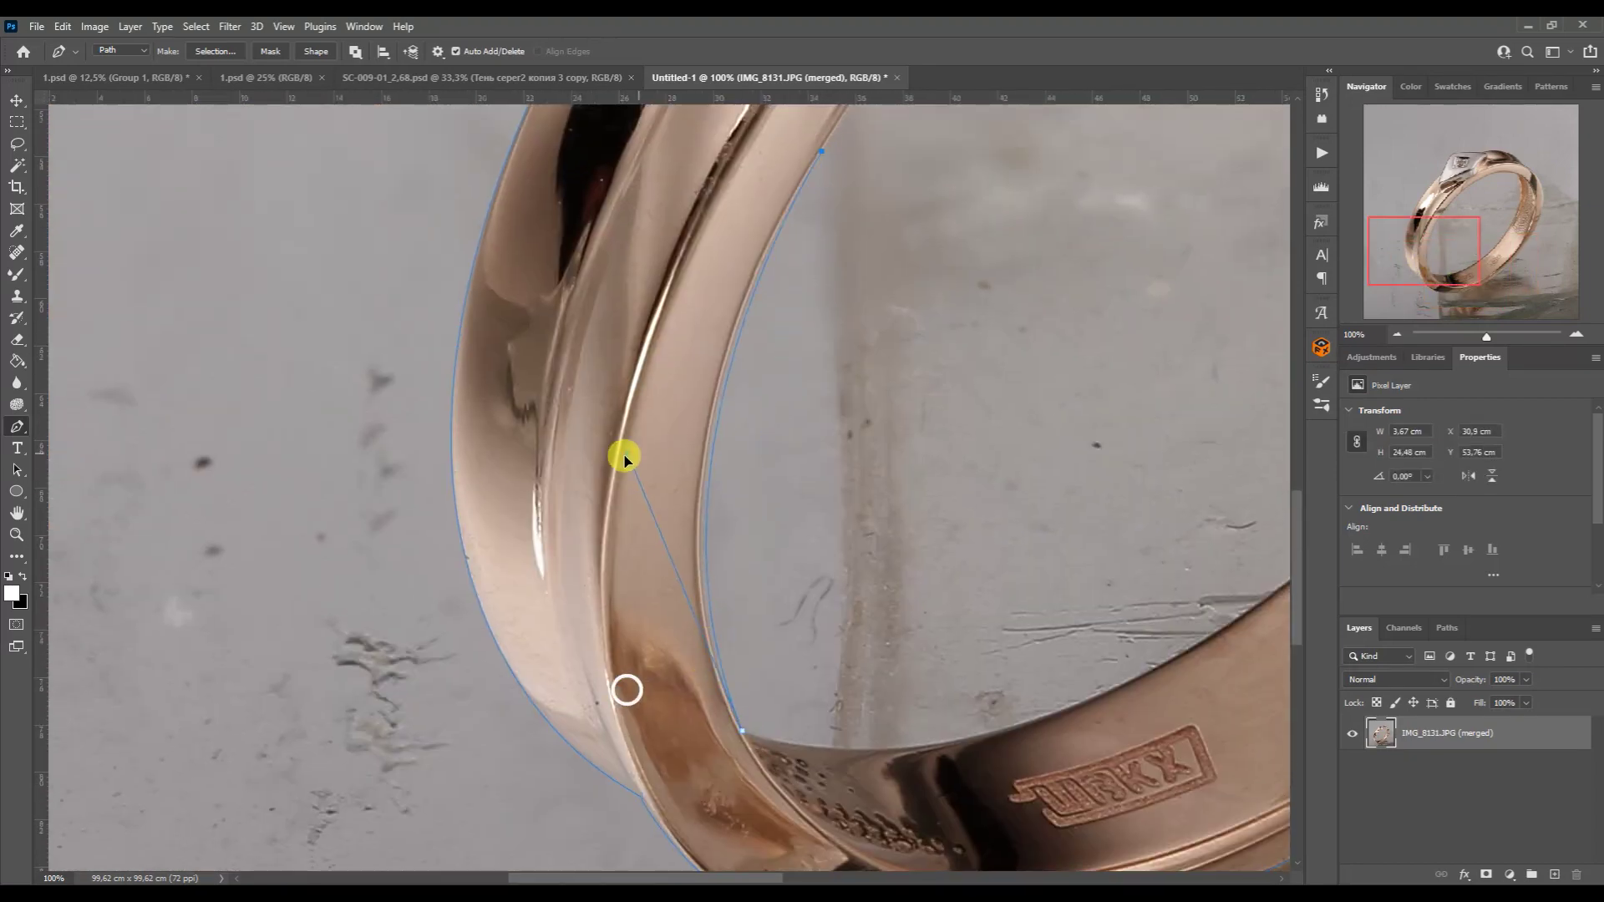
{"action": "mouse_move", "coordinate": [1407, 266]}
{"action": "left_mouse_down"}
{"action": "mouse_move", "coordinate": [1430, 210]}
{"action": "mouse_move", "coordinate": [1420, 236]}
{"action": "left_mouse_up"}
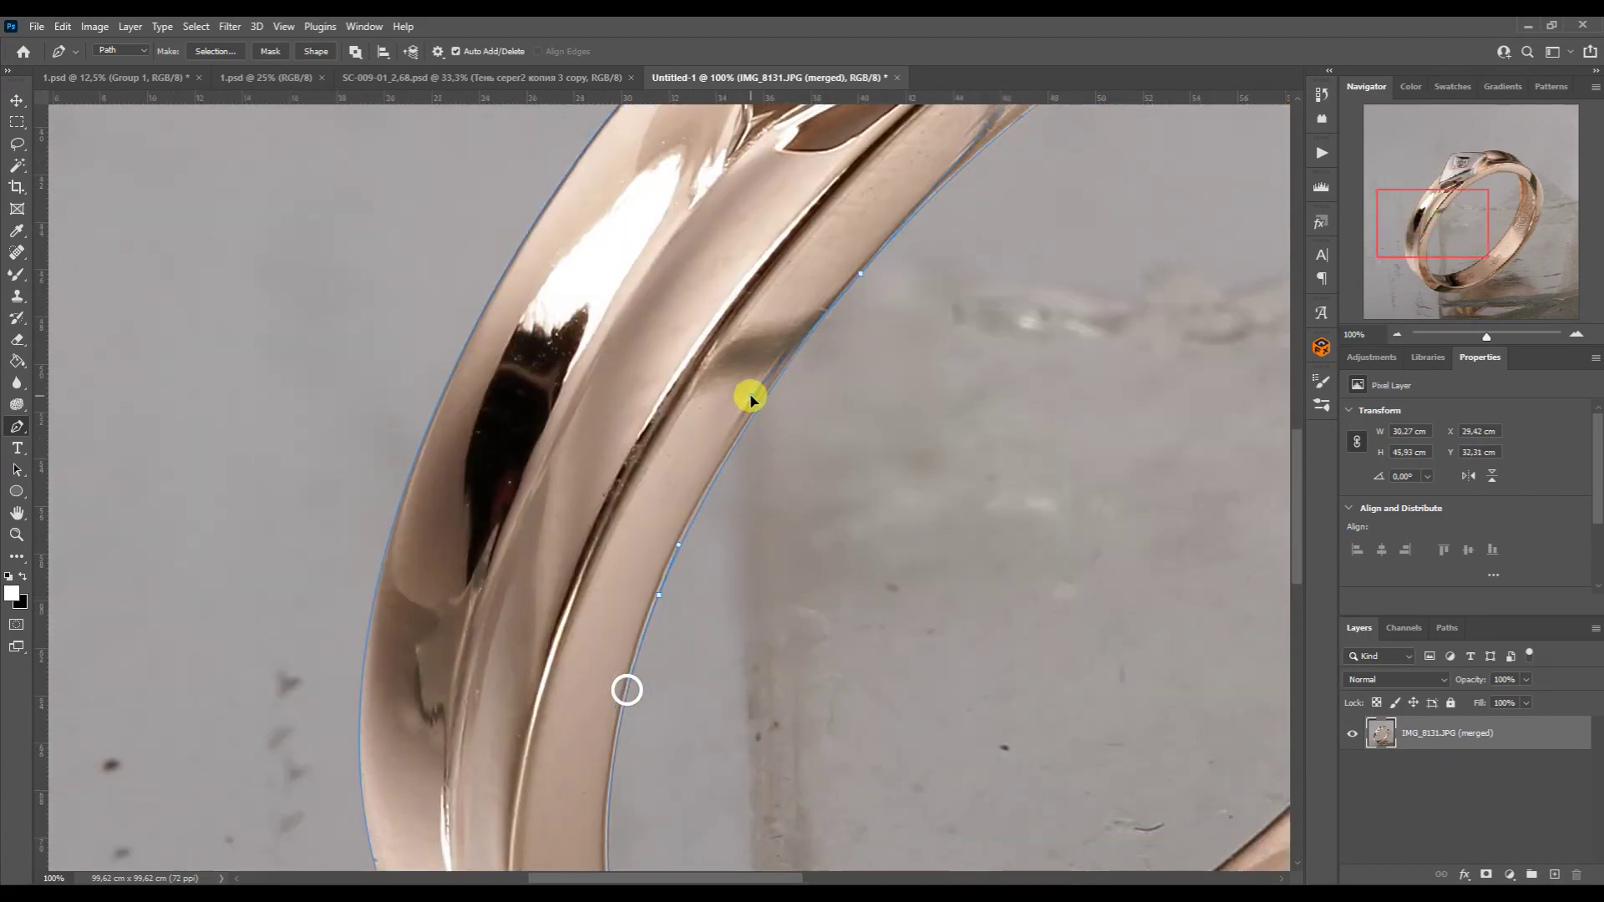
- Trace the ring's inner opening, replacing one misplaced anchor
{"action": "scroll", "coordinate": [673, 551], "scroll_direction": "up", "scroll_amount": 6}
{"action": "scroll", "coordinate": [672, 552], "scroll_direction": "right", "scroll_amount": 8}
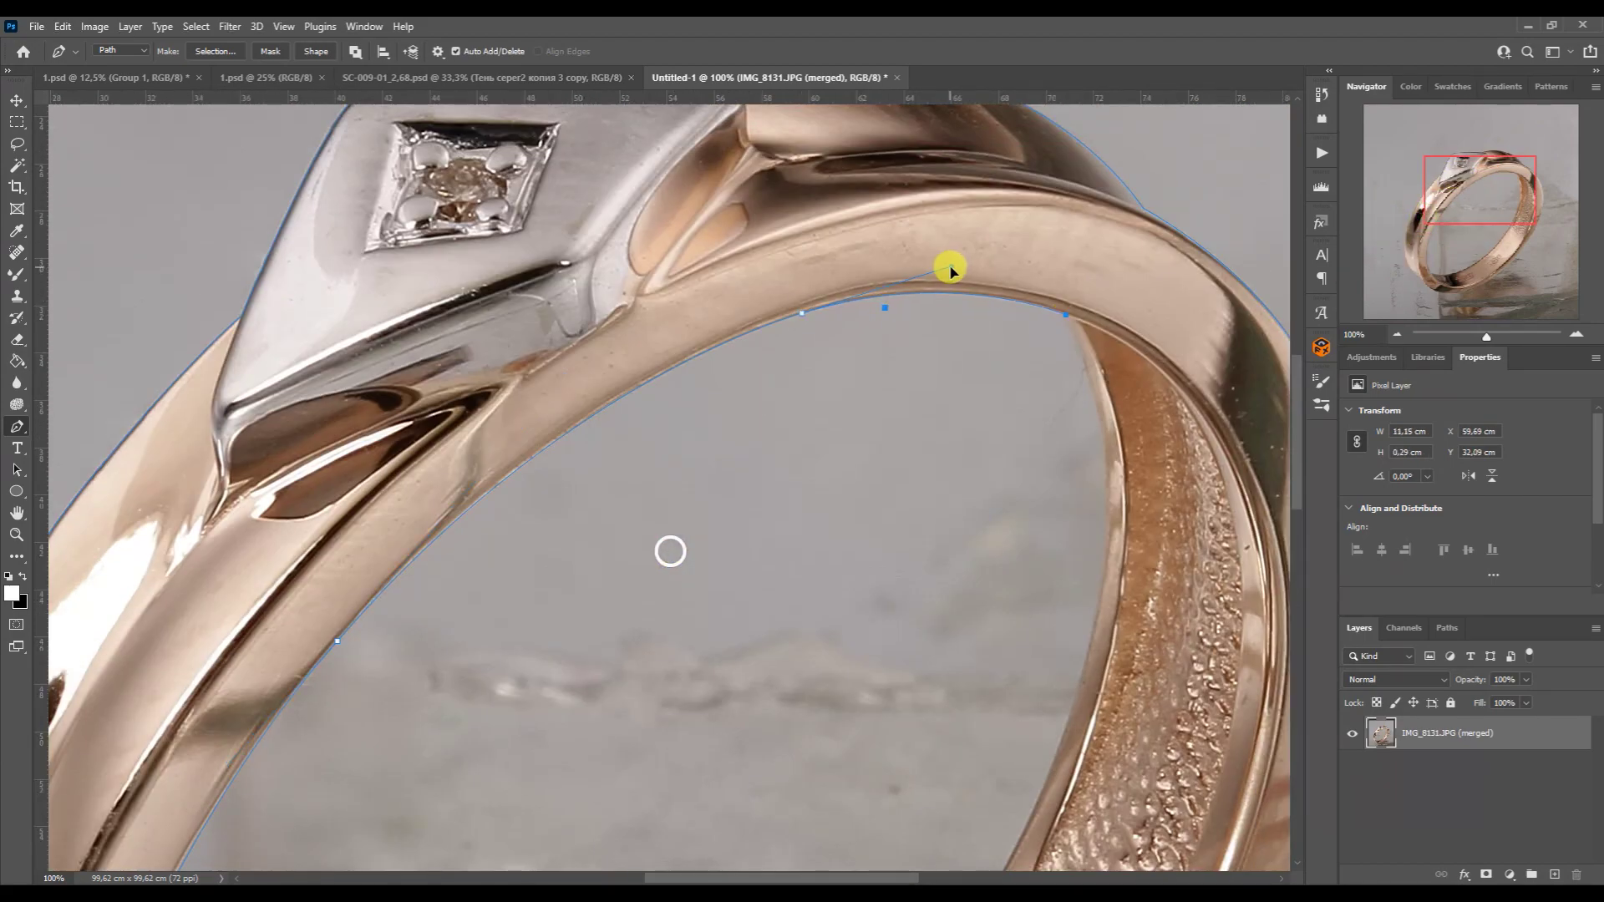
{"action": "left_click_drag", "start_coordinate": [1449, 201], "coordinate": [1456, 217]}
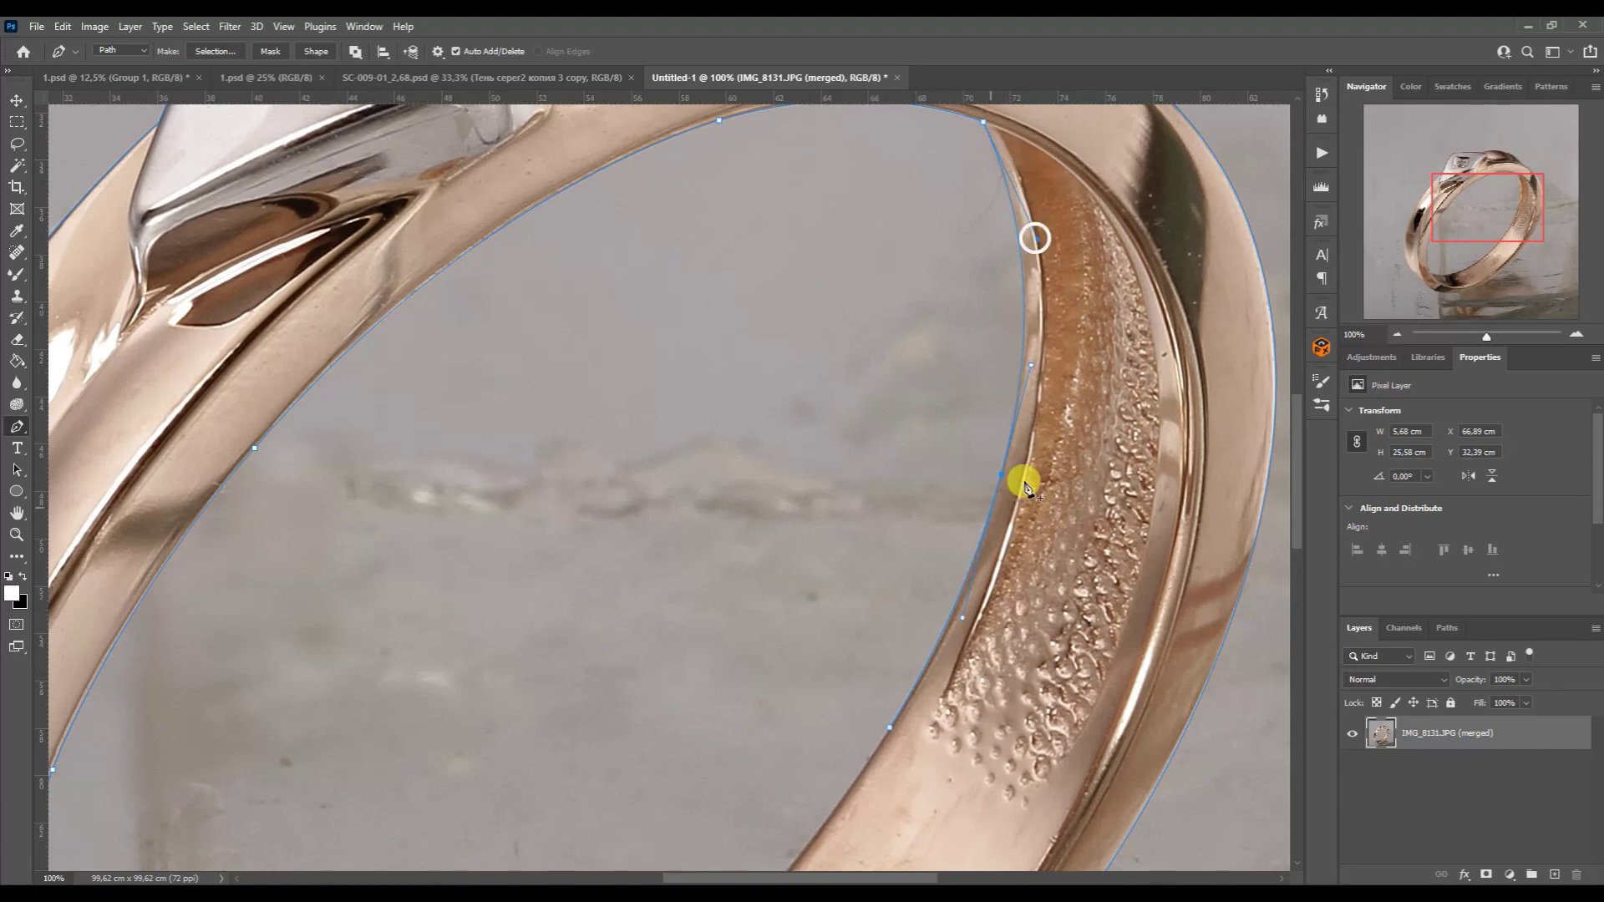
{"action": "scroll", "coordinate": [543, 673], "scroll_direction": "down", "scroll_amount": 5}
{"action": "scroll", "coordinate": [543, 673], "scroll_direction": "left", "scroll_amount": 3}
{"action": "scroll", "coordinate": [934, 554], "scroll_direction": "down", "scroll_amount": 3}
{"action": "key", "text": "ctrl+z"}
{"action": "left_click", "coordinate": [573, 591]}
- Load the Work Path as a selection and hide its outline with Ctrl+H
{"action": "left_click_drag", "start_coordinate": [1416, 290], "coordinate": [1407, 215]}
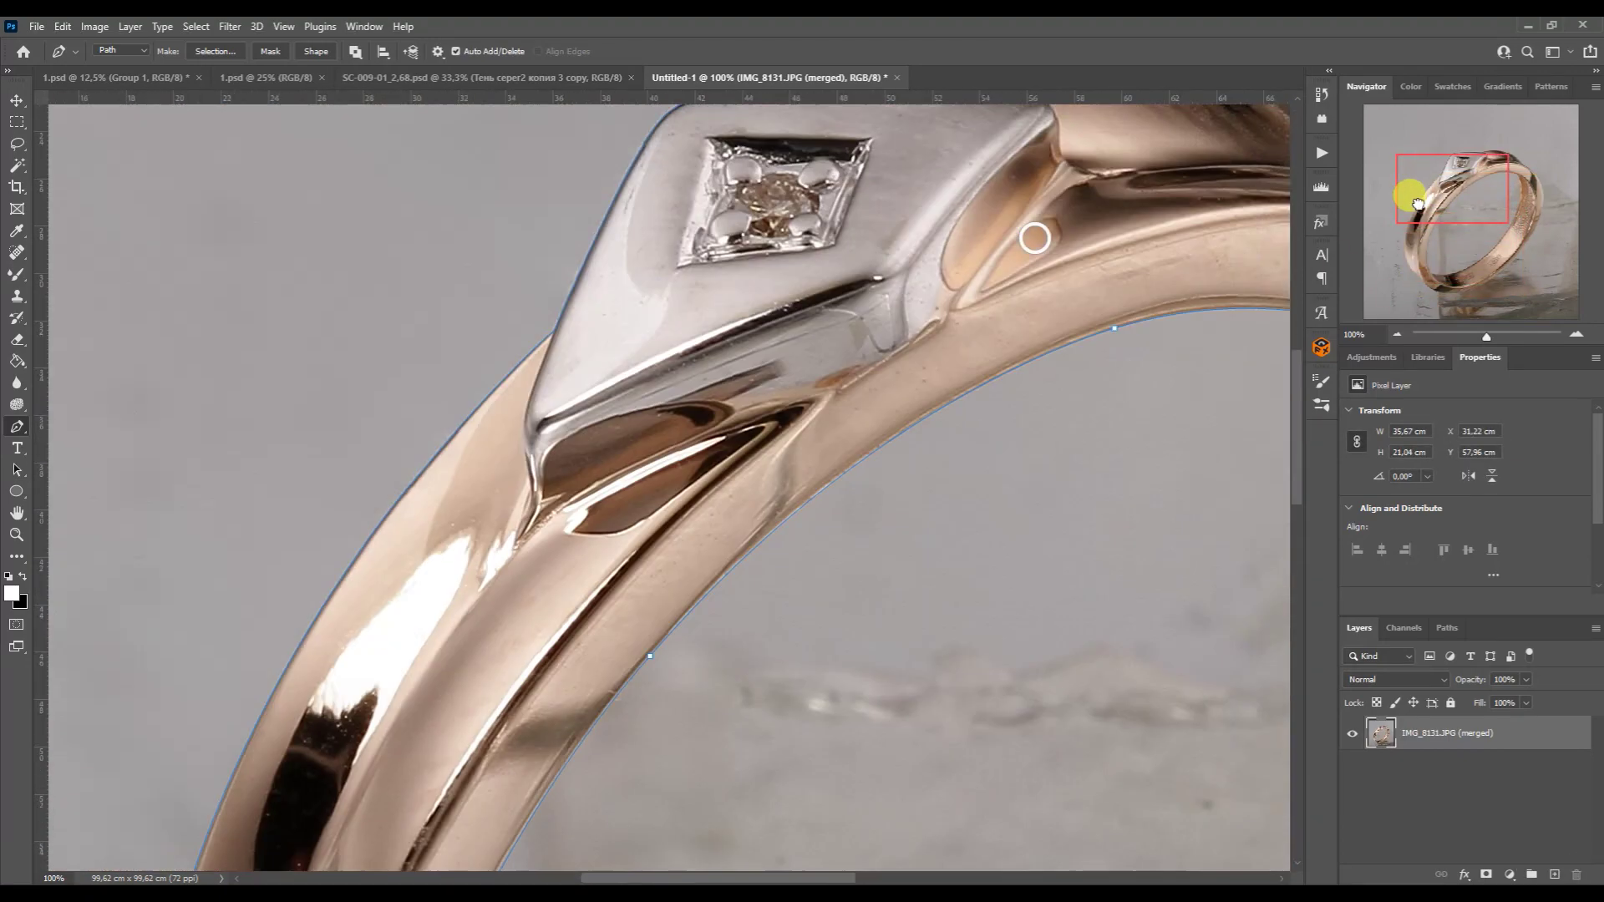
{"action": "left_click", "coordinate": [1447, 628]}
{"action": "left_click", "coordinate": [1354, 660], "text": "ctrl"}
{"action": "key", "text": "ctrl+h"}
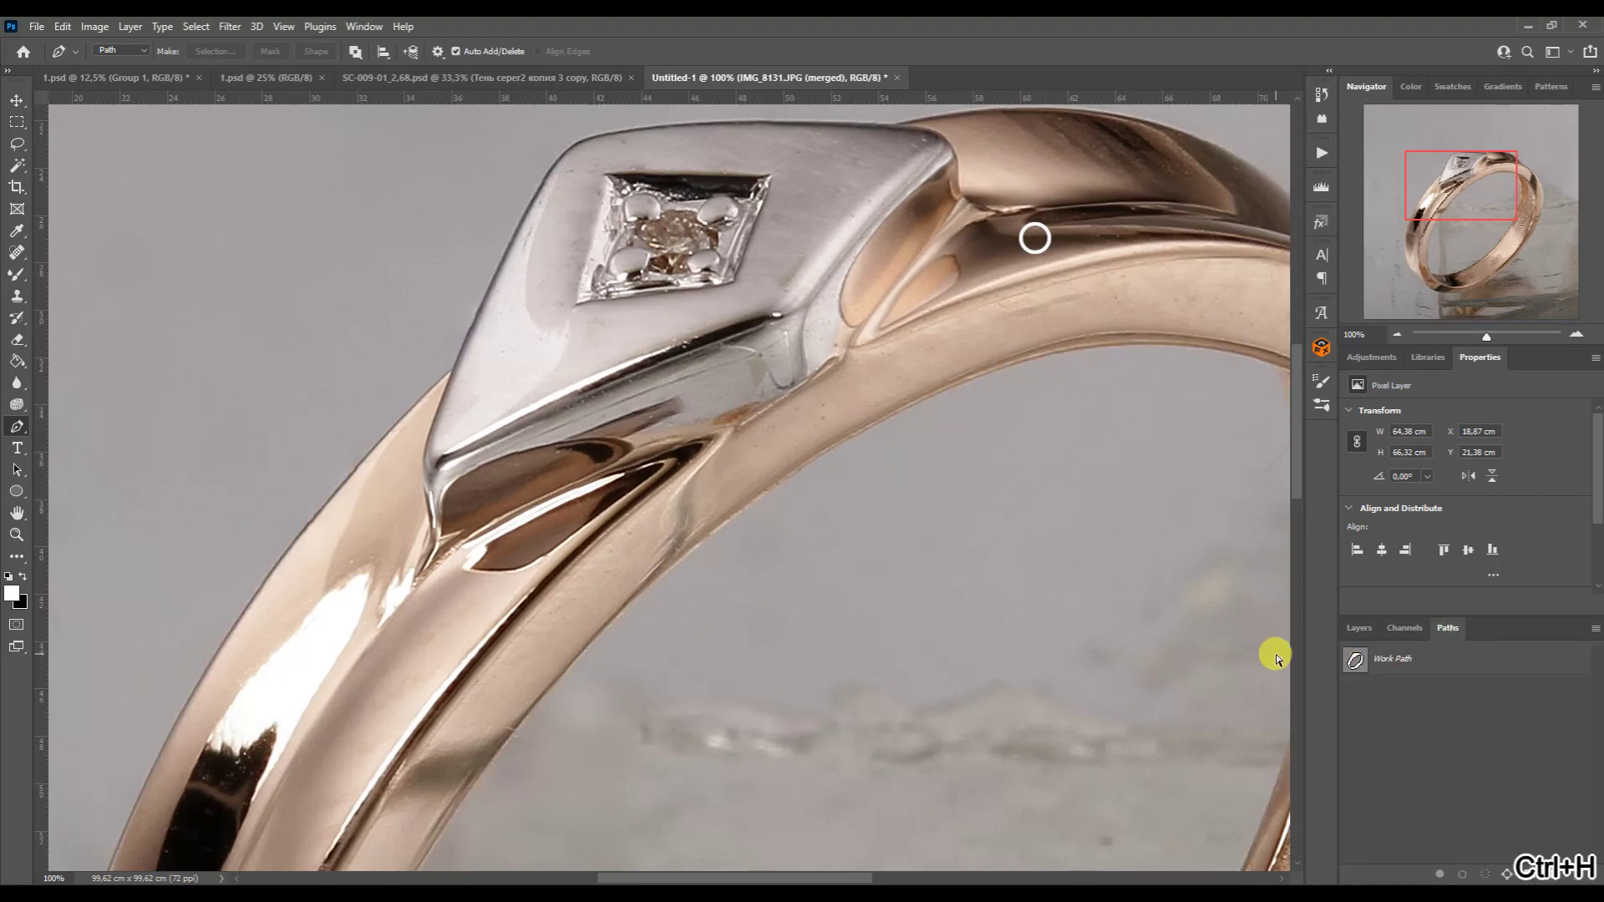
- Copy the selected ring onto a new layer and hide the original photo layer
{"action": "key", "text": "ctrl+j"}
{"action": "left_click", "coordinate": [1359, 627]}
{"action": "left_click", "coordinate": [1352, 767]}
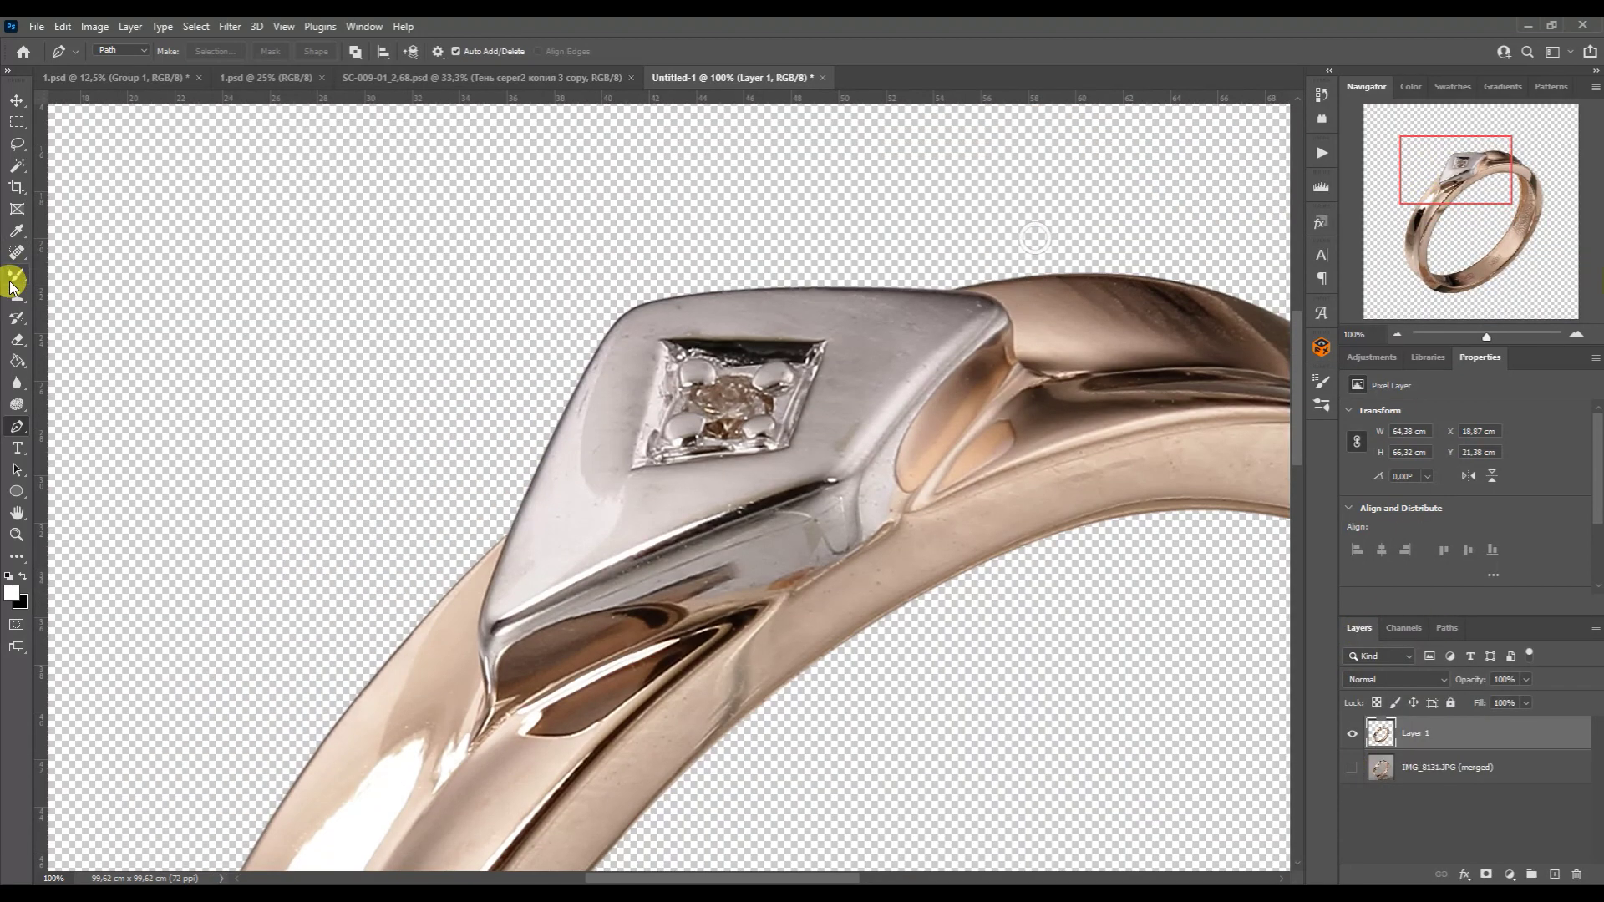
- Paint a Quick Mask over the gem and convert it into a selection
{"action": "left_click", "coordinate": [17, 274]}
{"action": "right_click", "coordinate": [697, 422]}
{"action": "left_click", "coordinate": [1575, 334]}
{"action": "key", "text": "q"}
{"action": "mouse_move", "coordinate": [848, 399]}
{"action": "left_mouse_down"}
{"action": "mouse_move", "coordinate": [924, 369]}
{"action": "mouse_move", "coordinate": [885, 418]}
{"action": "left_mouse_up"}
{"action": "key", "text": "q"}
- Refine the gem selection with the Lasso and copy the gem onto its own layer
{"action": "key", "text": "l"}
{"action": "right_click", "coordinate": [906, 414]}
{"action": "key", "text": "alt"}
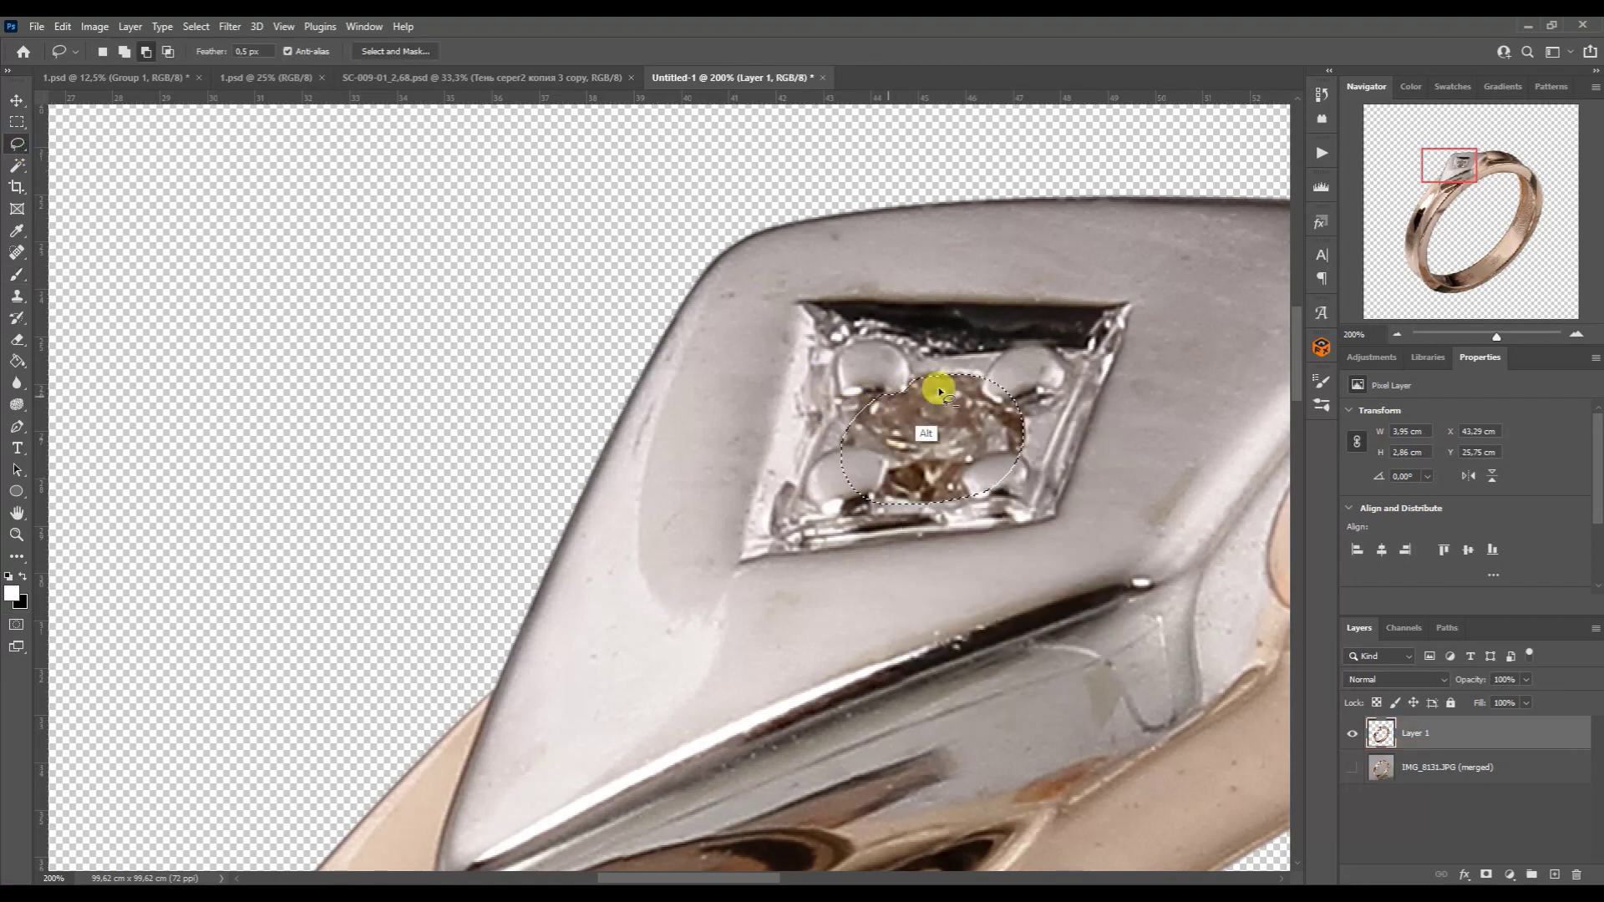
{"action": "left_click_drag", "start_coordinate": [1019, 464], "coordinate": [1002, 469]}
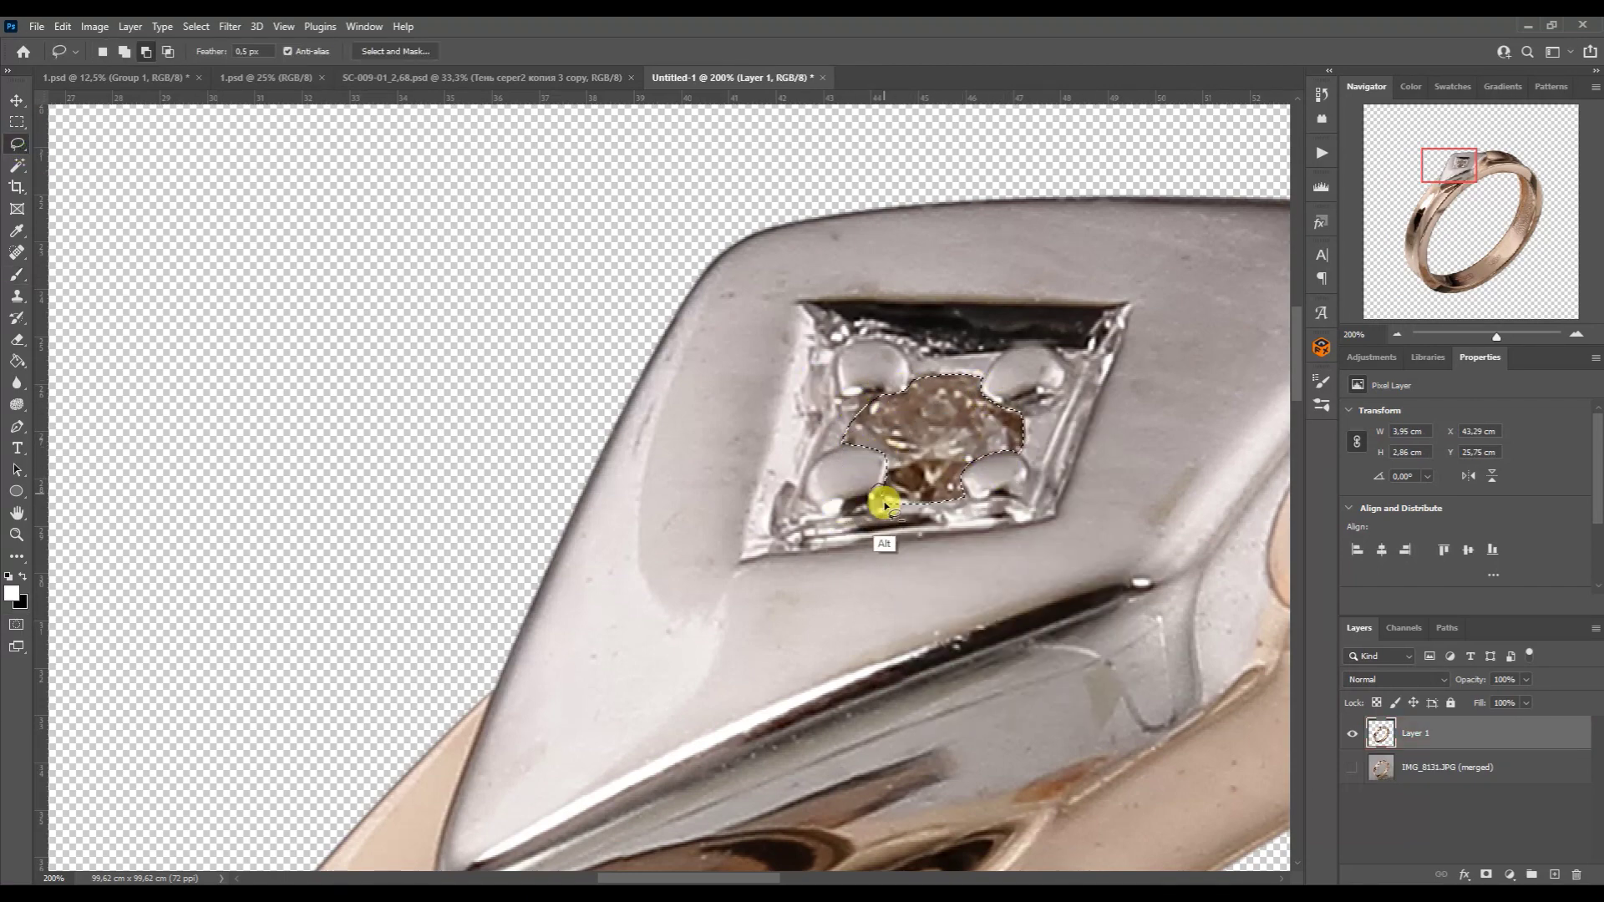
{"action": "key", "text": "shift"}
{"action": "left_click_drag", "start_coordinate": [875, 398], "coordinate": [849, 438]}
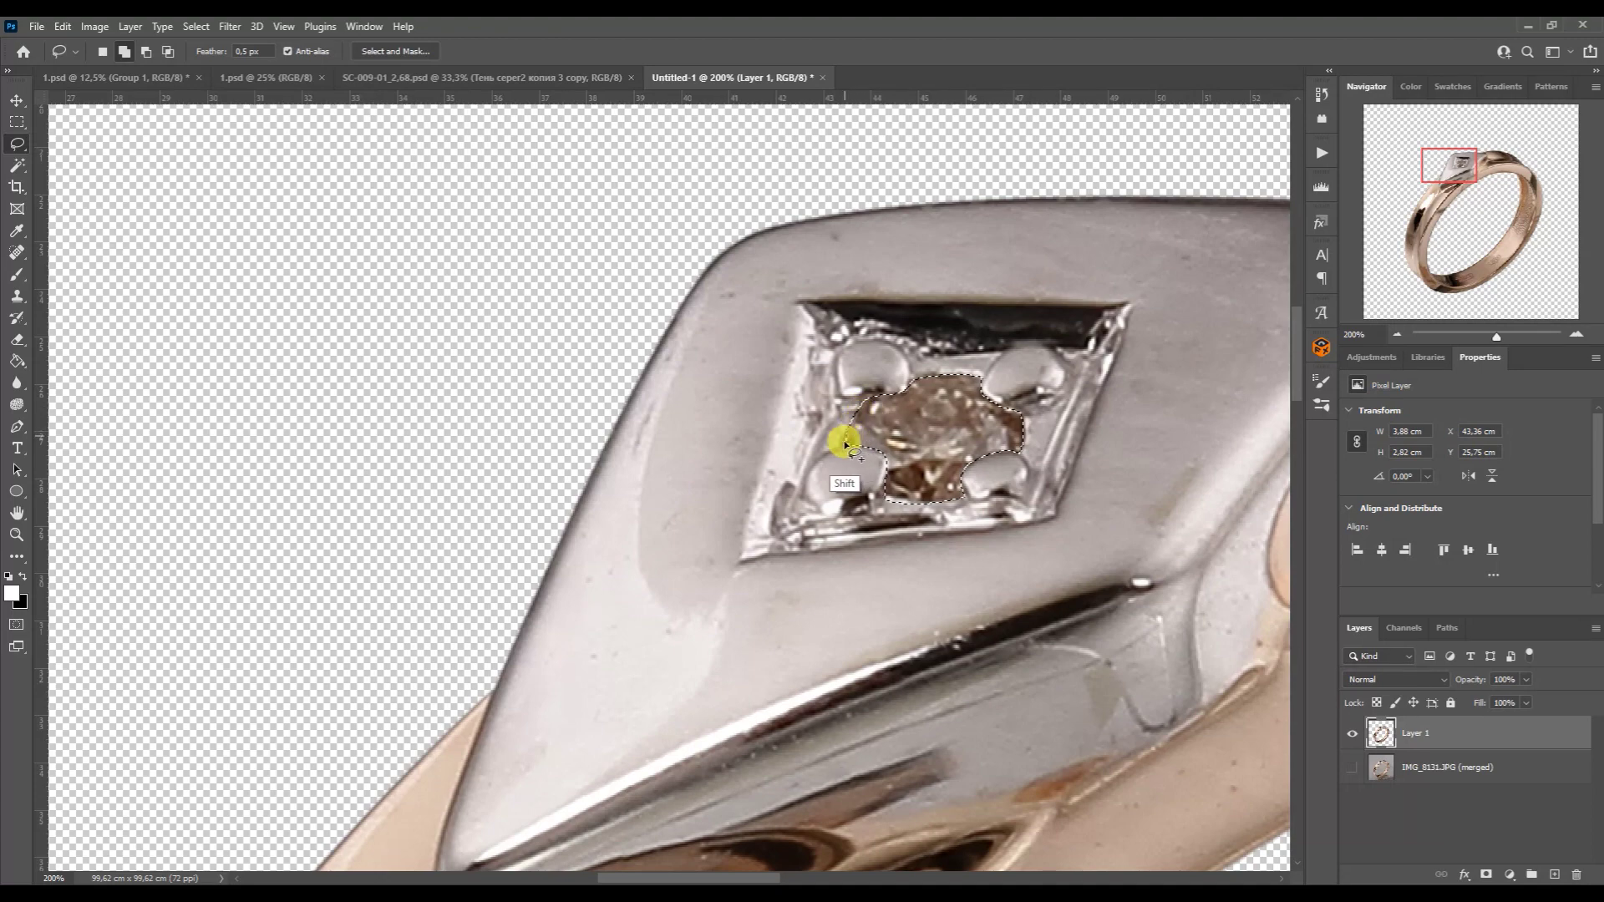
{"action": "key", "text": "ctrl+j"}
- On the ring layer, paint a Quick Mask covering the white-gold setting
{"action": "left_click", "coordinate": [1412, 767]}
{"action": "right_click", "coordinate": [1039, 526]}
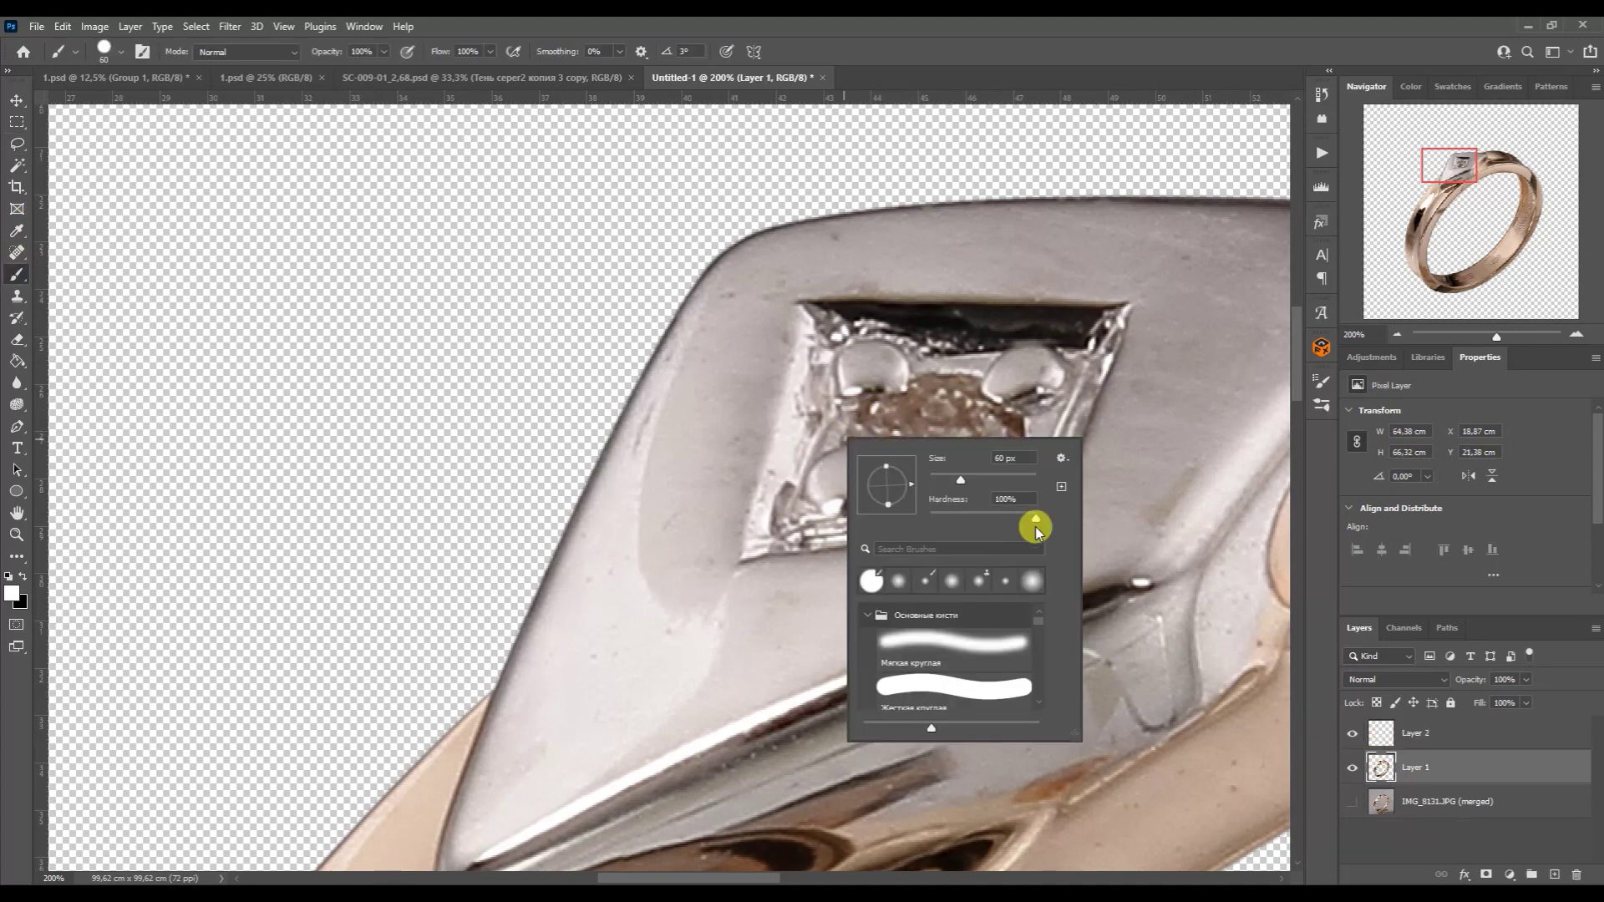
{"action": "key", "text": "ctrl+z"}
{"action": "left_click_drag", "start_coordinate": [868, 134], "coordinate": [677, 468]}
{"action": "left_click_drag", "start_coordinate": [1449, 232], "coordinate": [1424, 180]}
{"action": "key", "text": "bracketleft"}
{"action": "key", "text": "bracketleft"}
{"action": "key", "text": "bracketleft"}
{"action": "mouse_move", "coordinate": [823, 301]}
{"action": "left_mouse_down"}
{"action": "mouse_move", "coordinate": [1015, 338]}
{"action": "mouse_move", "coordinate": [816, 347]}
{"action": "mouse_move", "coordinate": [774, 566]}
{"action": "mouse_move", "coordinate": [794, 752]}
{"action": "left_mouse_up"}
{"action": "key", "text": "bracketright"}
{"action": "key", "text": "bracketright"}
{"action": "key", "text": "bracketright"}
{"action": "key", "text": "bracketleft"}
{"action": "key", "text": "bracketleft"}
{"action": "key", "text": "bracketleft"}
{"action": "mouse_move", "coordinate": [506, 337]}
{"action": "left_mouse_down"}
{"action": "mouse_move", "coordinate": [427, 633]}
{"action": "mouse_move", "coordinate": [554, 553]}
{"action": "mouse_move", "coordinate": [962, 435]}
{"action": "mouse_move", "coordinate": [998, 453]}
{"action": "mouse_move", "coordinate": [817, 376]}
{"action": "left_mouse_up"}
{"action": "key", "text": "bracketright"}
{"action": "key", "text": "bracketright"}
{"action": "key", "text": "bracketright"}
{"action": "key", "text": "bracketright"}
{"action": "key", "text": "bracketright"}
{"action": "key", "text": "bracketright"}
- Copy the masked setting onto a new layer, then hide the cut-outs, leaving only the original photo
{"action": "scroll", "coordinate": [835, 292], "scroll_direction": "up", "scroll_amount": 3}
{"action": "scroll", "coordinate": [835, 293], "scroll_direction": "right", "scroll_amount": 2}
{"action": "scroll", "coordinate": [89, 512], "scroll_direction": "down", "scroll_amount": 5}
{"action": "scroll", "coordinate": [90, 512], "scroll_direction": "left", "scroll_amount": 7}
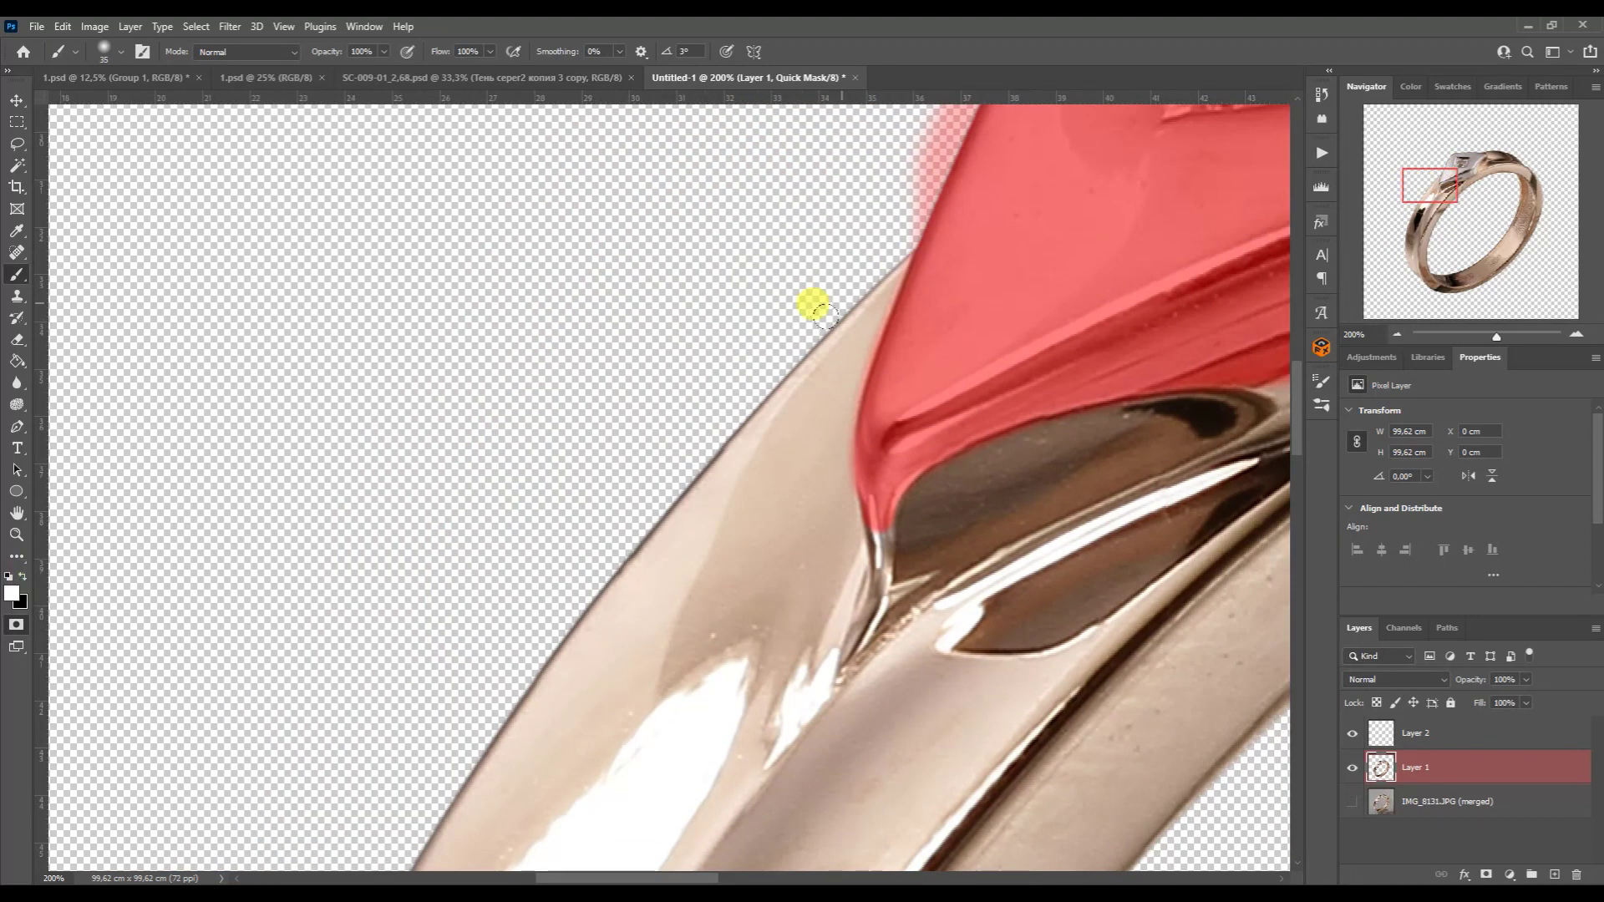
{"action": "key", "text": "q"}
{"action": "key", "text": "l"}
{"action": "right_click", "coordinate": [1012, 266]}
{"action": "left_click", "coordinate": [1053, 368]}
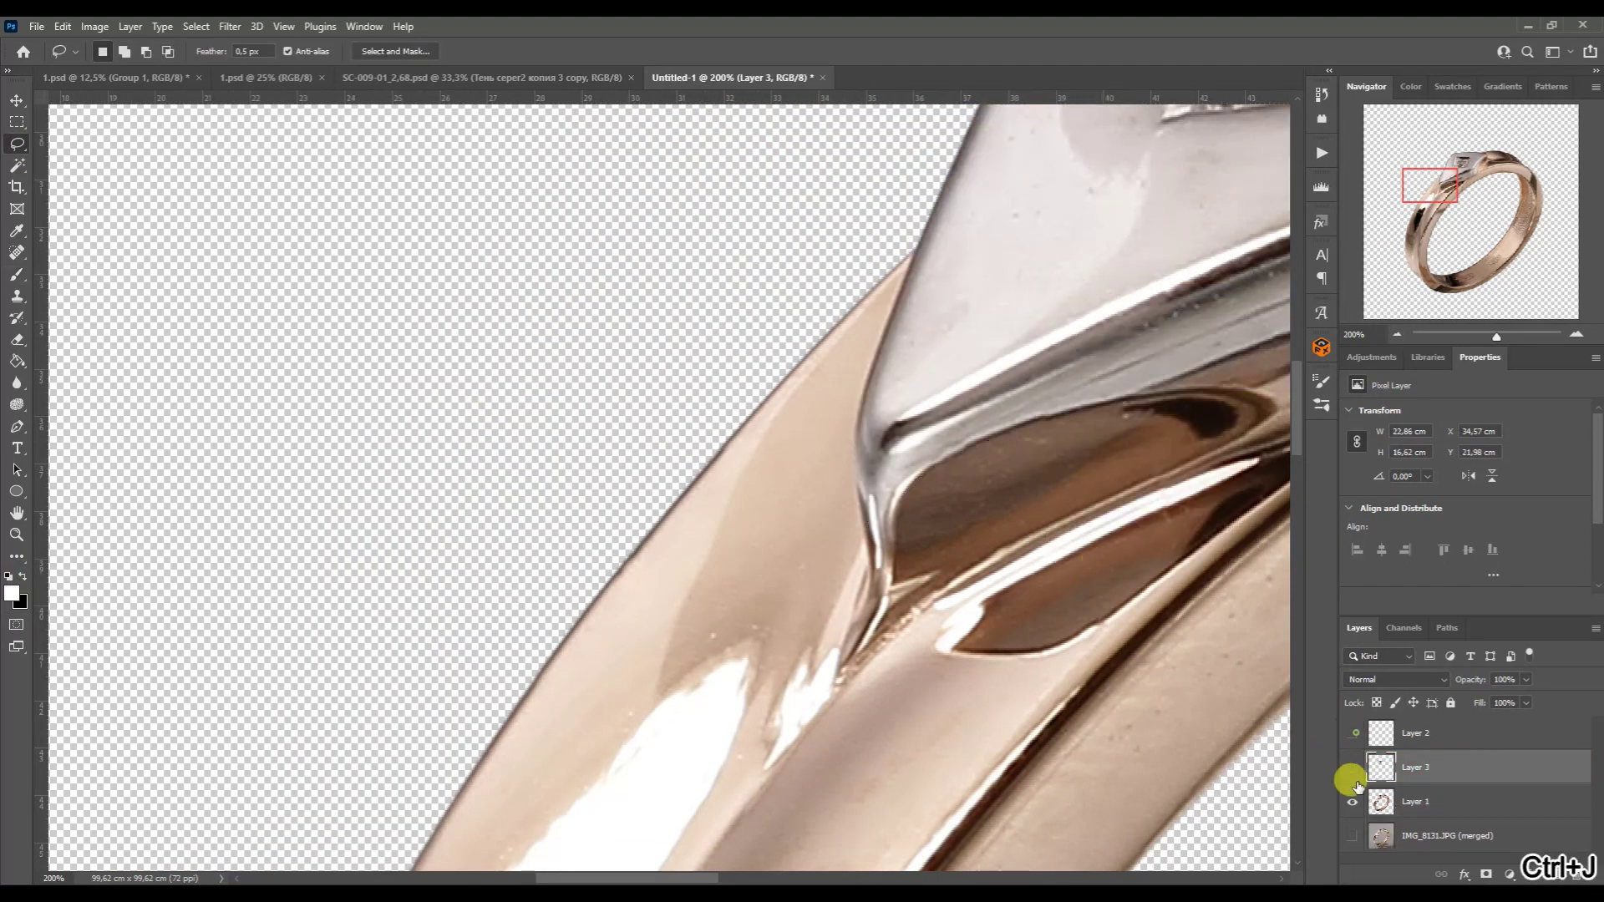
{"action": "left_click", "coordinate": [1352, 835], "text": "alt"}
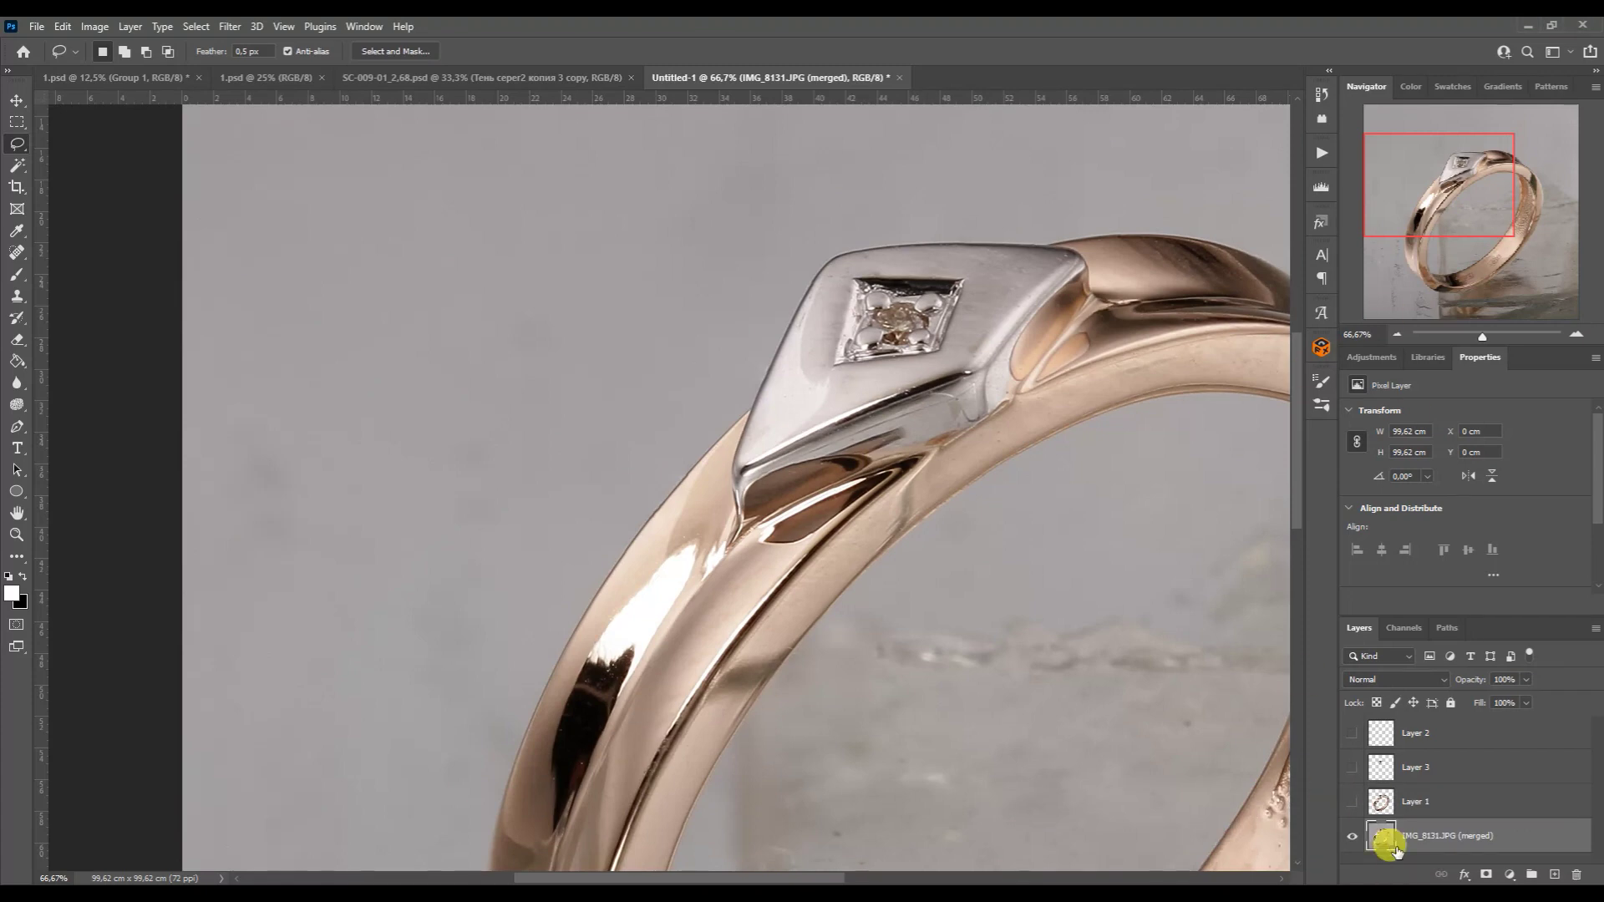
- Duplicate the photo layer, run the Blur Metal MAX action, and pen-trace the band's outer bevel
{"action": "key", "text": "ctrl+j"}
{"action": "left_click", "coordinate": [1321, 153]}
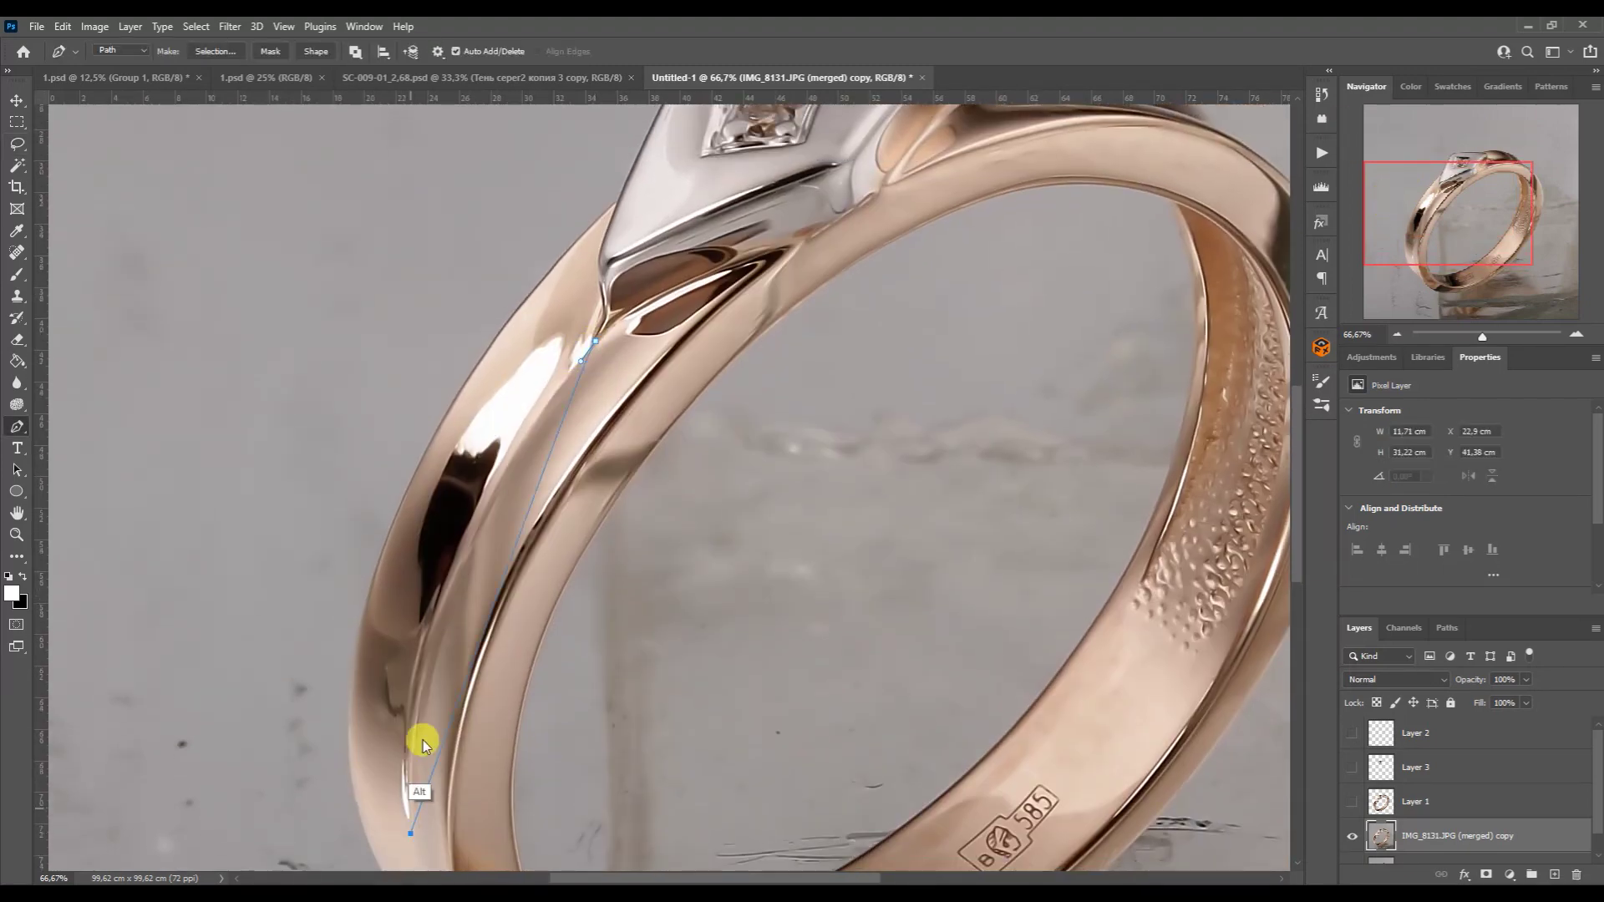
{"action": "left_click_drag", "start_coordinate": [422, 744], "coordinate": [370, 626]}
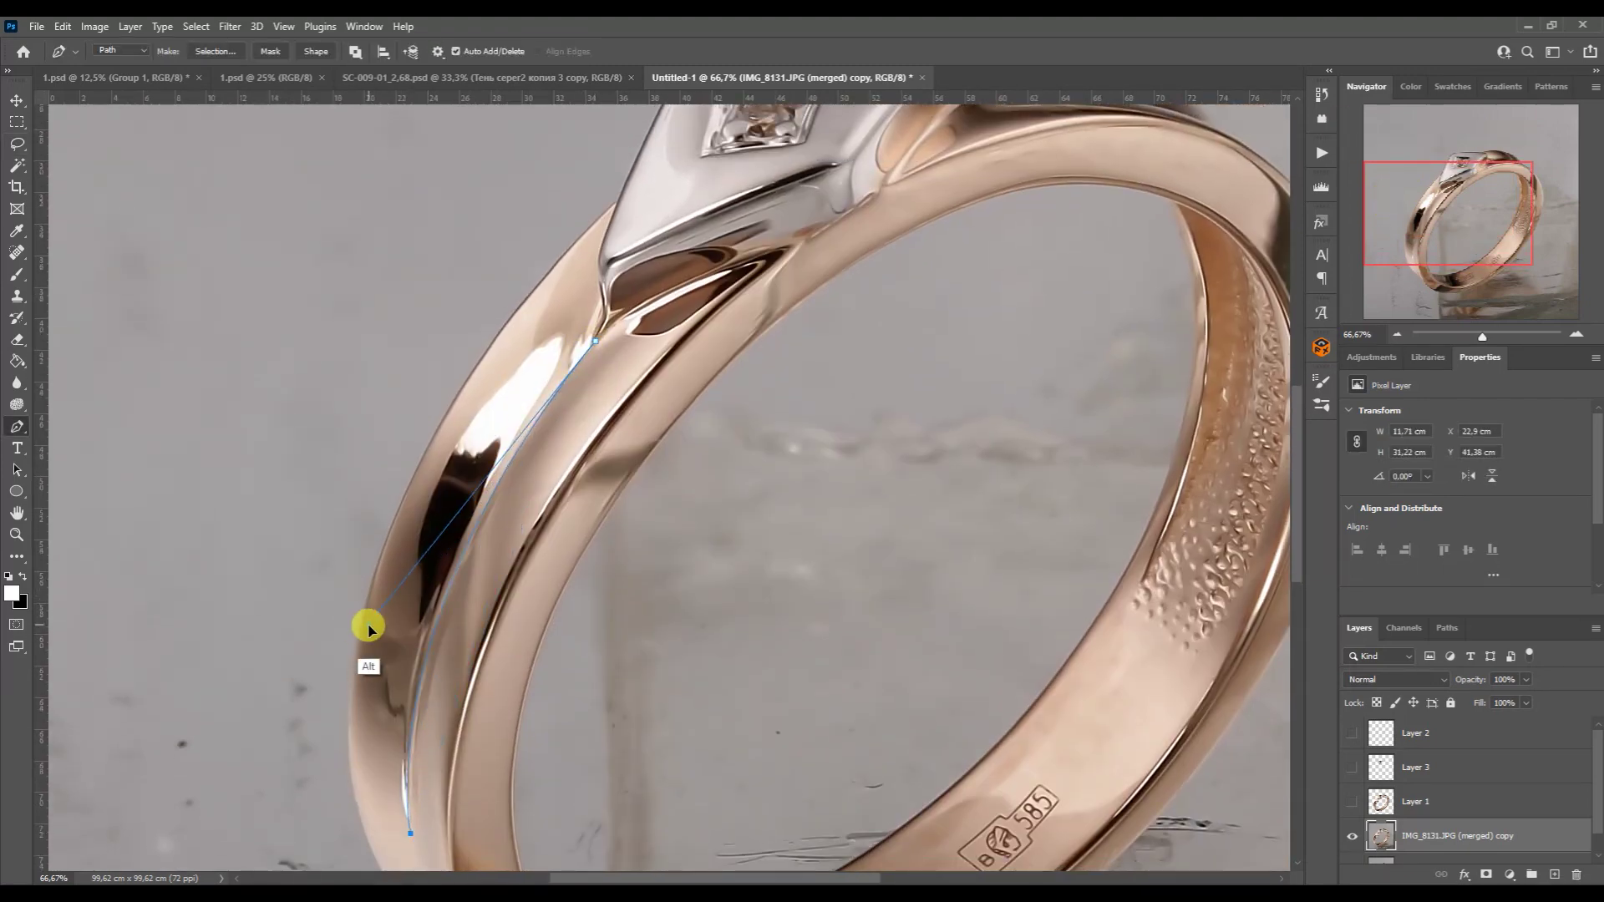
{"action": "left_click_drag", "start_coordinate": [615, 204], "coordinate": [476, 334]}
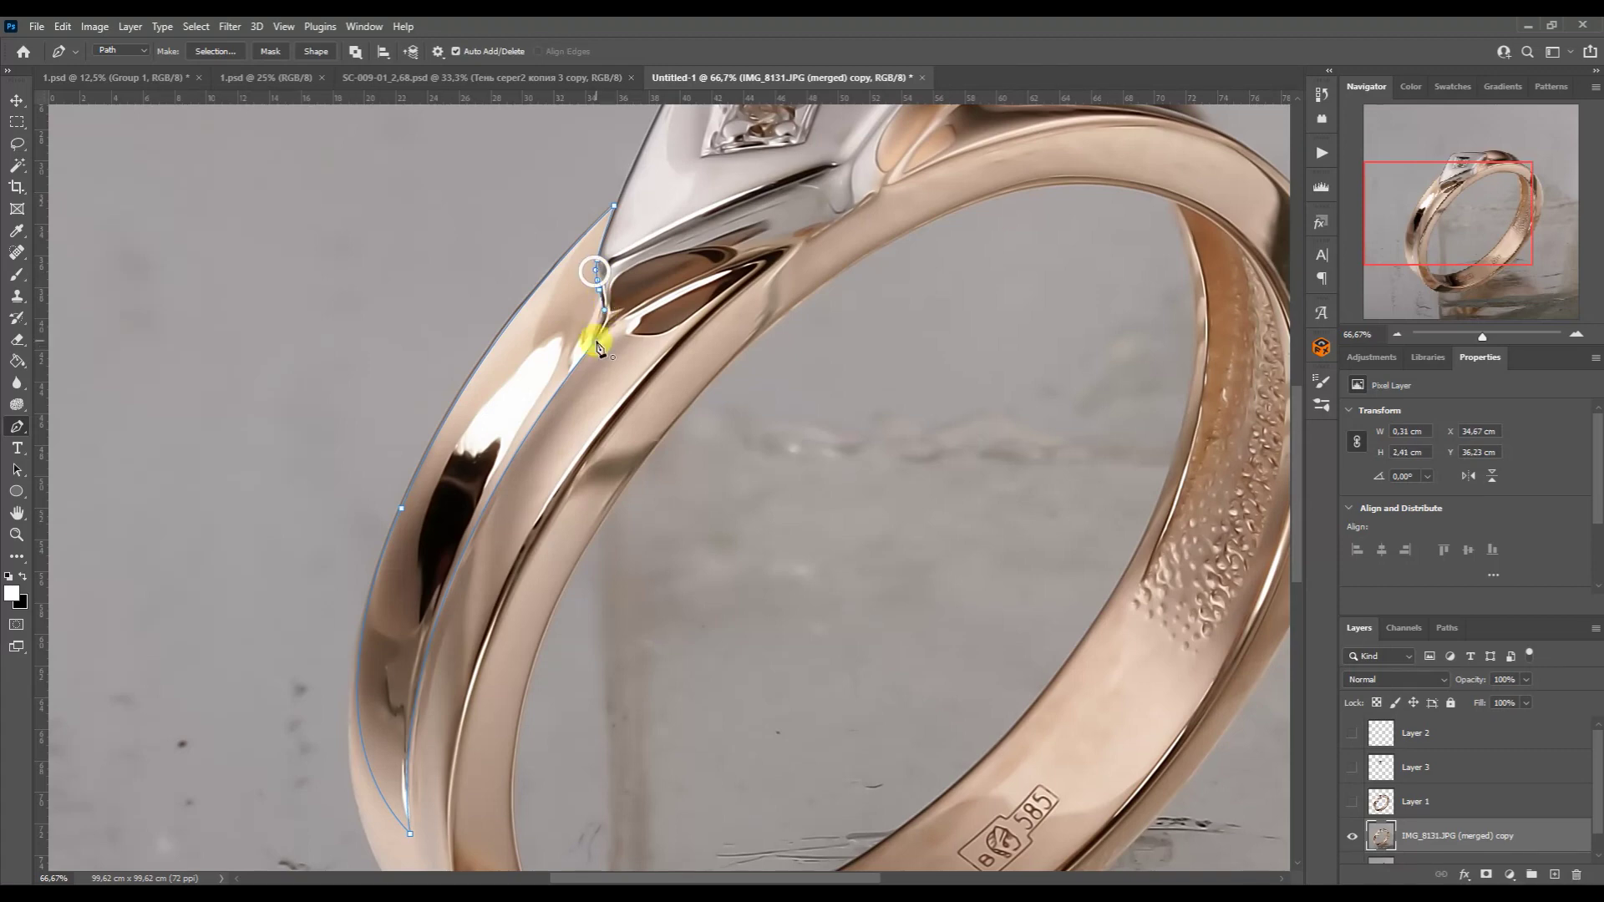
- Load the bevel path as a selection and zoom in with the Mixer Brush ready
{"action": "left_click", "coordinate": [1447, 627]}
{"action": "left_click", "coordinate": [1354, 659], "text": "ctrl"}
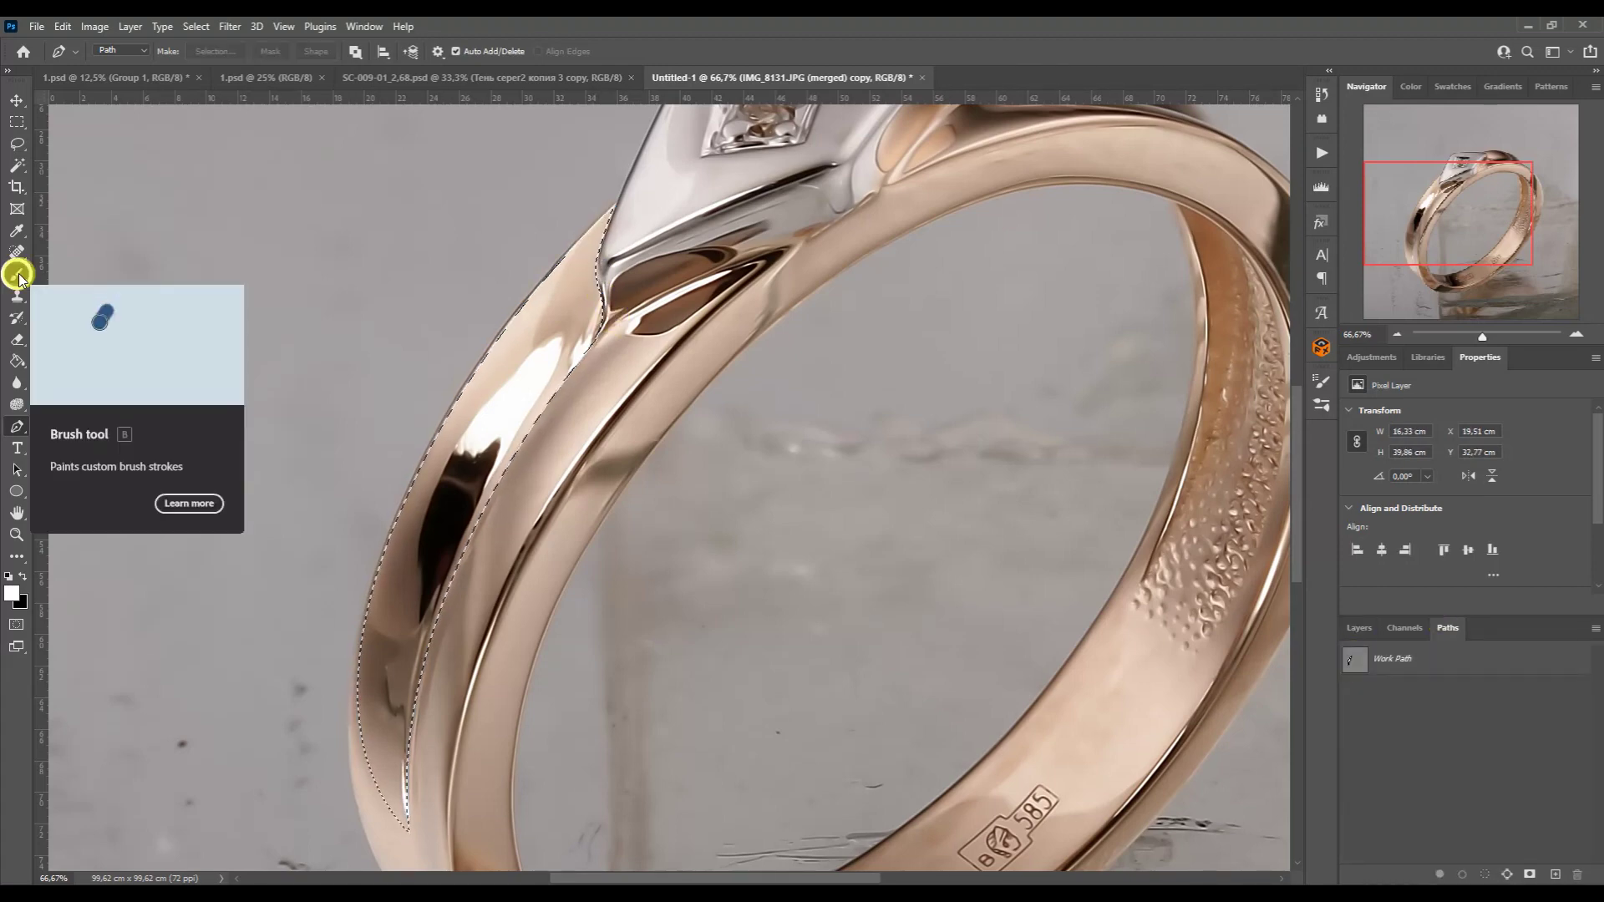
{"action": "left_click", "coordinate": [14, 274]}
{"action": "left_click", "coordinate": [1576, 334]}
{"action": "left_click", "coordinate": [1577, 334]}
{"action": "left_click_drag", "start_coordinate": [1459, 221], "coordinate": [1444, 198]}
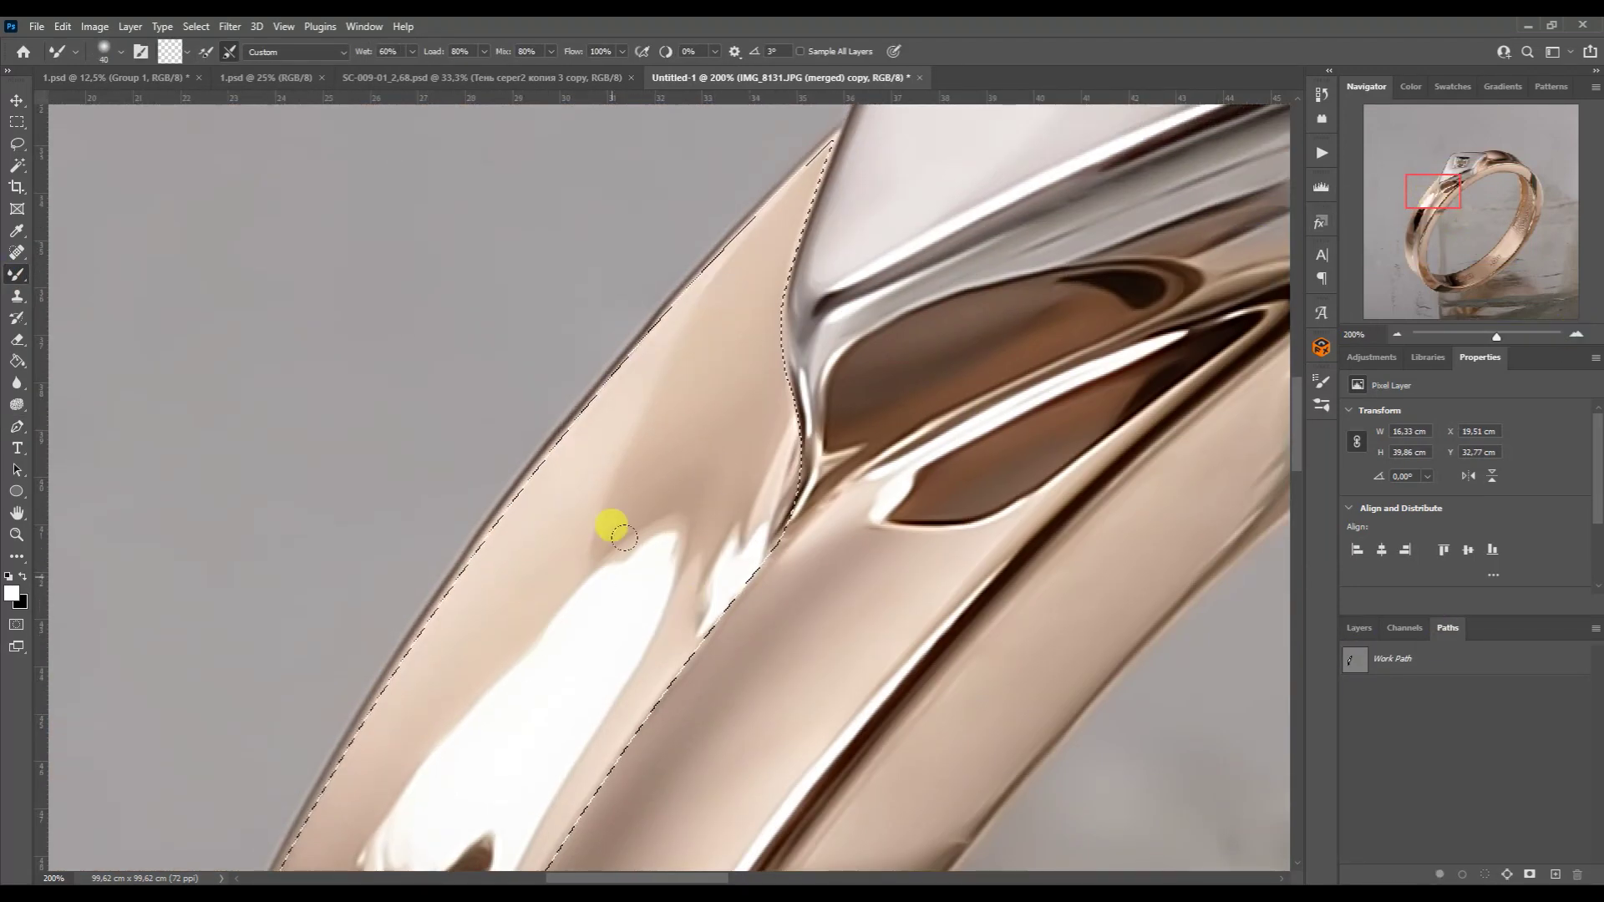
- Blend the bright highlights on the selected bevel into the dark reflection
{"action": "left_click_drag", "start_coordinate": [614, 535], "coordinate": [762, 222]}
{"action": "scroll", "coordinate": [1042, 223], "scroll_direction": "down", "scroll_amount": 3}
{"action": "key", "text": "bracketright"}
{"action": "mouse_move", "coordinate": [665, 287]}
{"action": "left_mouse_down"}
{"action": "mouse_move", "coordinate": [810, 149]}
{"action": "mouse_move", "coordinate": [816, 251]}
{"action": "mouse_move", "coordinate": [673, 315]}
{"action": "mouse_move", "coordinate": [619, 283]}
{"action": "left_mouse_up"}
{"action": "key", "text": "bracketright"}
{"action": "key", "text": "bracketright"}
{"action": "key", "text": "bracketright"}
{"action": "mouse_move", "coordinate": [776, 128]}
{"action": "left_mouse_down"}
{"action": "mouse_move", "coordinate": [659, 323]}
{"action": "mouse_move", "coordinate": [634, 451]}
{"action": "mouse_move", "coordinate": [537, 494]}
{"action": "mouse_move", "coordinate": [542, 506]}
{"action": "mouse_move", "coordinate": [677, 253]}
{"action": "left_mouse_up"}
{"action": "key", "text": "bracketright"}
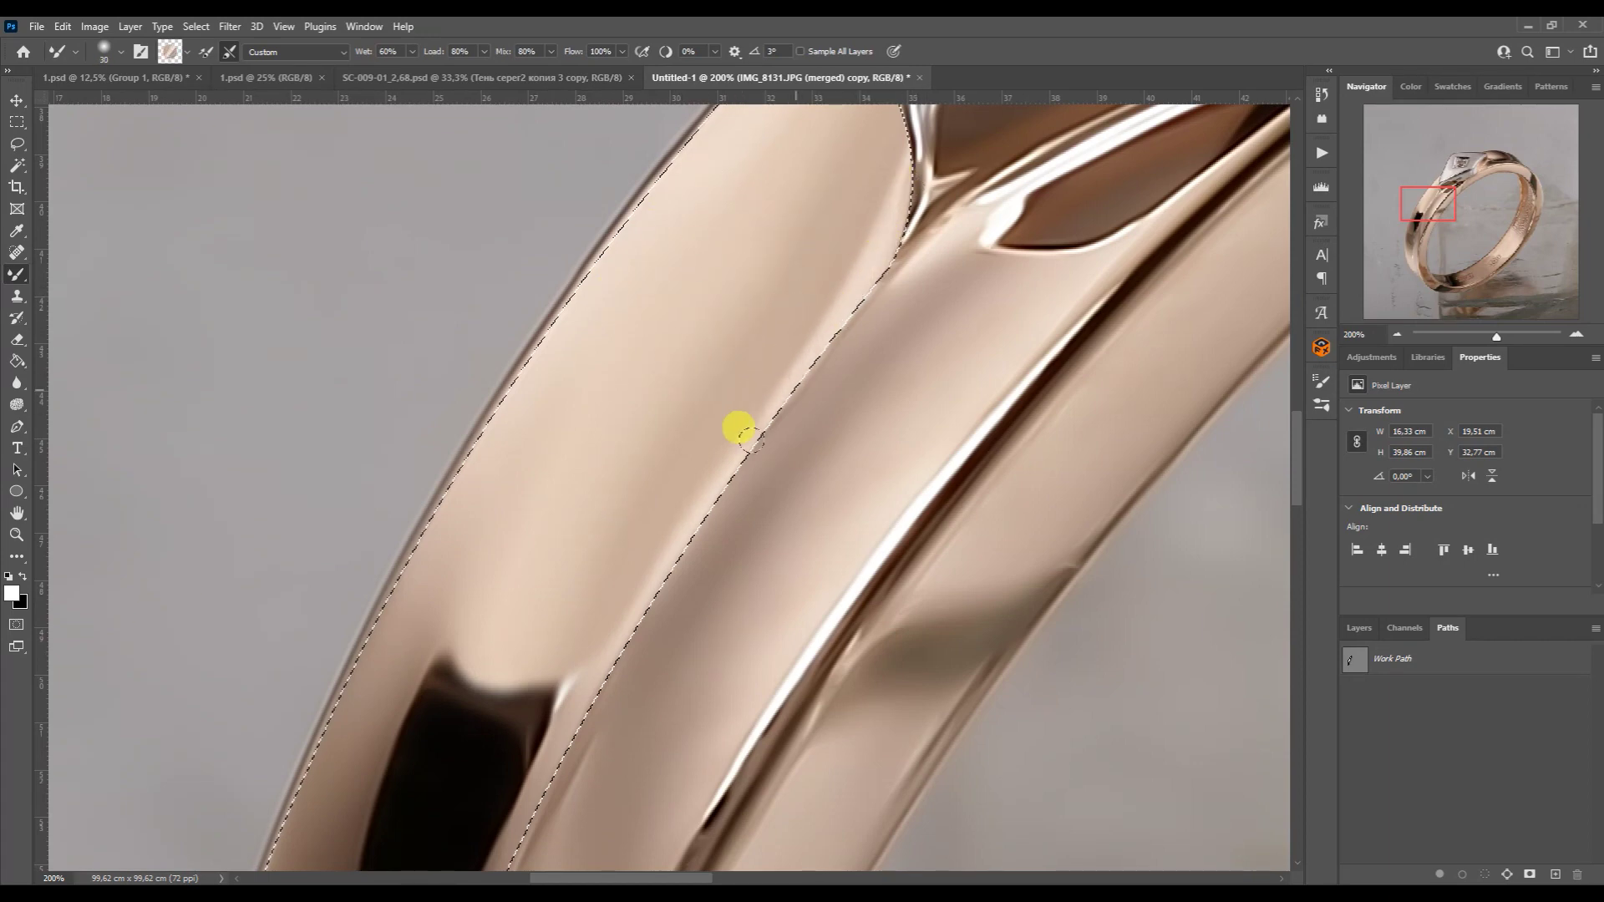
{"action": "left_click_drag", "start_coordinate": [746, 301], "coordinate": [767, 197]}
{"action": "left_click_drag", "start_coordinate": [1427, 203], "coordinate": [1418, 215]}
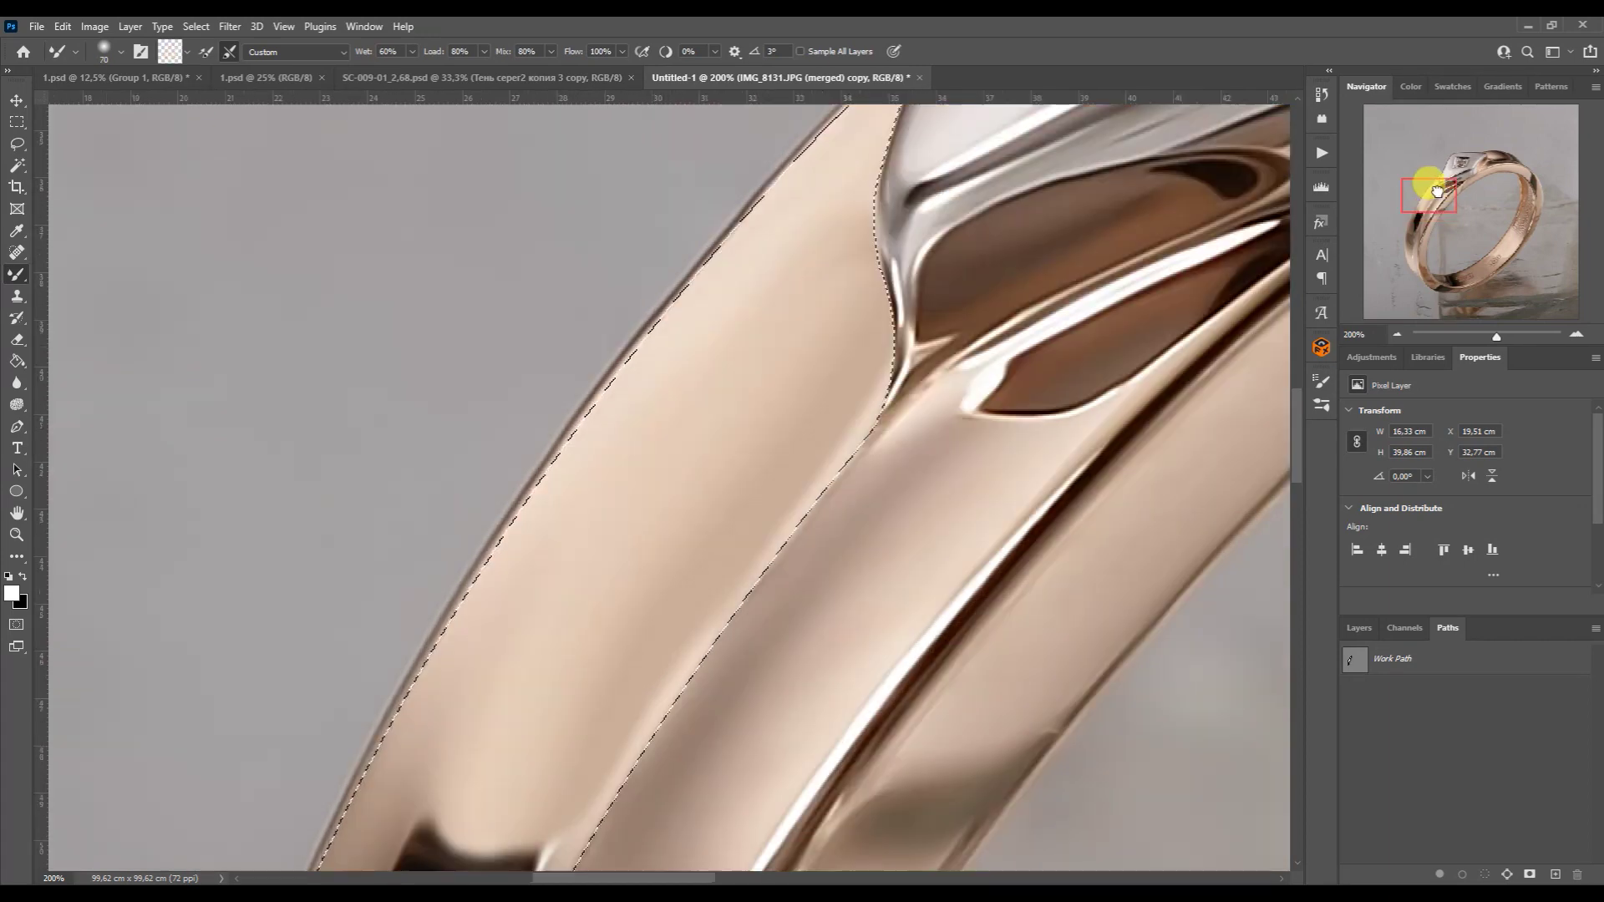
- Blend away the dark reflections along the rest of the band's bevel
{"action": "key", "text": "bracketright"}
{"action": "key", "text": "bracketright"}
{"action": "mouse_move", "coordinate": [707, 346]}
{"action": "left_mouse_down"}
{"action": "mouse_move", "coordinate": [573, 566]}
{"action": "mouse_move", "coordinate": [594, 448]}
{"action": "mouse_move", "coordinate": [527, 616]}
{"action": "left_mouse_up"}
{"action": "key", "text": "bracketright"}
{"action": "left_click_drag", "start_coordinate": [487, 692], "coordinate": [542, 441]}
{"action": "left_click_drag", "start_coordinate": [660, 610], "coordinate": [598, 387]}
{"action": "left_click_drag", "start_coordinate": [710, 501], "coordinate": [755, 197]}
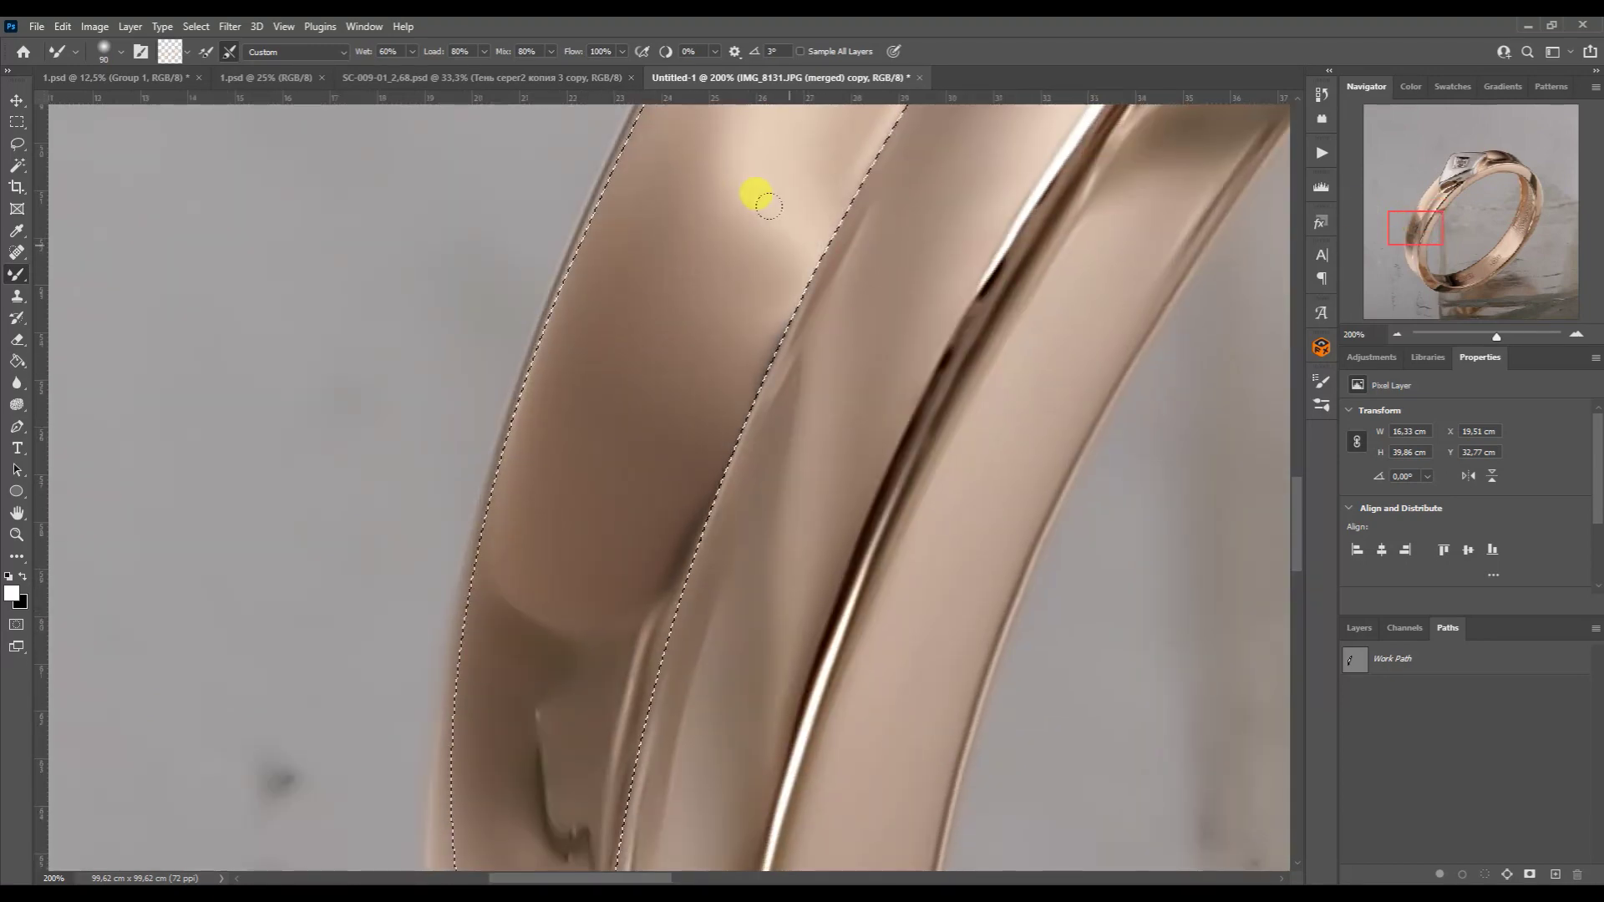
{"action": "key", "text": "bracketleft"}
{"action": "left_click_drag", "start_coordinate": [694, 652], "coordinate": [606, 496]}
{"action": "mouse_move", "coordinate": [627, 794]}
{"action": "left_mouse_down"}
{"action": "mouse_move", "coordinate": [530, 701]}
{"action": "mouse_move", "coordinate": [659, 666]}
{"action": "left_mouse_up"}
{"action": "left_click_drag", "start_coordinate": [681, 588], "coordinate": [627, 326]}
{"action": "key", "text": "bracketright"}
{"action": "key", "text": "bracketright"}
{"action": "scroll", "coordinate": [897, 330], "scroll_direction": "up", "scroll_amount": 5}
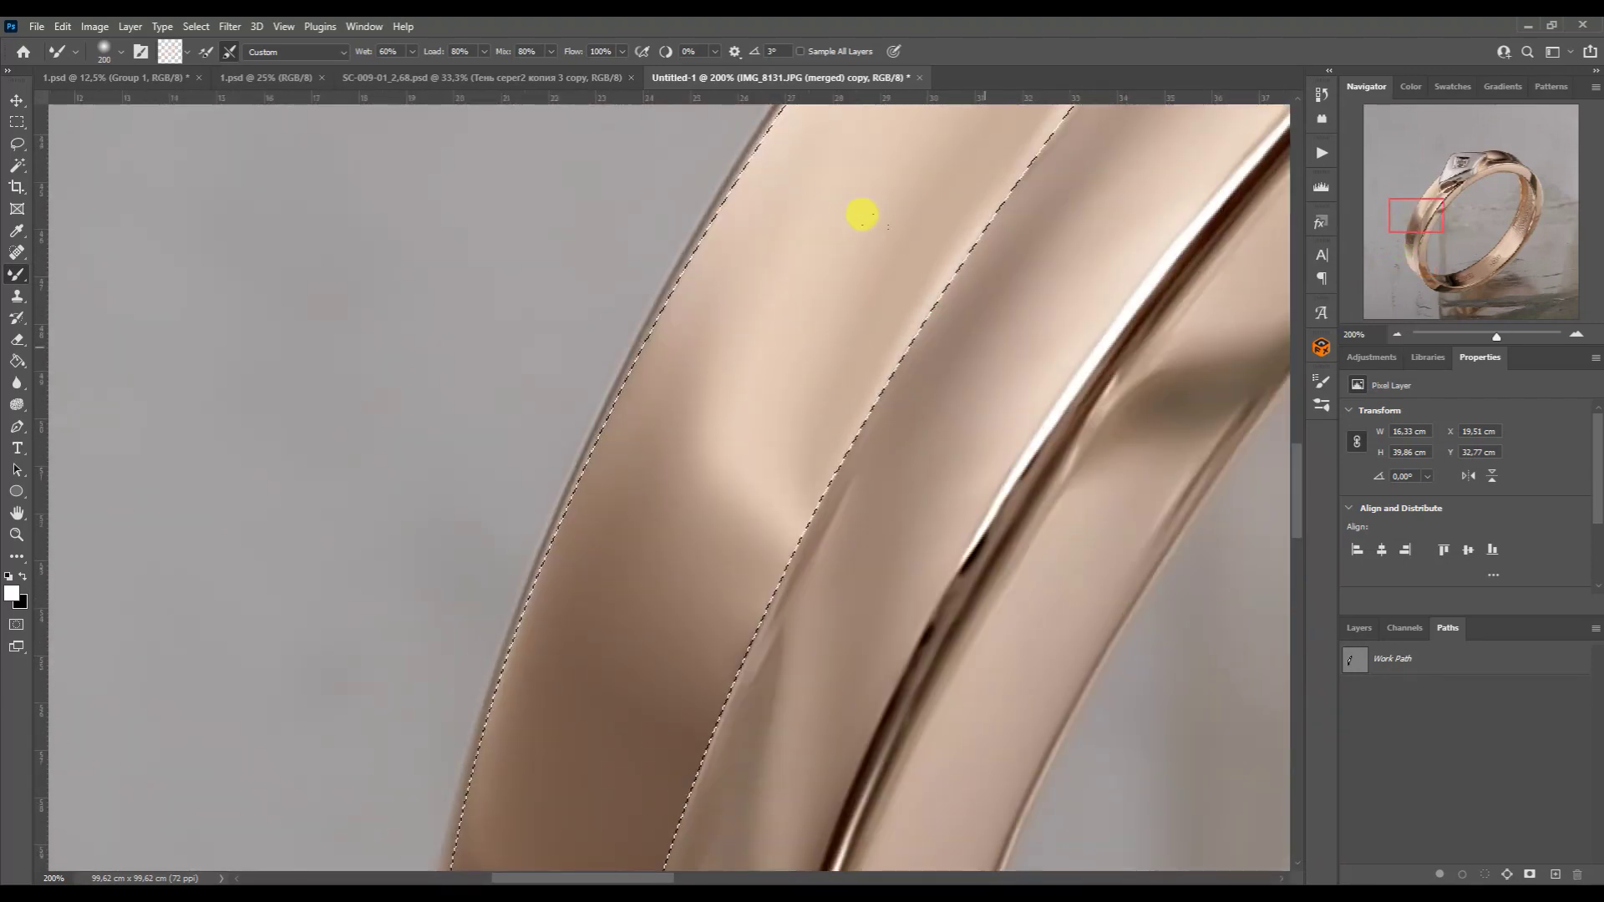
- Deselect the smoothed strip and begin a new Pen path along the band beside the setting
{"action": "key", "text": "ctrl+d"}
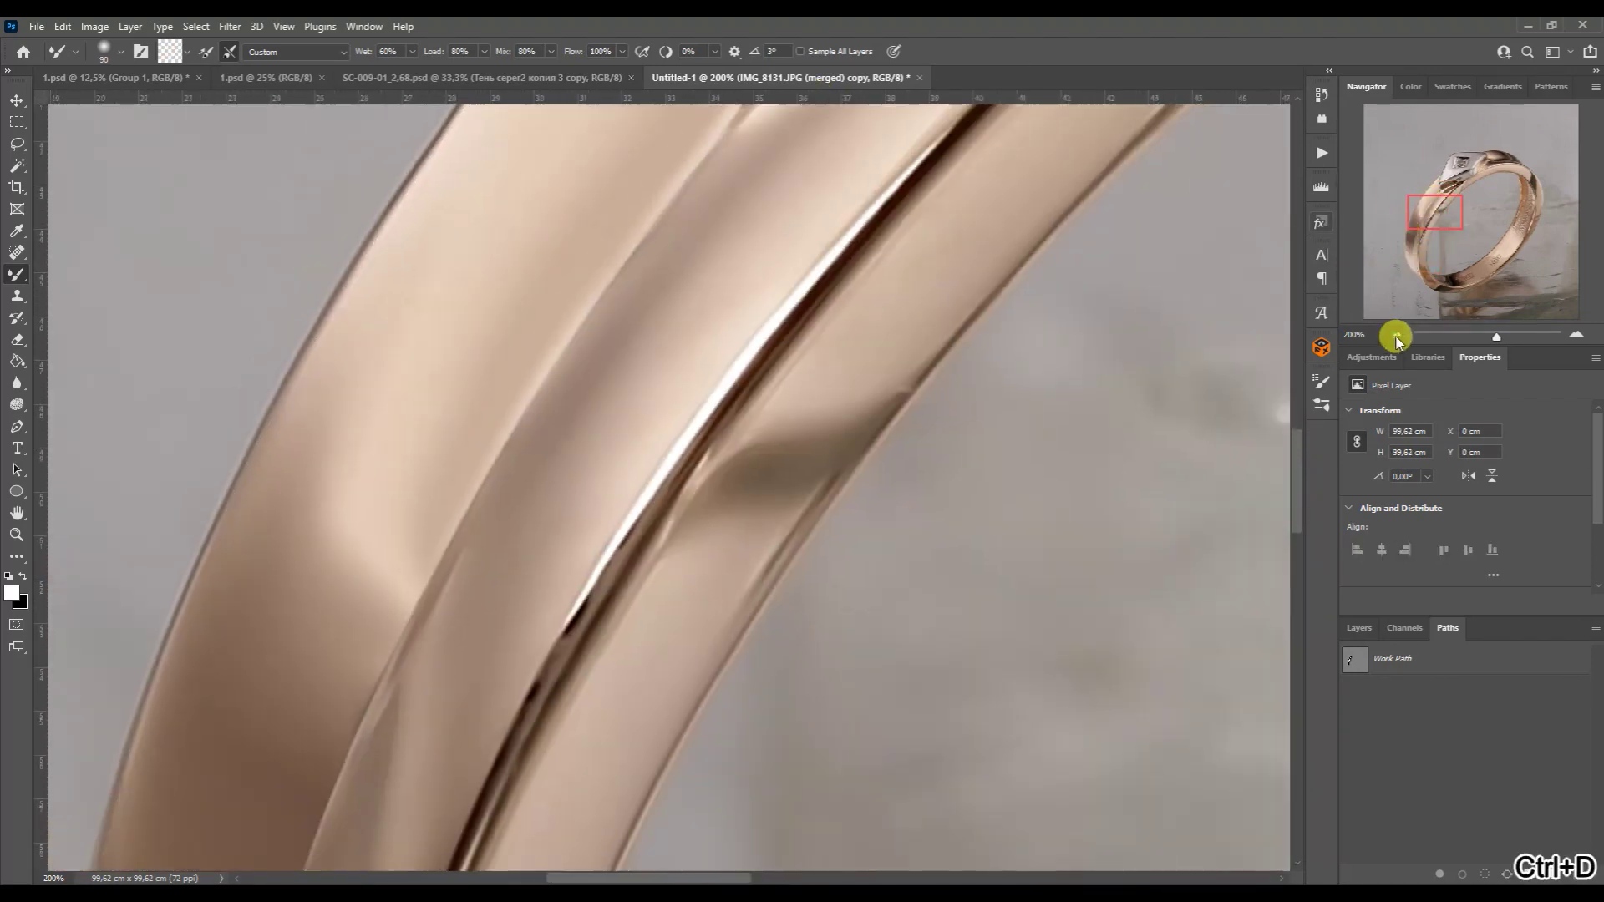
{"action": "left_click", "coordinate": [1396, 337]}
{"action": "key", "text": "p"}
{"action": "left_click_drag", "start_coordinate": [887, 257], "coordinate": [785, 290]}
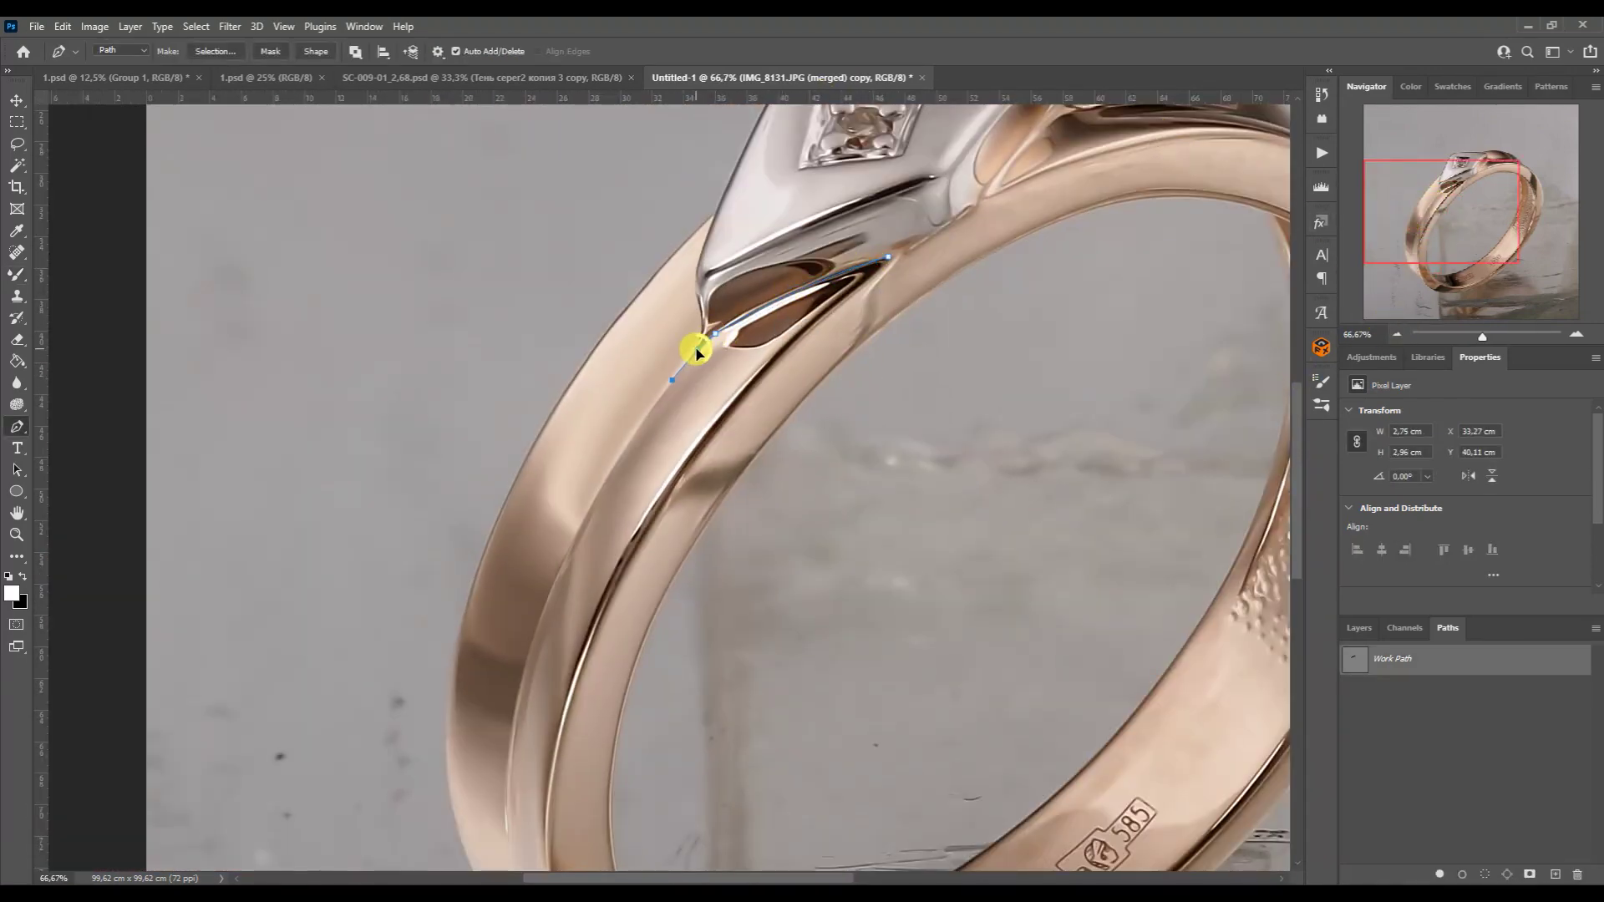
- Finish the band-strip outline and load it as a selection for the Mixer Brush
{"action": "left_click", "coordinate": [639, 427]}
{"action": "left_click_drag", "start_coordinate": [1367, 212], "coordinate": [1381, 232]}
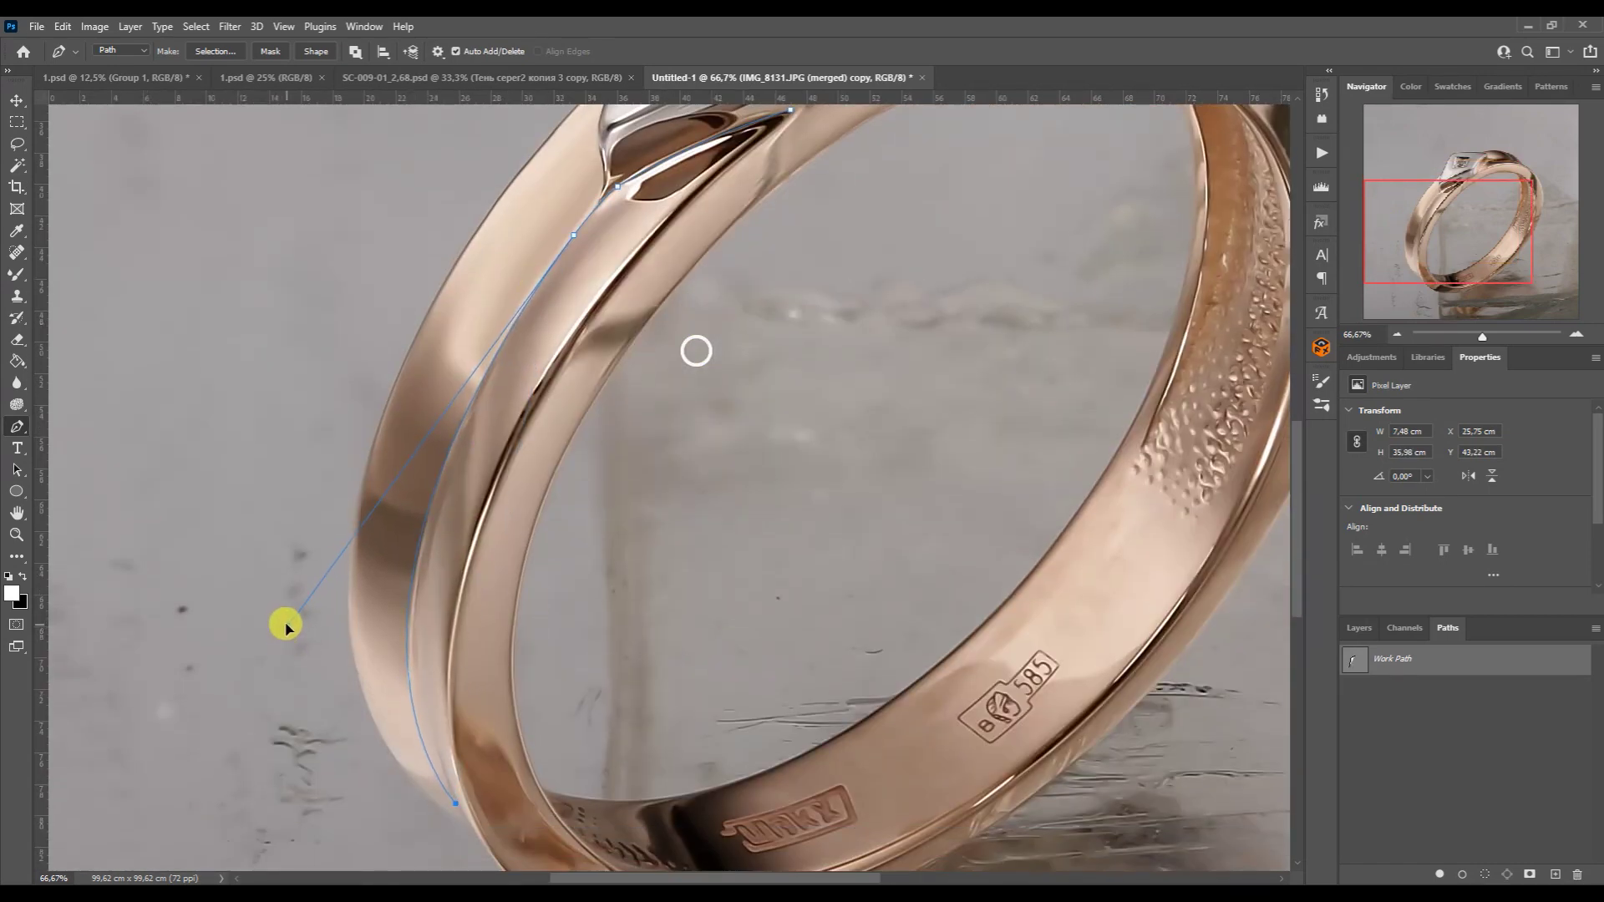
{"action": "mouse_move", "coordinate": [780, 131]}
{"action": "left_mouse_down"}
{"action": "mouse_move", "coordinate": [369, 446]}
{"action": "mouse_move", "coordinate": [423, 666]}
{"action": "left_mouse_up"}
{"action": "scroll", "coordinate": [780, 307], "scroll_direction": "up", "scroll_amount": 3}
{"action": "key", "text": "ctrl+Return"}
{"action": "left_click", "coordinate": [16, 274]}
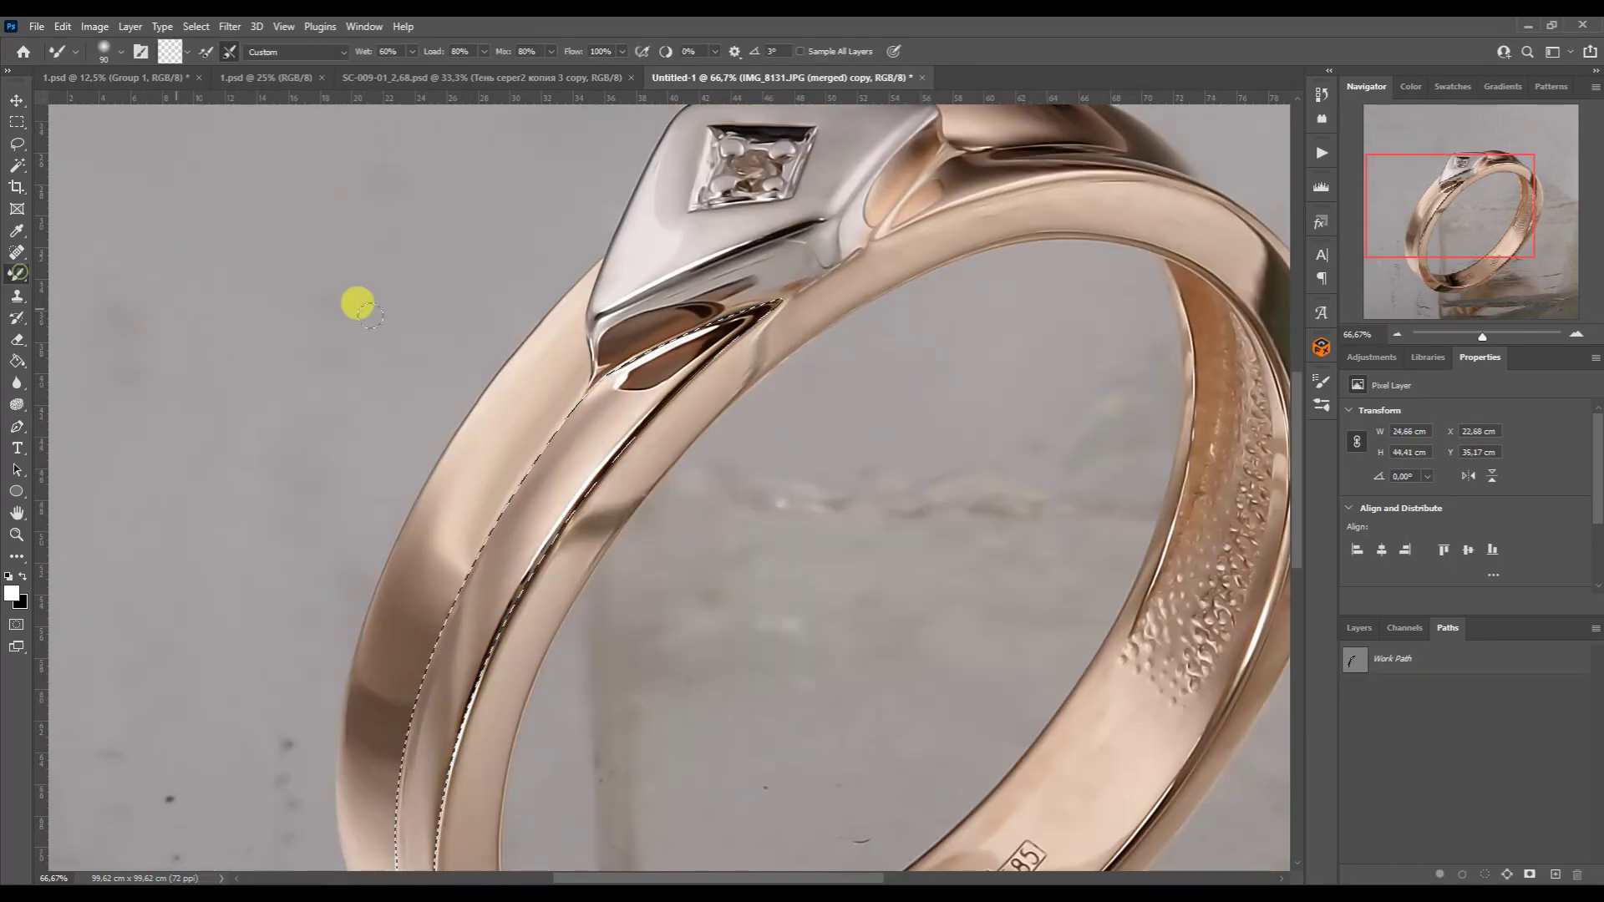
{"action": "key", "text": "ctrl+1"}
- Blend the metal smooth inside the selected band face, then deselect it
{"action": "left_click_drag", "start_coordinate": [841, 197], "coordinate": [655, 338]}
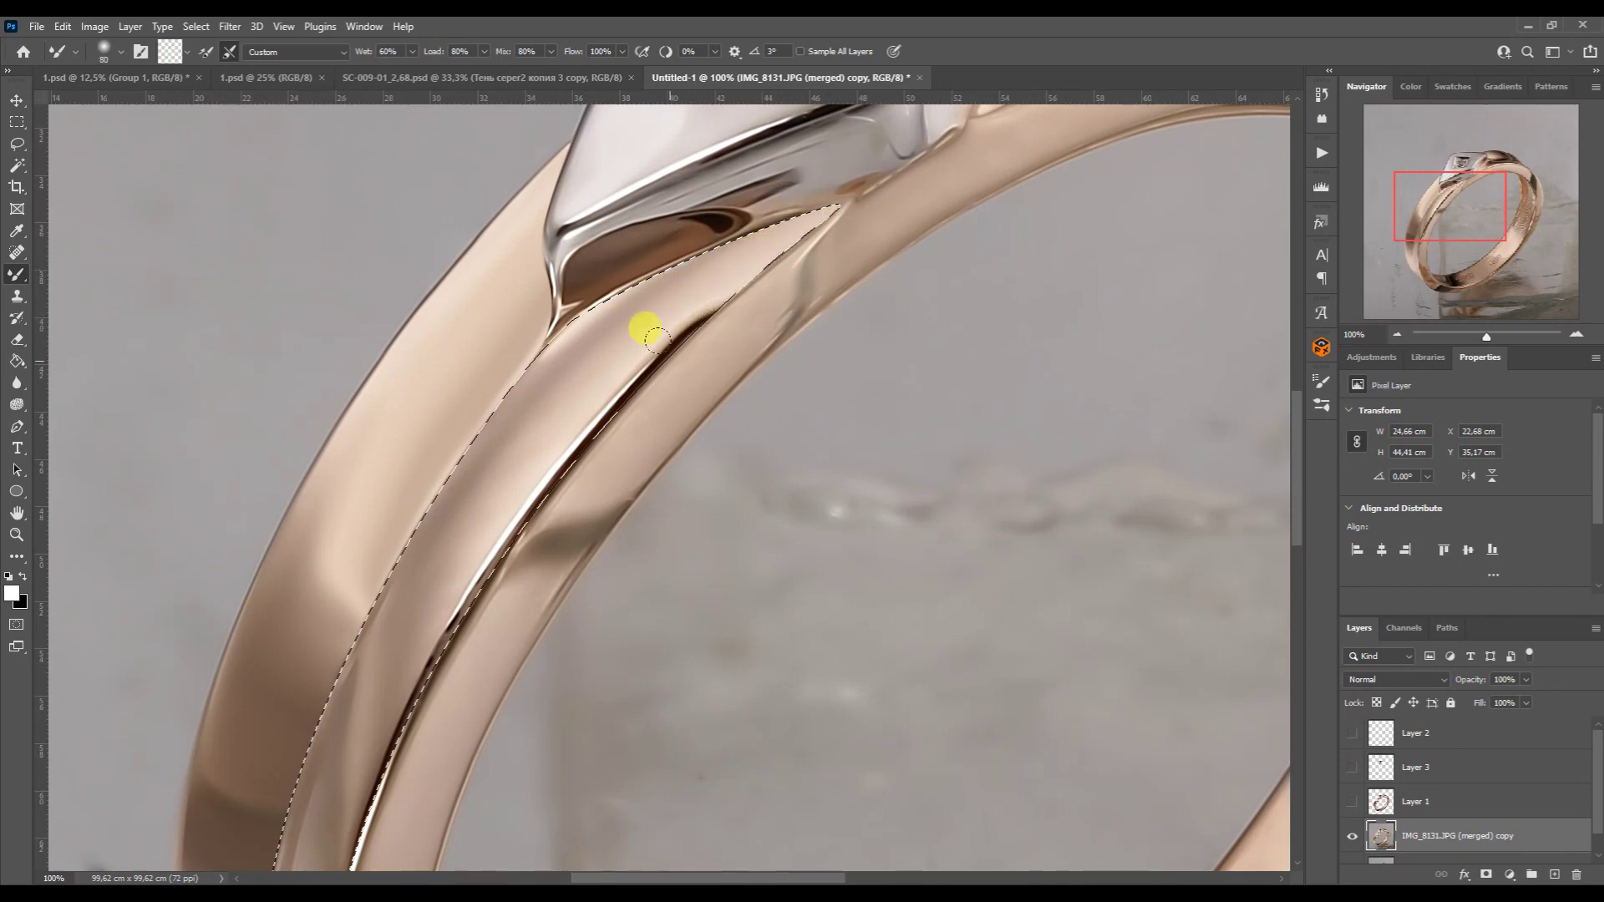
{"action": "mouse_move", "coordinate": [614, 400]}
{"action": "left_mouse_down"}
{"action": "mouse_move", "coordinate": [419, 688]}
{"action": "mouse_move", "coordinate": [746, 426]}
{"action": "left_mouse_up"}
{"action": "key", "text": "bracketright"}
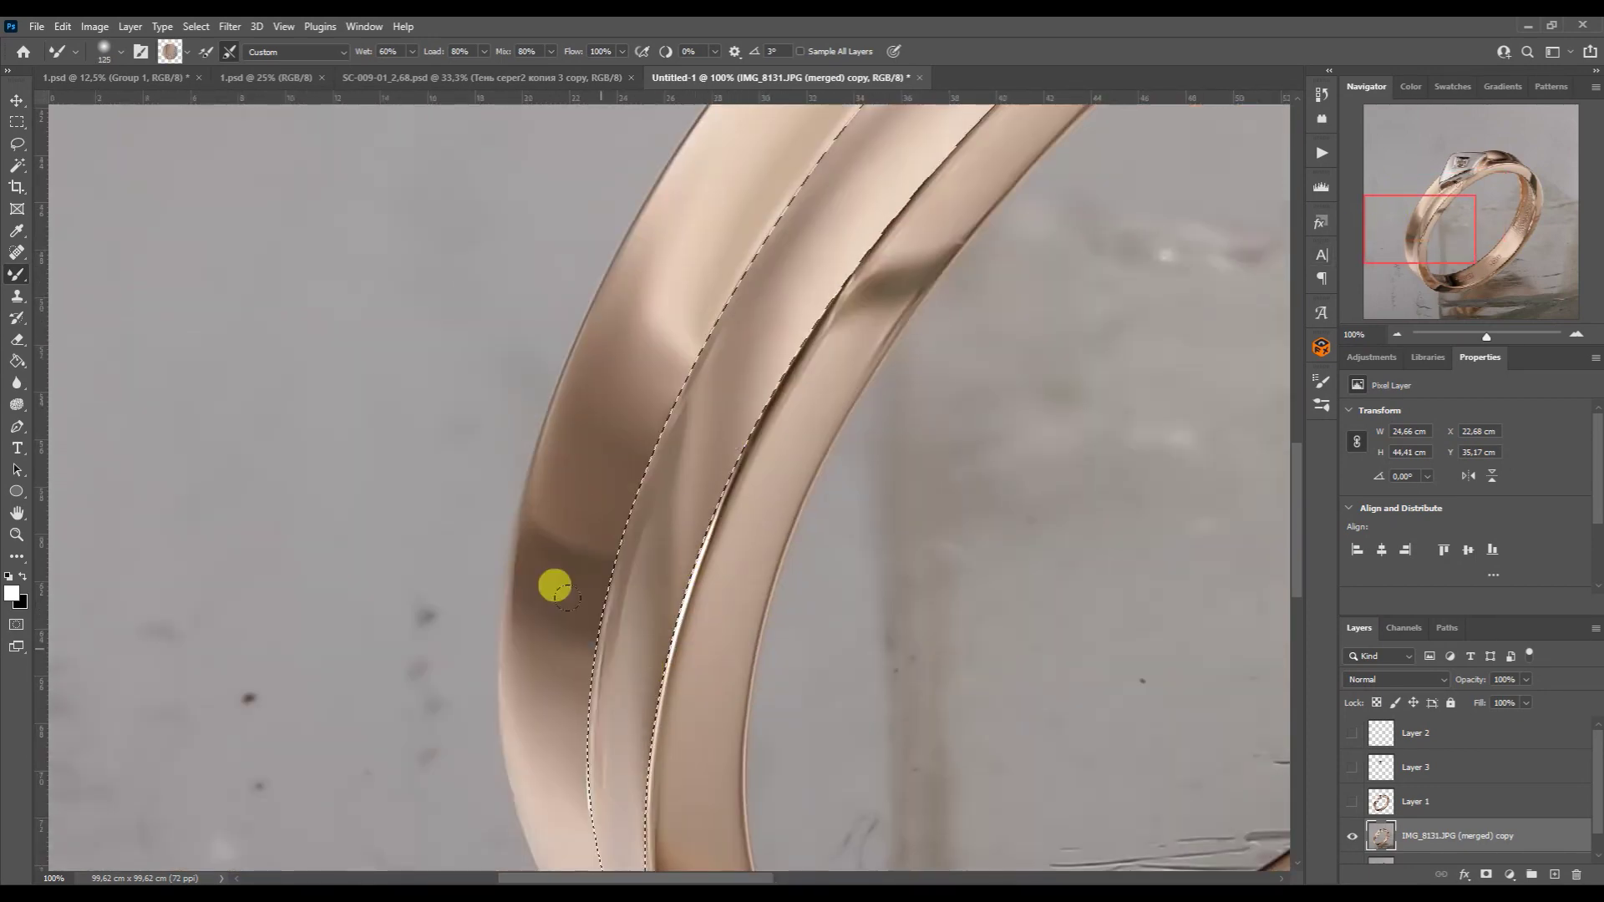
{"action": "key", "text": "bracketright"}
{"action": "key", "text": "bracketright"}
{"action": "key", "text": "bracketright"}
{"action": "mouse_move", "coordinate": [730, 247]}
{"action": "left_mouse_down"}
{"action": "mouse_move", "coordinate": [753, 373]}
{"action": "mouse_move", "coordinate": [569, 574]}
{"action": "left_mouse_up"}
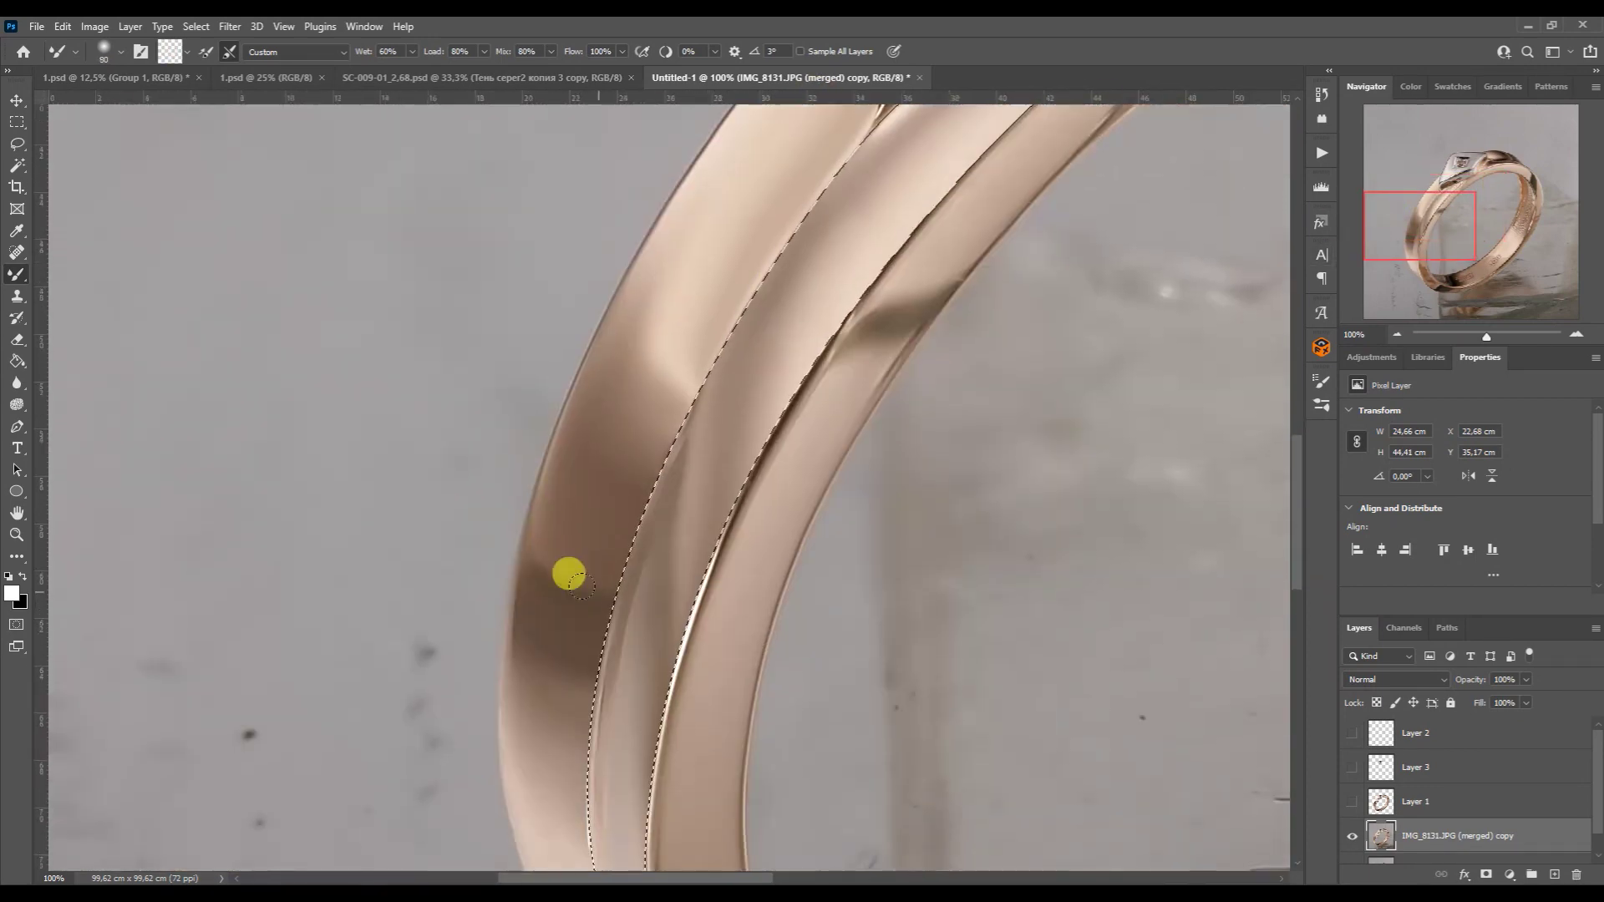
{"action": "left_click_drag", "start_coordinate": [571, 731], "coordinate": [668, 376]}
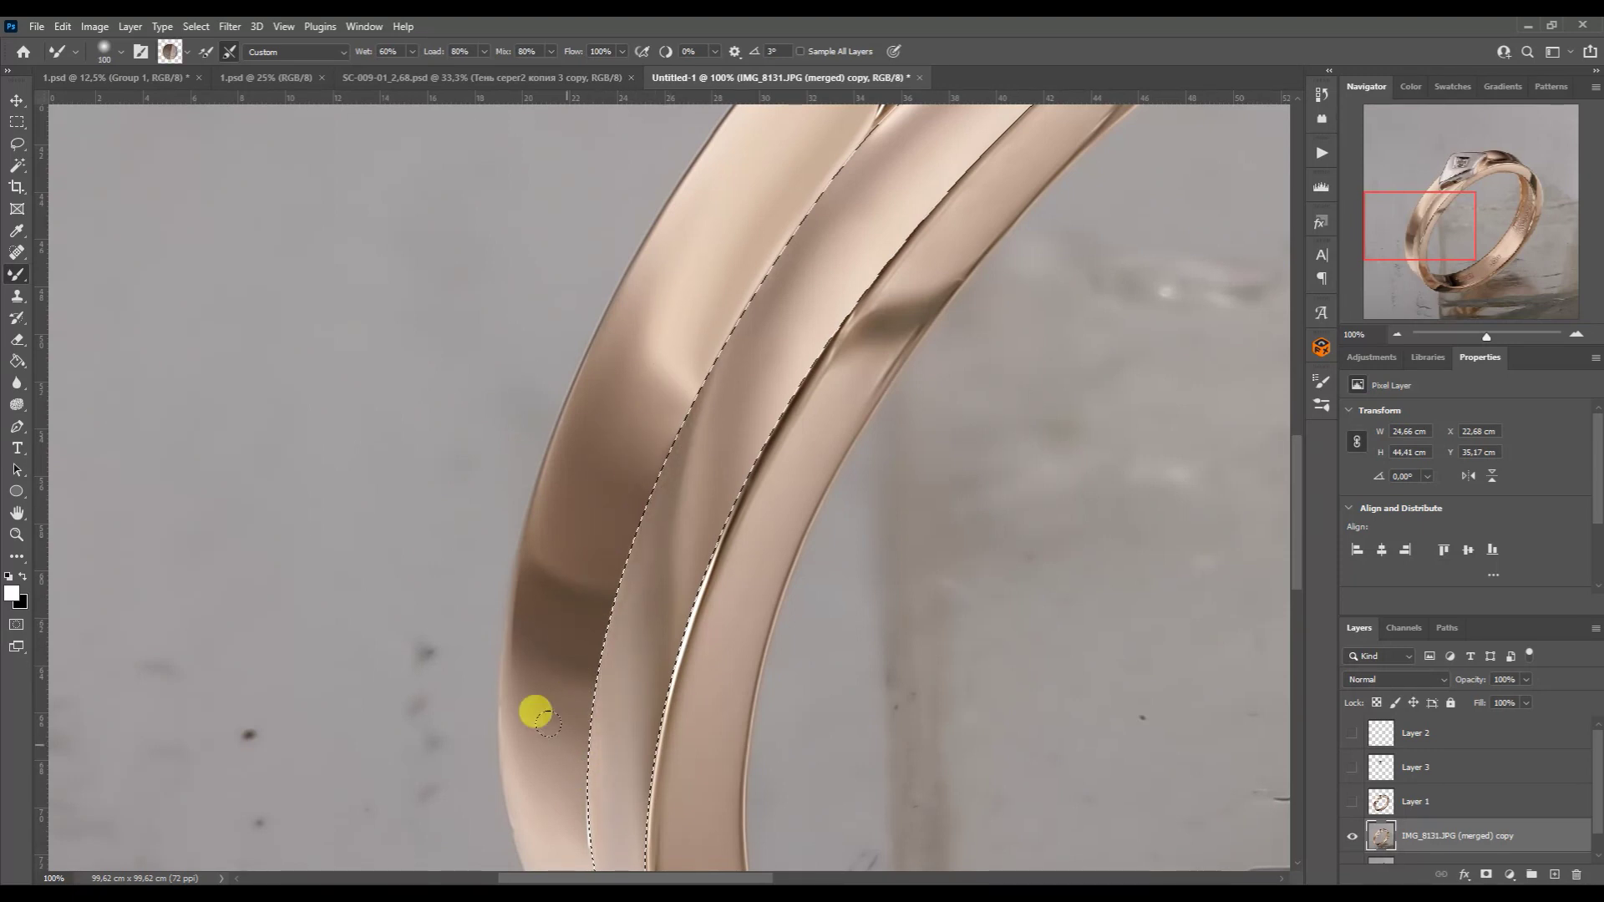
{"action": "key", "text": "bracketleft"}
{"action": "key", "text": "bracketleft"}
{"action": "scroll", "coordinate": [543, 585], "scroll_direction": "down", "scroll_amount": 5}
{"action": "key", "text": "ctrl+d"}
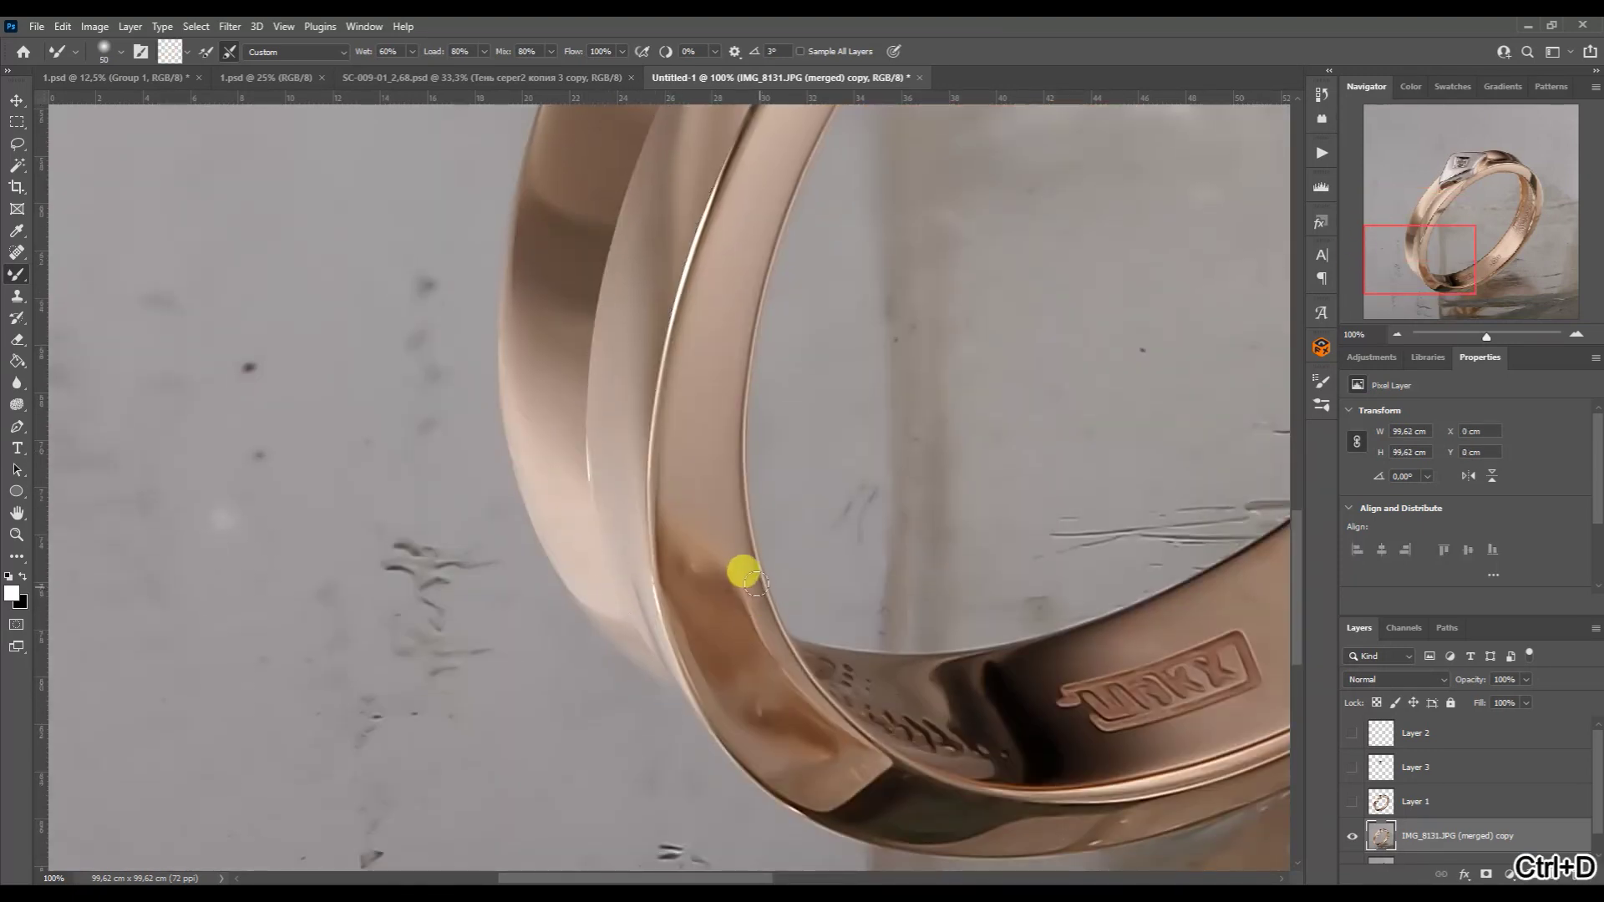
- Start a new Pen outline on the lower band
{"action": "key", "text": "p"}
{"action": "left_click", "coordinate": [628, 184]}
{"action": "left_click", "coordinate": [639, 157]}
- Select the lower band strip and blend away its dark streak with sampled bronze
{"action": "left_click_drag", "start_coordinate": [677, 692], "coordinate": [599, 631]}
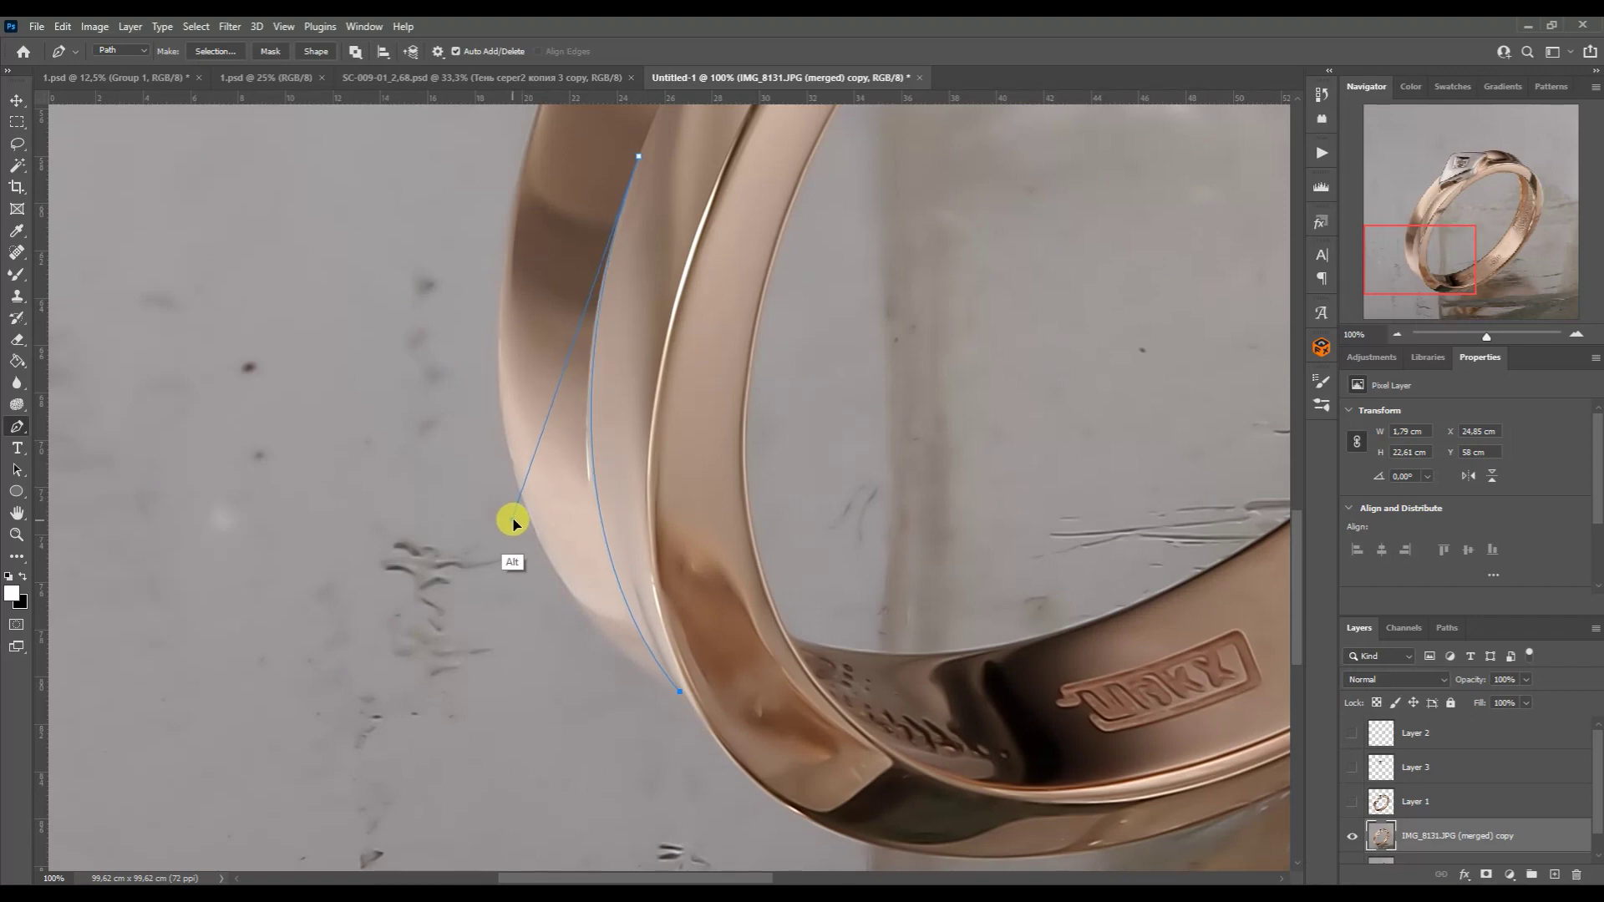
{"action": "left_click", "coordinate": [511, 225]}
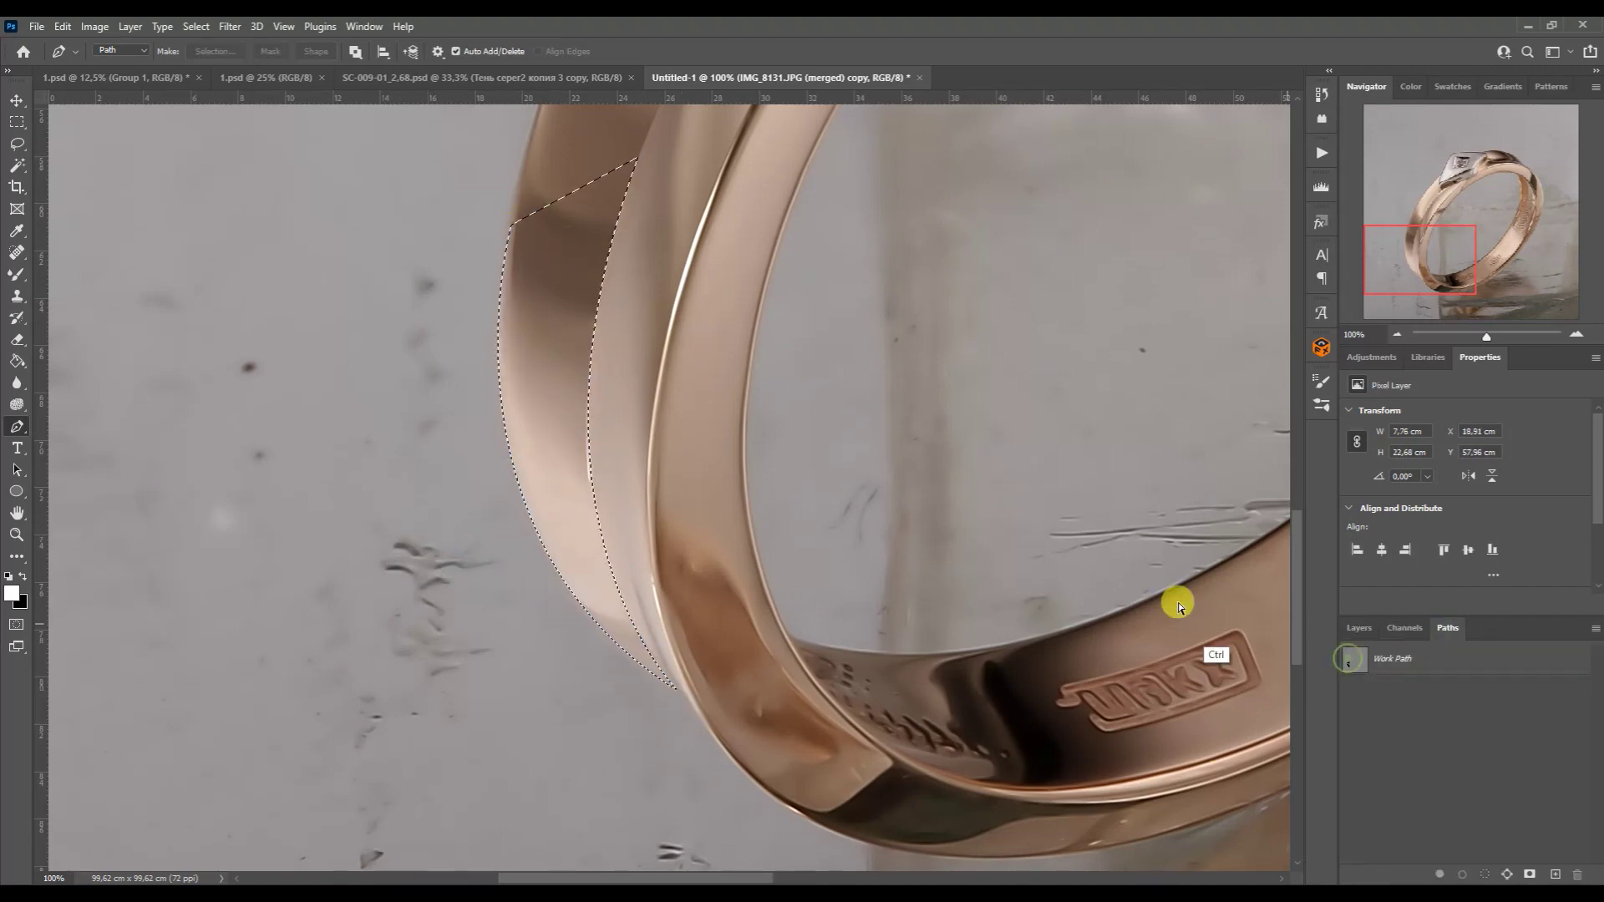
{"action": "key", "text": "ctrl+Return"}
{"action": "key", "text": "b"}
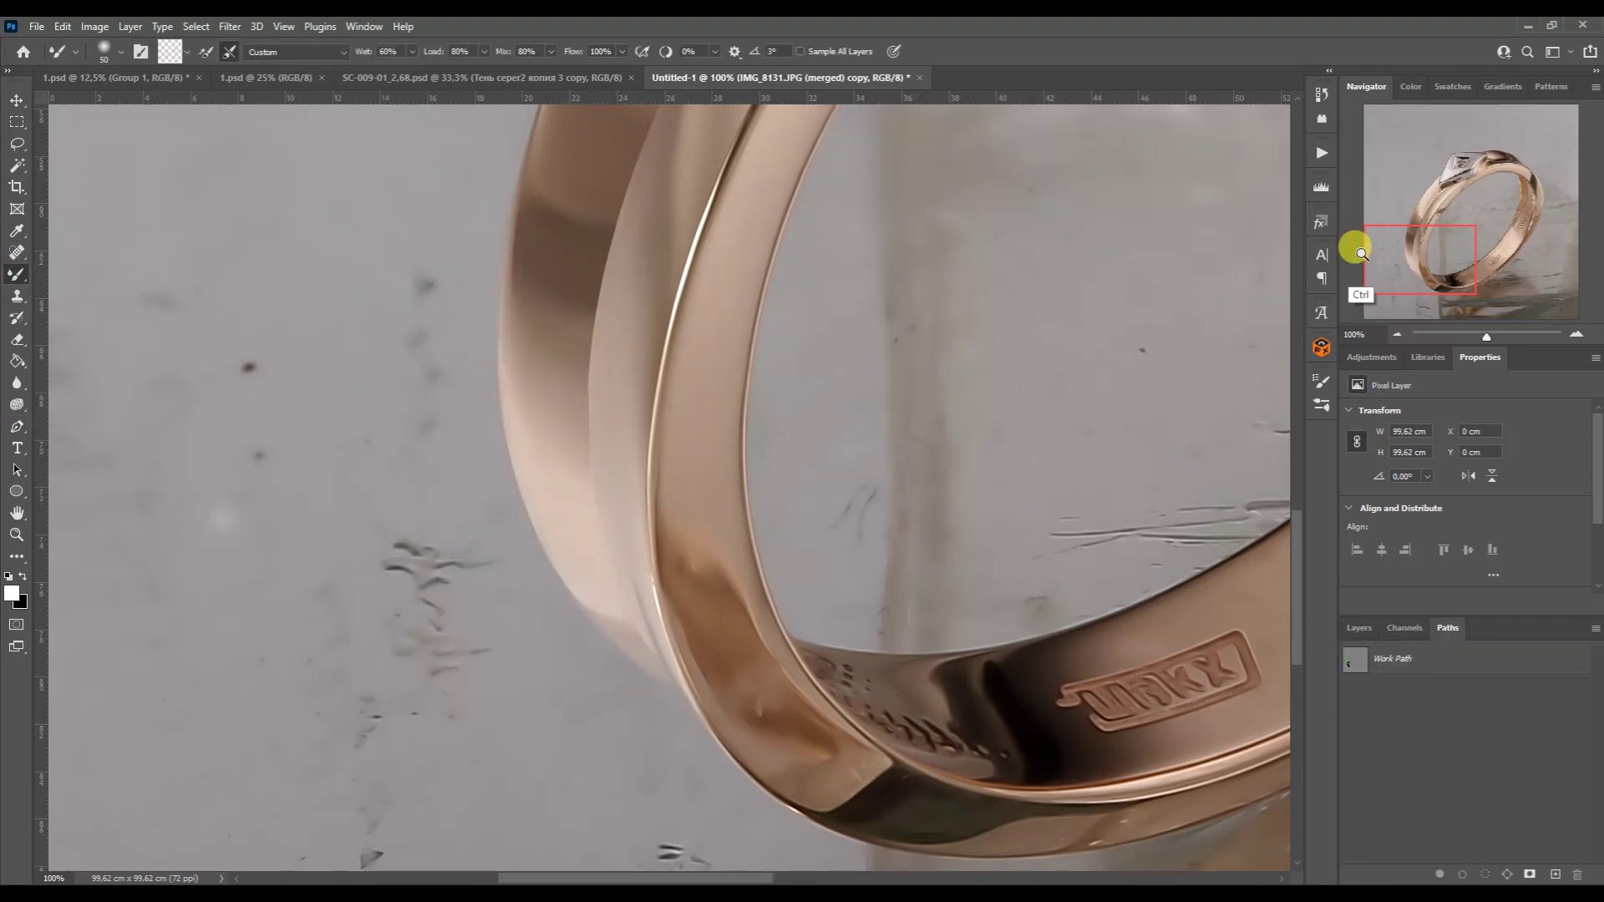
{"action": "left_click", "coordinate": [606, 262], "text": "alt"}
{"action": "key", "text": "ctrl+0"}
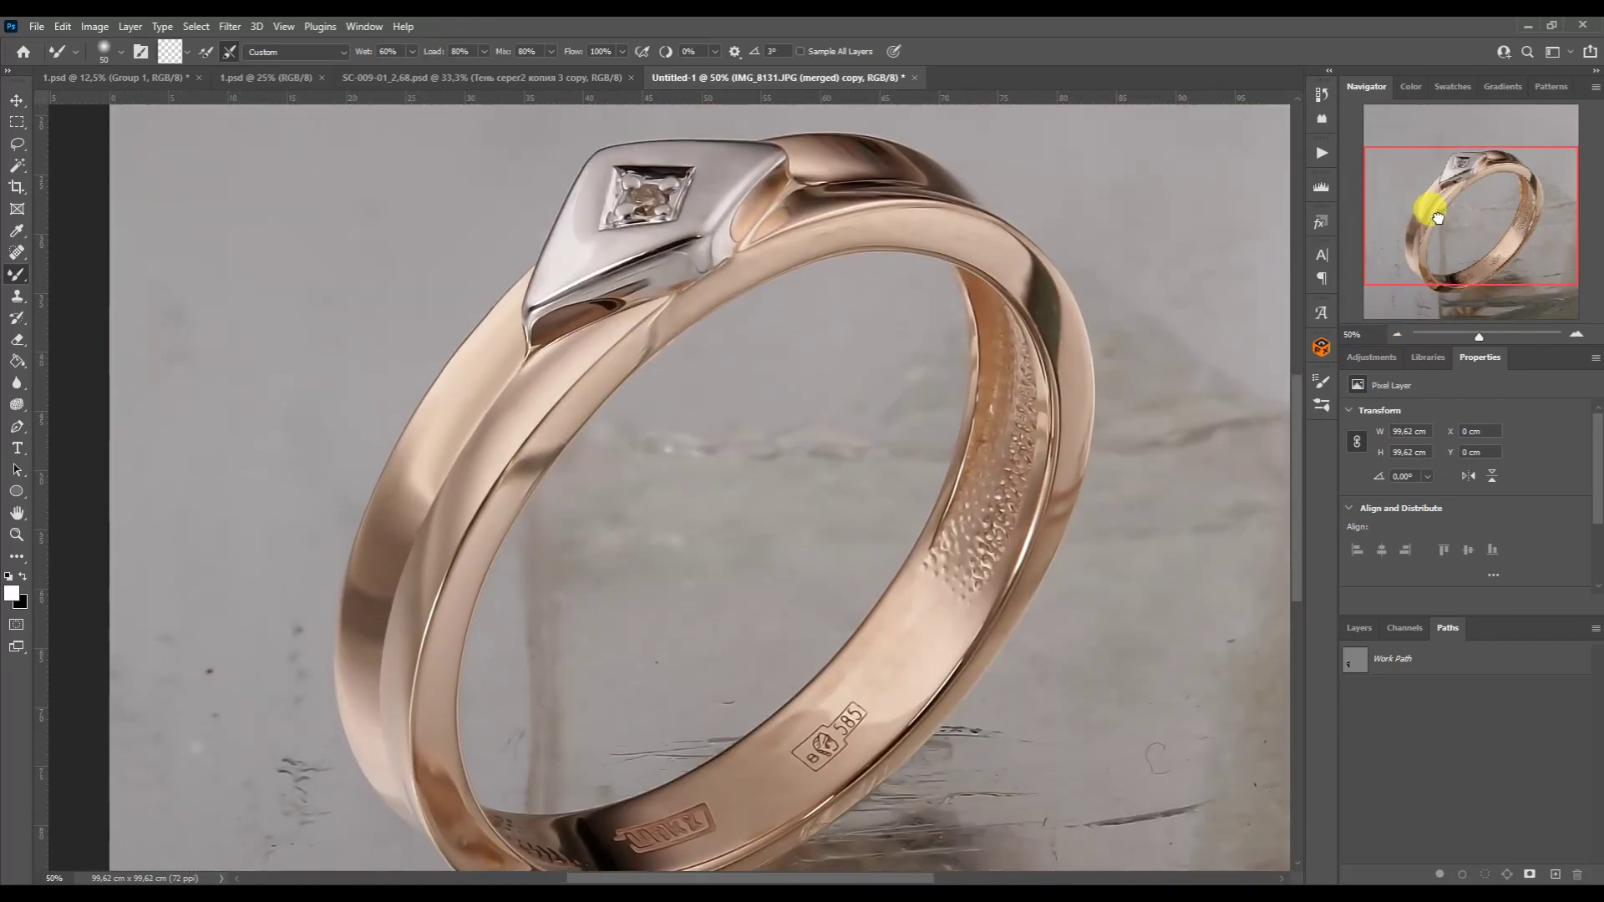
{"action": "scroll", "coordinate": [800, 526], "scroll_direction": "up", "scroll_amount": 5}
{"action": "mouse_move", "coordinate": [789, 519]}
{"action": "left_mouse_down"}
{"action": "mouse_move", "coordinate": [994, 549]}
{"action": "mouse_move", "coordinate": [966, 583]}
{"action": "mouse_move", "coordinate": [1060, 575]}
{"action": "left_mouse_up"}
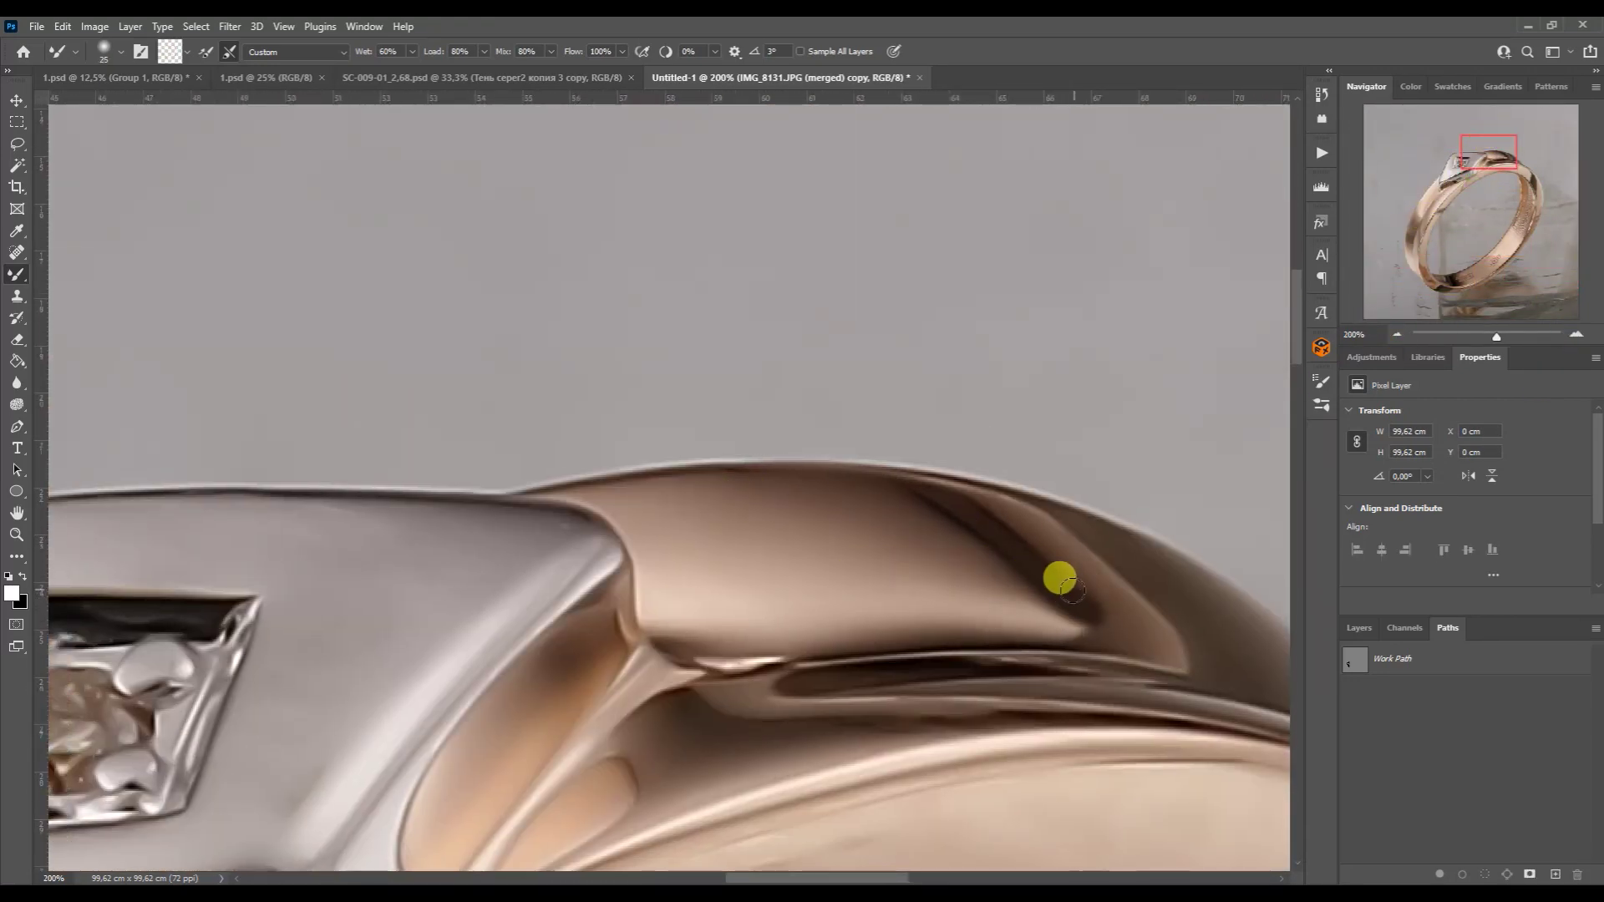
- Remove the curved highlight beside the setting with a larger blending brush
{"action": "key", "text": "bracketright"}
{"action": "key", "text": "bracketright"}
{"action": "scroll", "coordinate": [710, 535], "scroll_direction": "down", "scroll_amount": 5}
{"action": "scroll", "coordinate": [710, 535], "scroll_direction": "left", "scroll_amount": 5}
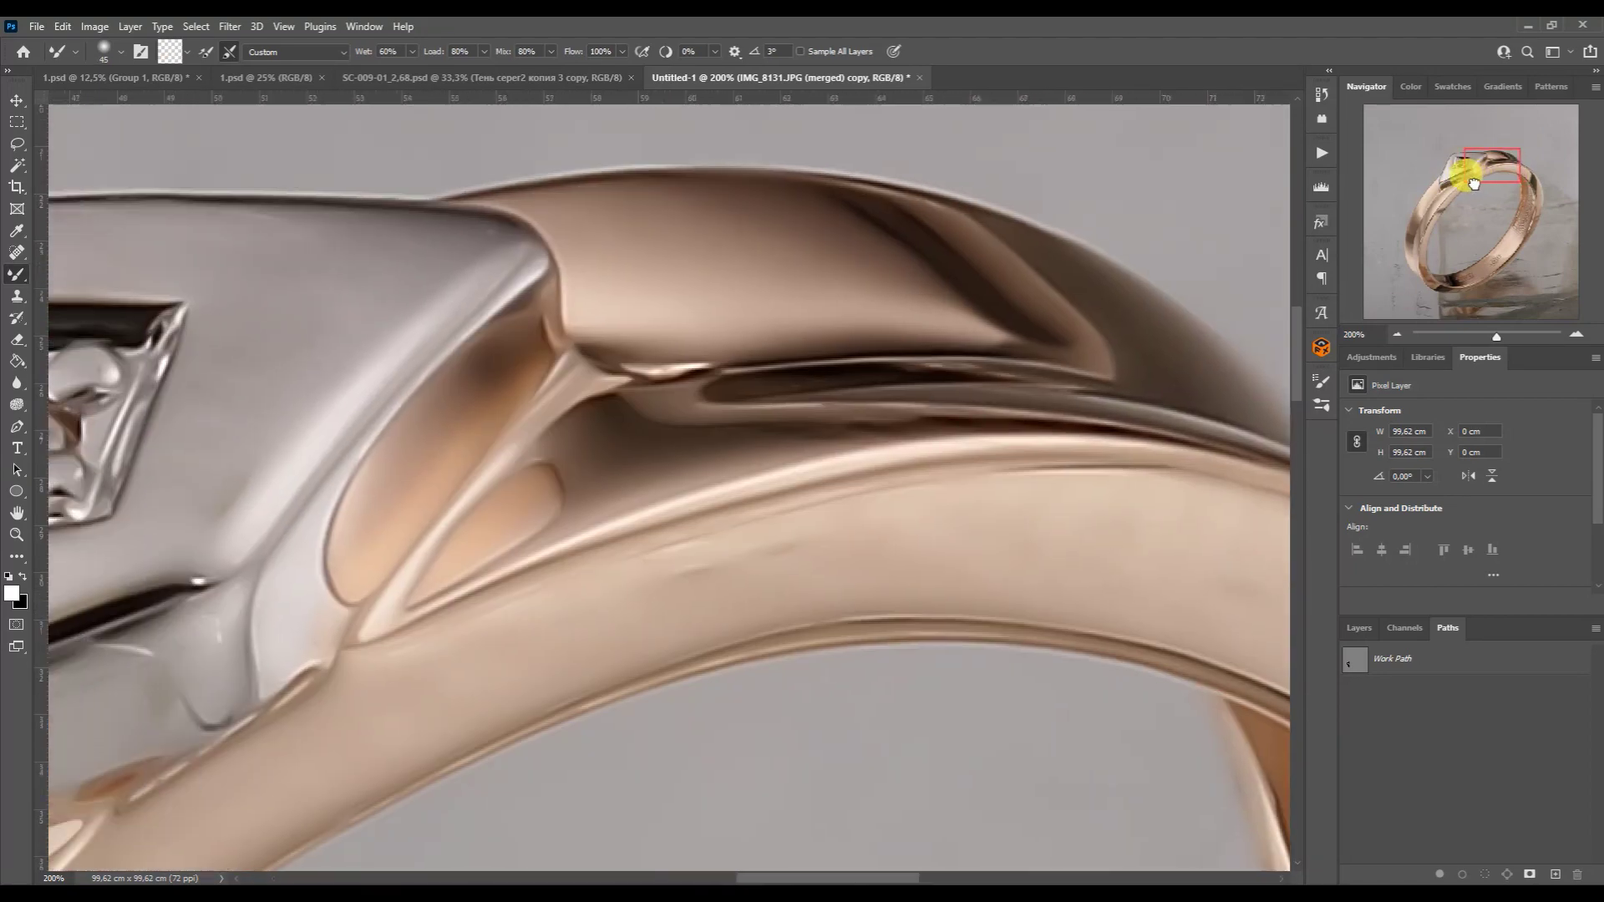
{"action": "mouse_move", "coordinate": [770, 489]}
{"action": "left_mouse_down"}
{"action": "mouse_move", "coordinate": [913, 429]}
{"action": "mouse_move", "coordinate": [802, 434]}
{"action": "mouse_move", "coordinate": [730, 458]}
{"action": "mouse_move", "coordinate": [681, 549]}
{"action": "mouse_move", "coordinate": [623, 538]}
{"action": "left_mouse_up"}
{"action": "key", "text": "bracketright"}
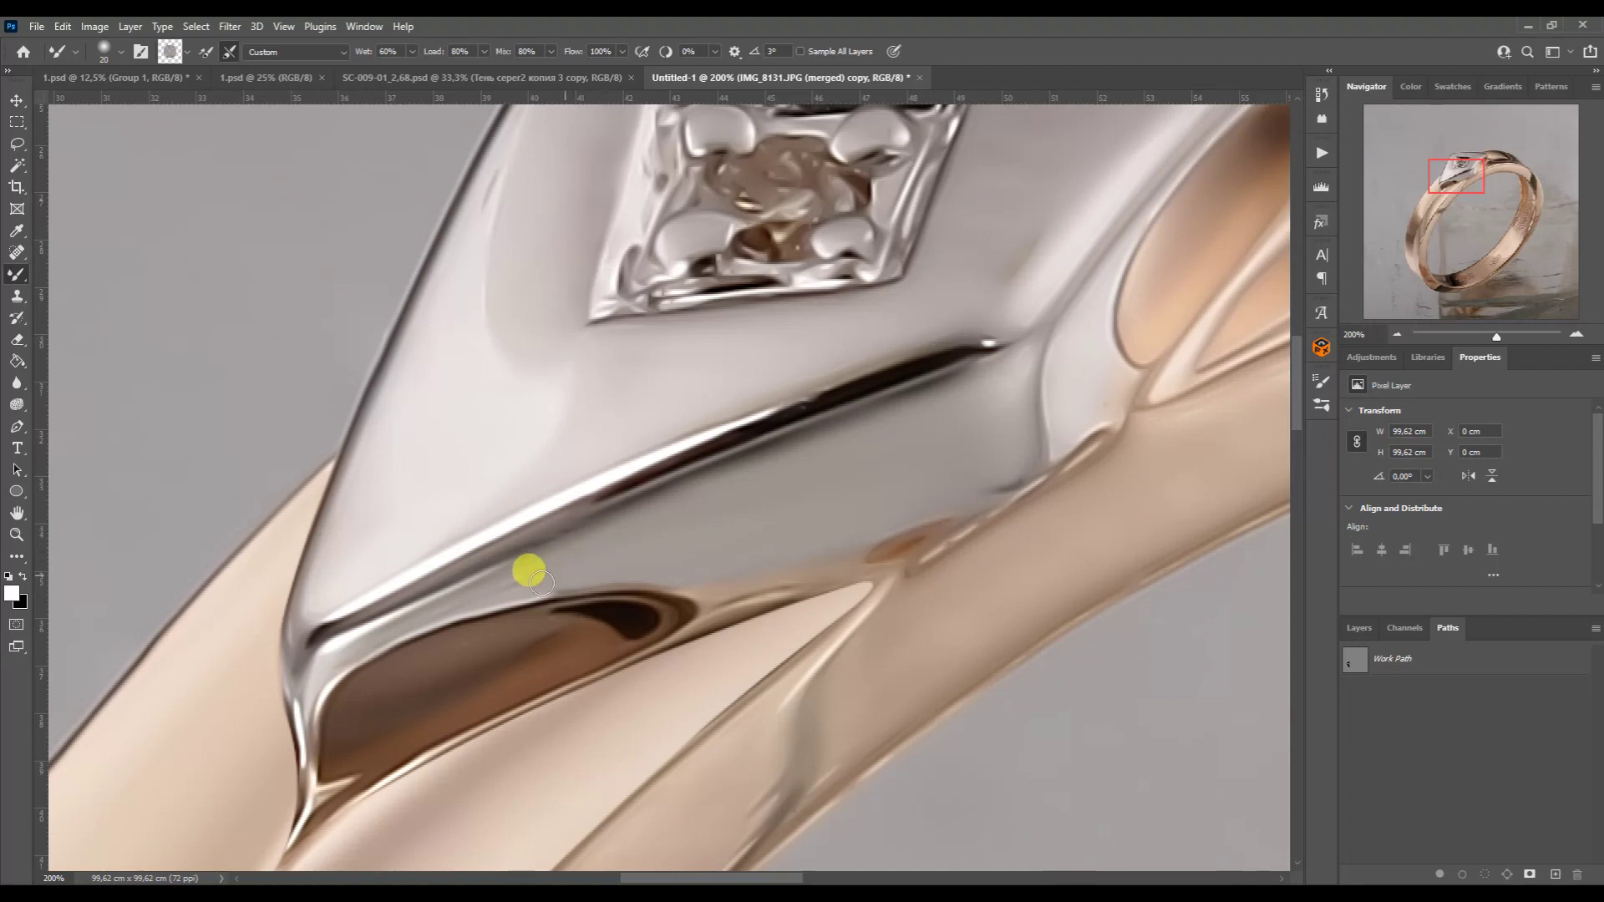
{"action": "key", "text": "bracketright"}
{"action": "key", "text": "bracketright"}
{"action": "key", "text": "bracketright"}
- Smooth the setting's upper-left edge and its dark lower edge
{"action": "left_click_drag", "start_coordinate": [1395, 160], "coordinate": [1452, 167]}
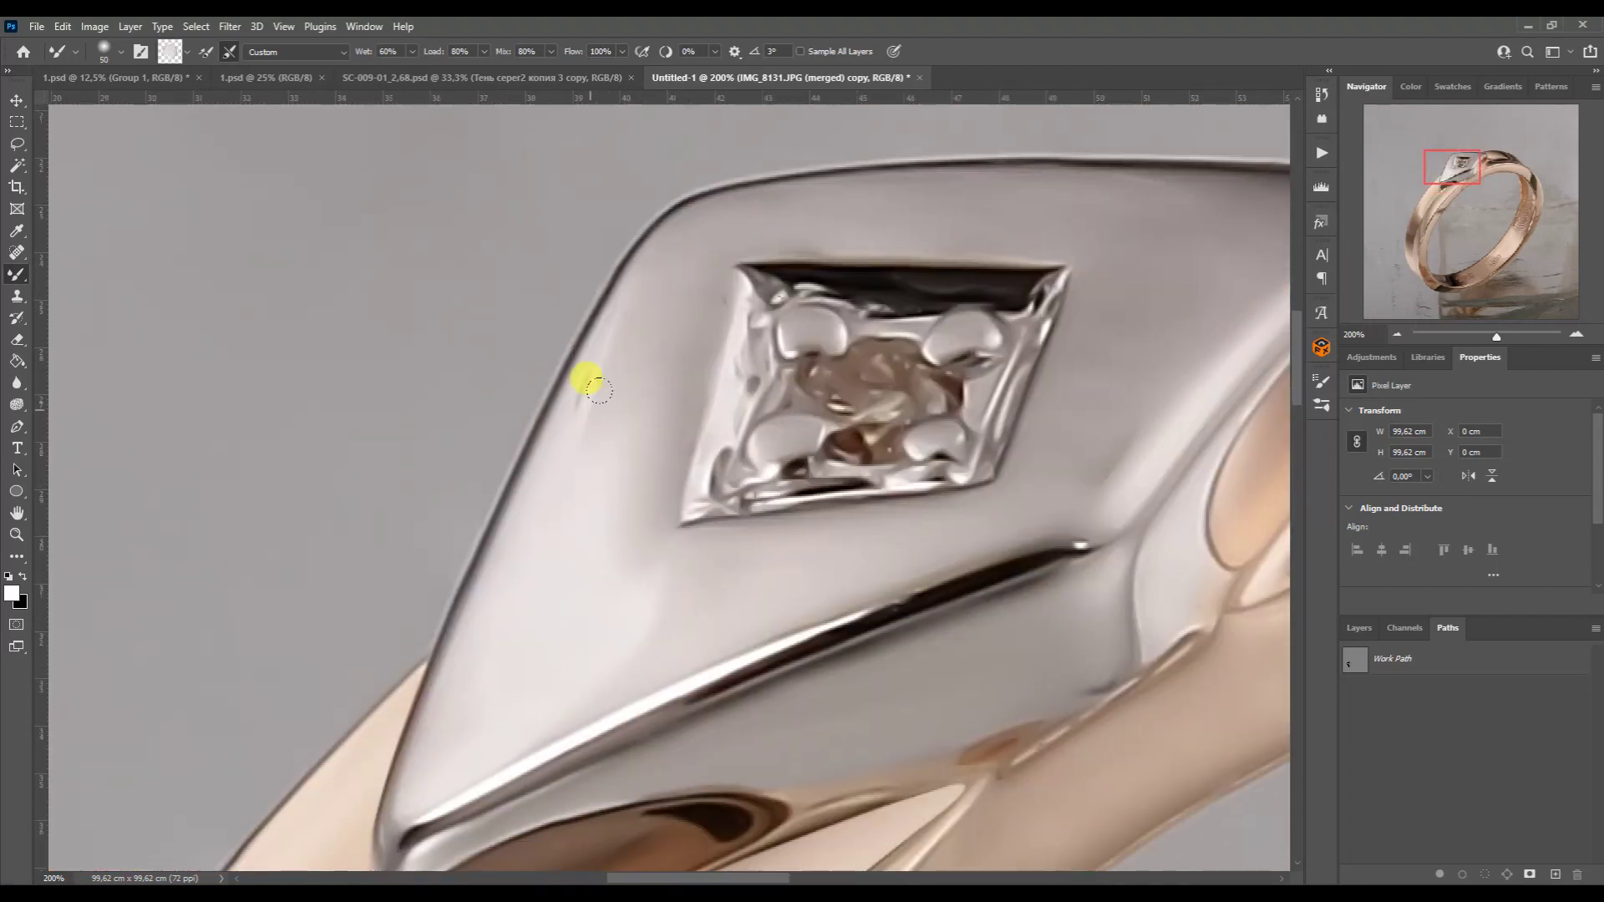
{"action": "key", "text": "bracketright"}
{"action": "key", "text": "bracketright"}
{"action": "left_click_drag", "start_coordinate": [662, 267], "coordinate": [557, 522]}
{"action": "key", "text": "bracketright"}
{"action": "mouse_move", "coordinate": [456, 769]}
{"action": "left_mouse_down"}
{"action": "mouse_move", "coordinate": [655, 637]}
{"action": "mouse_move", "coordinate": [705, 584]}
{"action": "mouse_move", "coordinate": [659, 576]}
{"action": "mouse_move", "coordinate": [994, 507]}
{"action": "mouse_move", "coordinate": [1124, 393]}
{"action": "left_mouse_up"}
{"action": "left_click_drag", "start_coordinate": [1467, 228], "coordinate": [1467, 159]}
- Continue smoothing toward the upper-right band, then review the whole ring and edit history
{"action": "key", "text": "bracketright"}
{"action": "mouse_move", "coordinate": [819, 584]}
{"action": "left_mouse_down"}
{"action": "mouse_move", "coordinate": [919, 455]}
{"action": "mouse_move", "coordinate": [1031, 376]}
{"action": "mouse_move", "coordinate": [736, 556]}
{"action": "mouse_move", "coordinate": [874, 423]}
{"action": "mouse_move", "coordinate": [735, 573]}
{"action": "mouse_move", "coordinate": [956, 368]}
{"action": "mouse_move", "coordinate": [890, 396]}
{"action": "mouse_move", "coordinate": [827, 361]}
{"action": "mouse_move", "coordinate": [659, 362]}
{"action": "mouse_move", "coordinate": [485, 397]}
{"action": "left_mouse_up"}
{"action": "key", "text": "bracketright"}
{"action": "key", "text": "bracketleft"}
{"action": "key", "text": "bracketleft"}
{"action": "left_click", "coordinate": [1397, 334]}
{"action": "left_click", "coordinate": [1321, 94]}
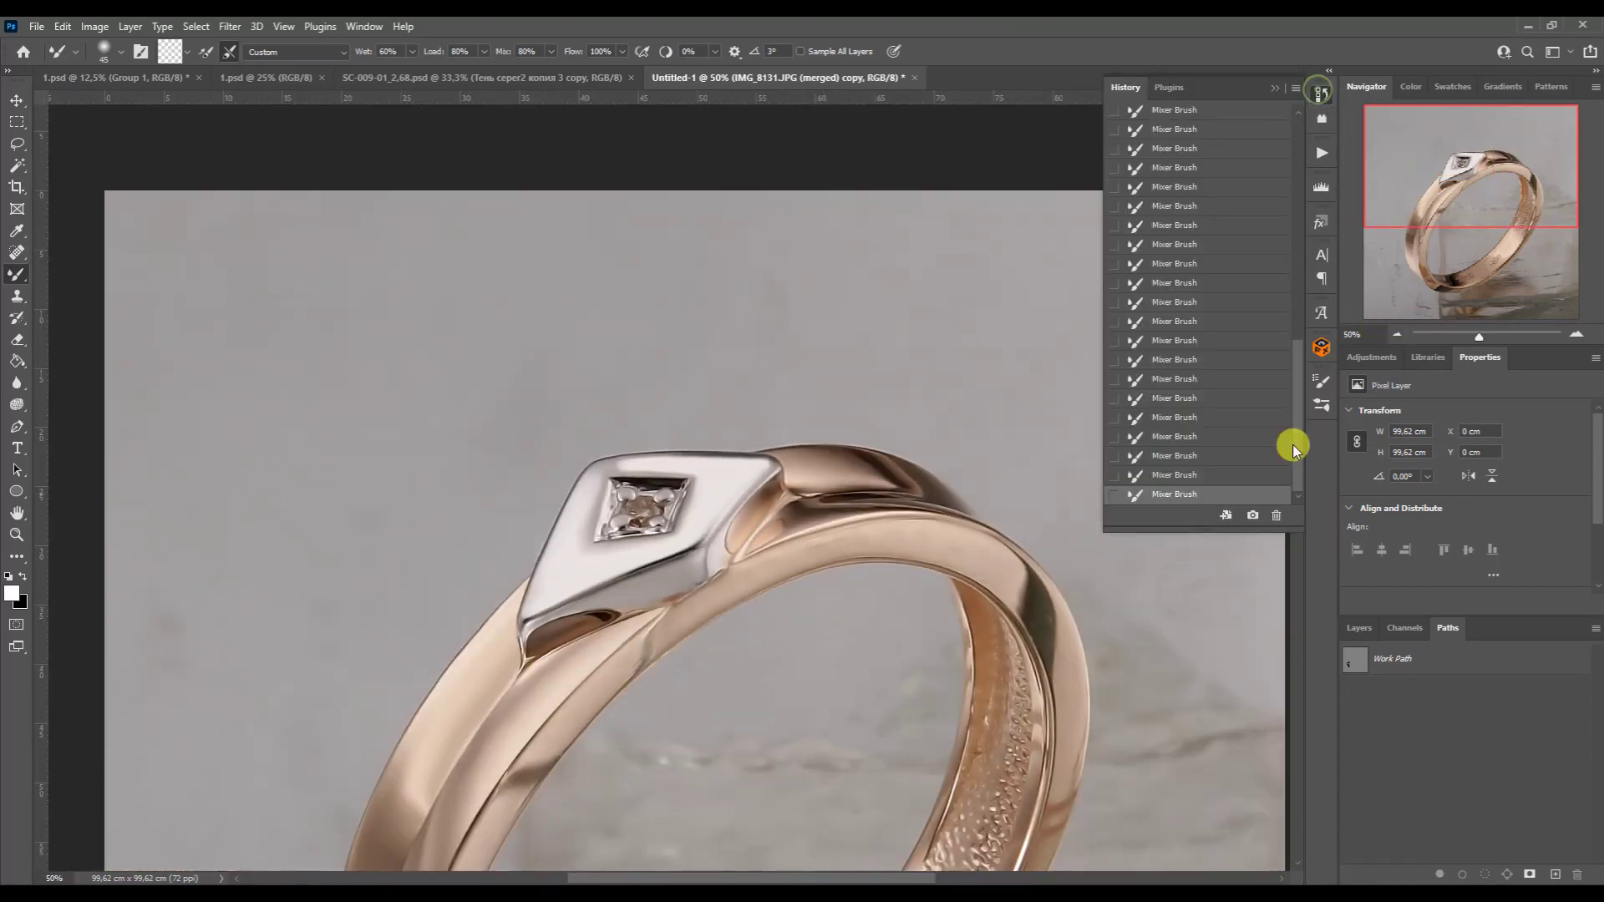
{"action": "left_click", "coordinate": [1275, 87]}
- Trace a Pen outline along the setting's left edge up to its top corner
{"action": "key", "text": "p"}
{"action": "key", "text": "ctrl+plus"}
{"action": "left_click", "coordinate": [374, 742]}
{"action": "left_click_drag", "start_coordinate": [511, 447], "coordinate": [596, 331]}
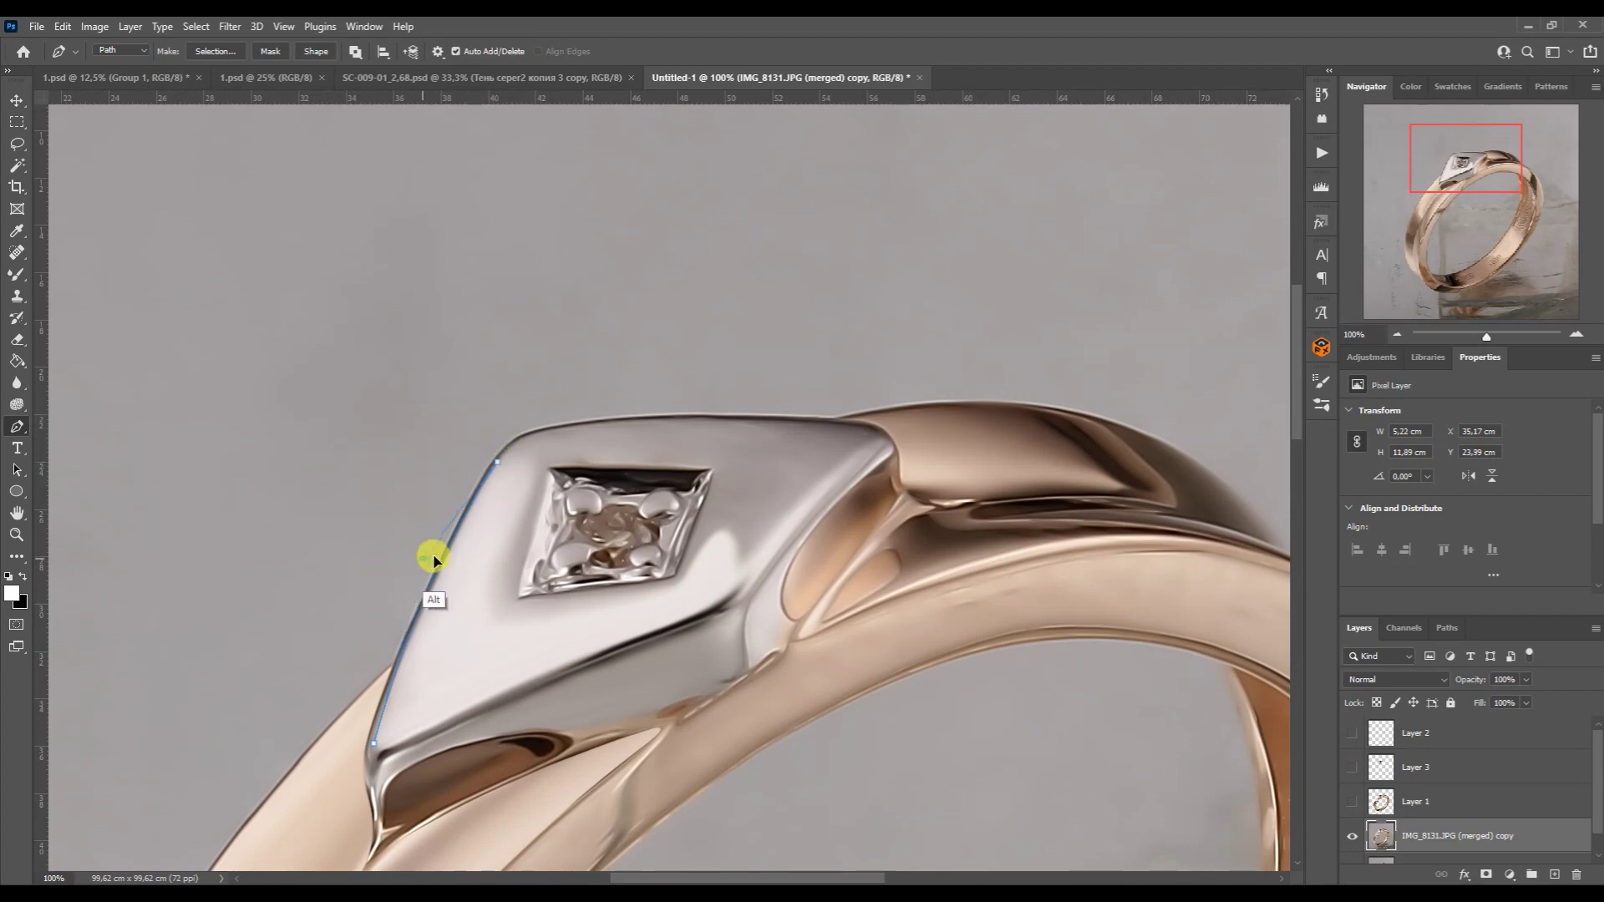
{"action": "left_click", "coordinate": [517, 433]}
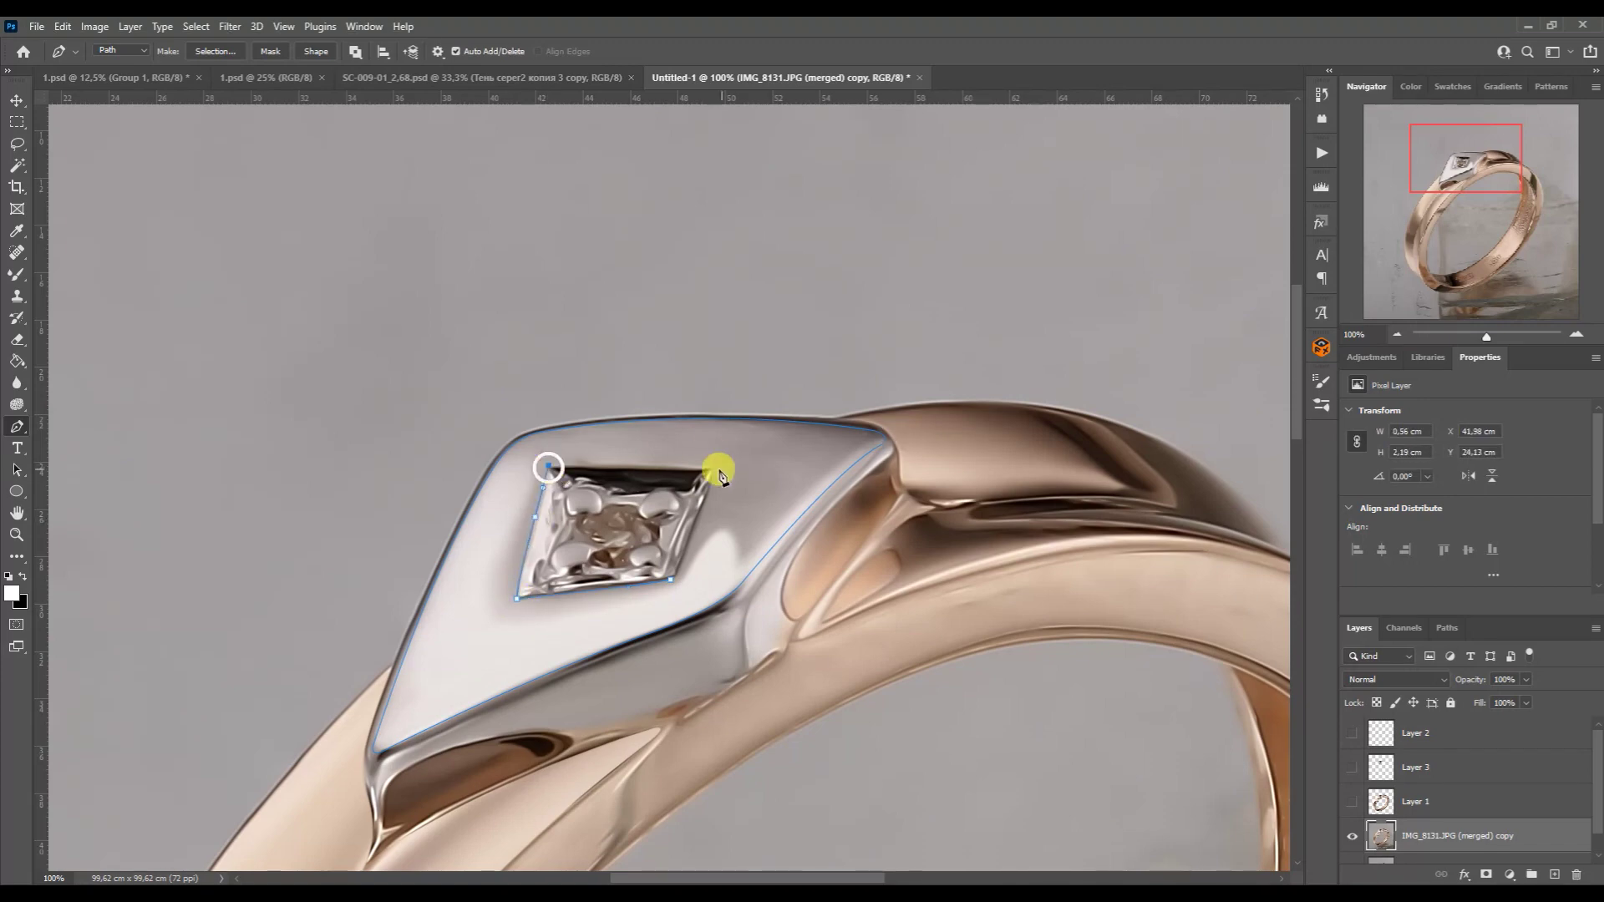
- On new Layer 4, paint a grey-to-white gradient inside the setting-face selection
{"action": "left_click", "coordinate": [1554, 875]}
{"action": "left_click", "coordinate": [1447, 628]}
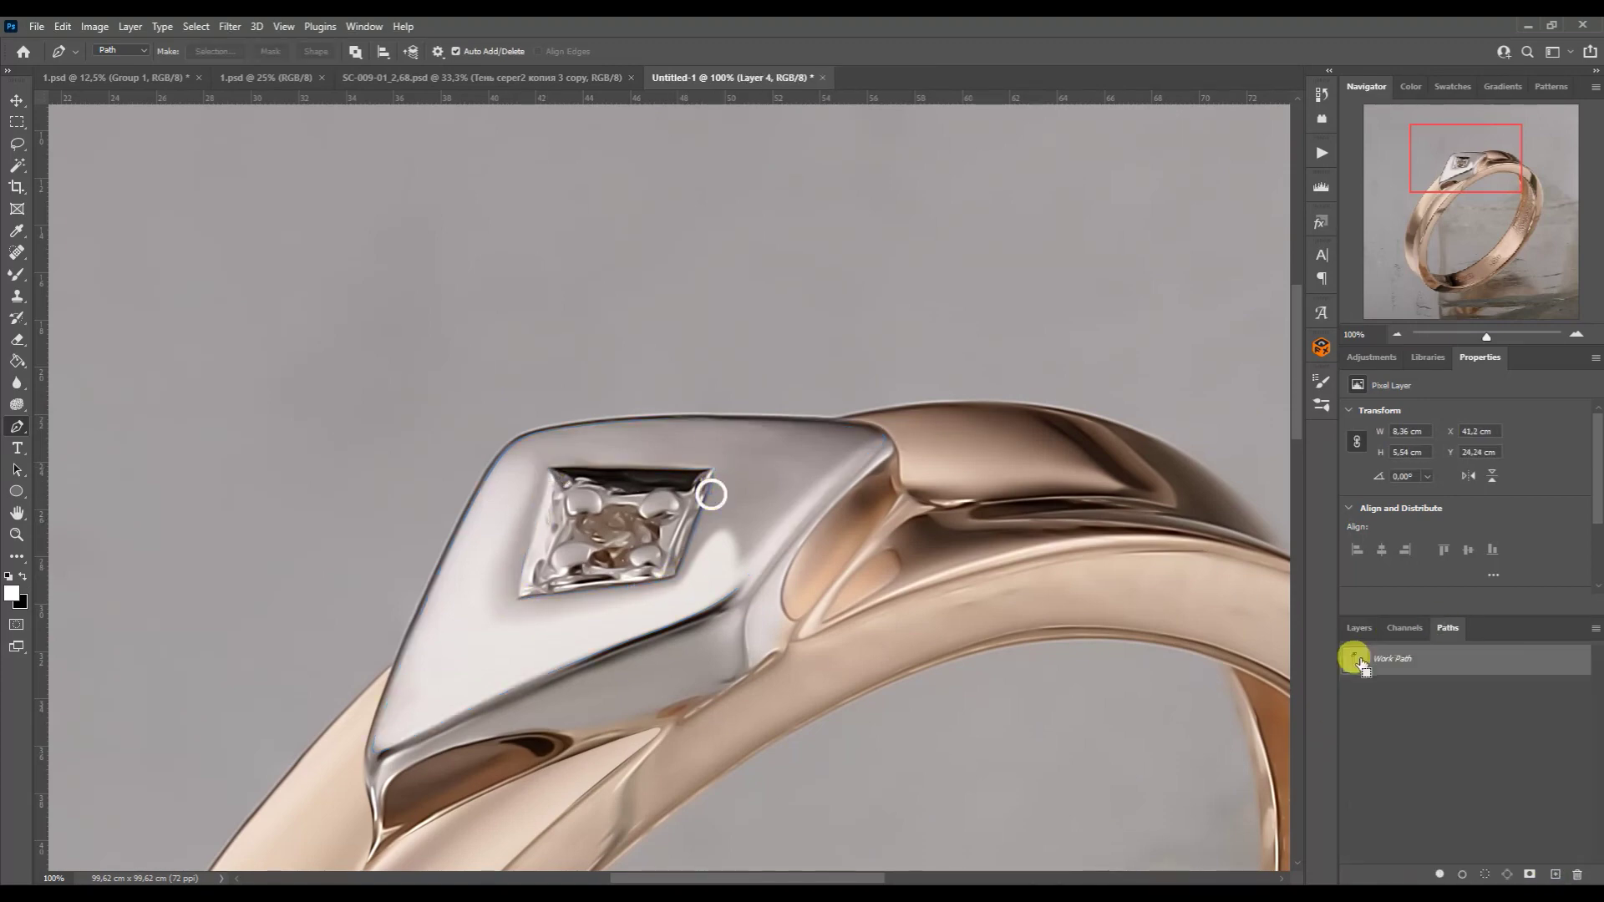
{"action": "right_click", "coordinate": [17, 274]}
{"action": "left_click", "coordinate": [76, 269]}
{"action": "key", "text": "ctrl+Return"}
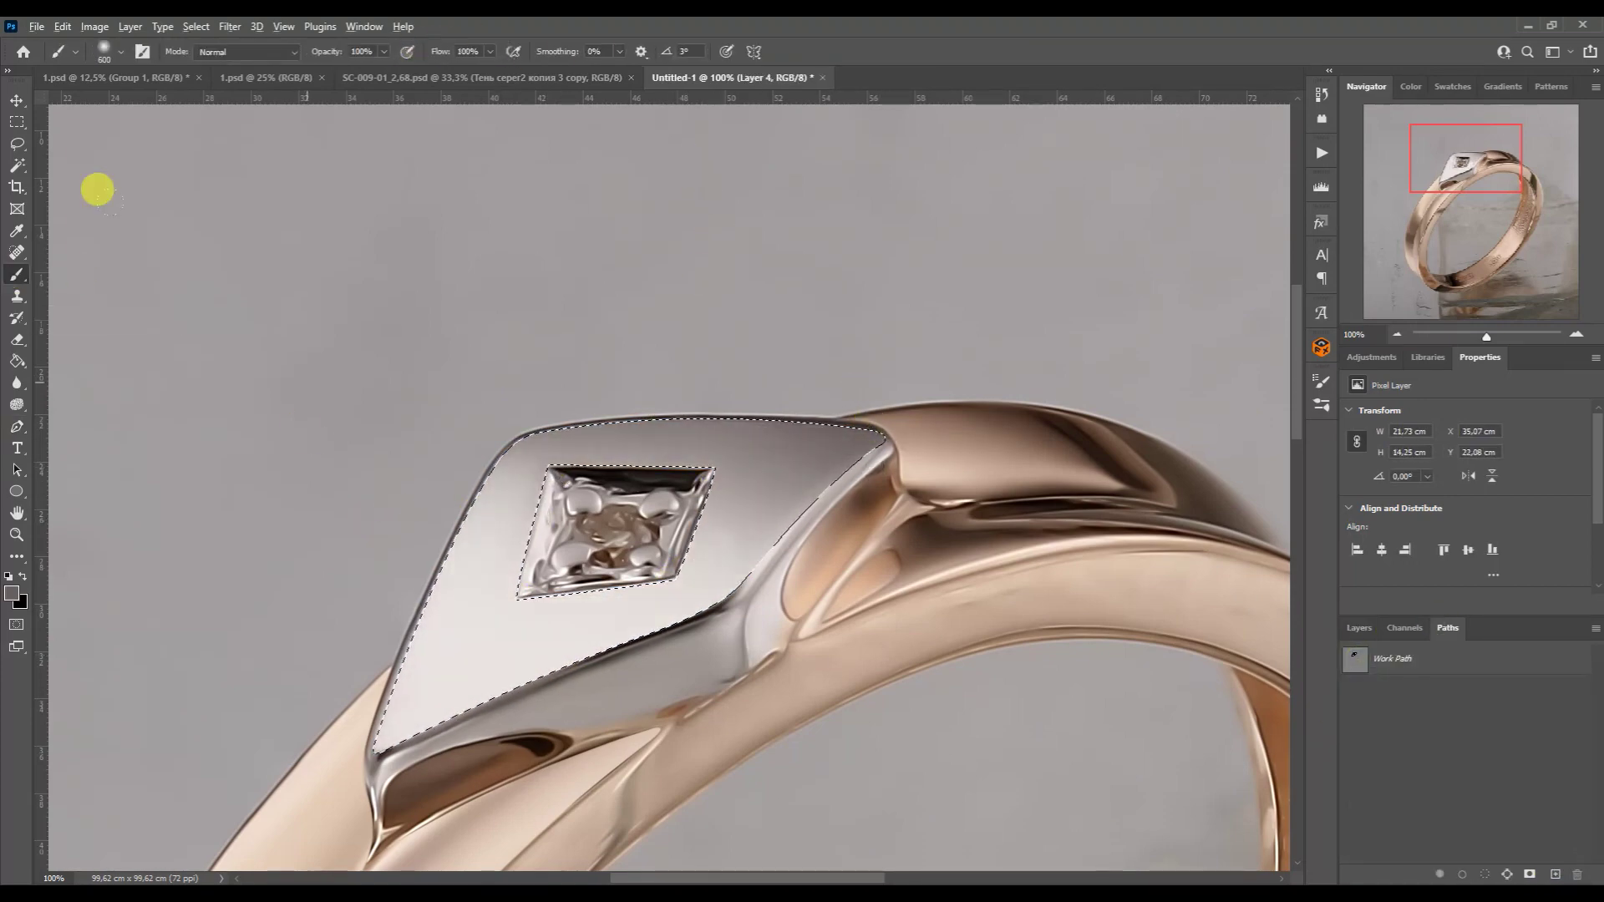
{"action": "mouse_move", "coordinate": [623, 485]}
{"action": "left_mouse_down"}
{"action": "mouse_move", "coordinate": [387, 756]}
{"action": "mouse_move", "coordinate": [483, 569]}
{"action": "left_mouse_up"}
{"action": "key", "text": "ctrl+d"}
- Outline the gem setting's top edge and lighten it with the brush
{"action": "left_click_drag", "start_coordinate": [1432, 151], "coordinate": [1418, 157]}
{"action": "key", "text": "p"}
{"action": "left_click", "coordinate": [710, 415]}
{"action": "left_click", "coordinate": [863, 415]}
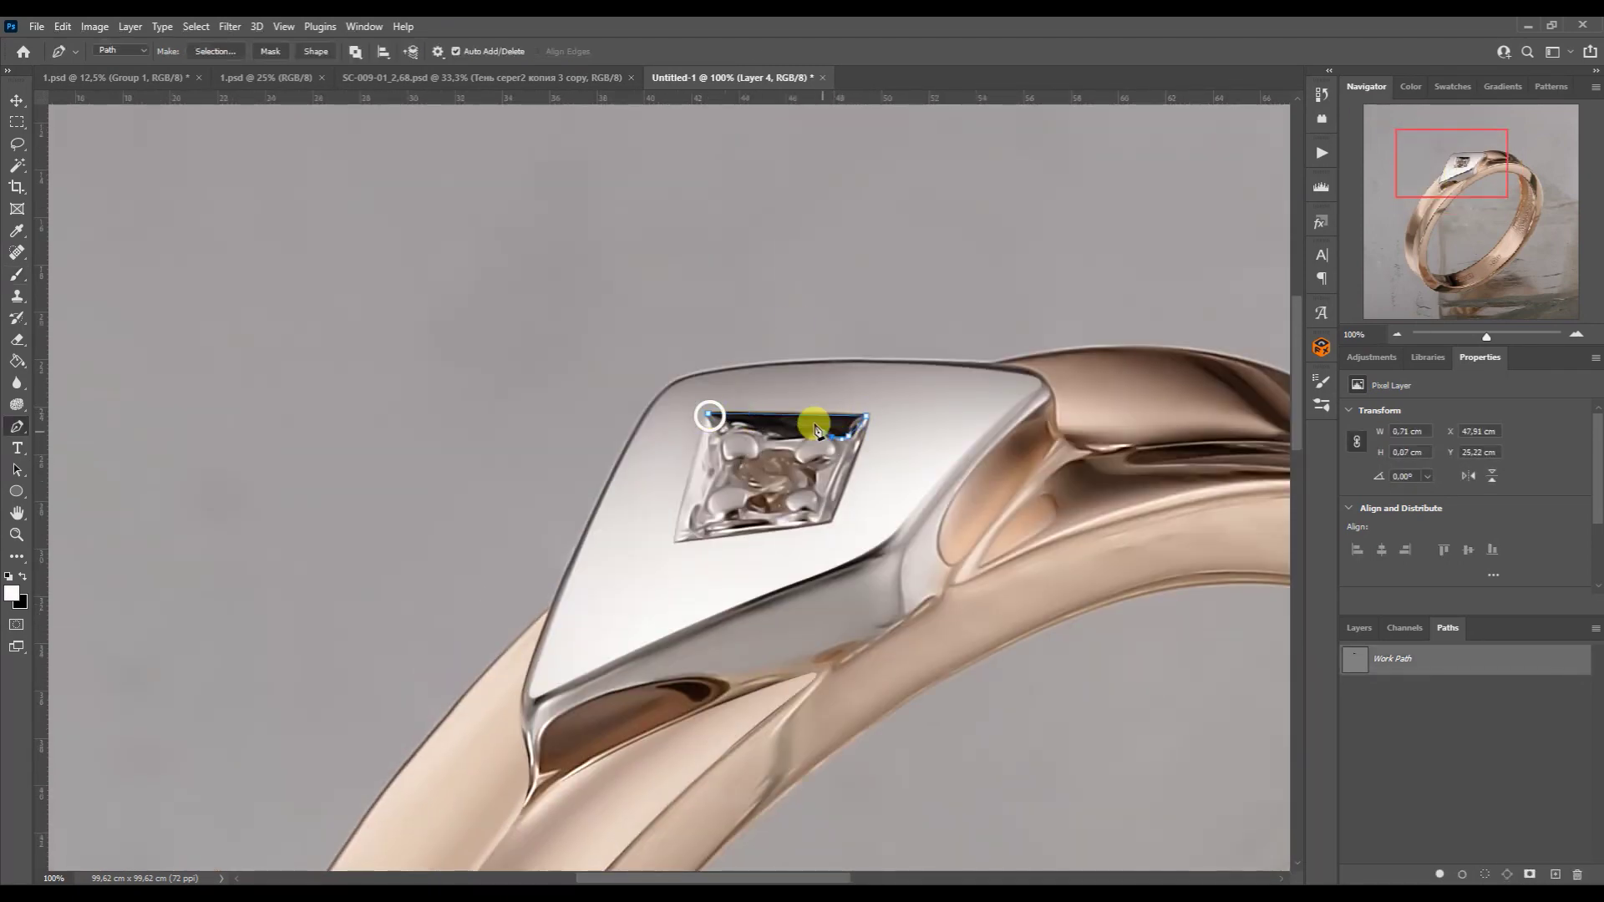
{"action": "left_click", "coordinate": [17, 274]}
{"action": "key", "text": "ctrl+Return"}
{"action": "left_click_drag", "start_coordinate": [595, 385], "coordinate": [914, 406]}
{"action": "key", "text": "ctrl+d"}
- Outline the groove beside the setting and repaint it inside the selection
{"action": "left_click_drag", "start_coordinate": [1456, 226], "coordinate": [1451, 128]}
{"action": "key", "text": "p"}
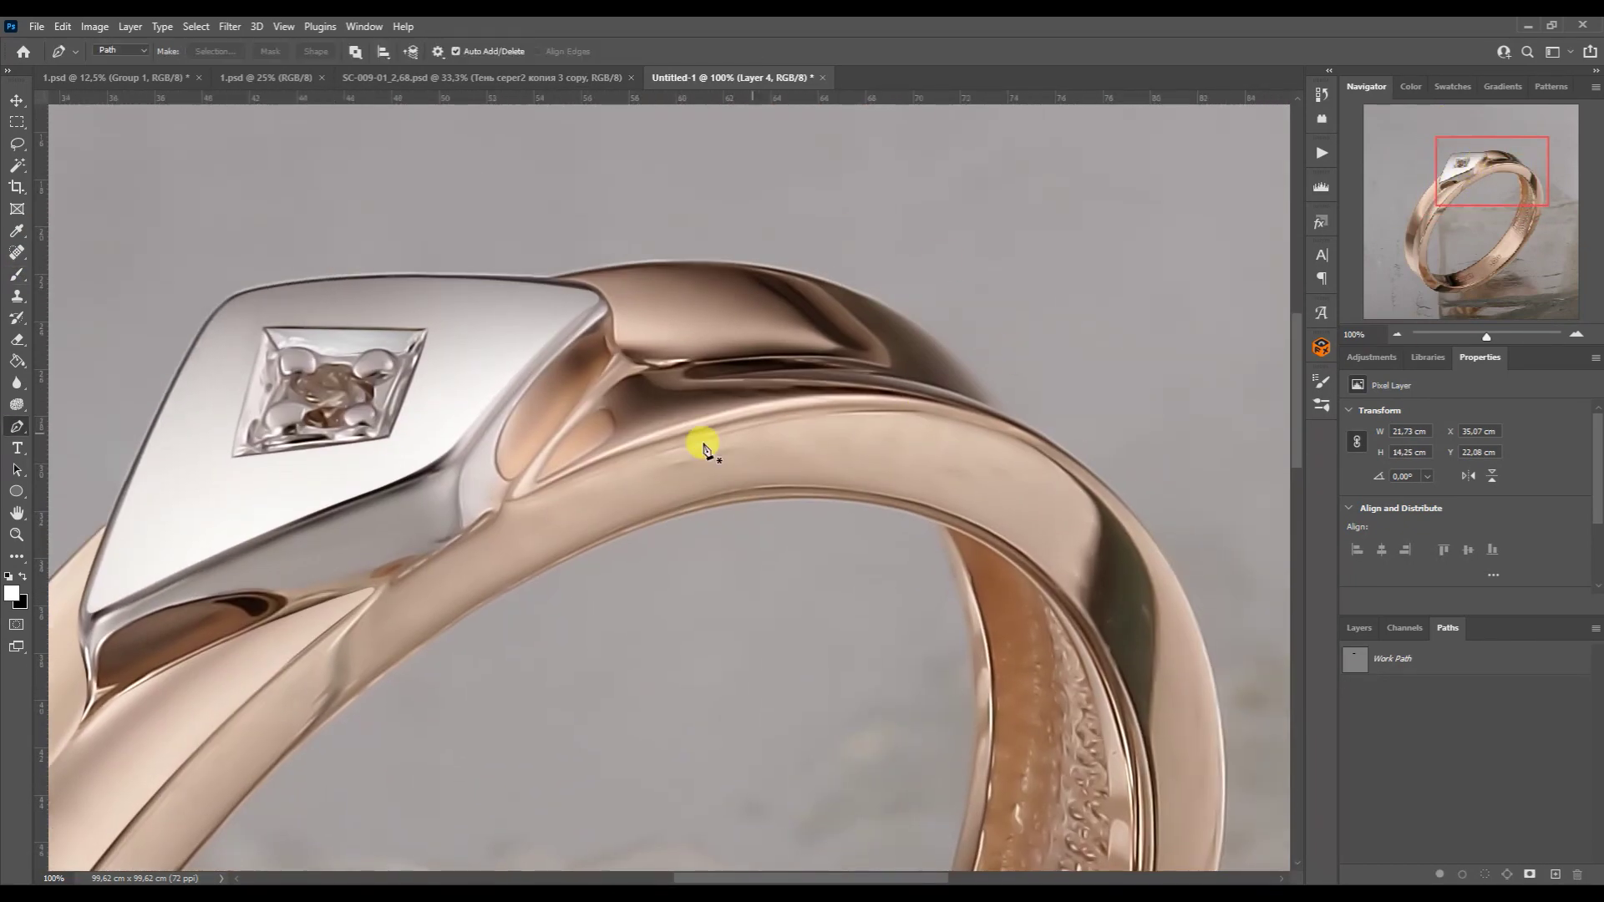
{"action": "left_click", "coordinate": [531, 487]}
{"action": "left_click_drag", "start_coordinate": [817, 401], "coordinate": [940, 396]}
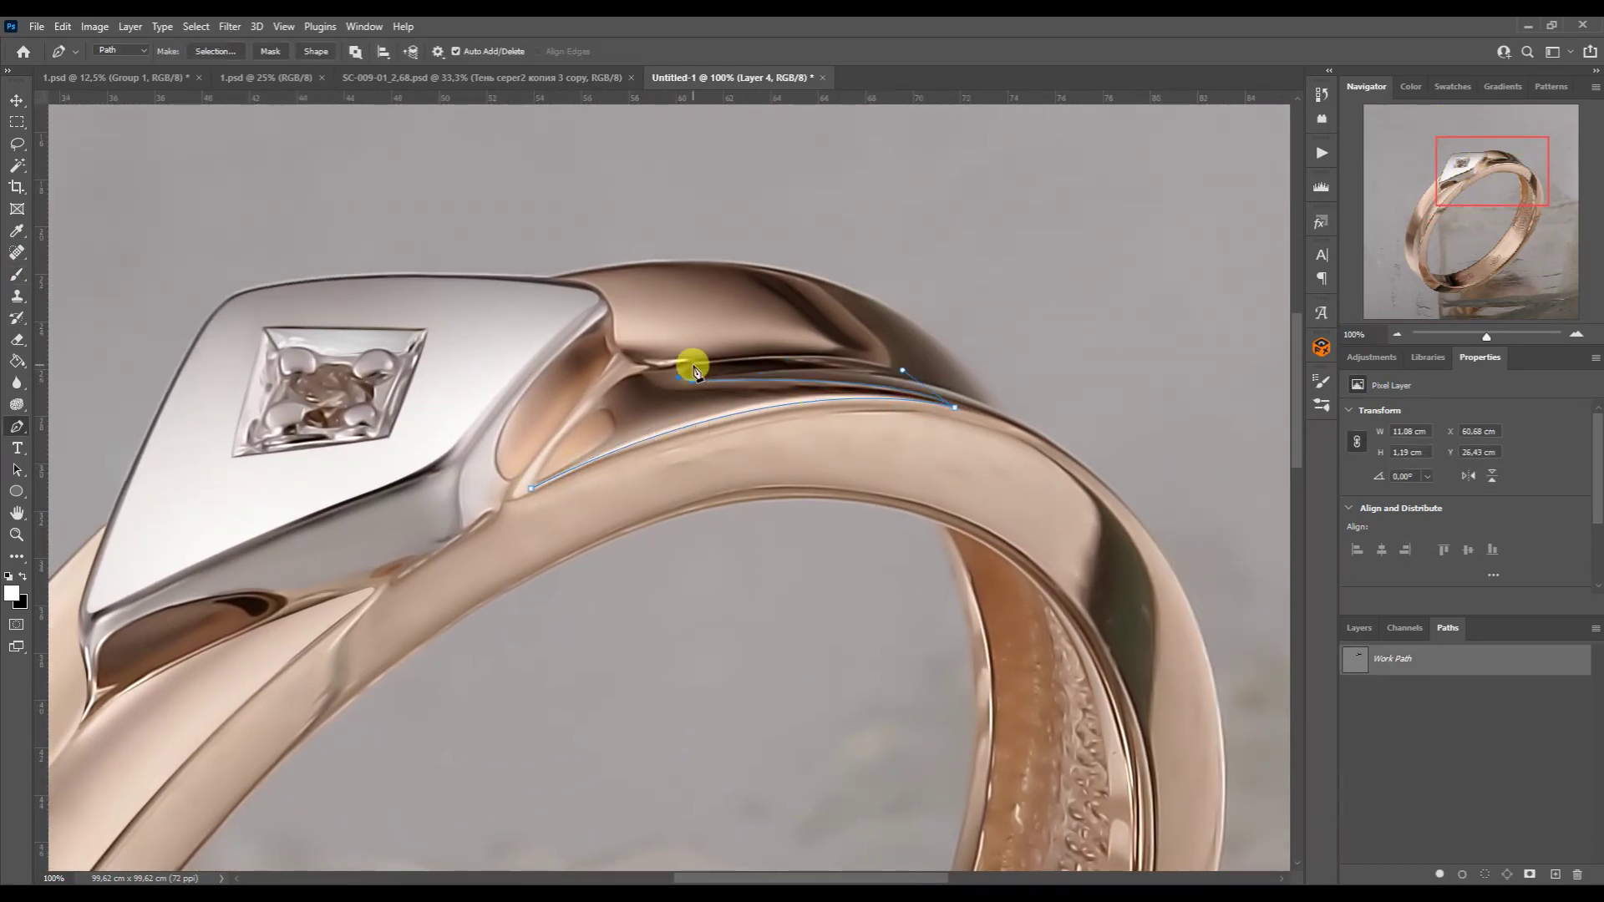
{"action": "left_click", "coordinate": [631, 378]}
{"action": "left_click", "coordinate": [1355, 658], "text": "ctrl"}
{"action": "key", "text": "b"}
{"action": "left_click_drag", "start_coordinate": [823, 365], "coordinate": [676, 441]}
{"action": "key", "text": "ctrl+z"}
{"action": "left_click_drag", "start_coordinate": [869, 297], "coordinate": [530, 472]}
{"action": "key", "text": "ctrl+d"}
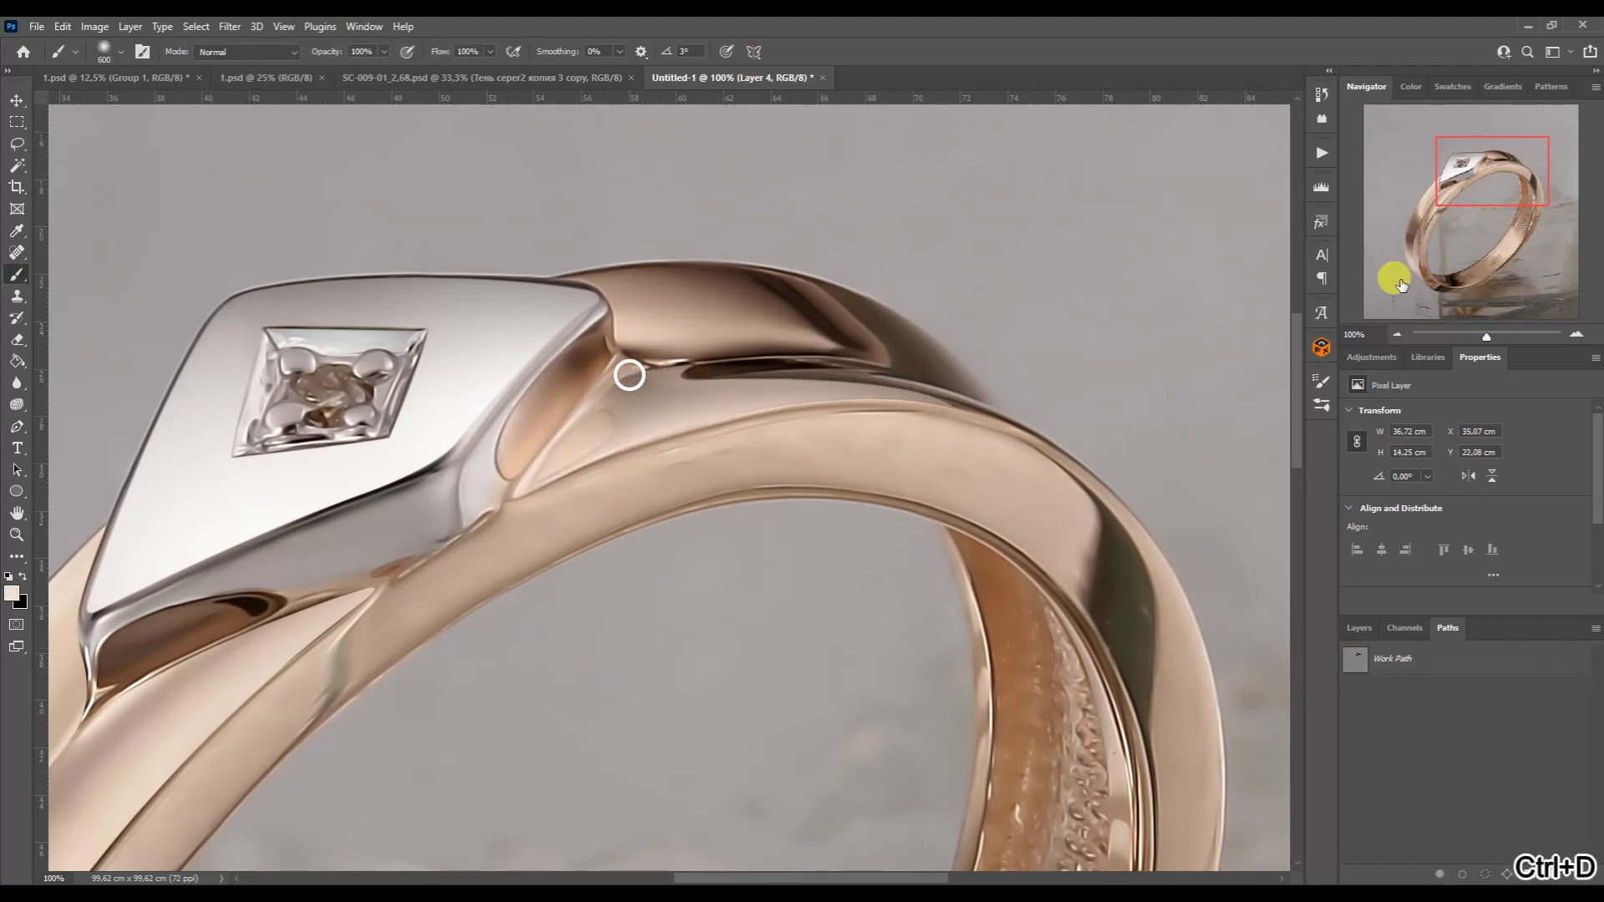
- Add a layer mask to the photo layer
{"action": "key", "text": "p"}
{"action": "left_click_drag", "start_coordinate": [1503, 159], "coordinate": [1472, 247]}
{"action": "left_click", "coordinate": [1359, 628]}
{"action": "left_click", "coordinate": [1420, 847]}
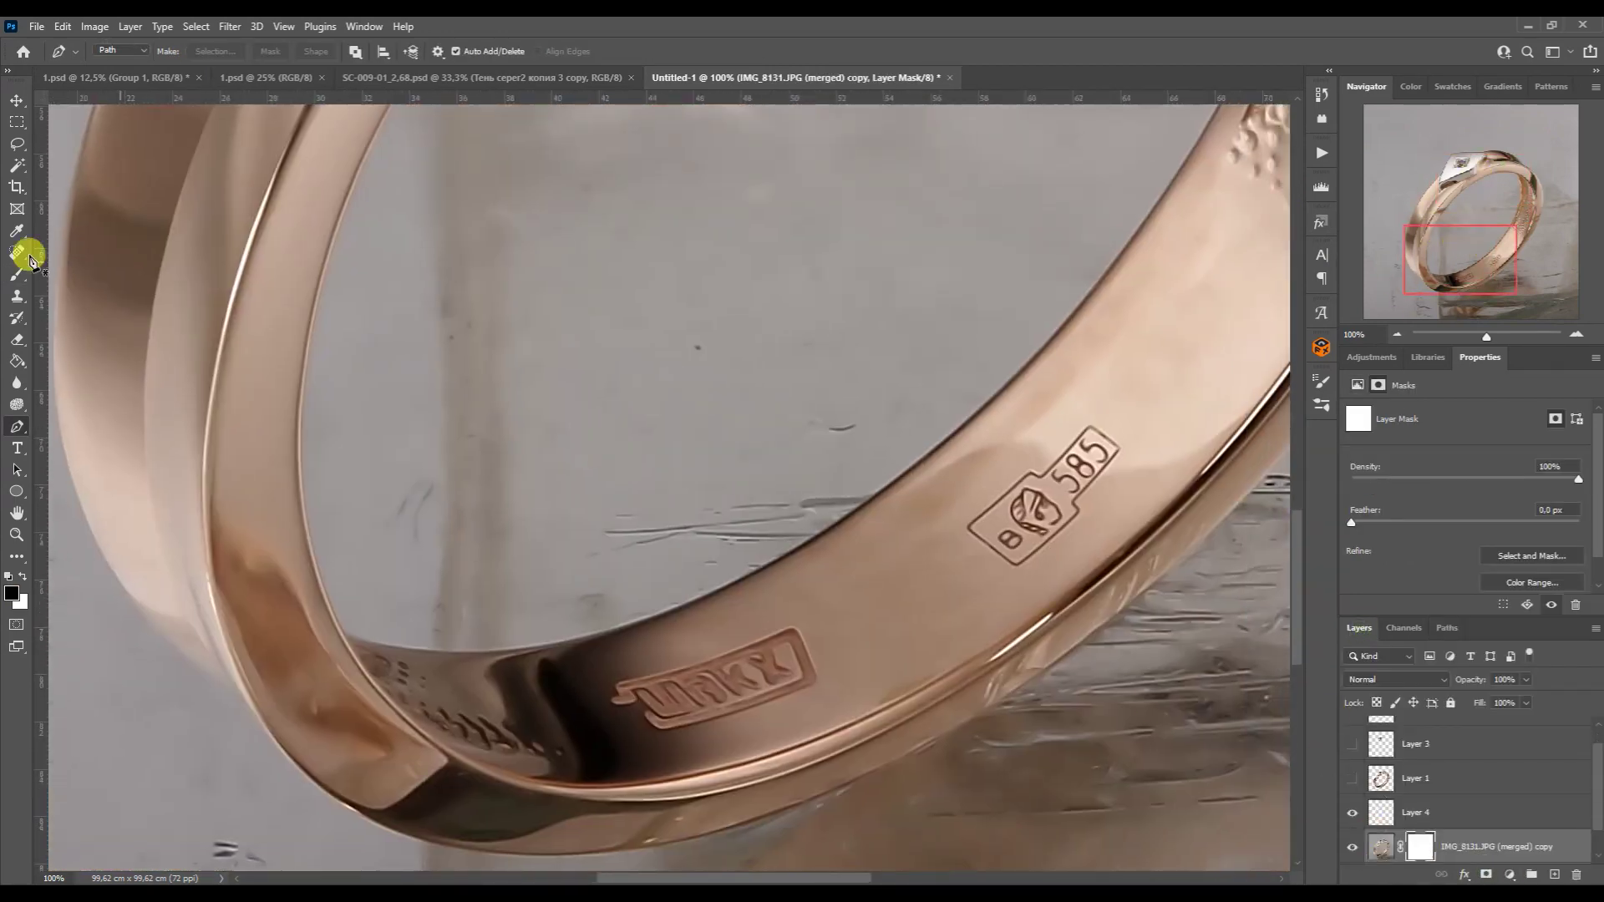
- Duplicate Layer 4, run the recorded action to create Layer 5, and hide Layers 6 and 2
{"action": "left_click", "coordinate": [17, 274]}
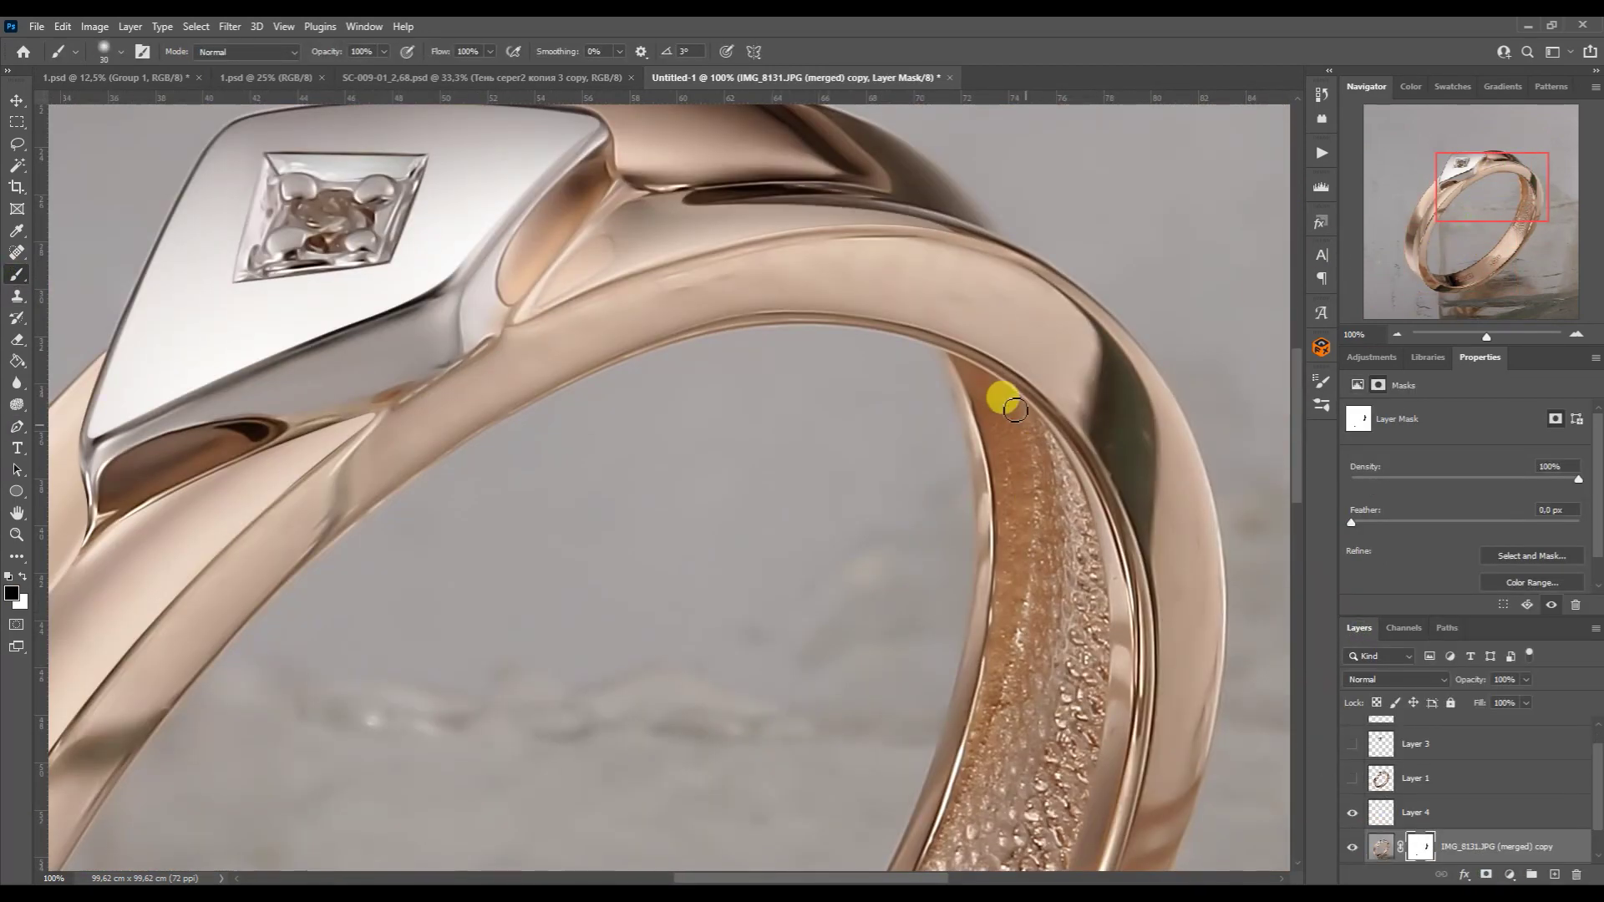
{"action": "left_click_drag", "start_coordinate": [1437, 193], "coordinate": [1441, 234]}
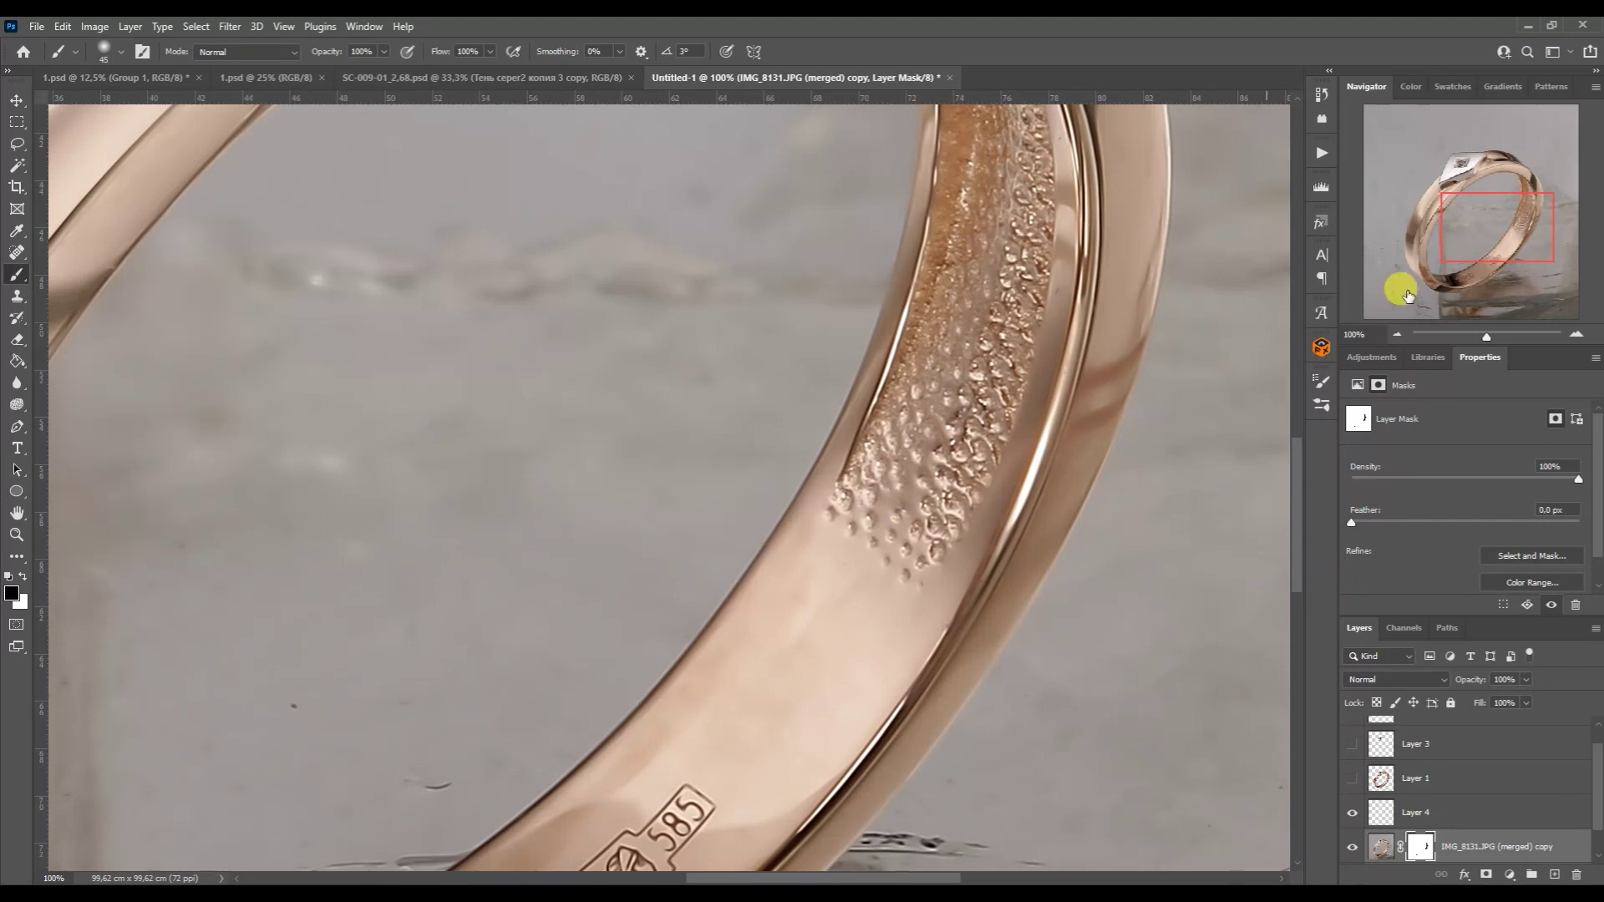
{"action": "key", "text": "ctrl+minus"}
{"action": "key", "text": "ctrl+minus"}
{"action": "key", "text": "ctrl+minus"}
{"action": "left_click", "coordinate": [1420, 812]}
{"action": "key", "text": "ctrl+j"}
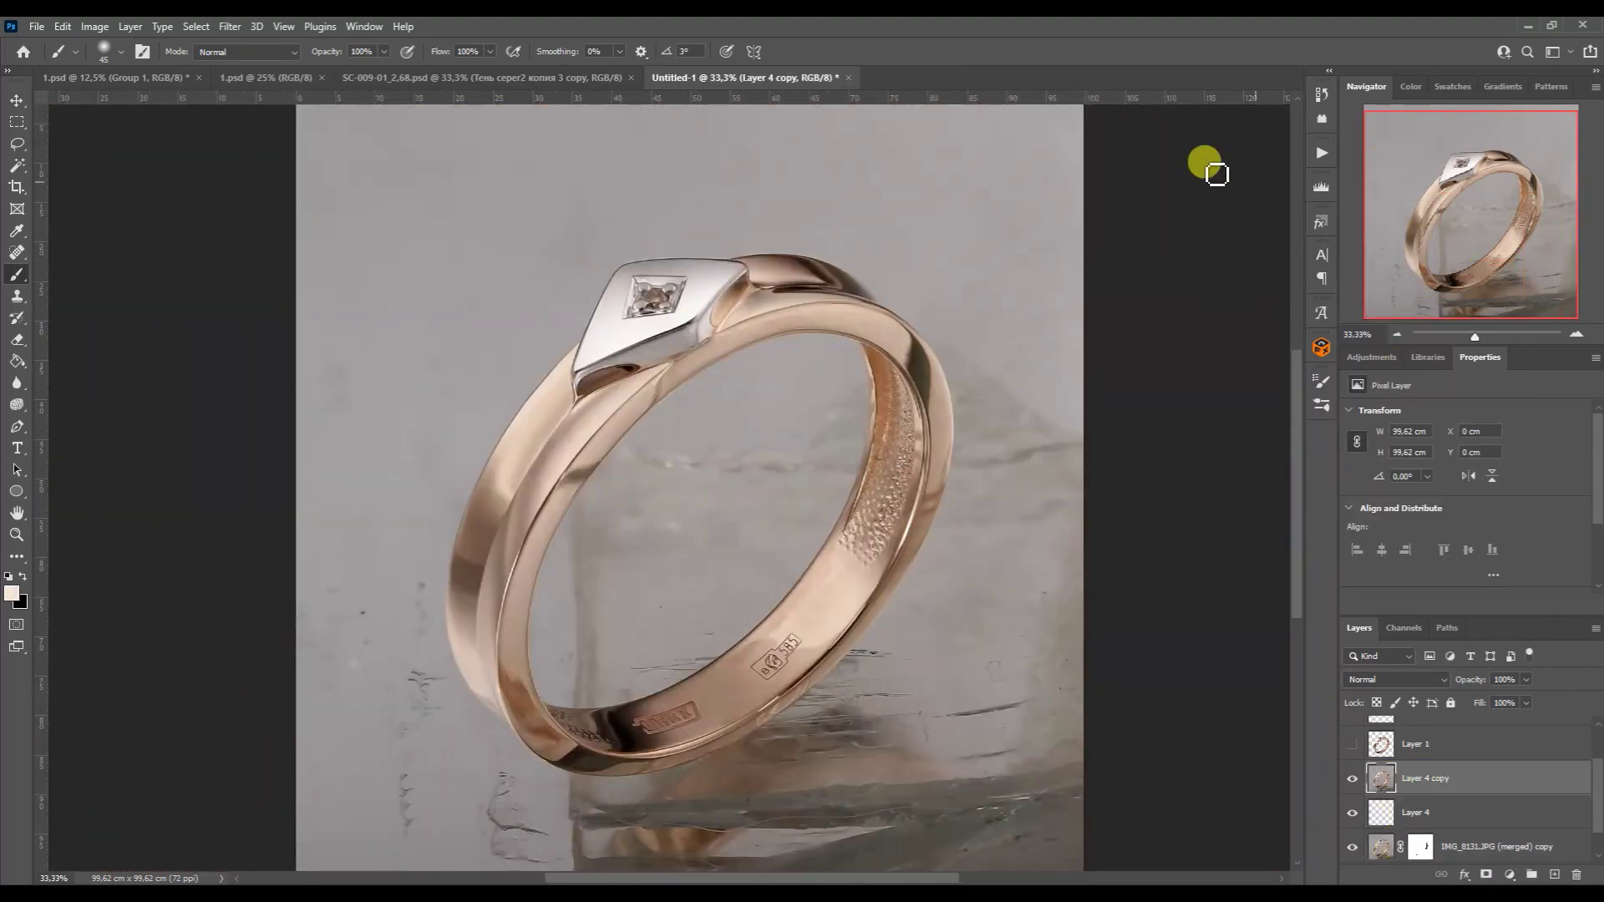
{"action": "left_click", "coordinate": [1321, 153]}
{"action": "left_click", "coordinate": [1200, 702]}
{"action": "left_click", "coordinate": [1319, 159]}
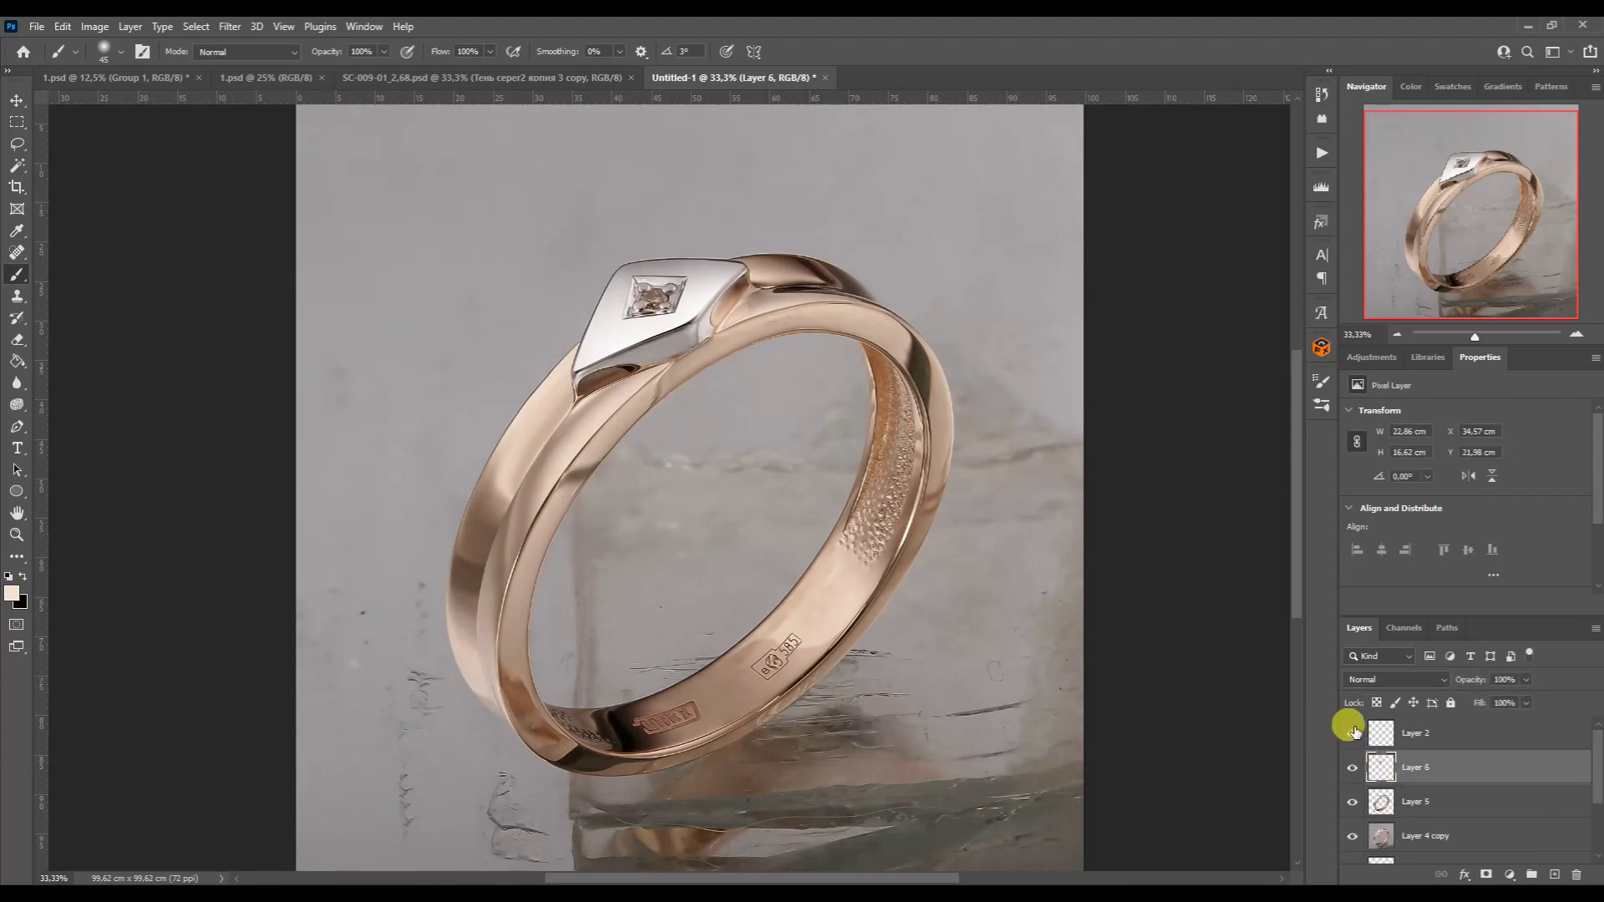
{"action": "left_click_drag", "start_coordinate": [1355, 732], "coordinate": [1352, 767]}
{"action": "left_click", "coordinate": [1411, 802]}
- Gaussian-blur a copy of Layer 5 under an inverted mask and paint the blur onto the dark edge line
{"action": "key", "text": "ctrl+j"}
{"action": "left_click", "coordinate": [1576, 336]}
{"action": "left_click", "coordinate": [518, 303]}
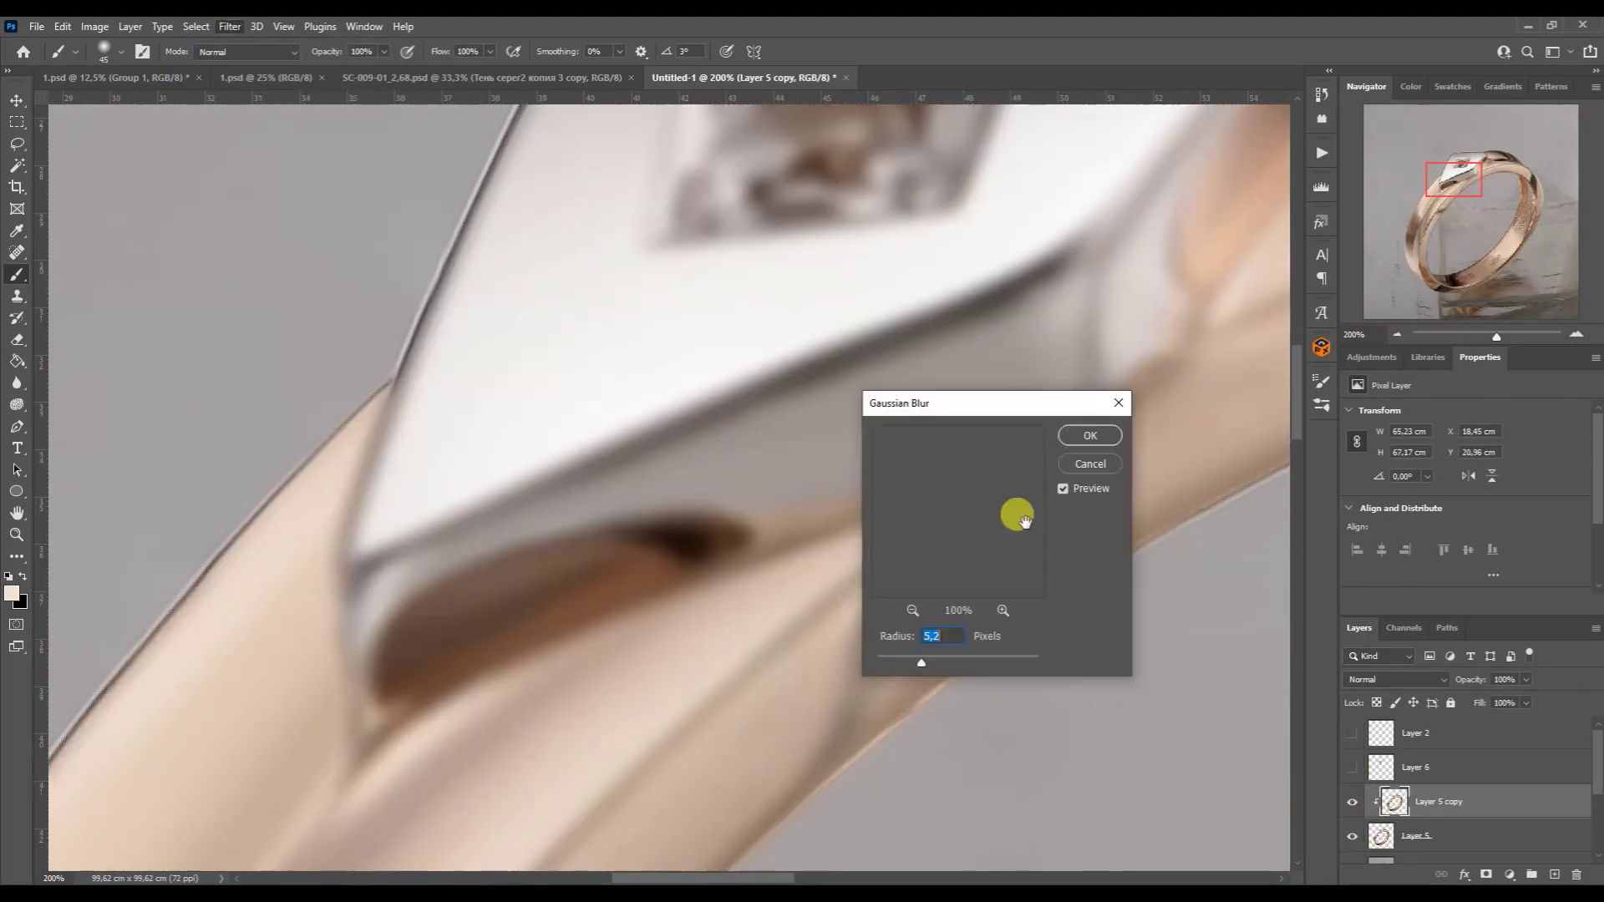
{"action": "key", "text": "Return"}
{"action": "left_click", "coordinate": [1486, 875]}
{"action": "key", "text": "ctrl+i"}
{"action": "mouse_move", "coordinate": [1011, 271]}
{"action": "left_mouse_down"}
{"action": "mouse_move", "coordinate": [794, 340]}
{"action": "mouse_move", "coordinate": [376, 547]}
{"action": "left_mouse_up"}
- Merge the blurred copy down and fill a new layer beneath the ring with white
{"action": "left_click_drag", "start_coordinate": [1454, 222], "coordinate": [1462, 214]}
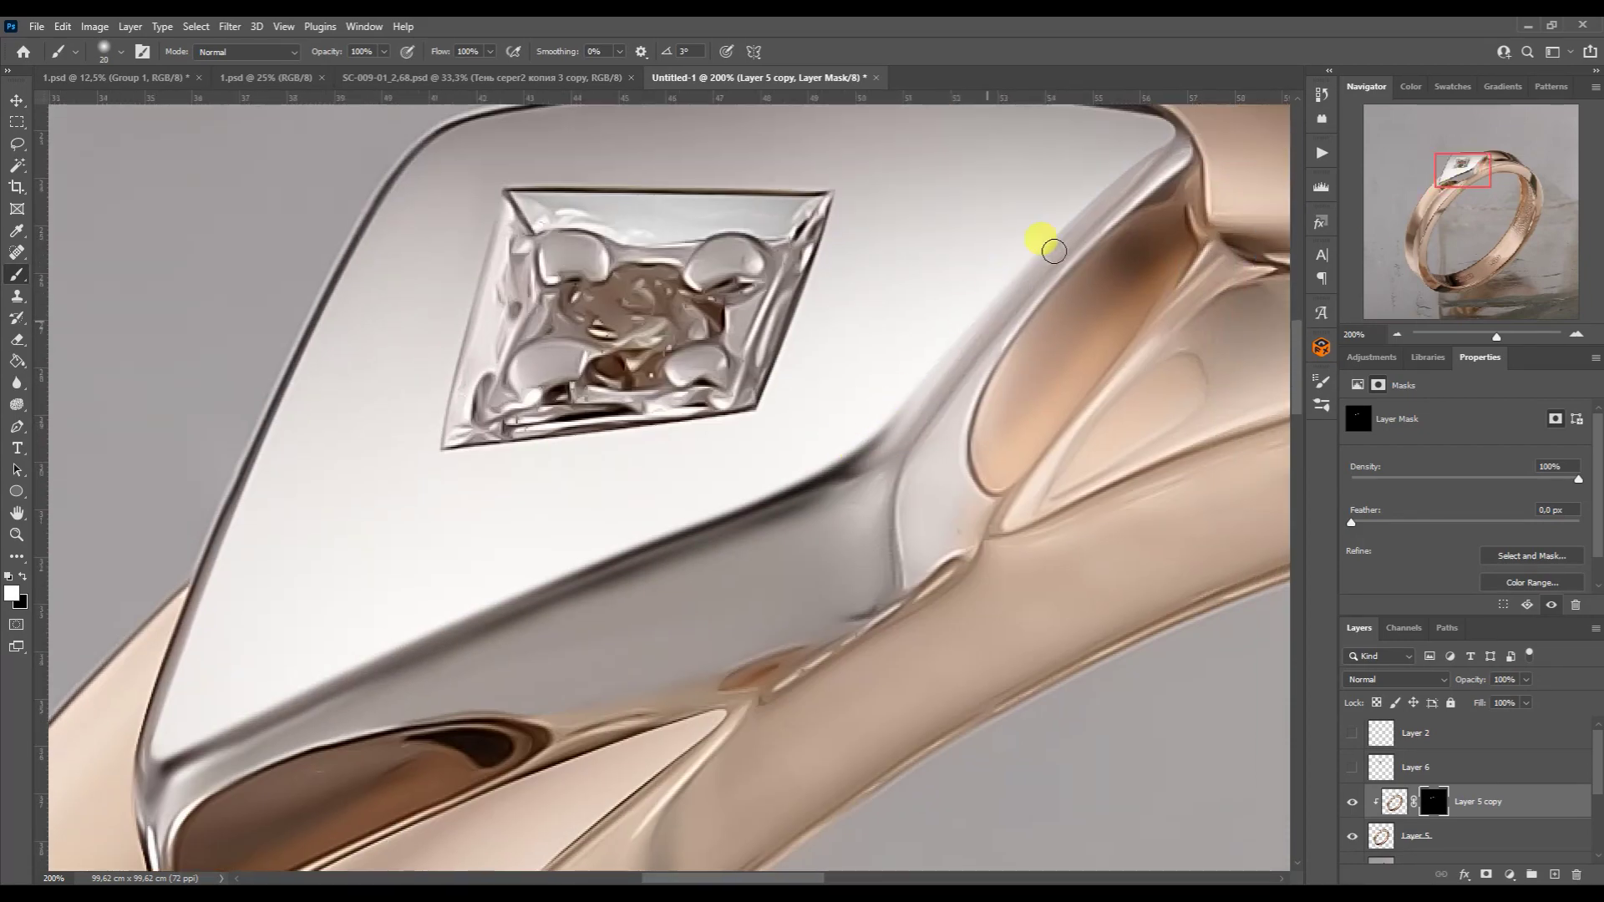
{"action": "key", "text": "ctrl+minus"}
{"action": "key", "text": "ctrl+minus"}
{"action": "key", "text": "ctrl+e"}
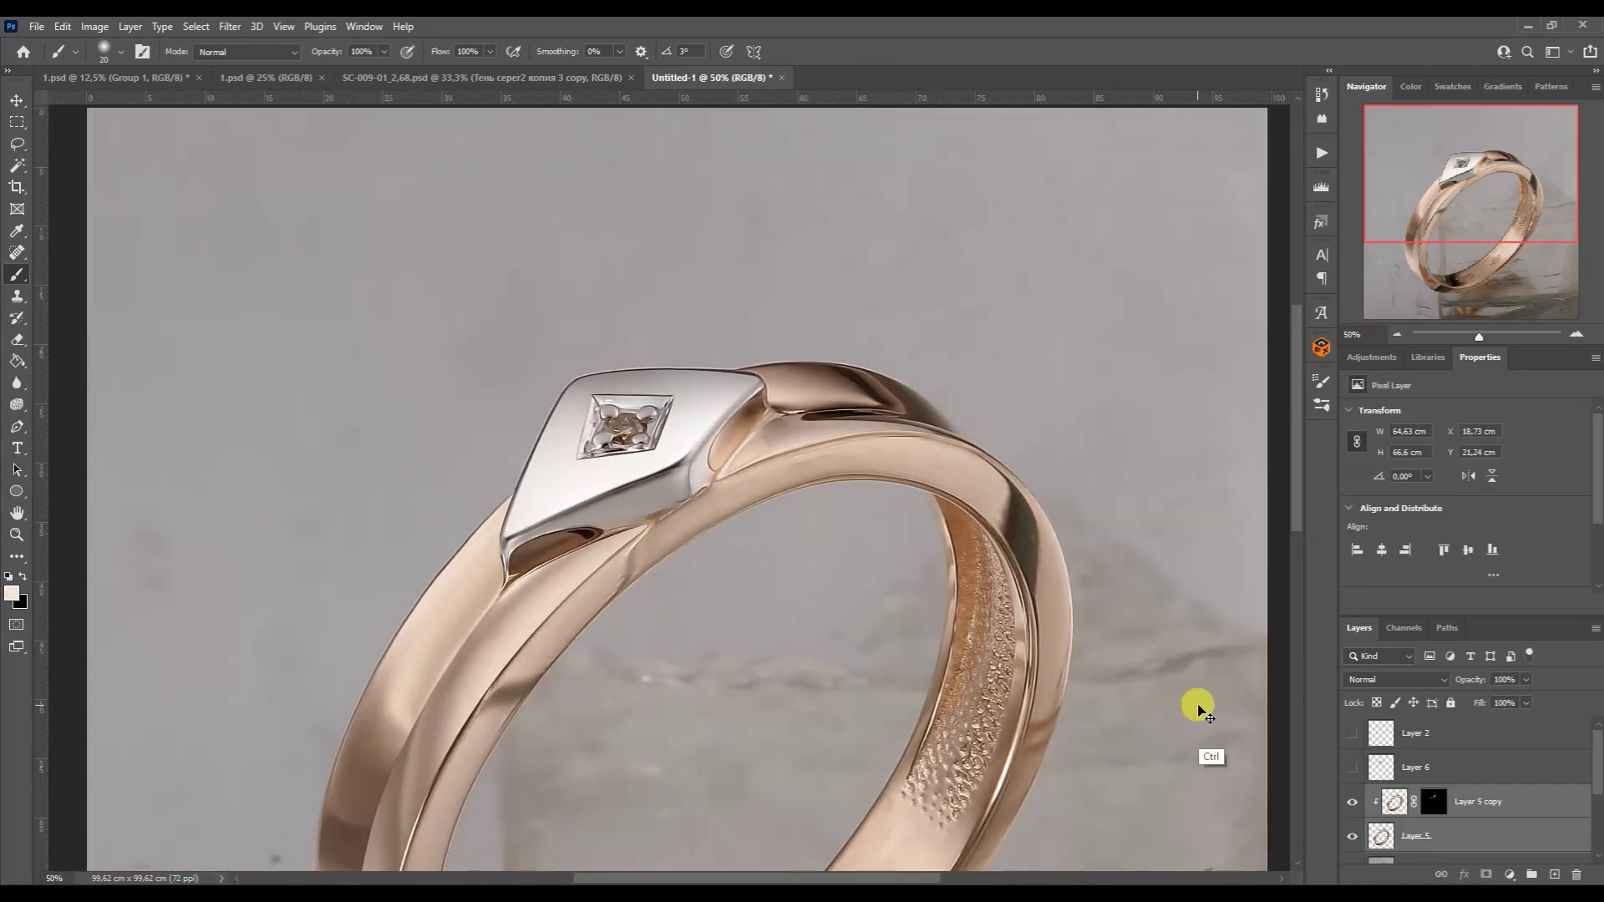
{"action": "left_click", "coordinate": [1554, 874], "text": "ctrl"}
{"action": "left_click", "coordinate": [17, 590]}
{"action": "key", "text": "alt+BackSpace"}
- Open the glare-parts sheet and drag a curved glare piece into the ring image
{"action": "key", "text": "v"}
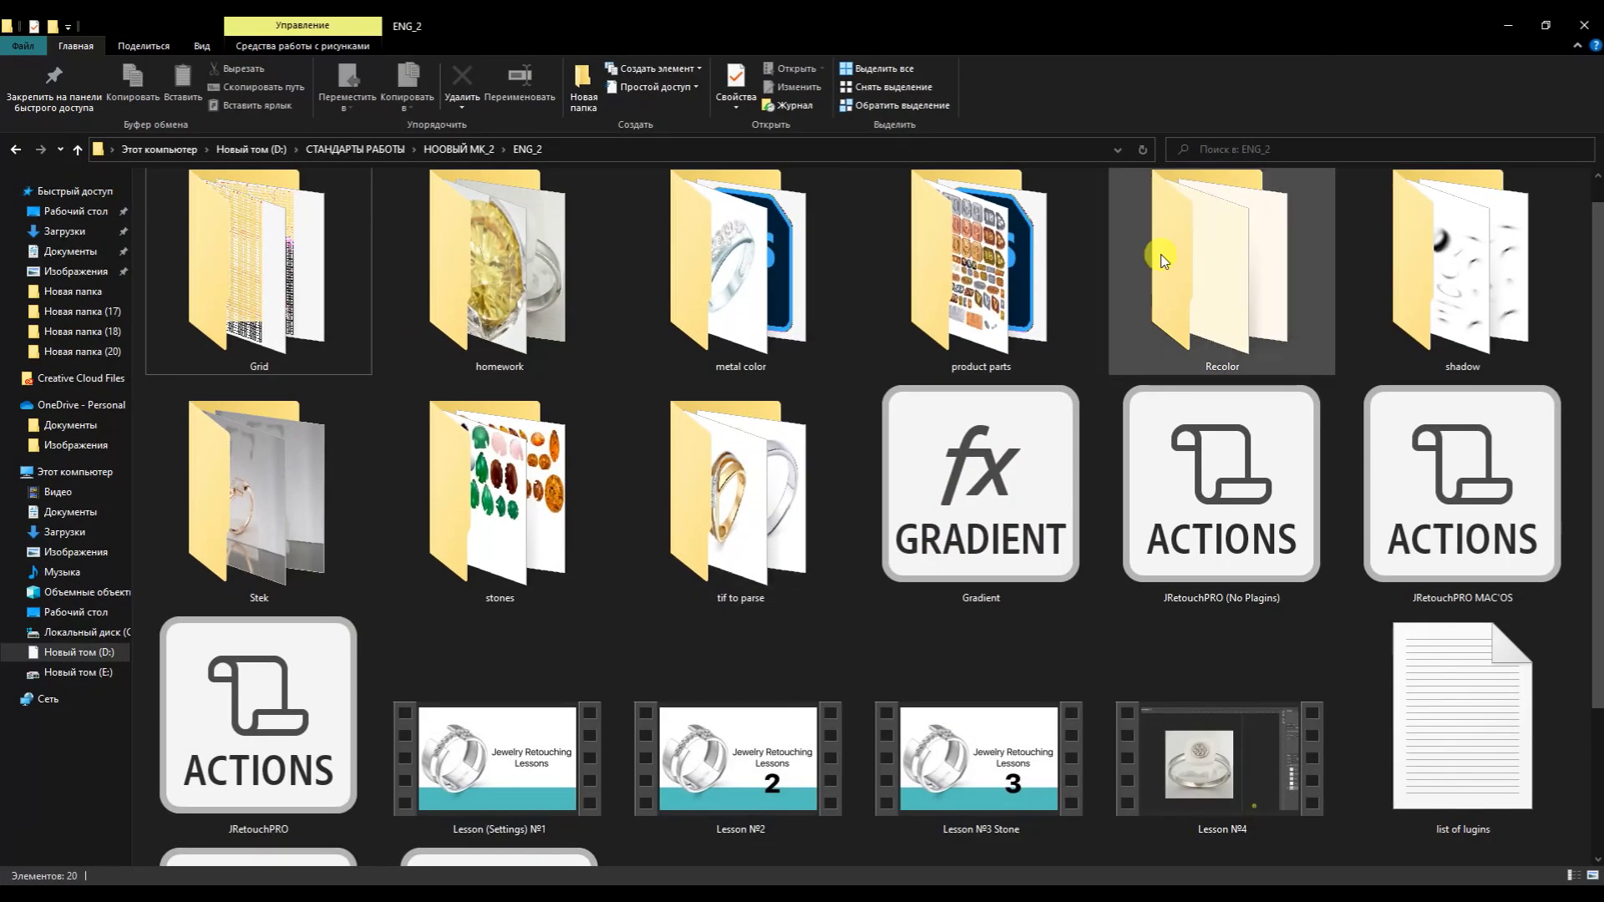
{"action": "double_click", "coordinate": [1157, 258]}
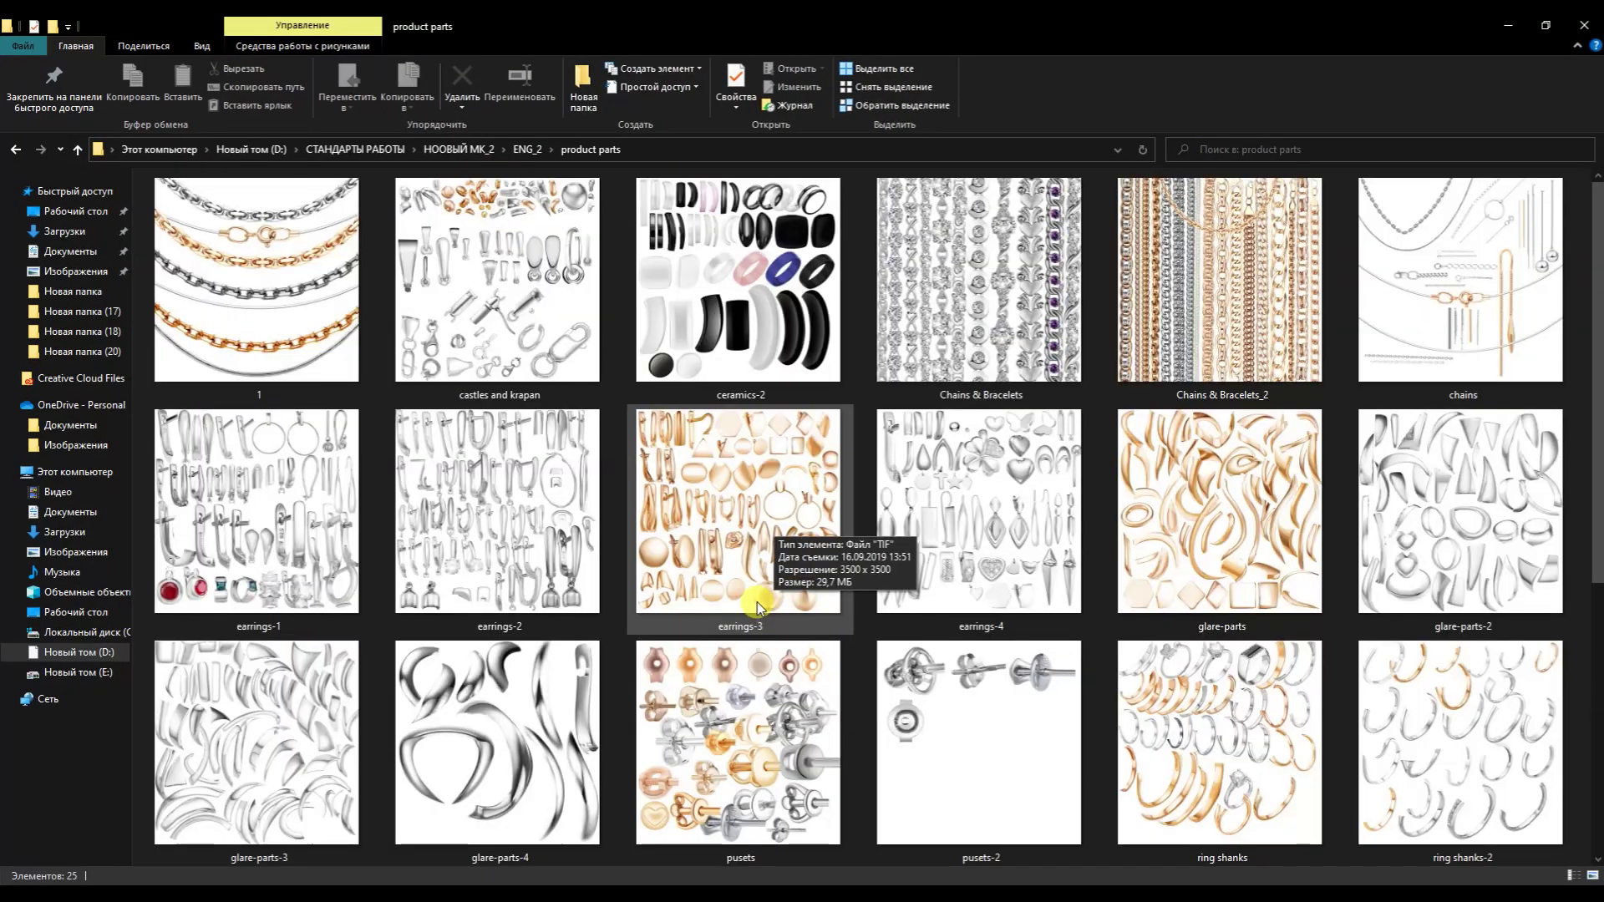
{"action": "left_click_drag", "start_coordinate": [1220, 511], "coordinate": [575, 836]}
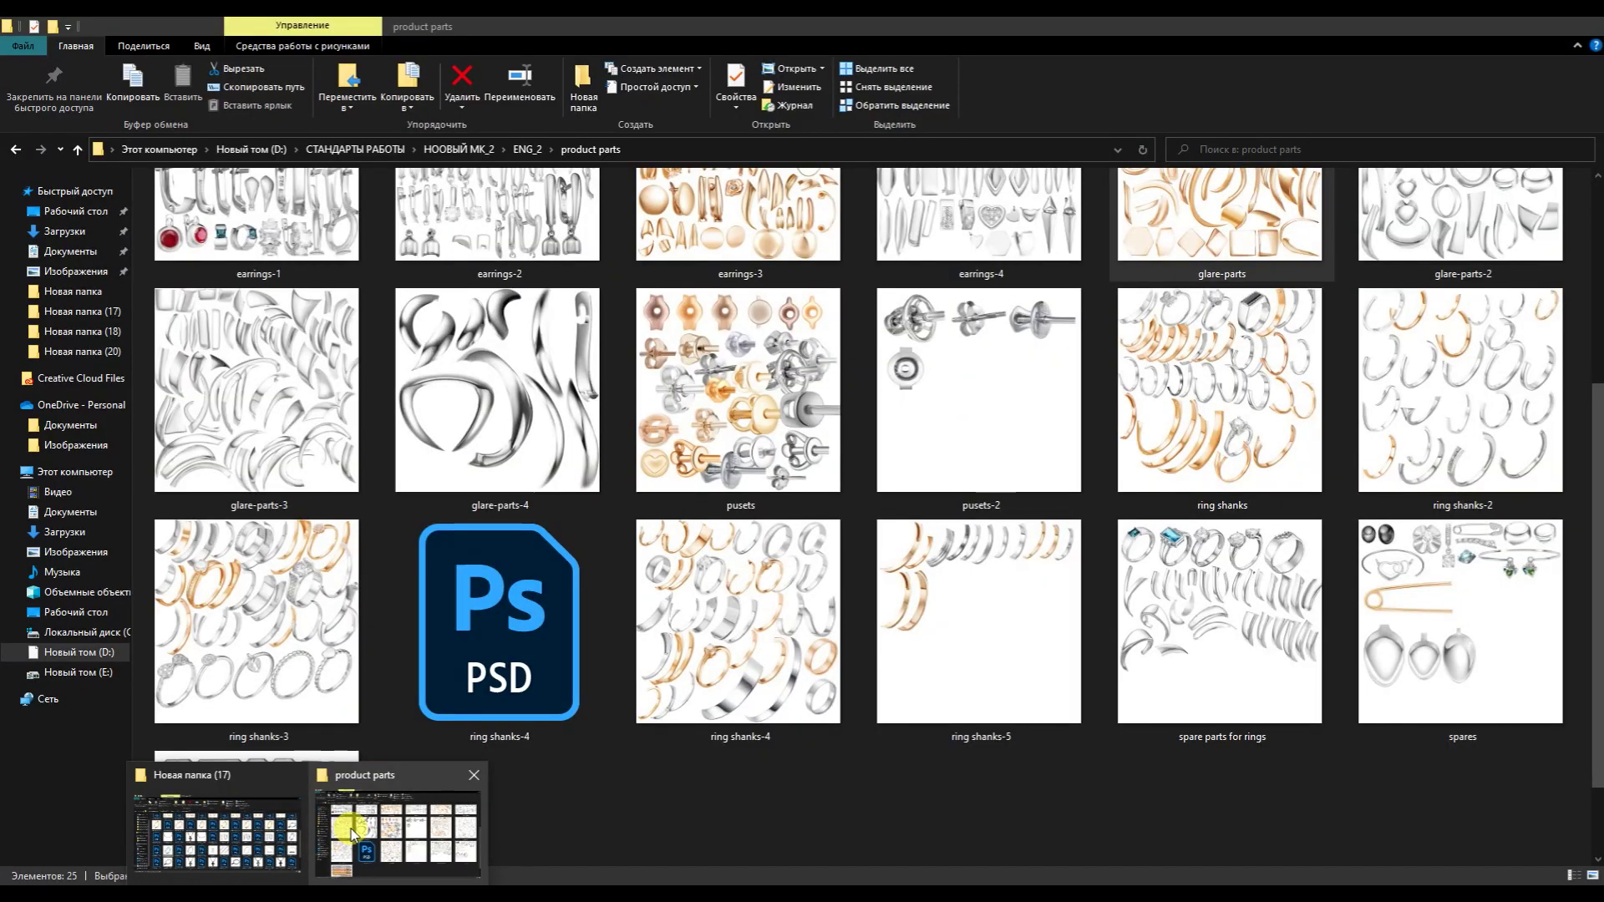
- Open ring shanks-4, bring a band piece onto the ring, and pick the Red gold 2 action
{"action": "left_click", "coordinate": [409, 836]}
{"action": "left_click", "coordinate": [734, 664]}
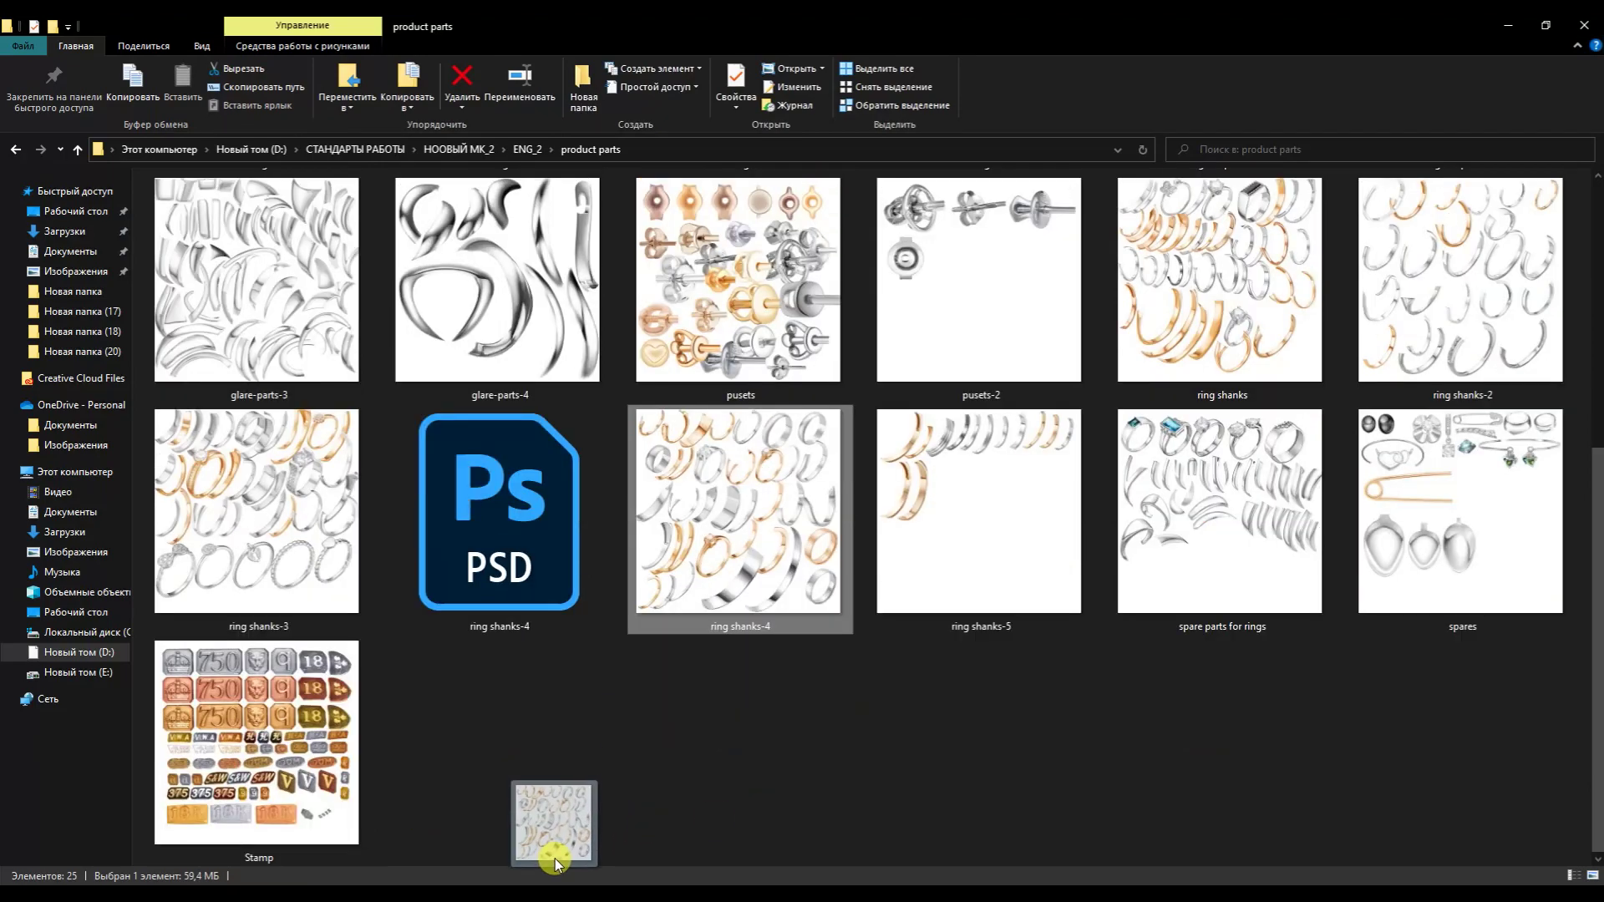
{"action": "left_click_drag", "start_coordinate": [714, 654], "coordinate": [1063, 72]}
{"action": "left_click_drag", "start_coordinate": [727, 555], "coordinate": [717, 565]}
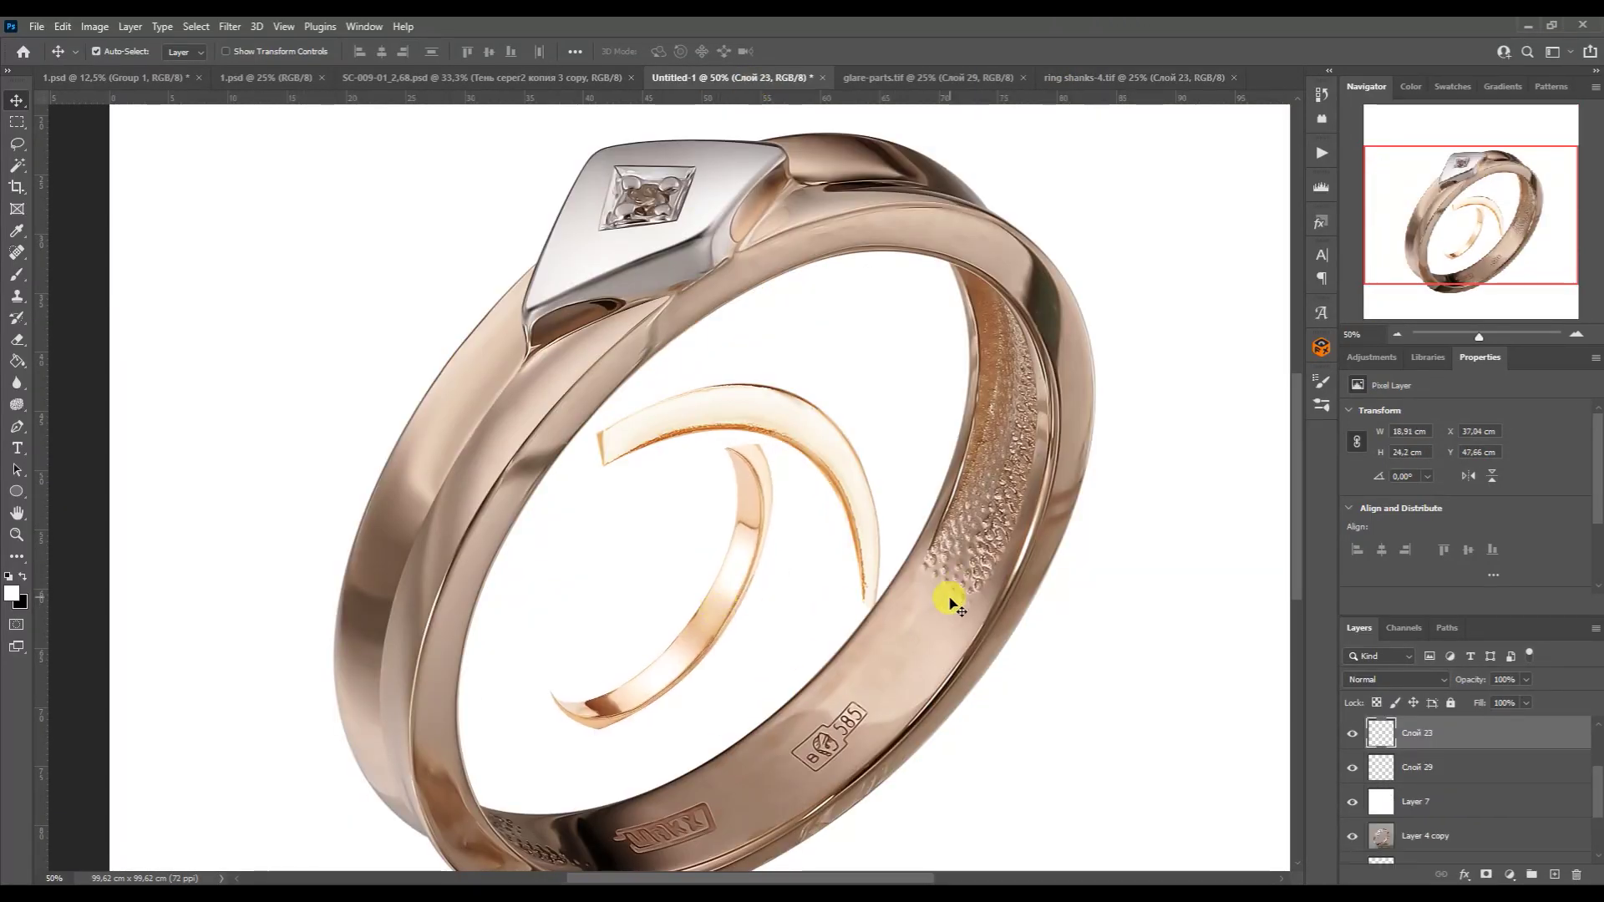
{"action": "left_click", "coordinate": [1324, 159]}
{"action": "left_click", "coordinate": [1189, 370]}
- Run Red gold 2 and clip its colour adjustments to the ring layer, Layer 8
{"action": "left_click", "coordinate": [1202, 838]}
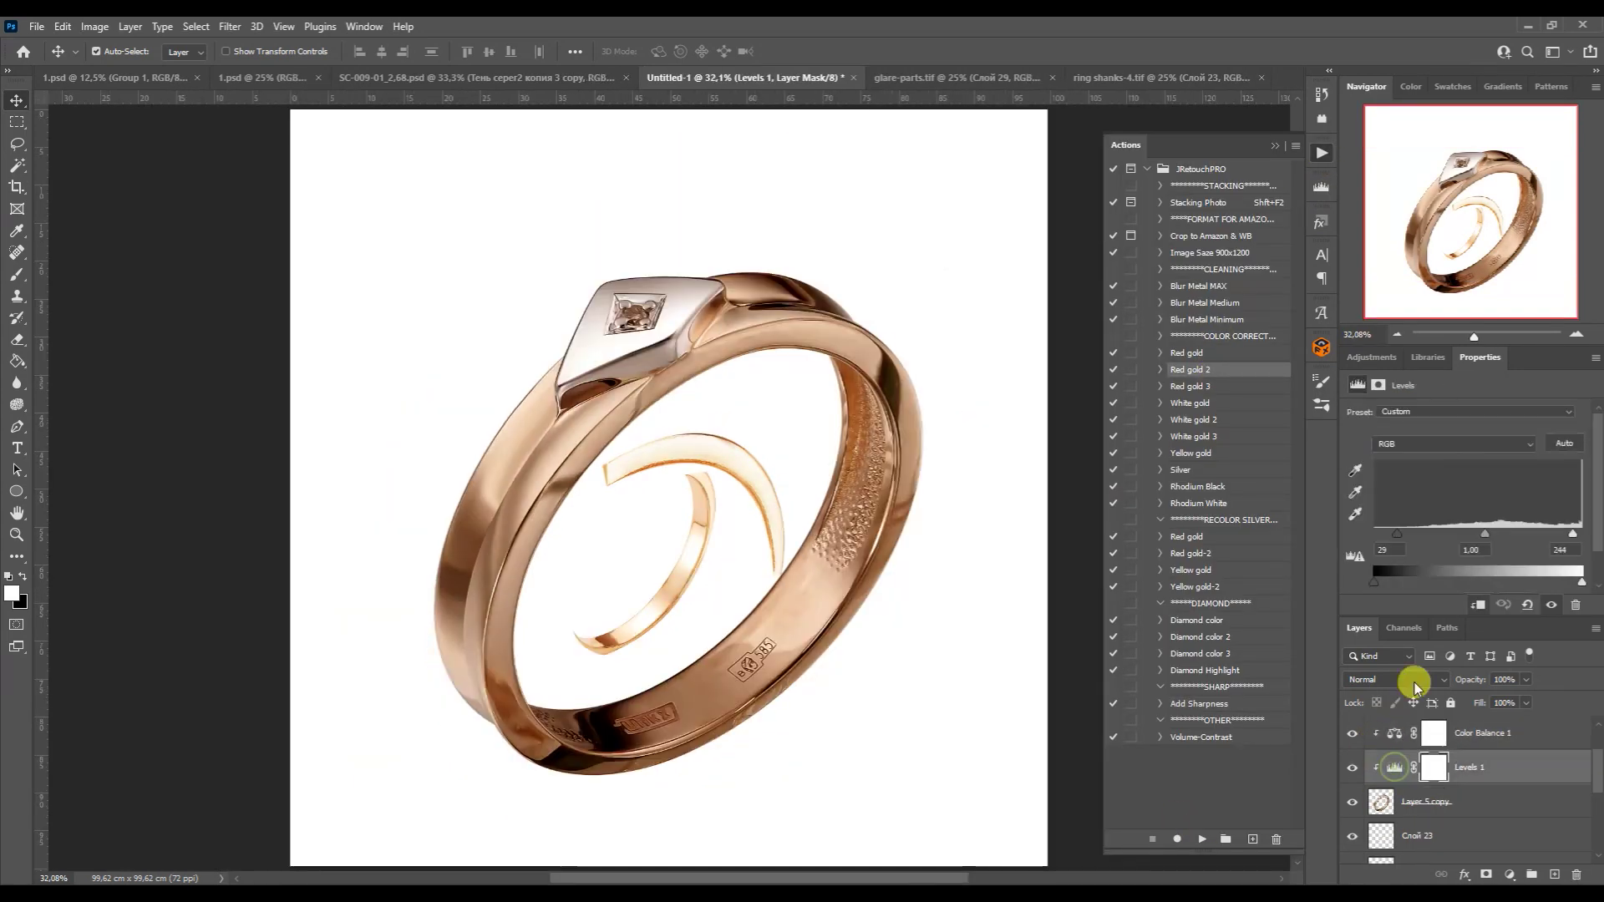
{"action": "left_click", "coordinate": [1383, 769]}
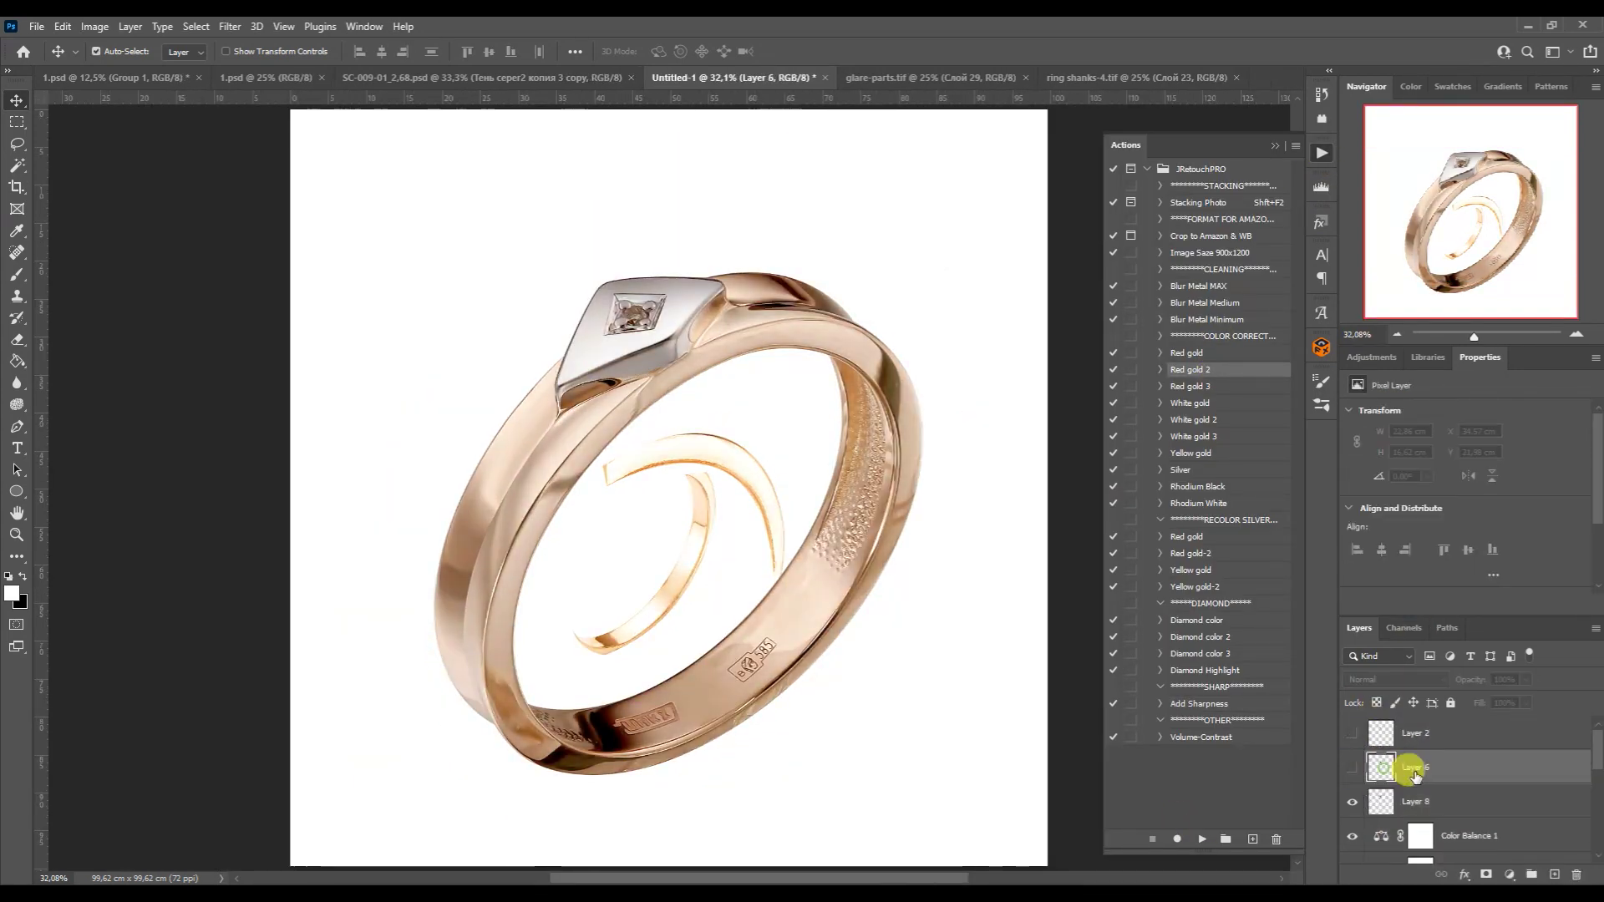
{"action": "left_click", "coordinate": [1382, 802]}
{"action": "left_click", "coordinate": [1479, 767]}
- Push Color Balance midtones toward yellow, raise Levels highlights, and merge the result into a new layer
{"action": "left_click", "coordinate": [1425, 511]}
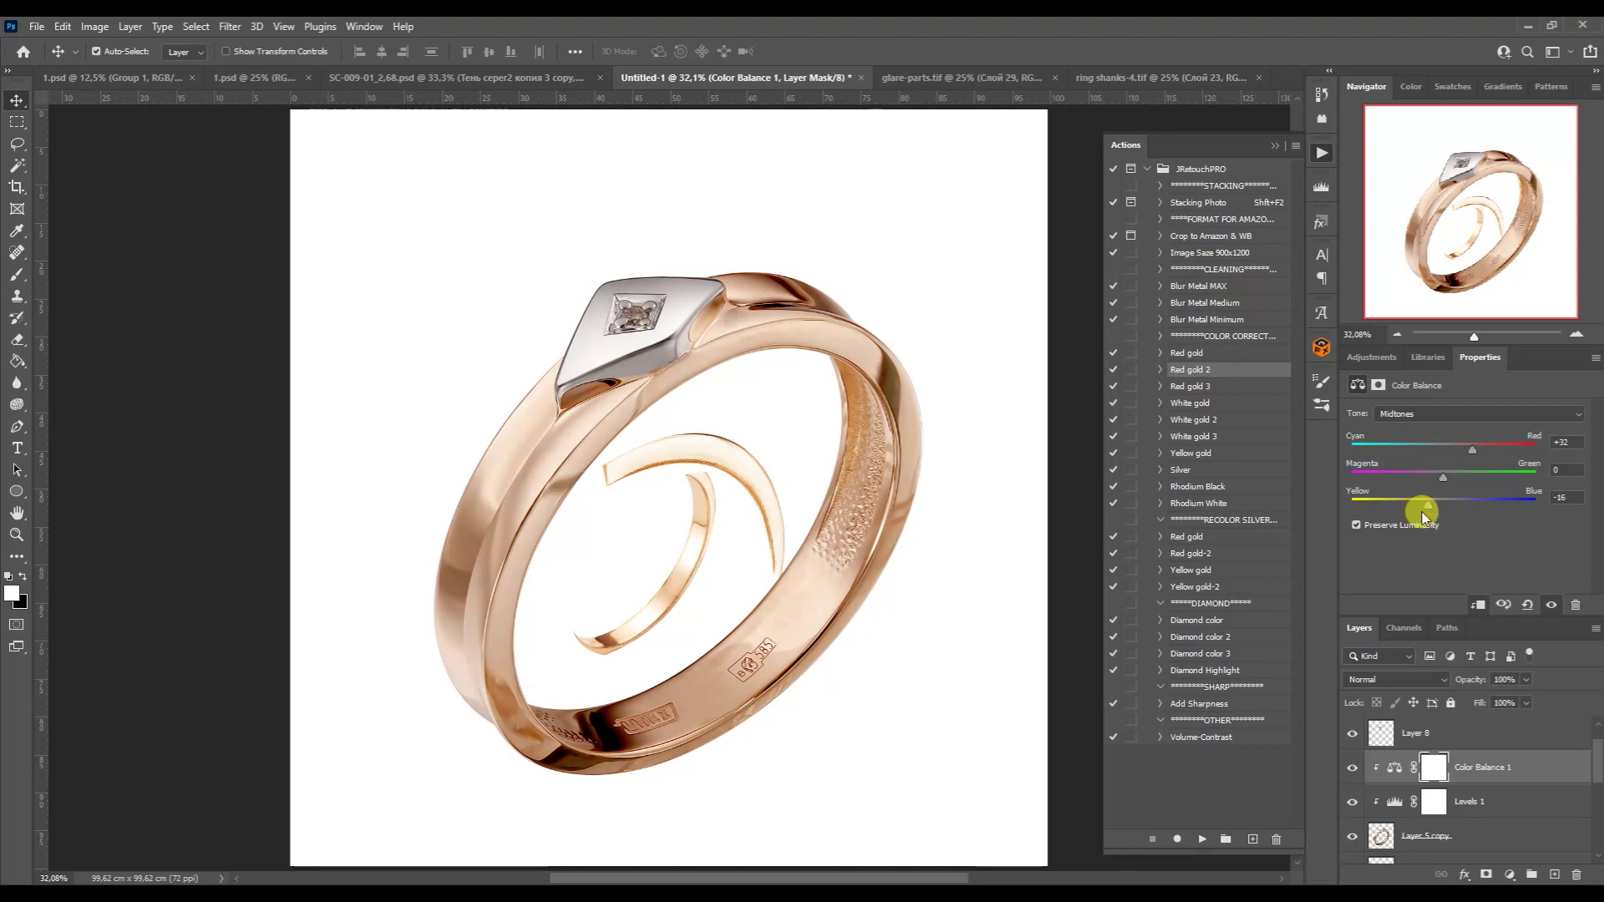
{"action": "left_click", "coordinate": [1275, 145]}
{"action": "left_click", "coordinate": [1391, 806]}
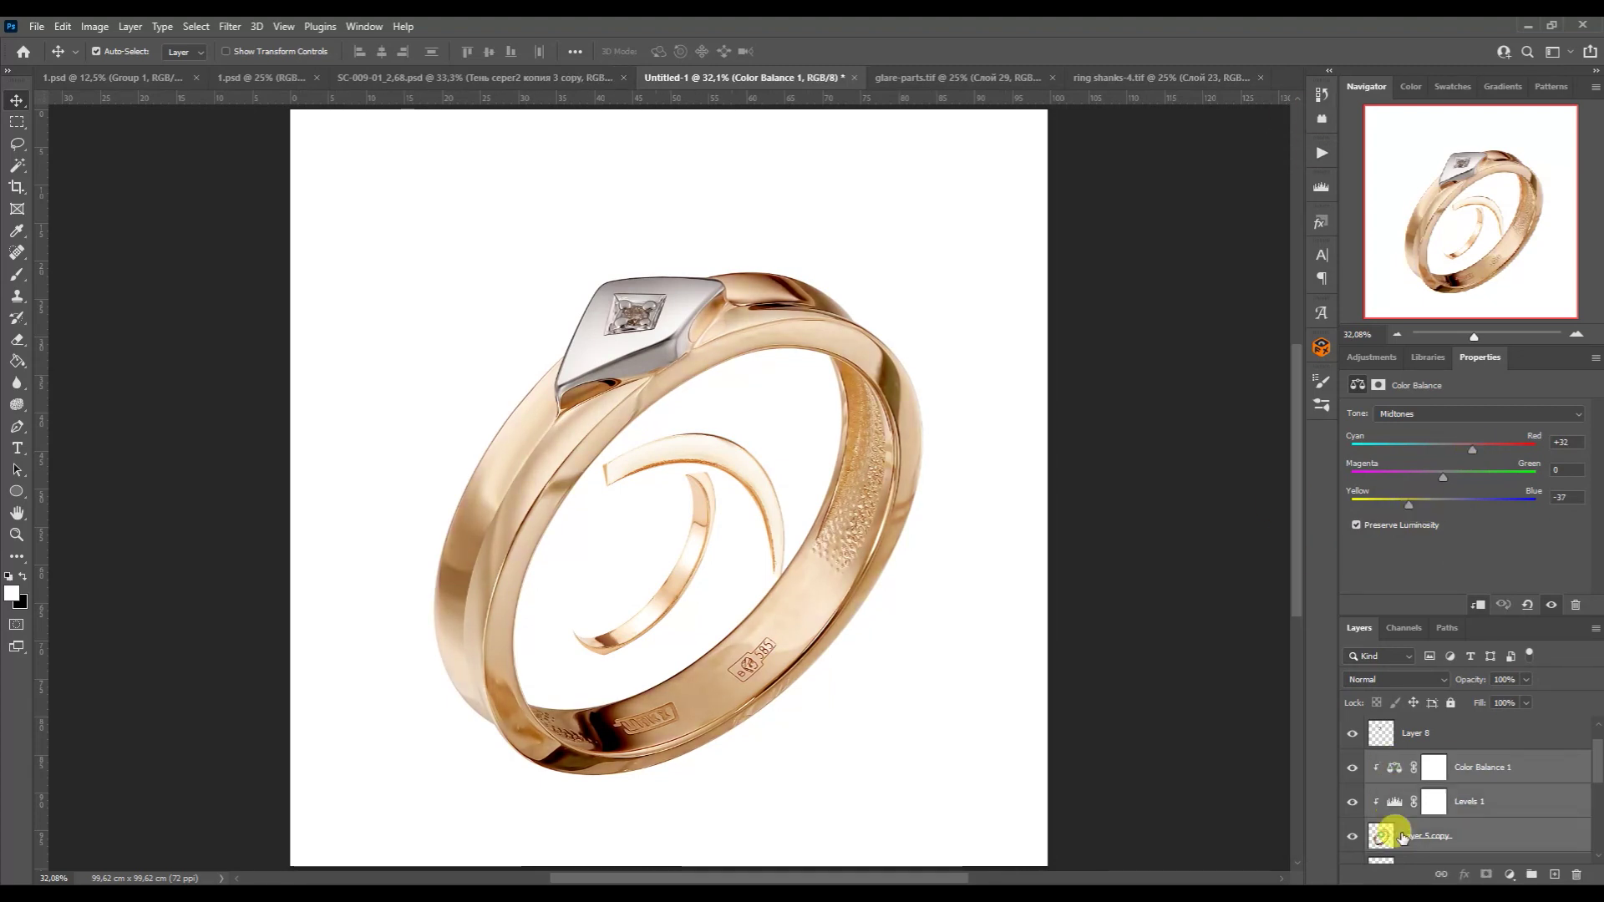
{"action": "left_click_drag", "start_coordinate": [1580, 533], "coordinate": [1562, 535]}
{"action": "left_click", "coordinate": [1431, 836], "text": "shift"}
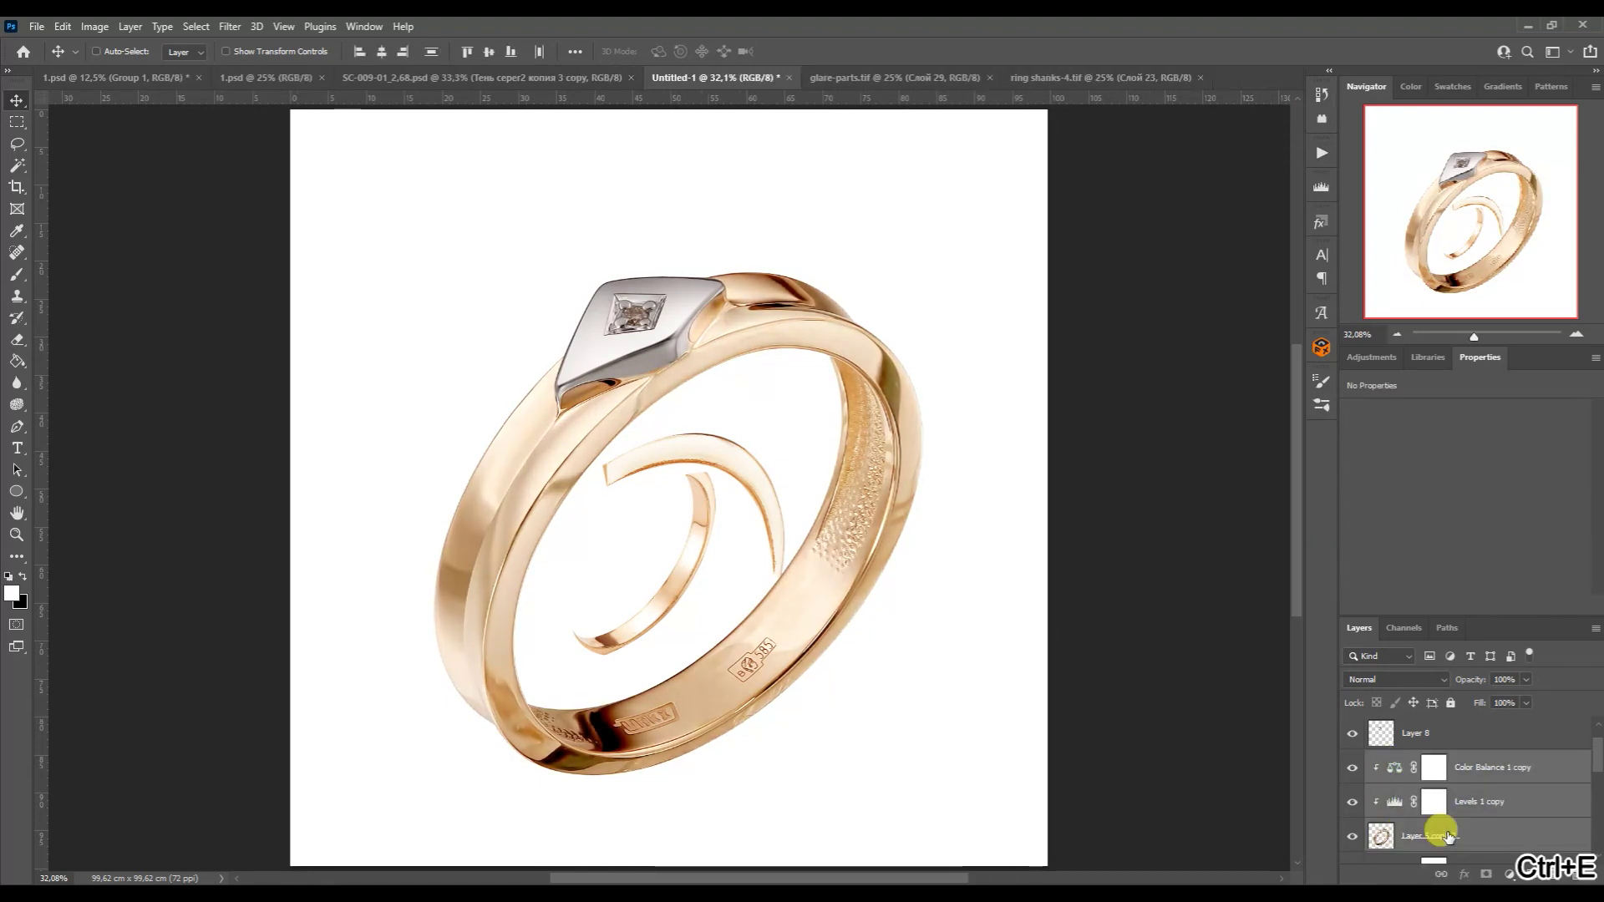
{"action": "key", "text": "ctrl+alt+e"}
{"action": "key", "text": "p"}
{"action": "left_click", "coordinate": [1578, 335]}
- Start the inner-band path at the lower left and curve it up to the band's top
{"action": "left_click_drag", "start_coordinate": [1479, 336], "coordinate": [1490, 349]}
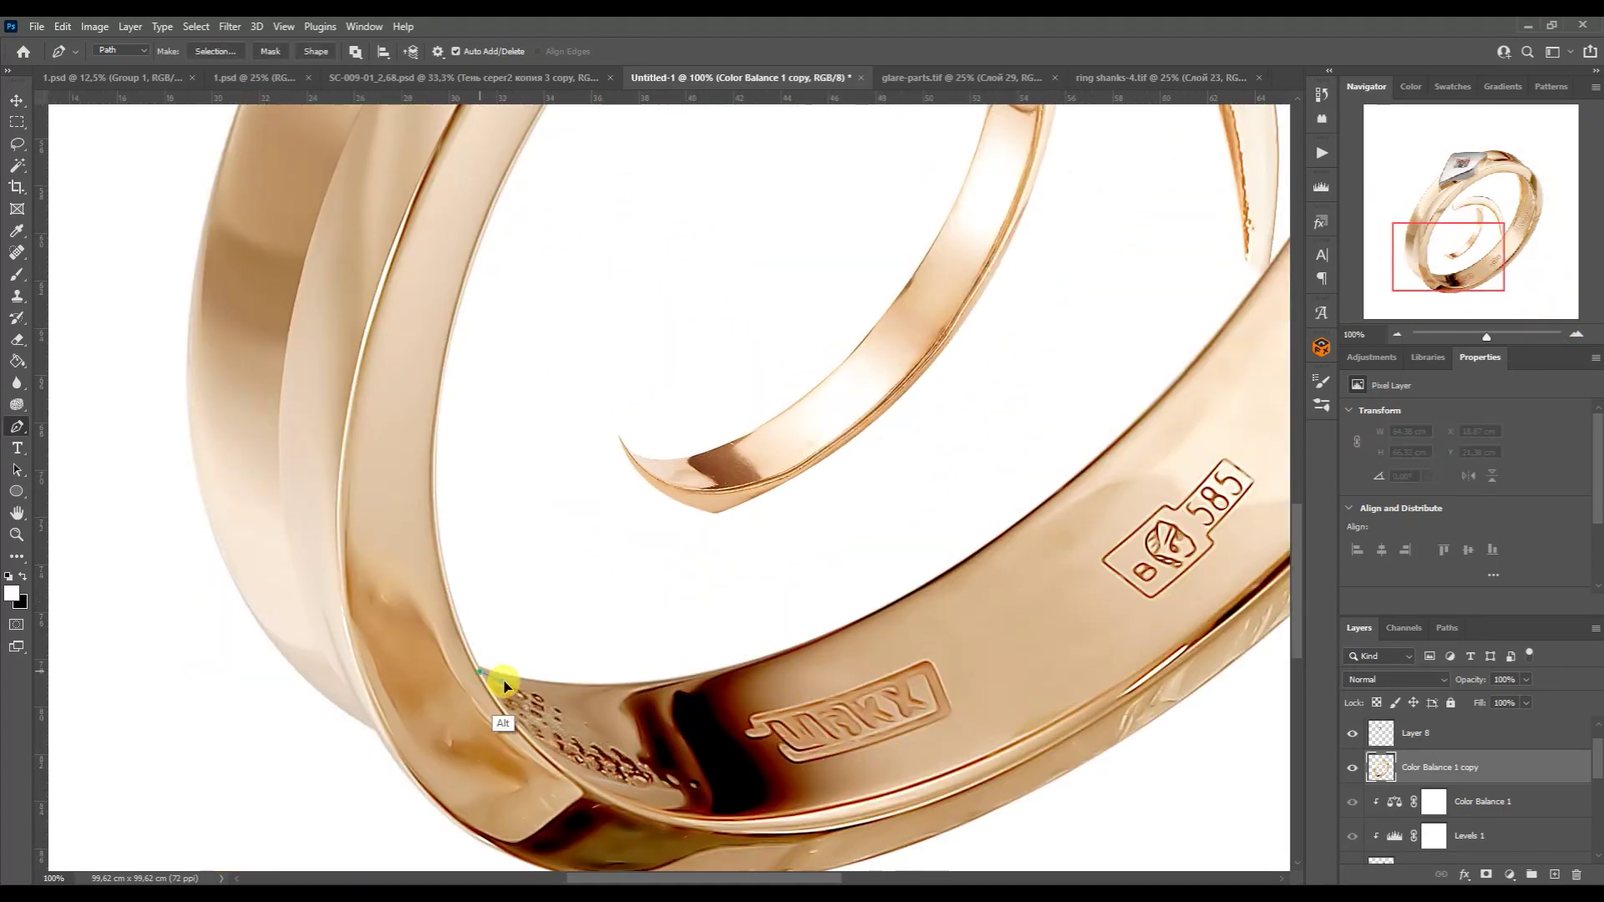
{"action": "left_click_drag", "start_coordinate": [756, 676], "coordinate": [663, 727]}
{"action": "scroll", "coordinate": [860, 625], "scroll_direction": "up", "scroll_amount": 3}
{"action": "scroll", "coordinate": [860, 625], "scroll_direction": "right", "scroll_amount": 5}
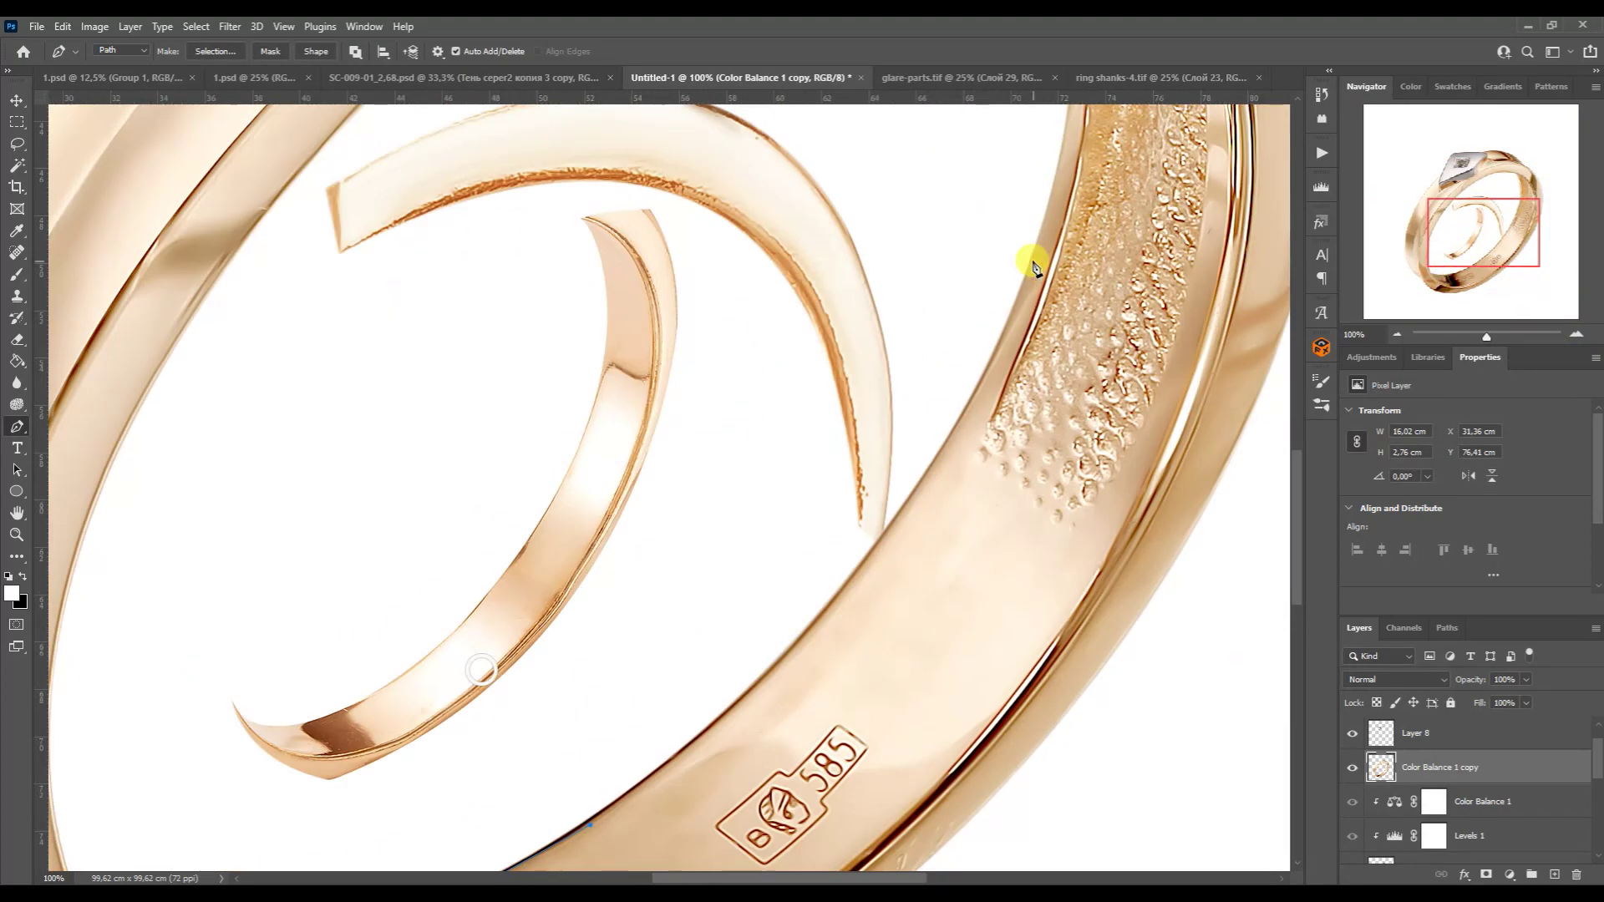
{"action": "left_click_drag", "start_coordinate": [1452, 217], "coordinate": [1436, 238]}
{"action": "scroll", "coordinate": [785, 600], "scroll_direction": "up", "scroll_amount": 6}
{"action": "scroll", "coordinate": [984, 790], "scroll_direction": "right", "scroll_amount": 2}
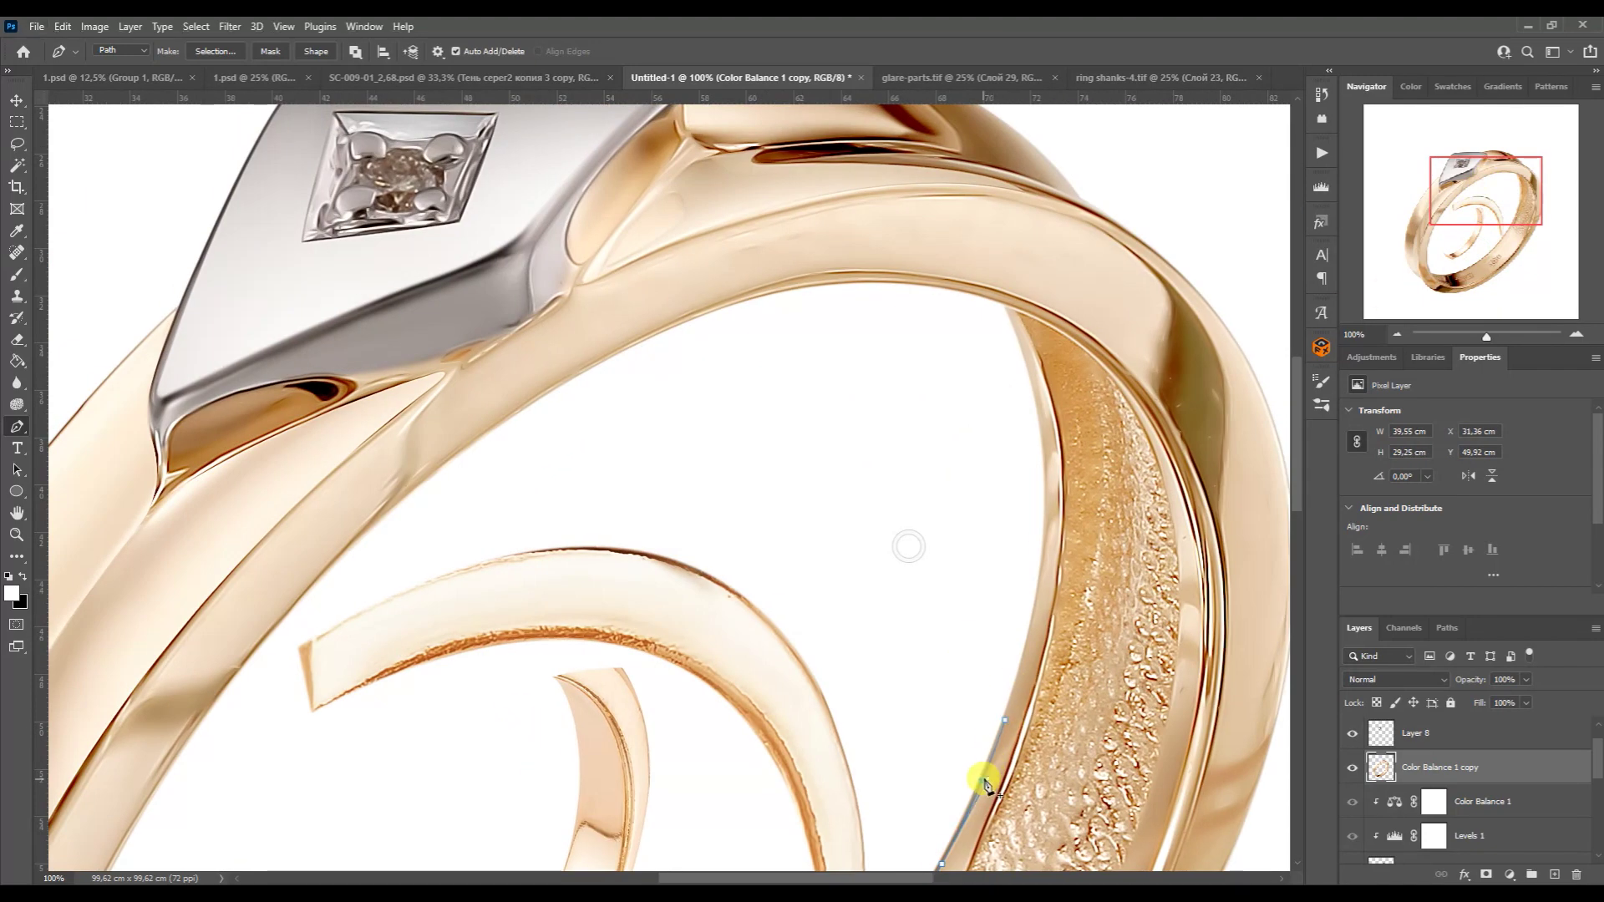
{"action": "left_click_drag", "start_coordinate": [1026, 658], "coordinate": [1090, 472]}
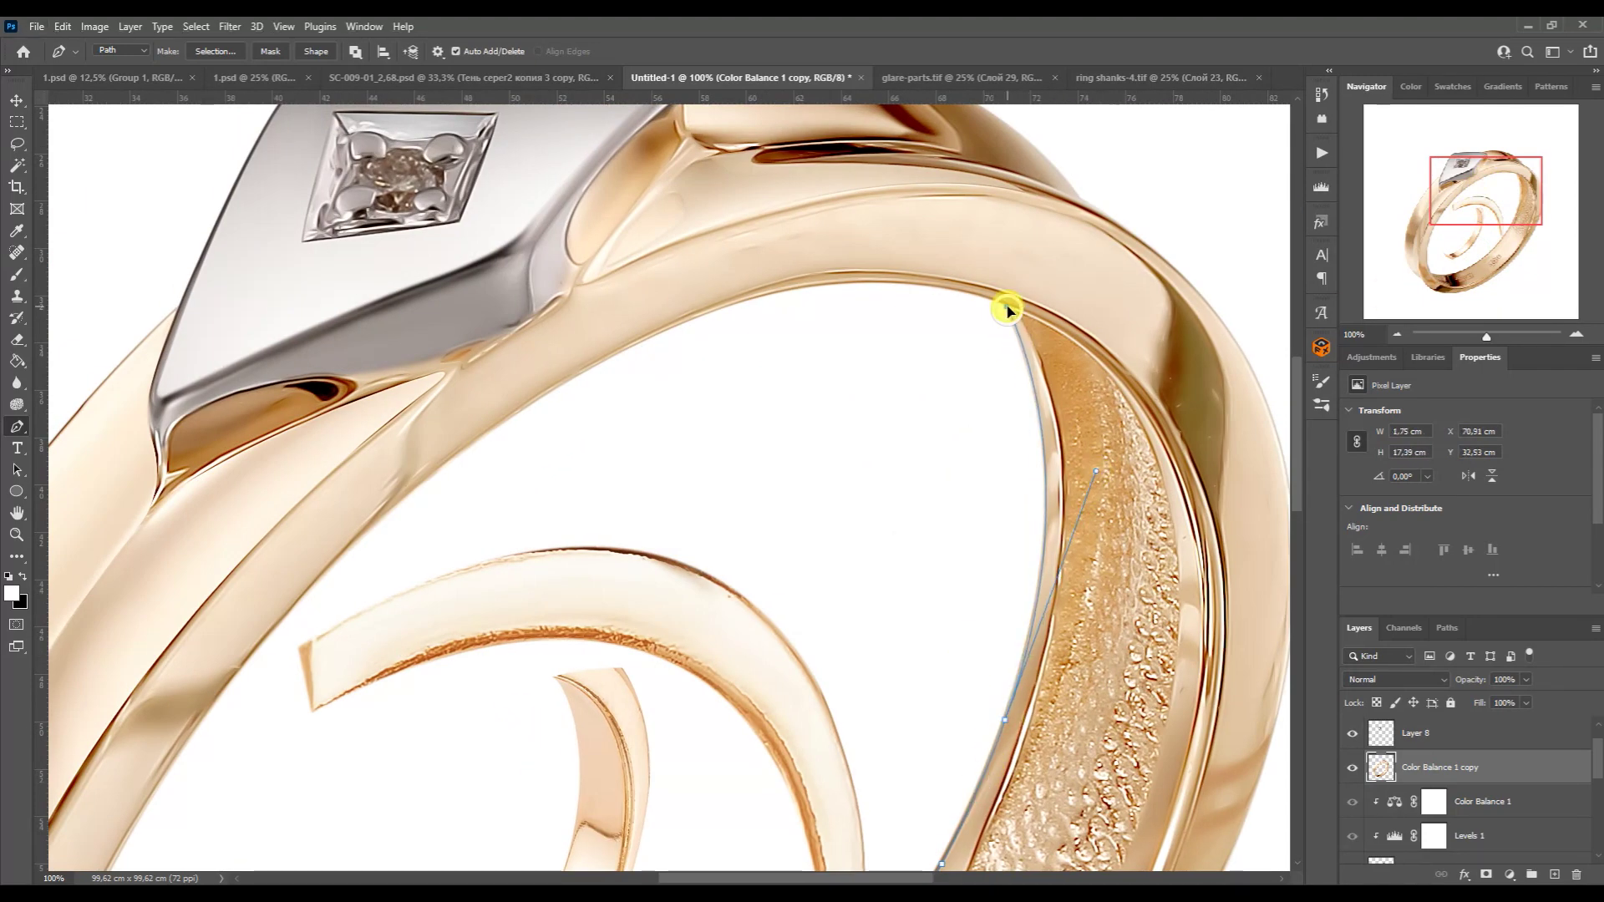
{"action": "left_click", "coordinate": [1017, 315]}
- Continue the path down the band edge and along the lower band
{"action": "scroll", "coordinate": [895, 757], "scroll_direction": "down", "scroll_amount": 3}
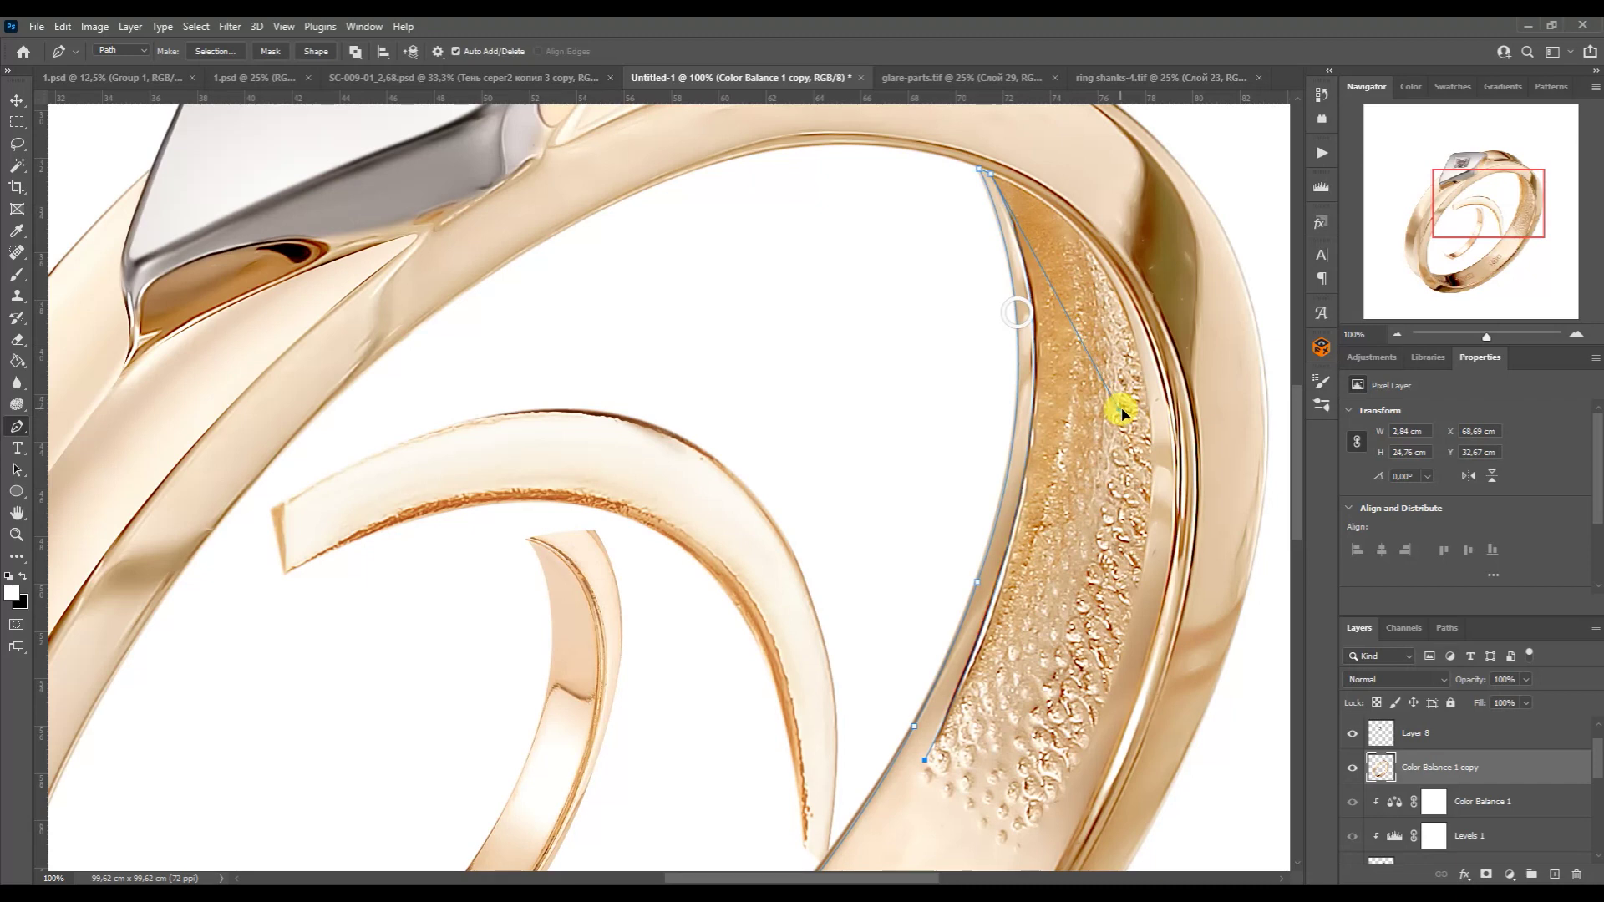
{"action": "left_click_drag", "start_coordinate": [1008, 858], "coordinate": [1021, 870]}
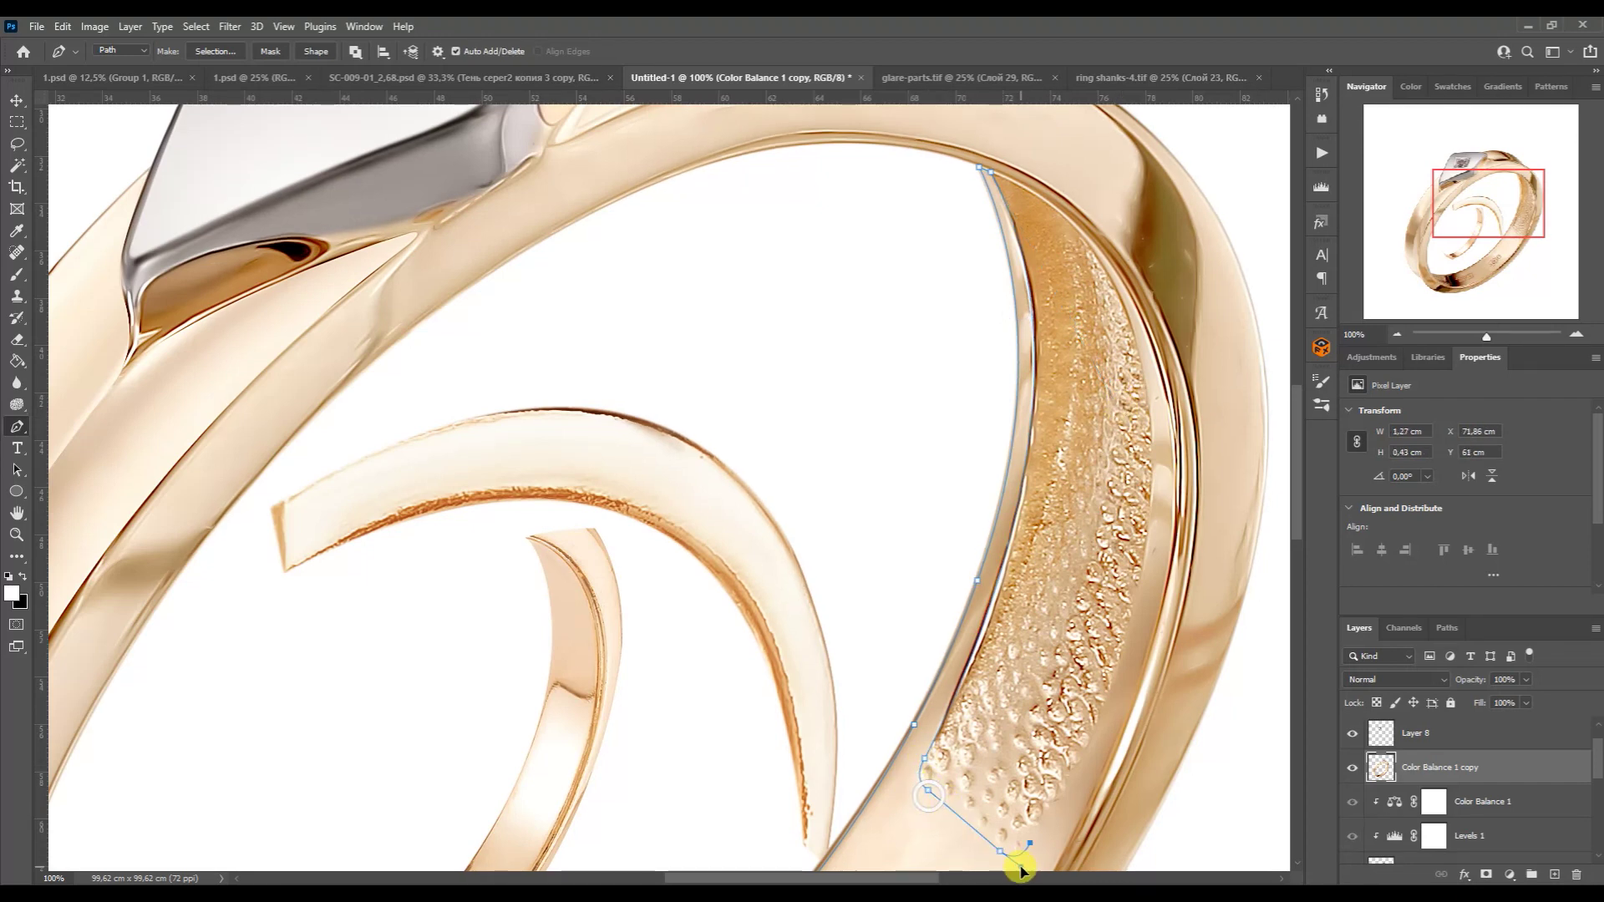
{"action": "left_click_drag", "start_coordinate": [1253, 301], "coordinate": [1129, 422]}
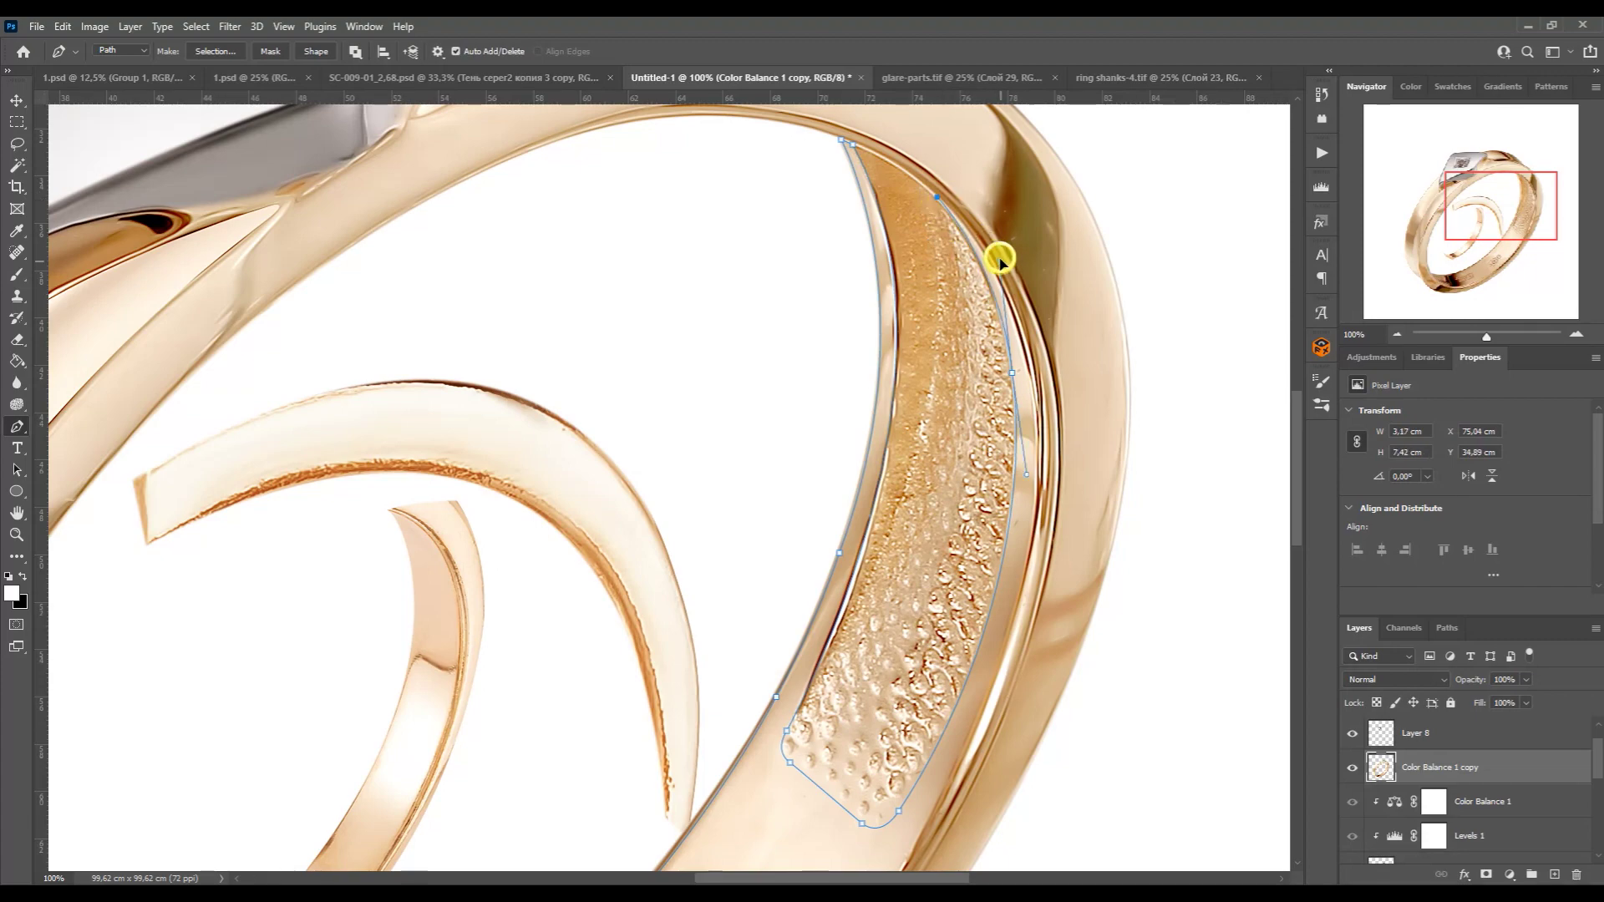
{"action": "scroll", "coordinate": [937, 430], "scroll_direction": "down", "scroll_amount": 1}
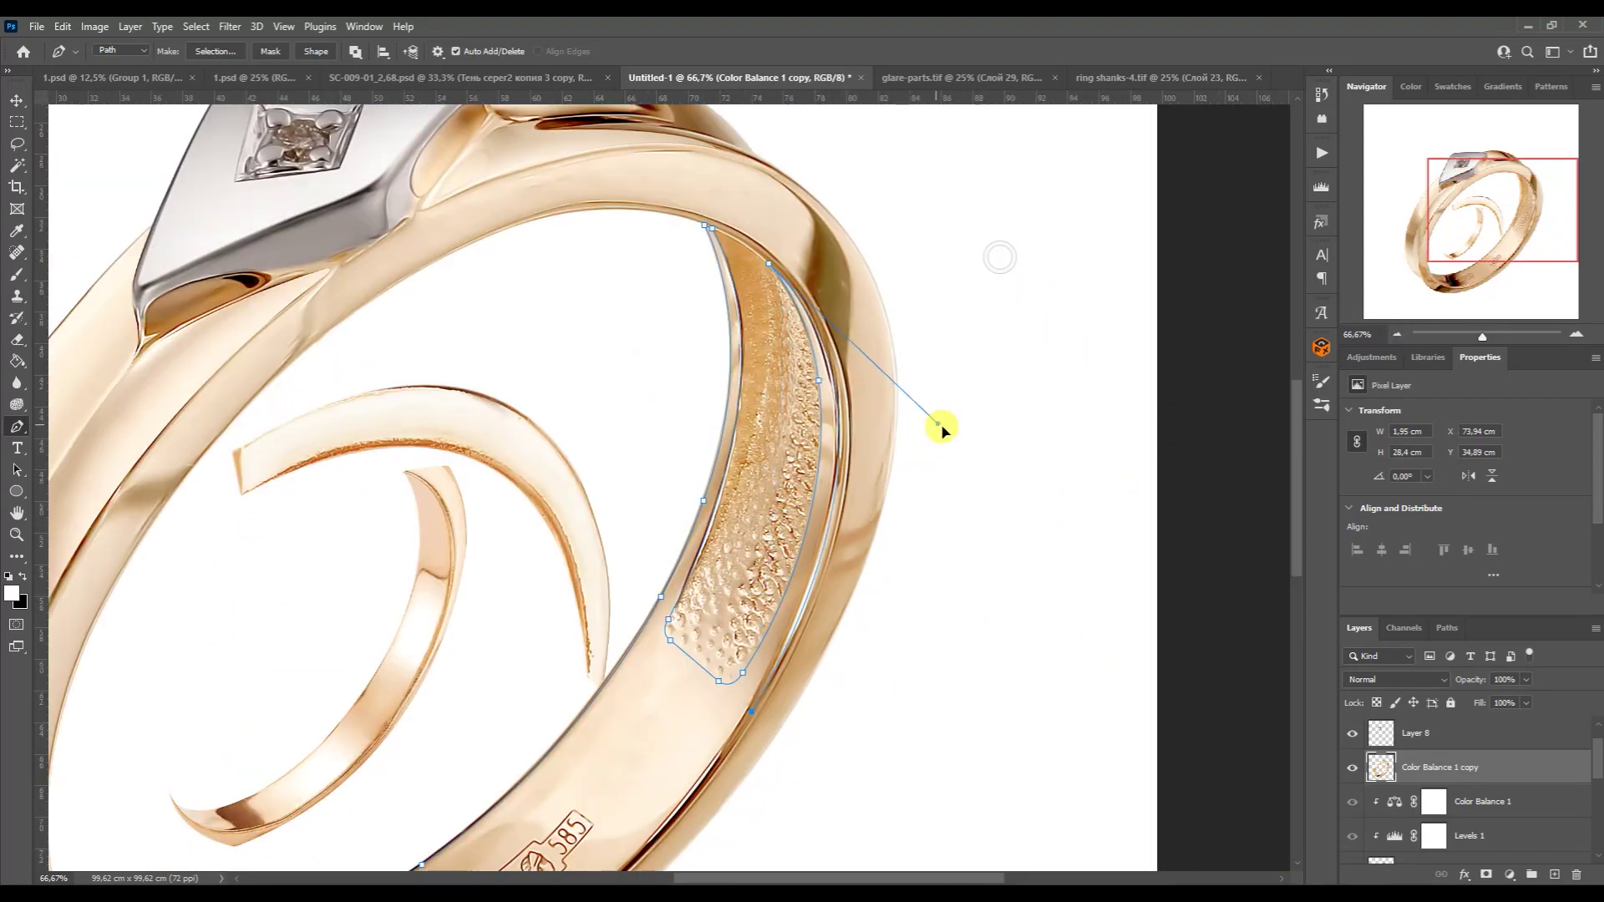
{"action": "left_click", "coordinate": [943, 429]}
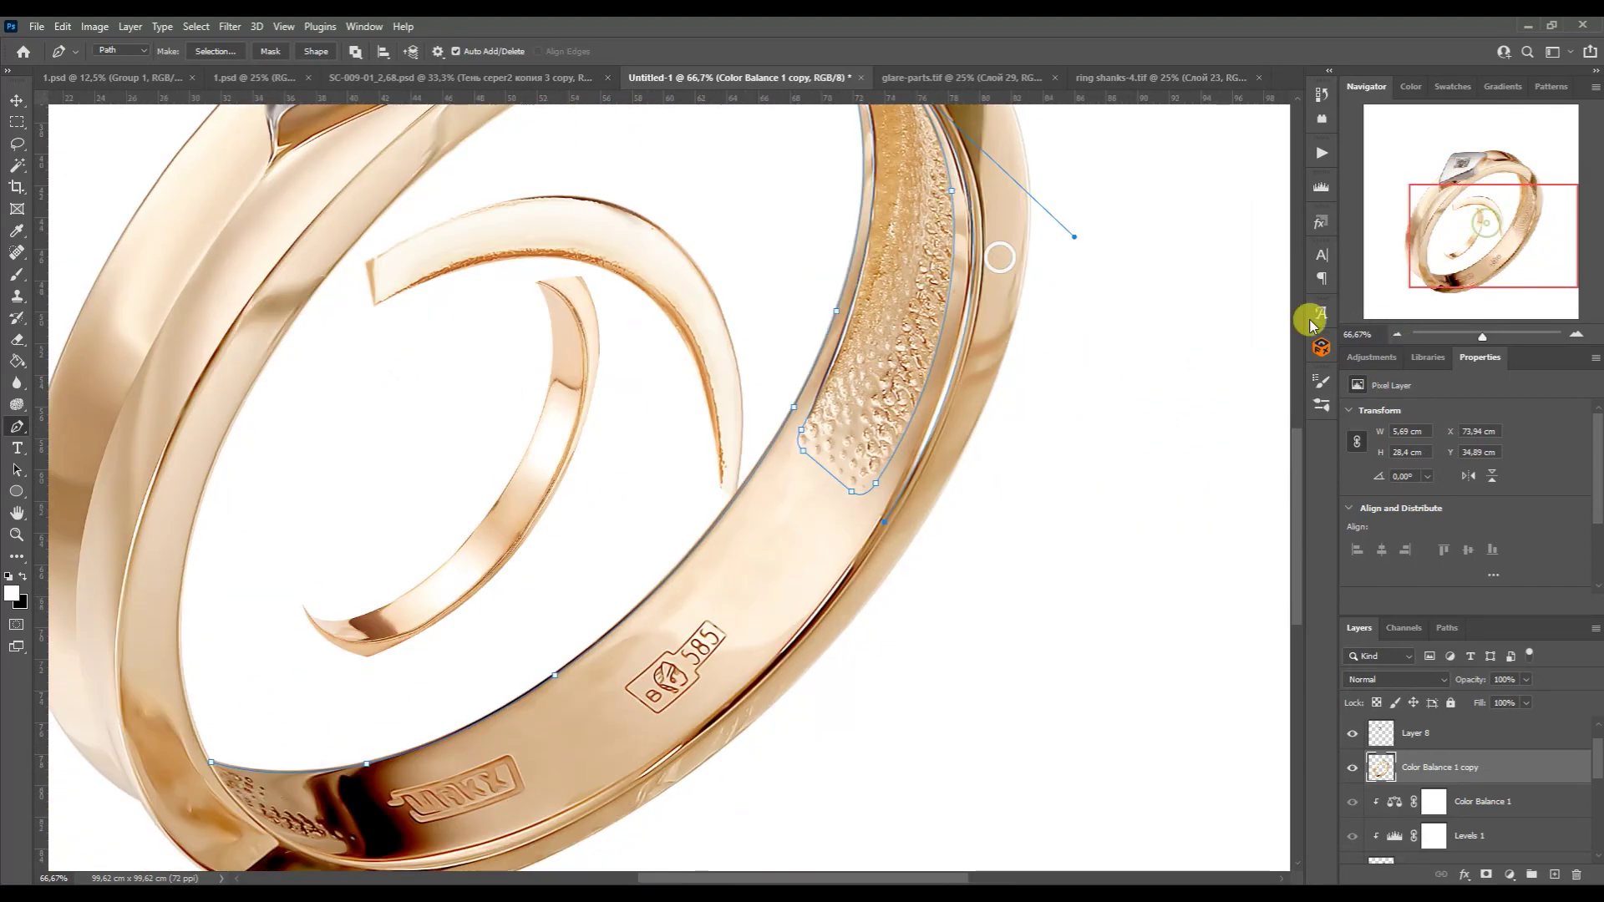
{"action": "mouse_move", "coordinate": [305, 770]}
{"action": "left_mouse_down"}
{"action": "mouse_move", "coordinate": [549, 873]}
{"action": "mouse_move", "coordinate": [406, 772]}
{"action": "left_mouse_up"}
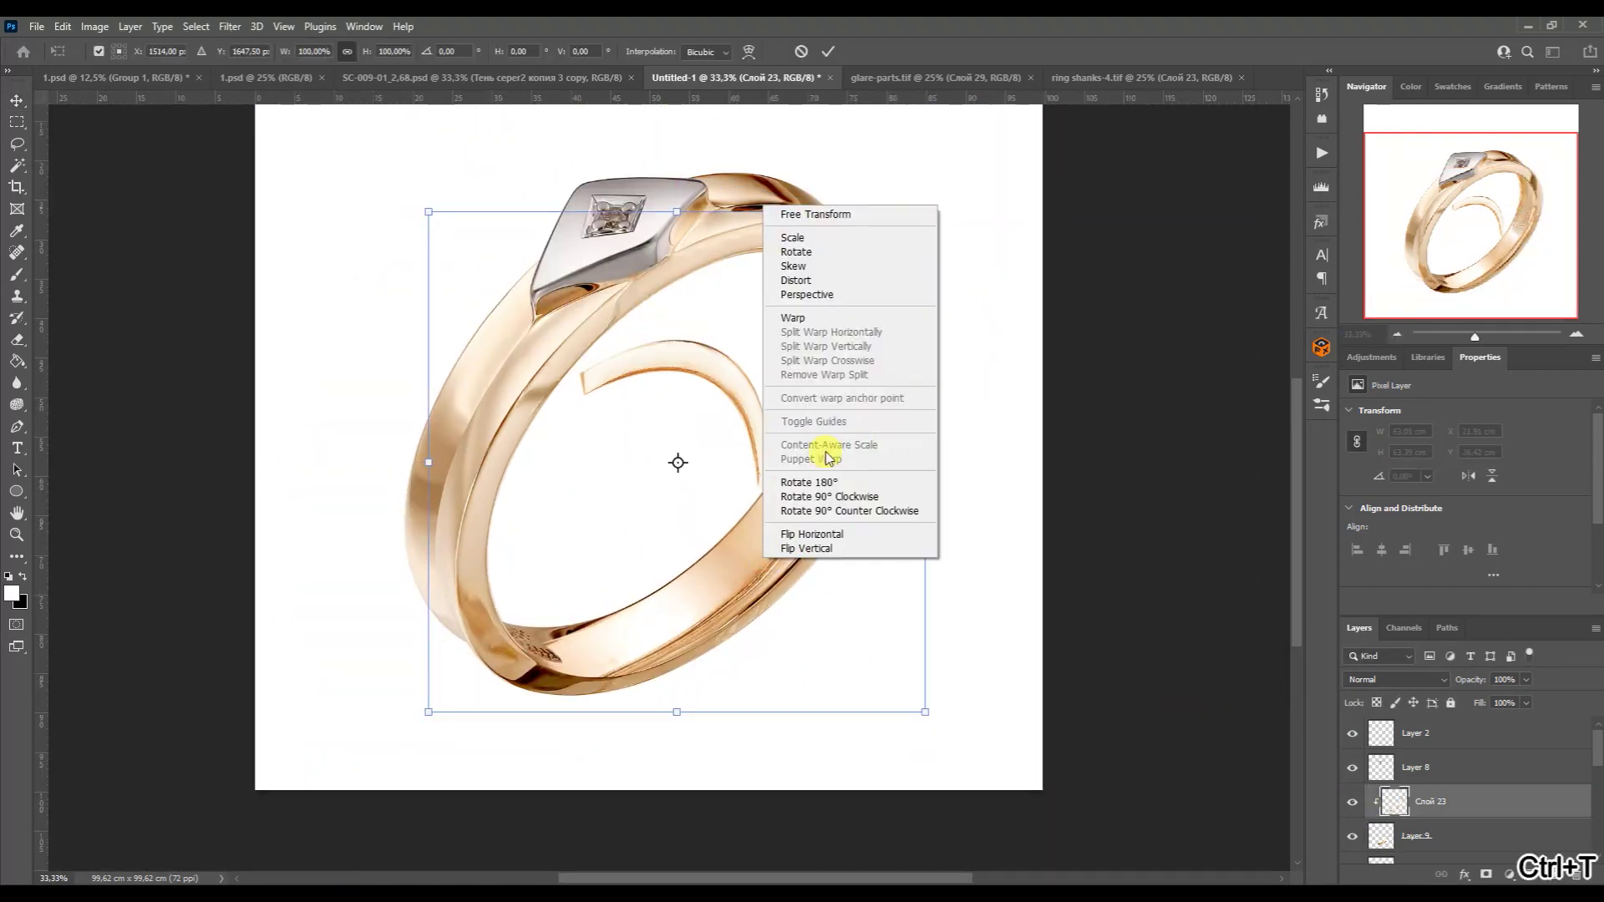
- Warp the band piece to follow the ring's inner curve, then run the Blur Metal MAX action
{"action": "left_click_drag", "start_coordinate": [926, 712], "coordinate": [975, 748]}
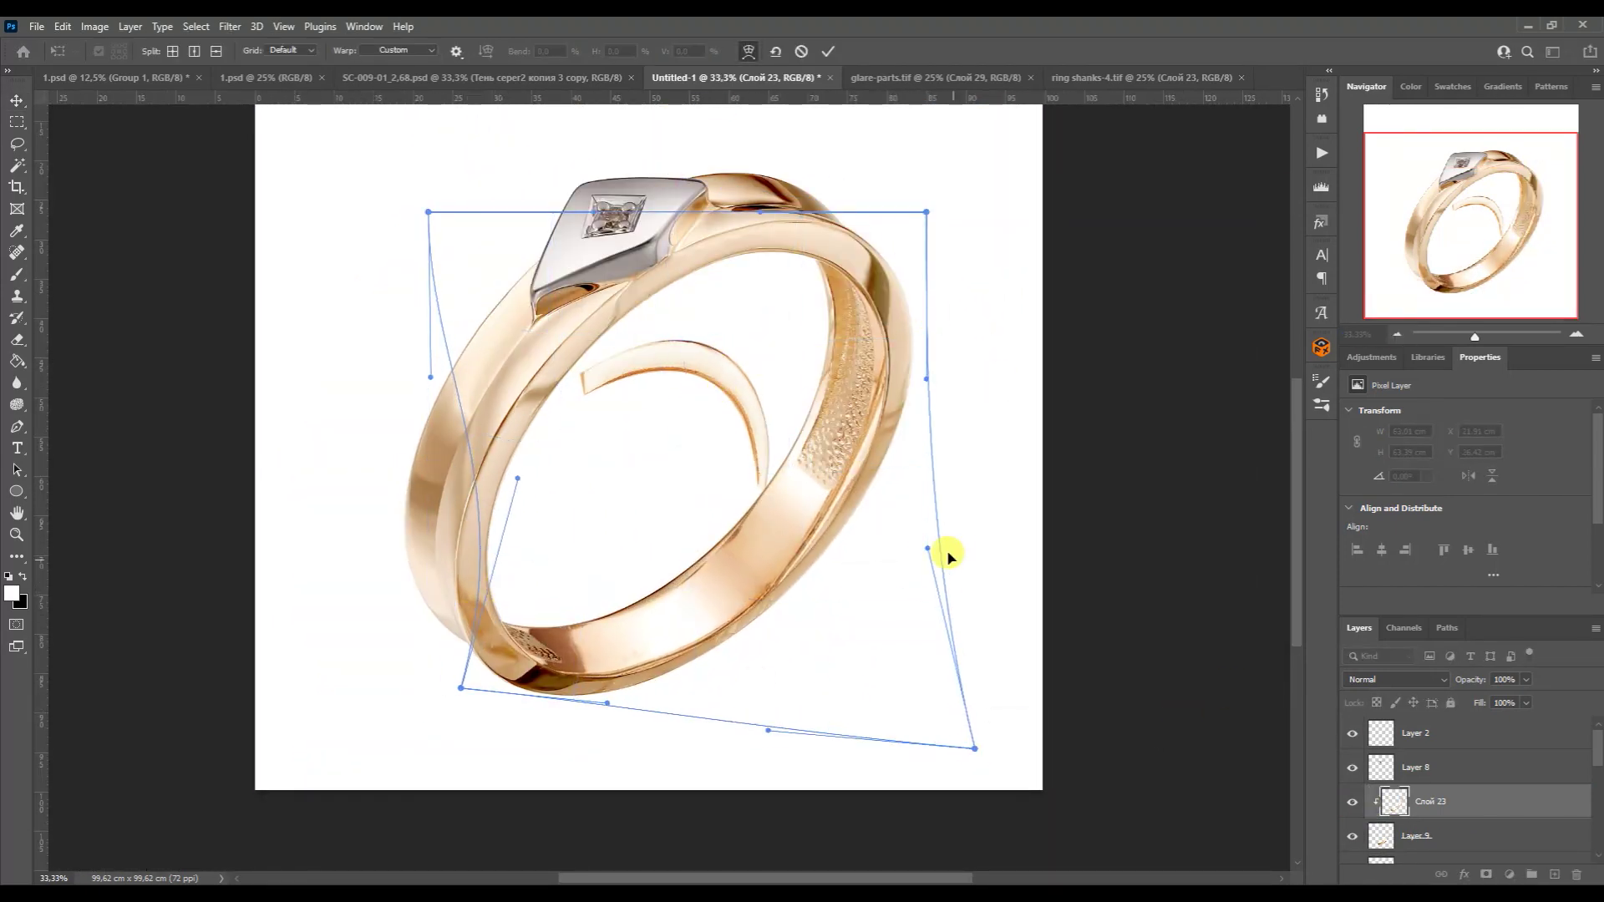
{"action": "left_click_drag", "start_coordinate": [927, 548], "coordinate": [1009, 566]}
{"action": "left_click_drag", "start_coordinate": [607, 707], "coordinate": [613, 741]}
{"action": "left_click_drag", "start_coordinate": [869, 655], "coordinate": [710, 616]}
{"action": "left_click_drag", "start_coordinate": [926, 212], "coordinate": [932, 212]}
{"action": "left_click_drag", "start_coordinate": [461, 689], "coordinate": [470, 686]}
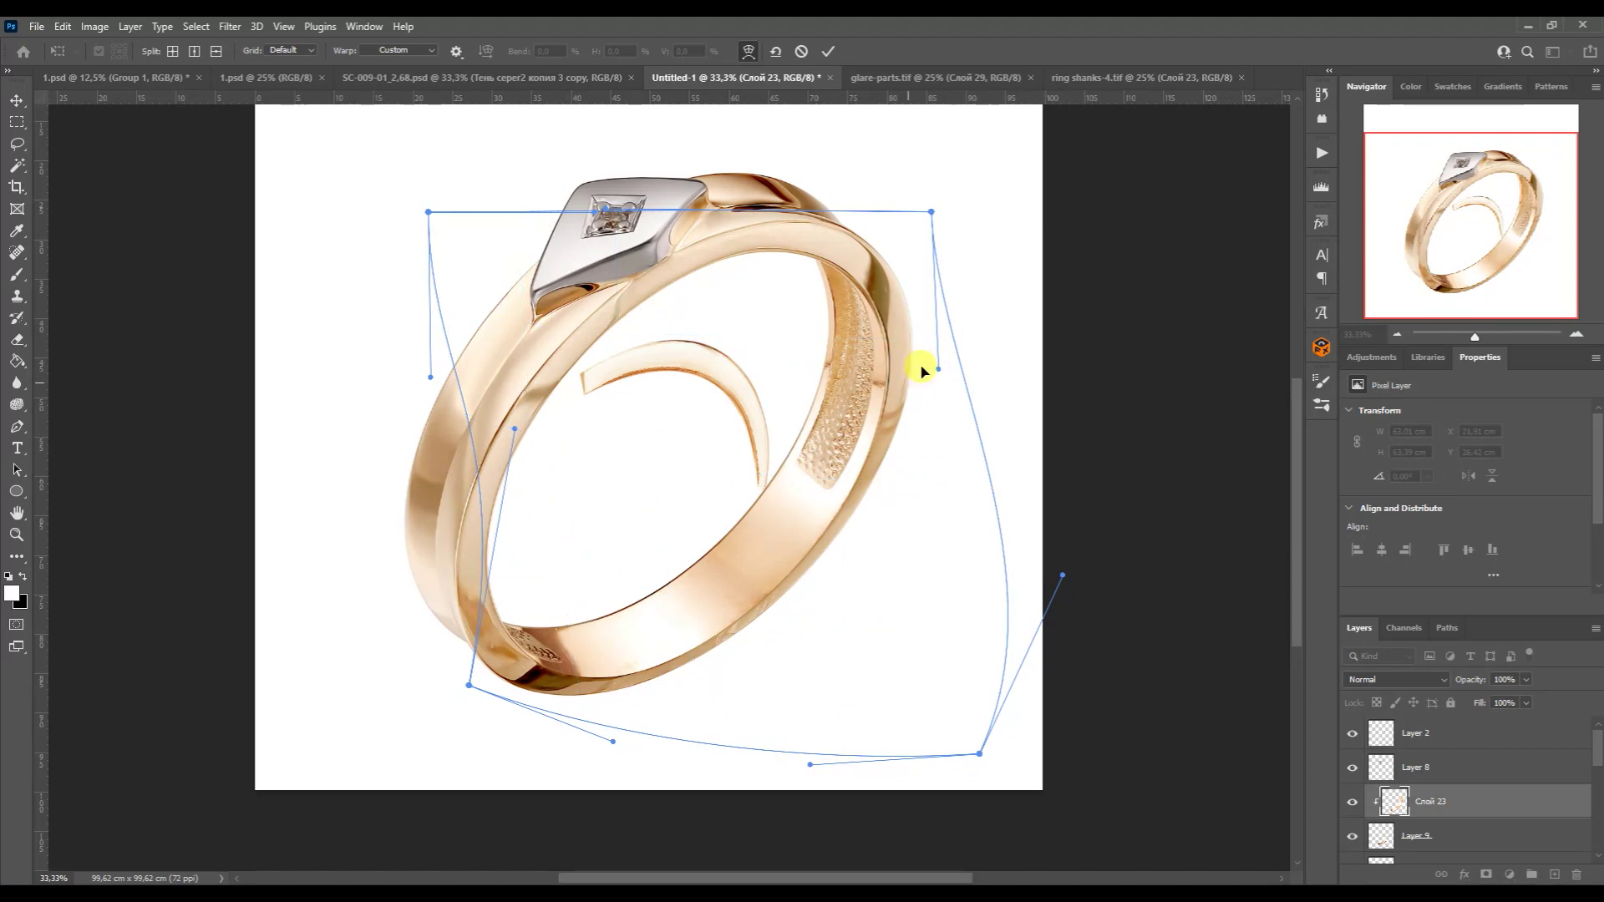
{"action": "key", "text": "Return"}
{"action": "left_click", "coordinate": [1321, 155]}
{"action": "left_click", "coordinate": [1202, 839]}
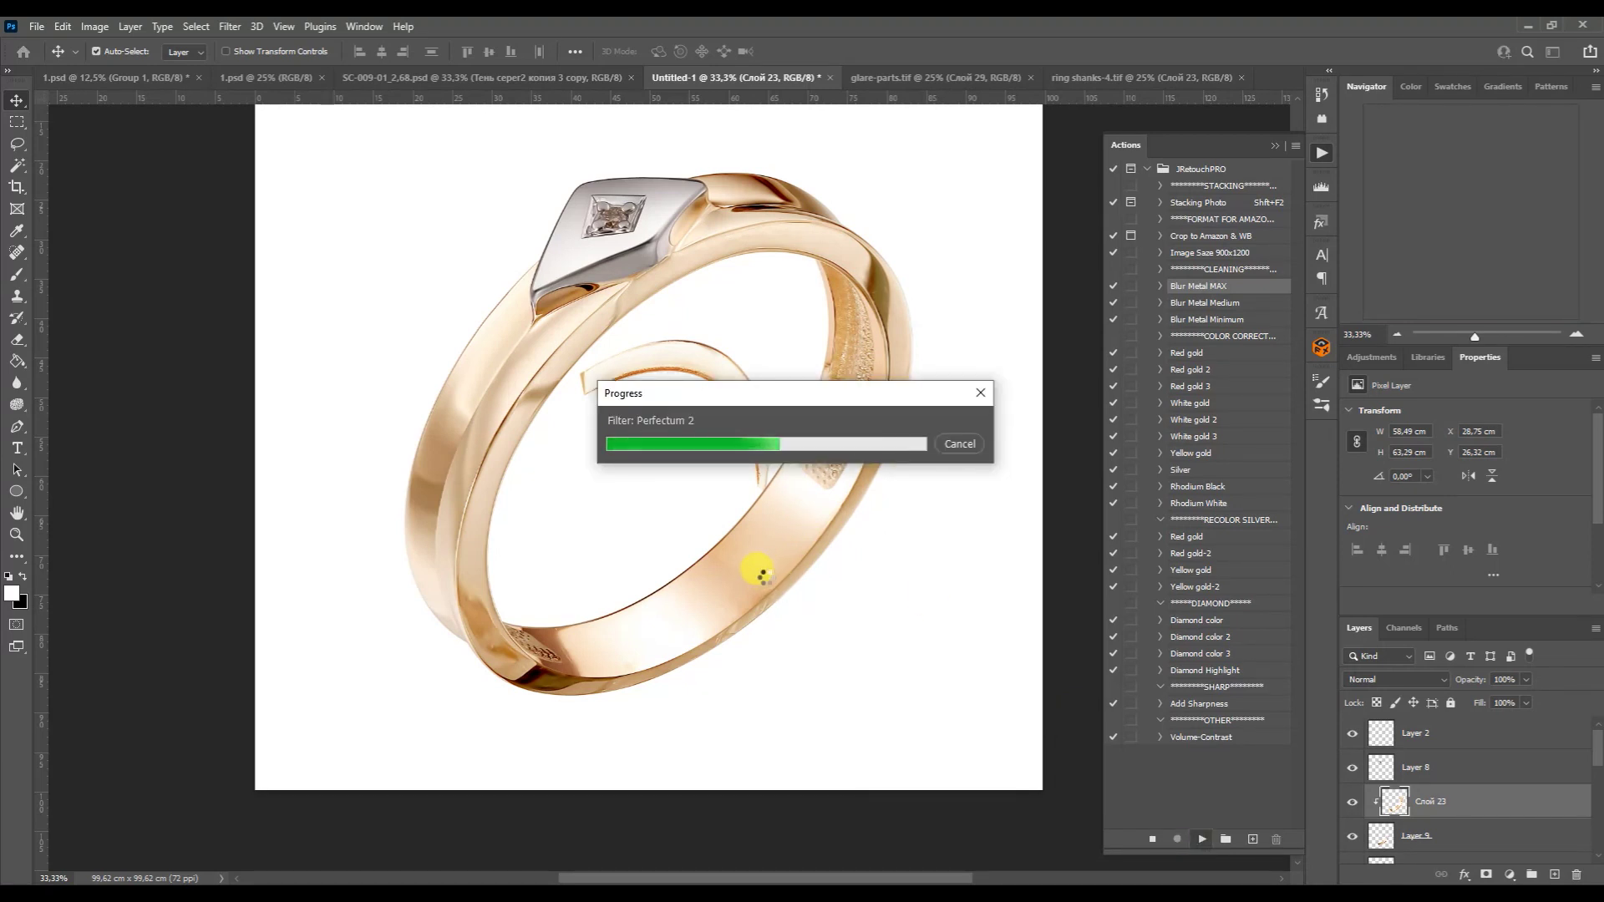
- Blend the ring's lower band and textured inner band with an enlarged Mixer Brush
{"action": "left_click", "coordinate": [1275, 146]}
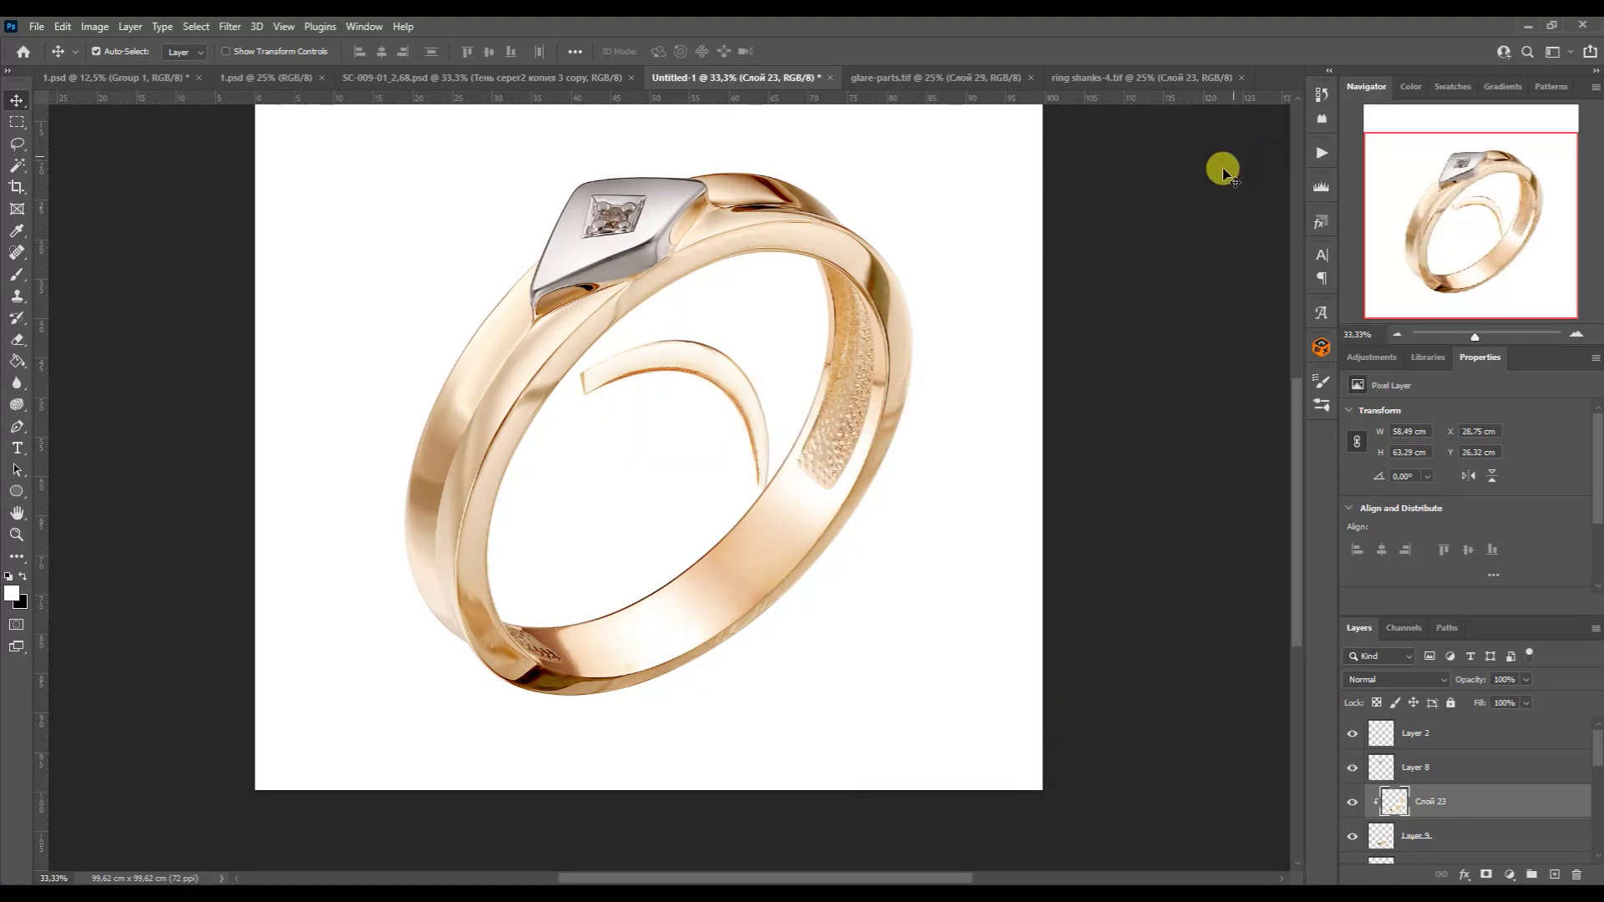
{"action": "left_click", "coordinate": [16, 274]}
{"action": "left_click_drag", "start_coordinate": [1474, 335], "coordinate": [1501, 335]}
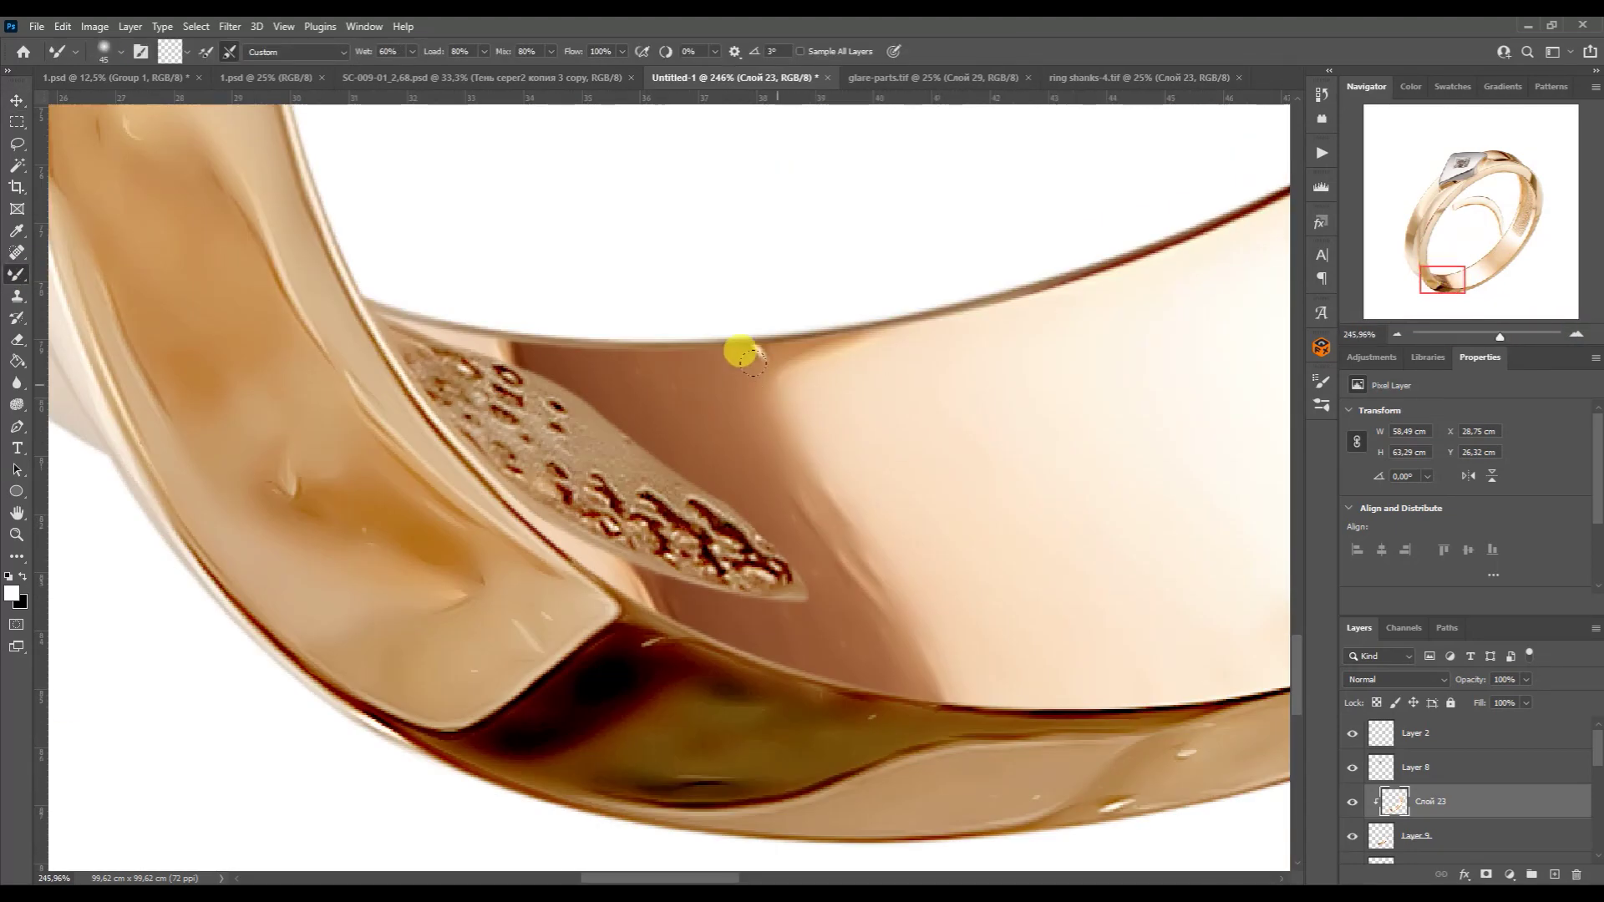
{"action": "key", "text": "bracketright"}
{"action": "key", "text": "bracketright"}
{"action": "key", "text": "bracketright"}
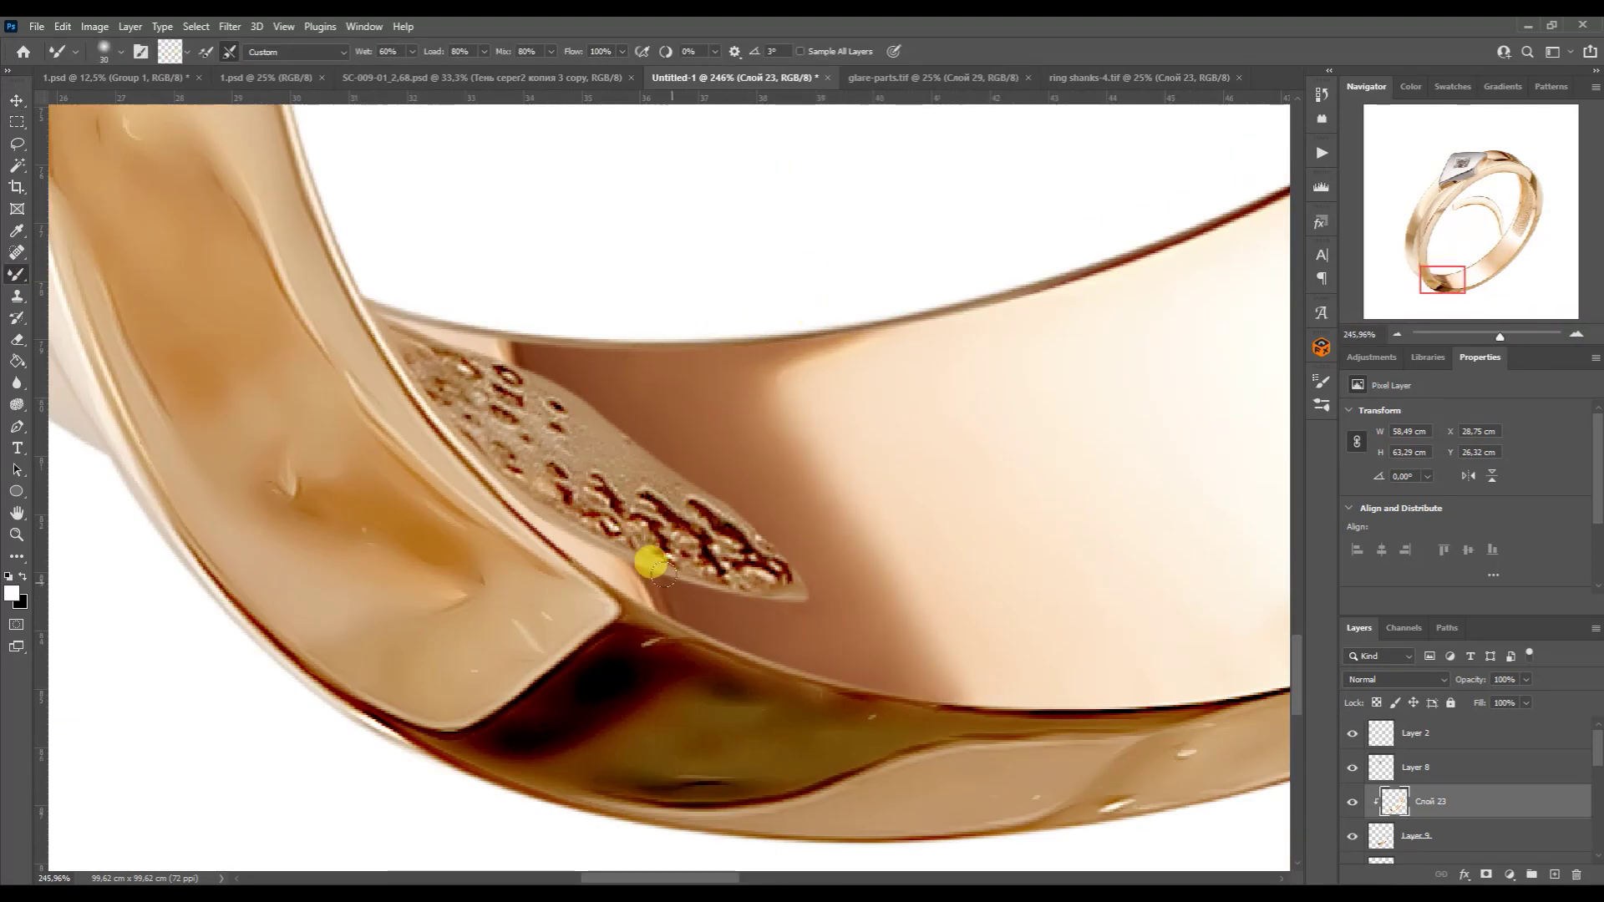
{"action": "left_click", "coordinate": [1454, 251]}
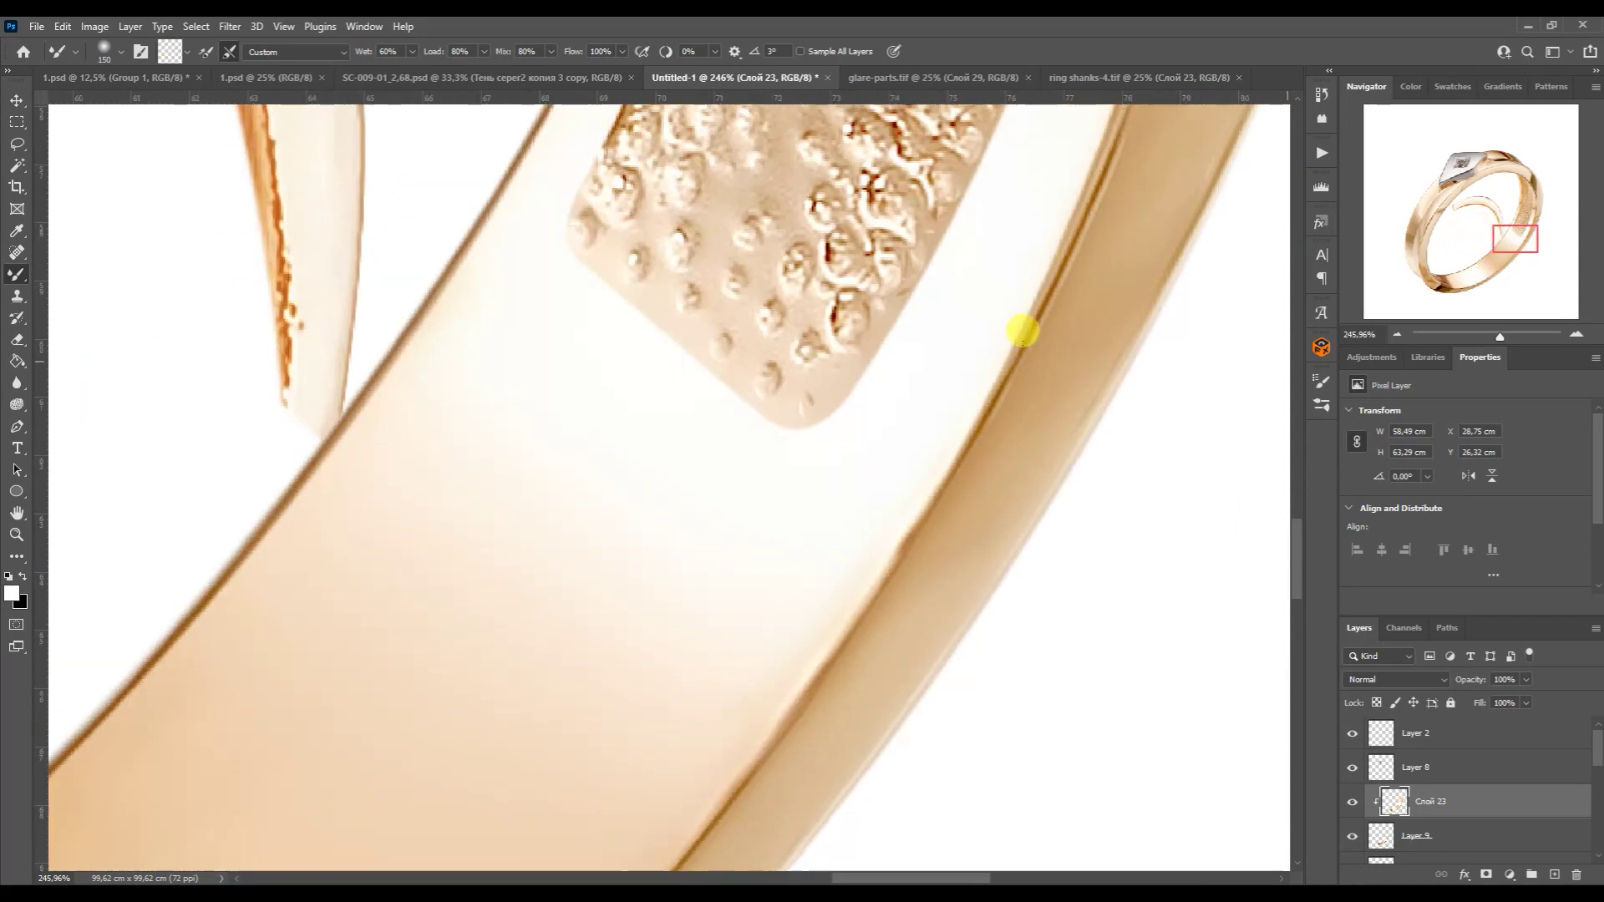
{"action": "left_click", "coordinate": [1483, 245]}
{"action": "left_click", "coordinate": [1523, 210]}
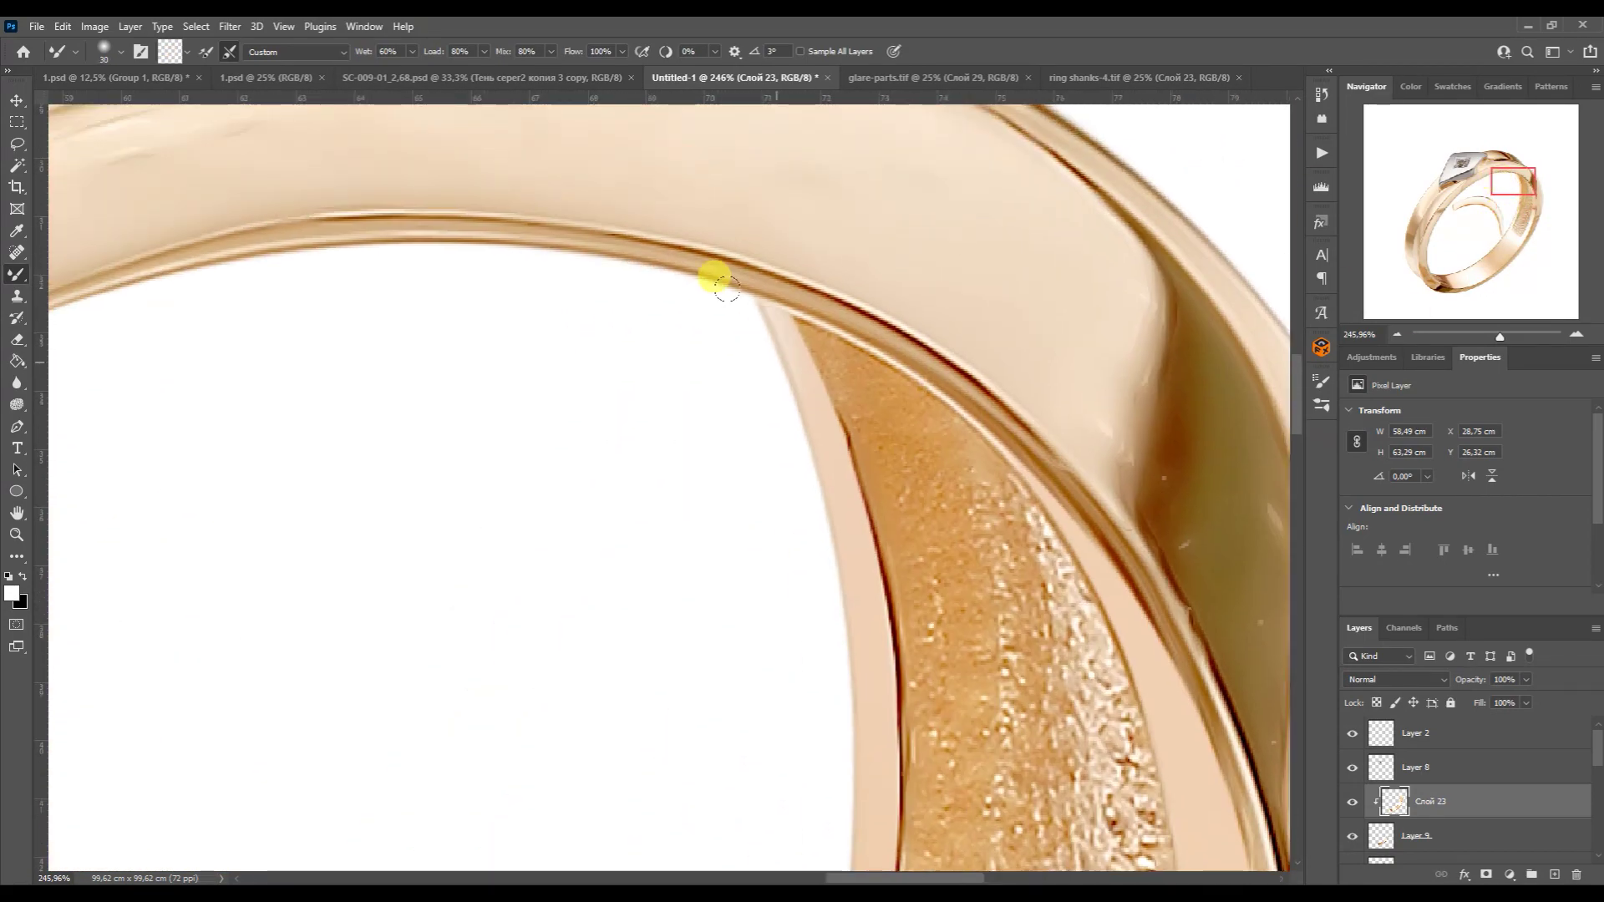
- Zoom out, select the Color Balance 1 copy layer and switch to the Pen tool
{"action": "left_click", "coordinate": [1446, 275]}
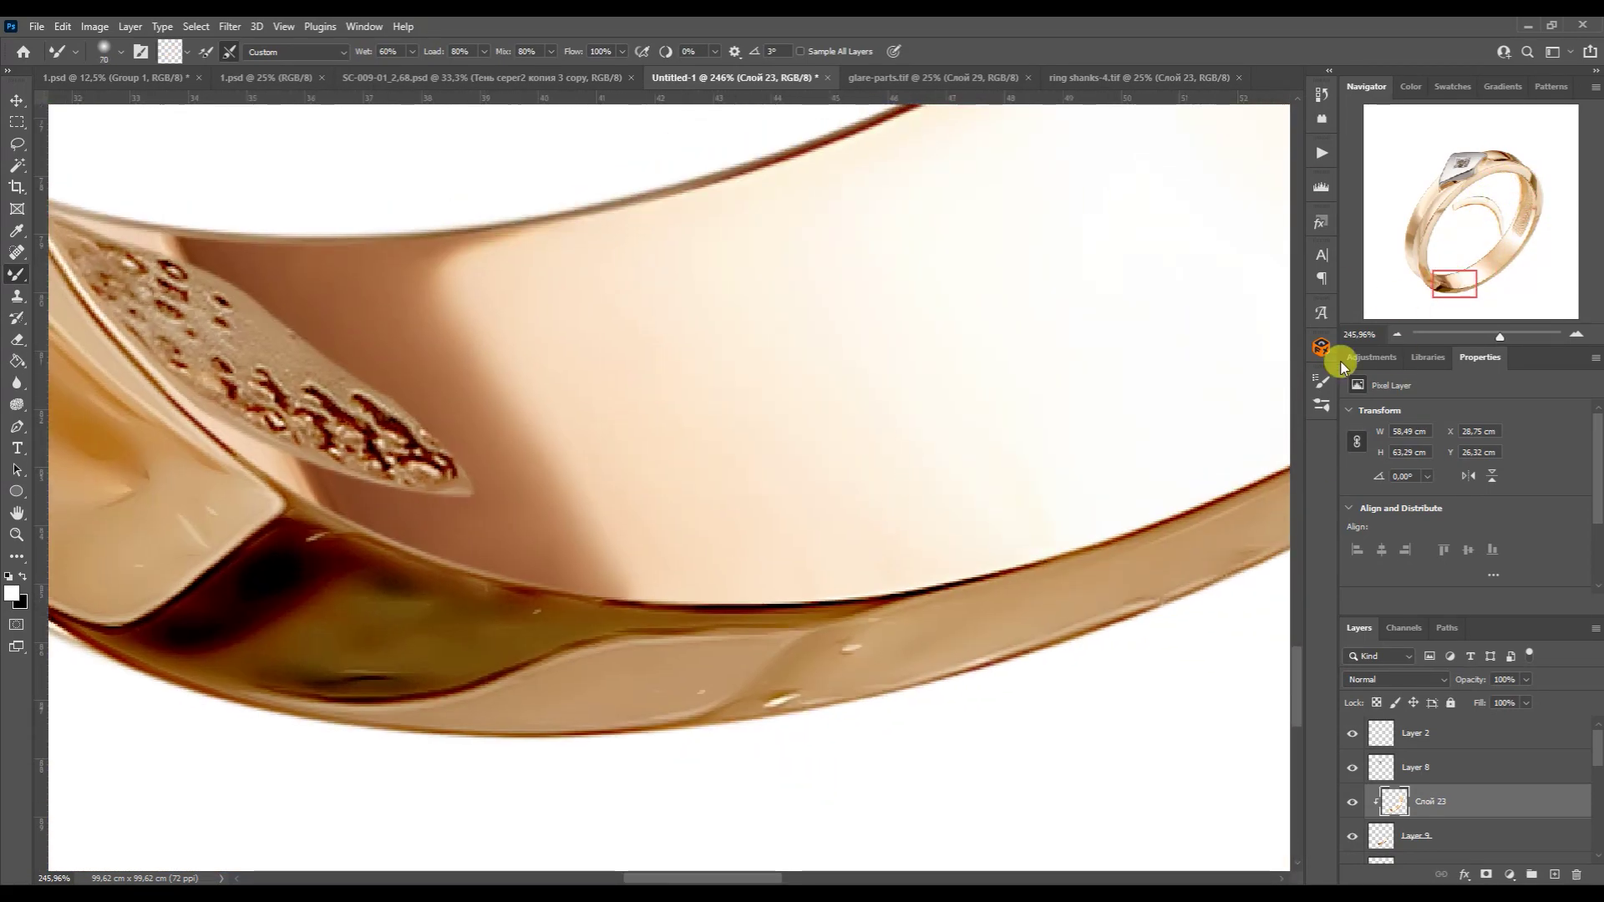
{"action": "left_click", "coordinate": [1397, 334]}
{"action": "left_click", "coordinate": [1467, 233]}
{"action": "key", "text": "p"}
{"action": "left_click", "coordinate": [1432, 233]}
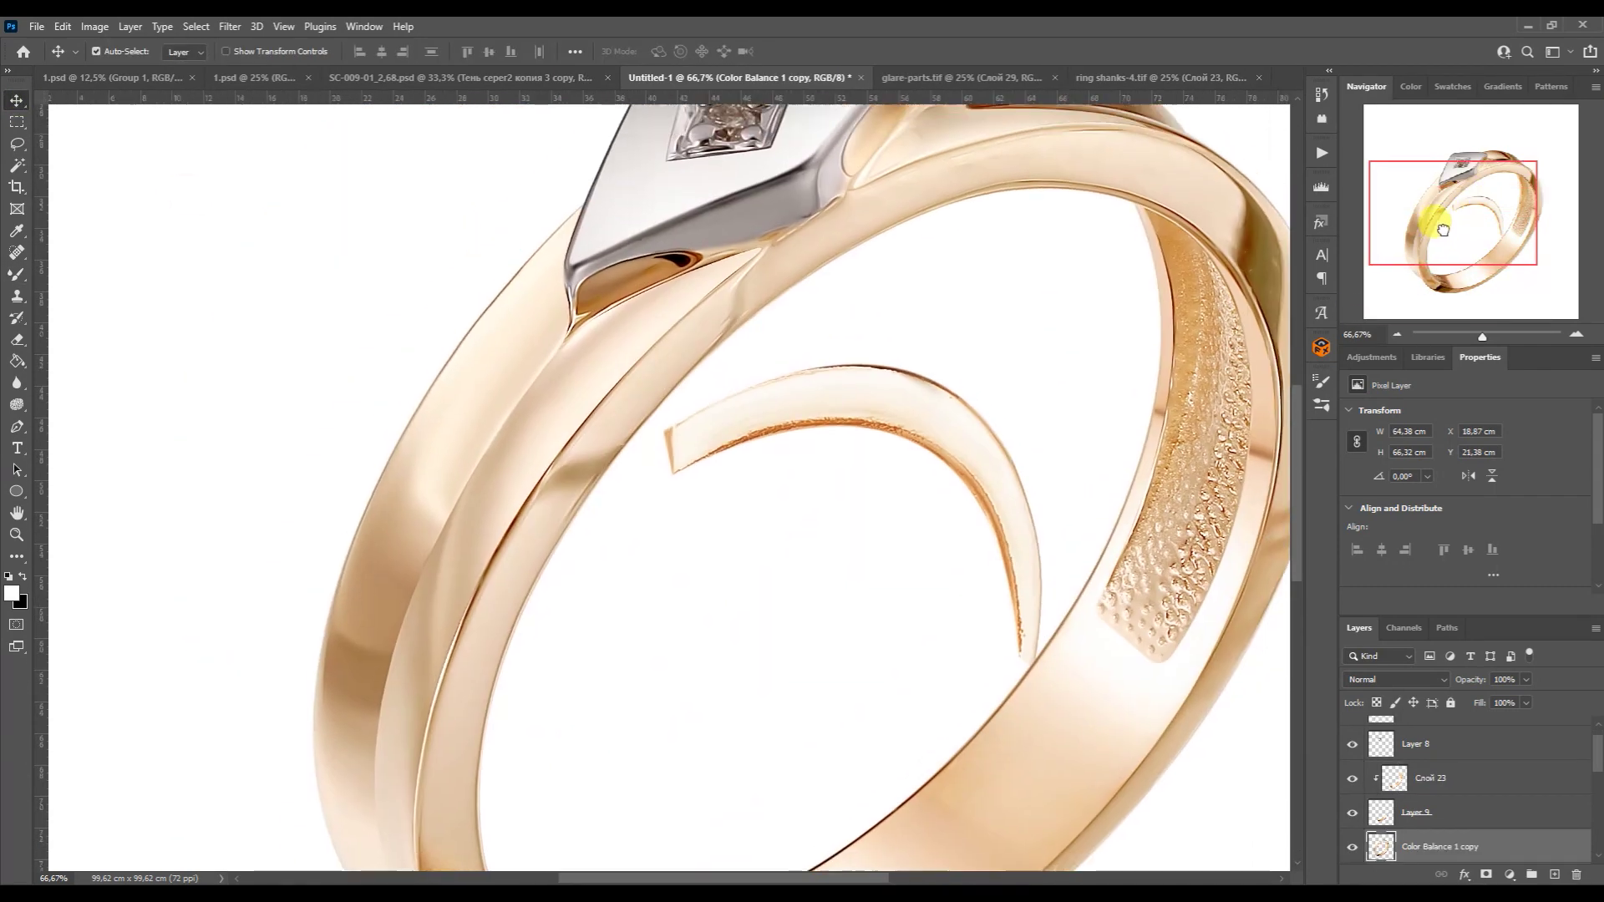
- Start a Pen path along the outer band's upper and left edges
{"action": "left_click", "coordinate": [1573, 336]}
{"action": "left_click_drag", "start_coordinate": [1190, 476], "coordinate": [1005, 118]}
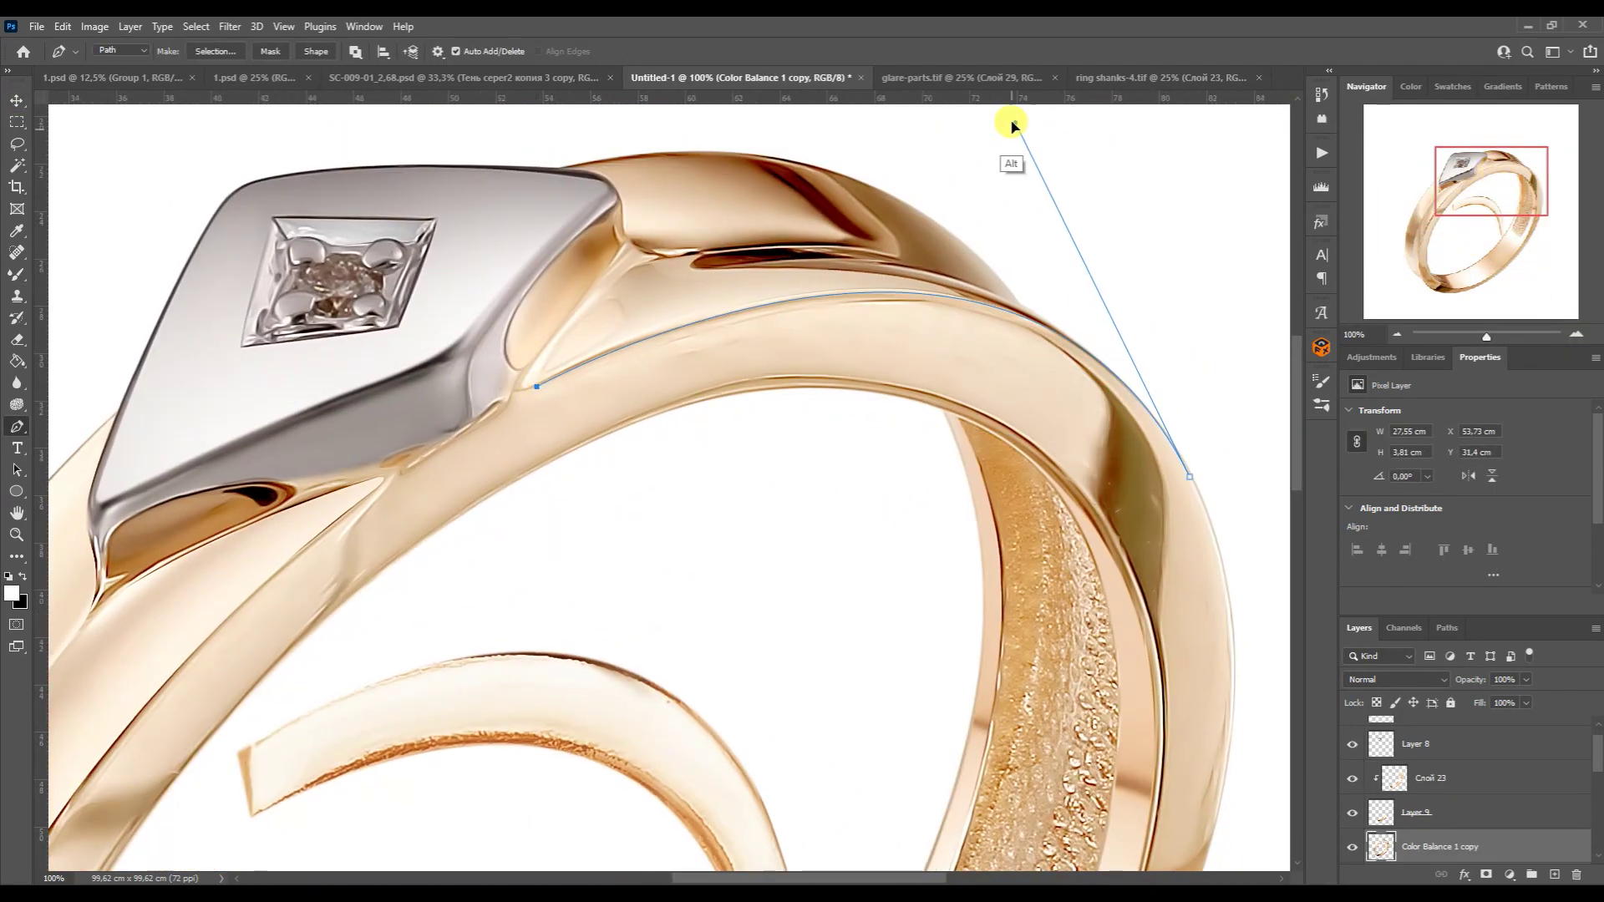
{"action": "left_click", "coordinate": [952, 298]}
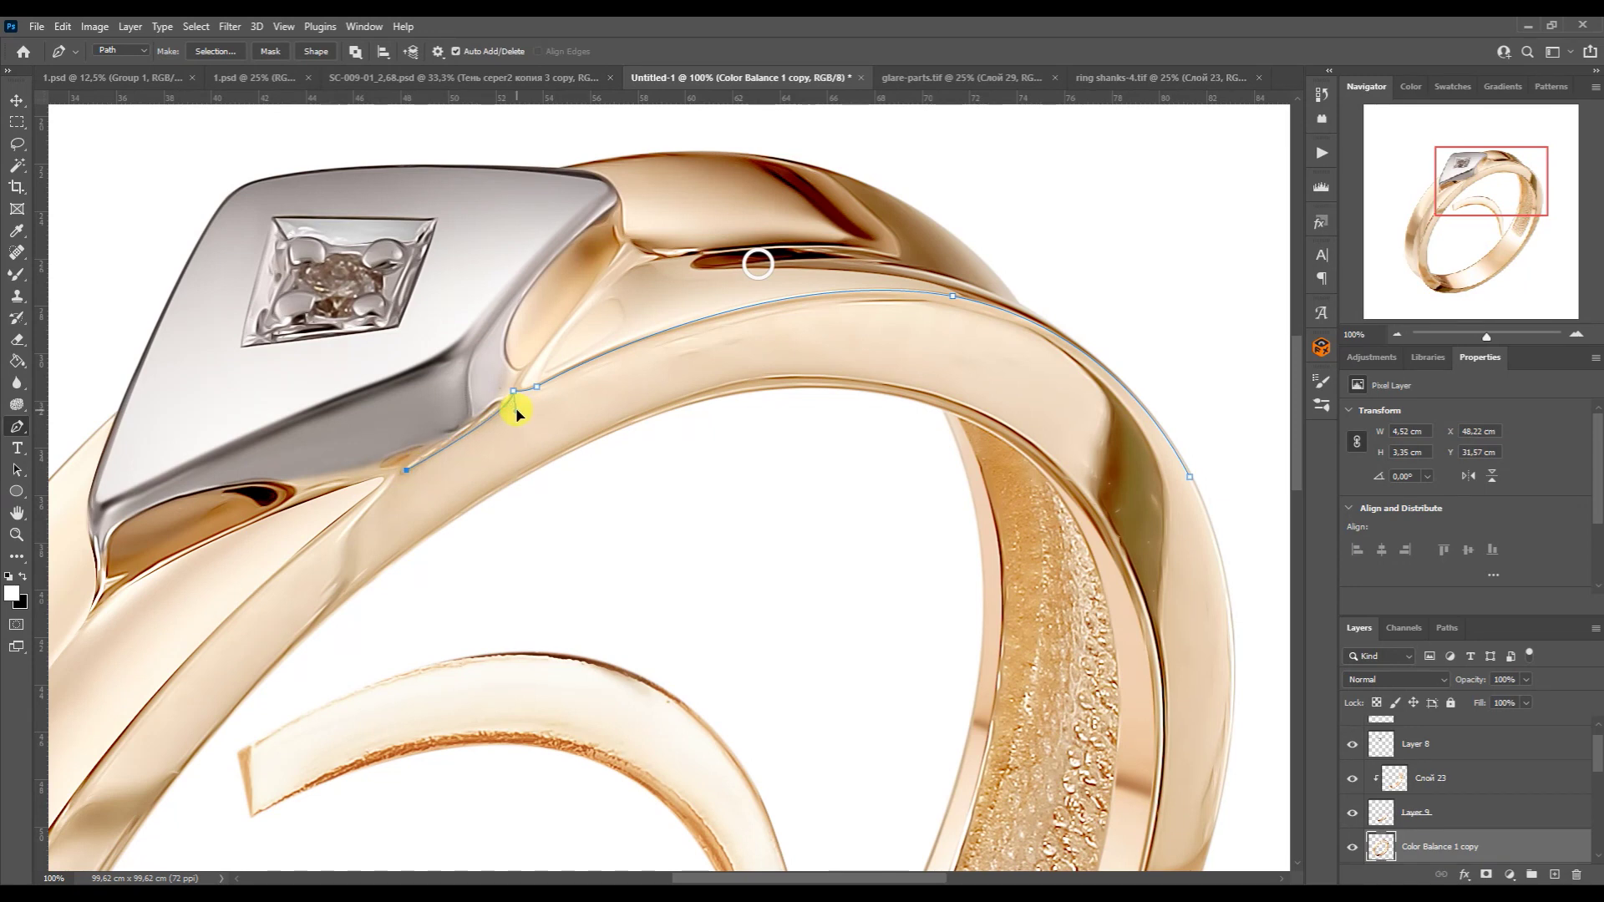
{"action": "left_click_drag", "start_coordinate": [518, 412], "coordinate": [803, 312]}
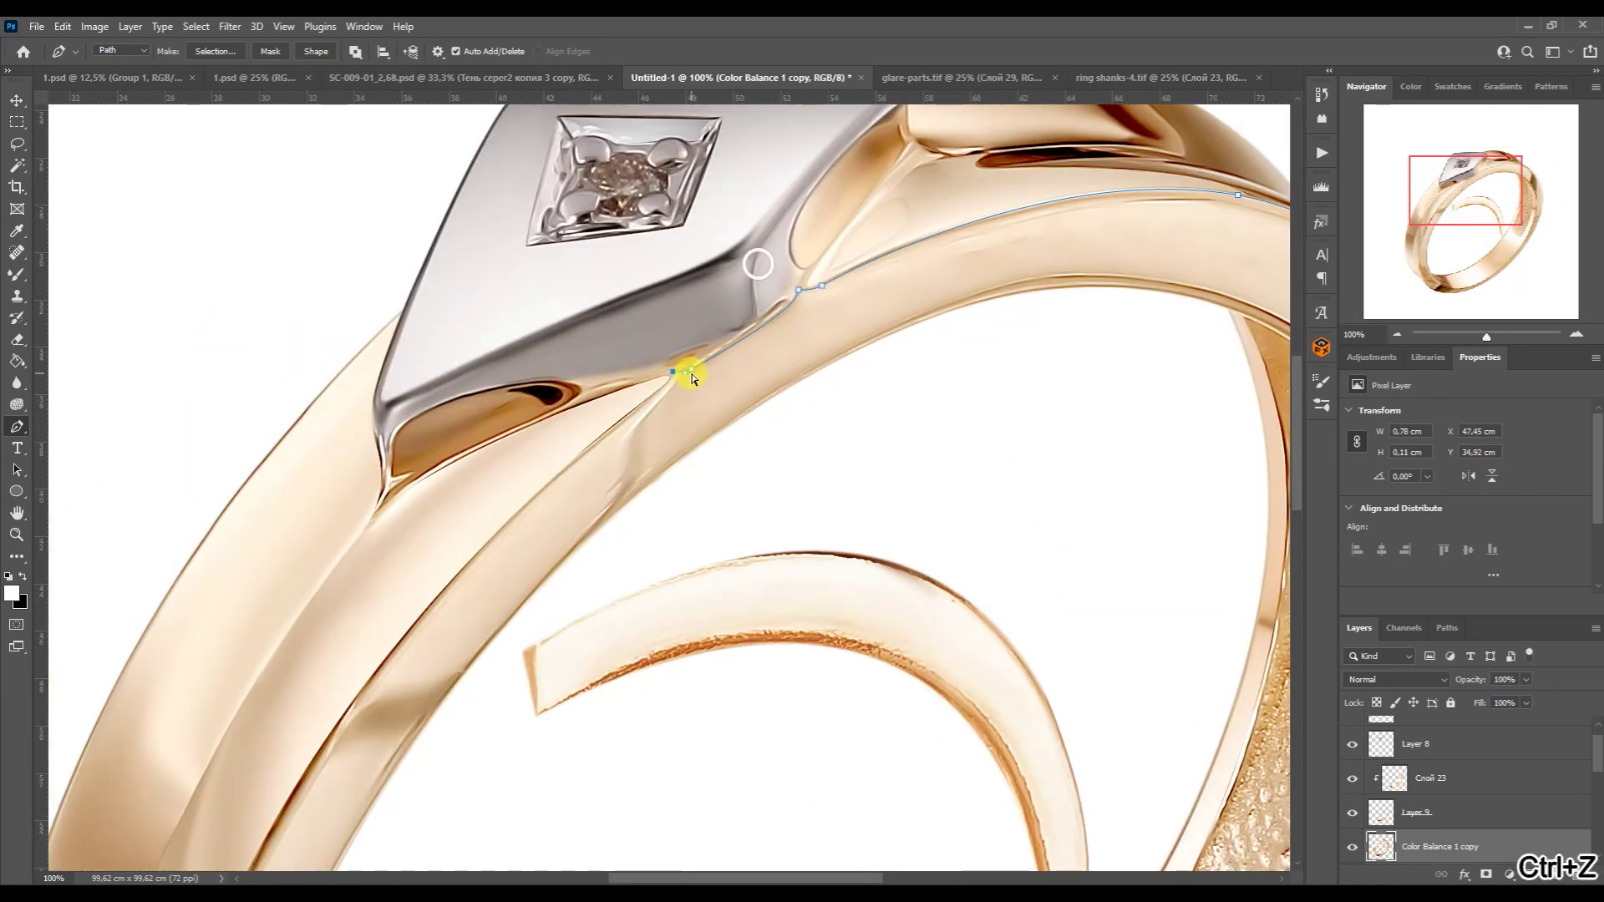
{"action": "left_click_drag", "start_coordinate": [627, 406], "coordinate": [958, 322]}
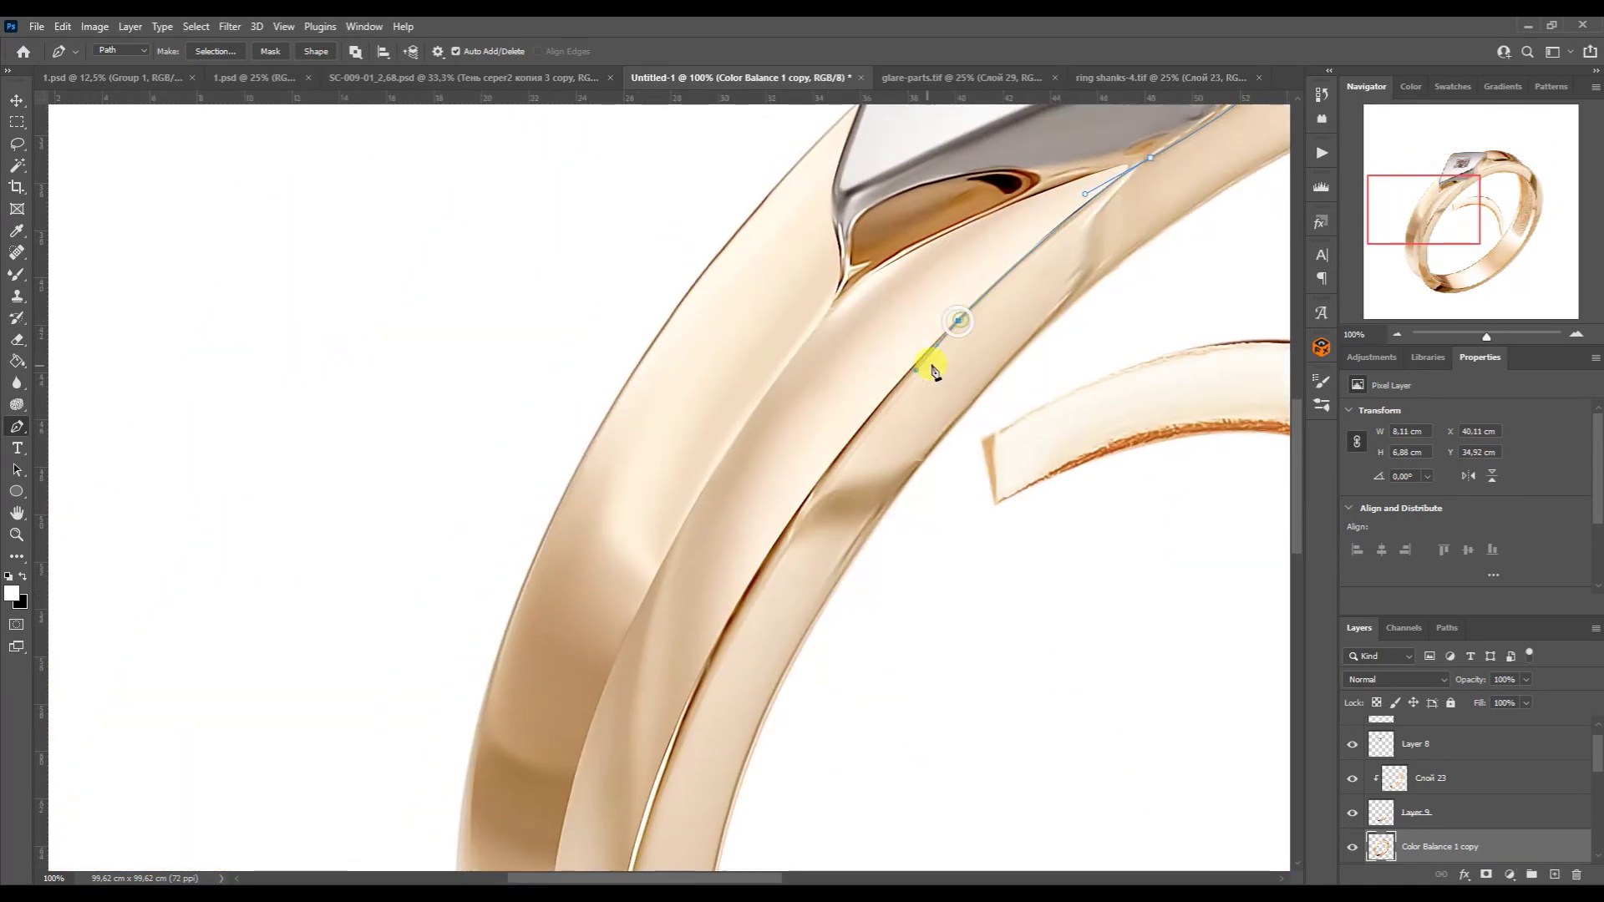
{"action": "left_click_drag", "start_coordinate": [1401, 215], "coordinate": [1398, 223]}
{"action": "left_click", "coordinate": [664, 565]}
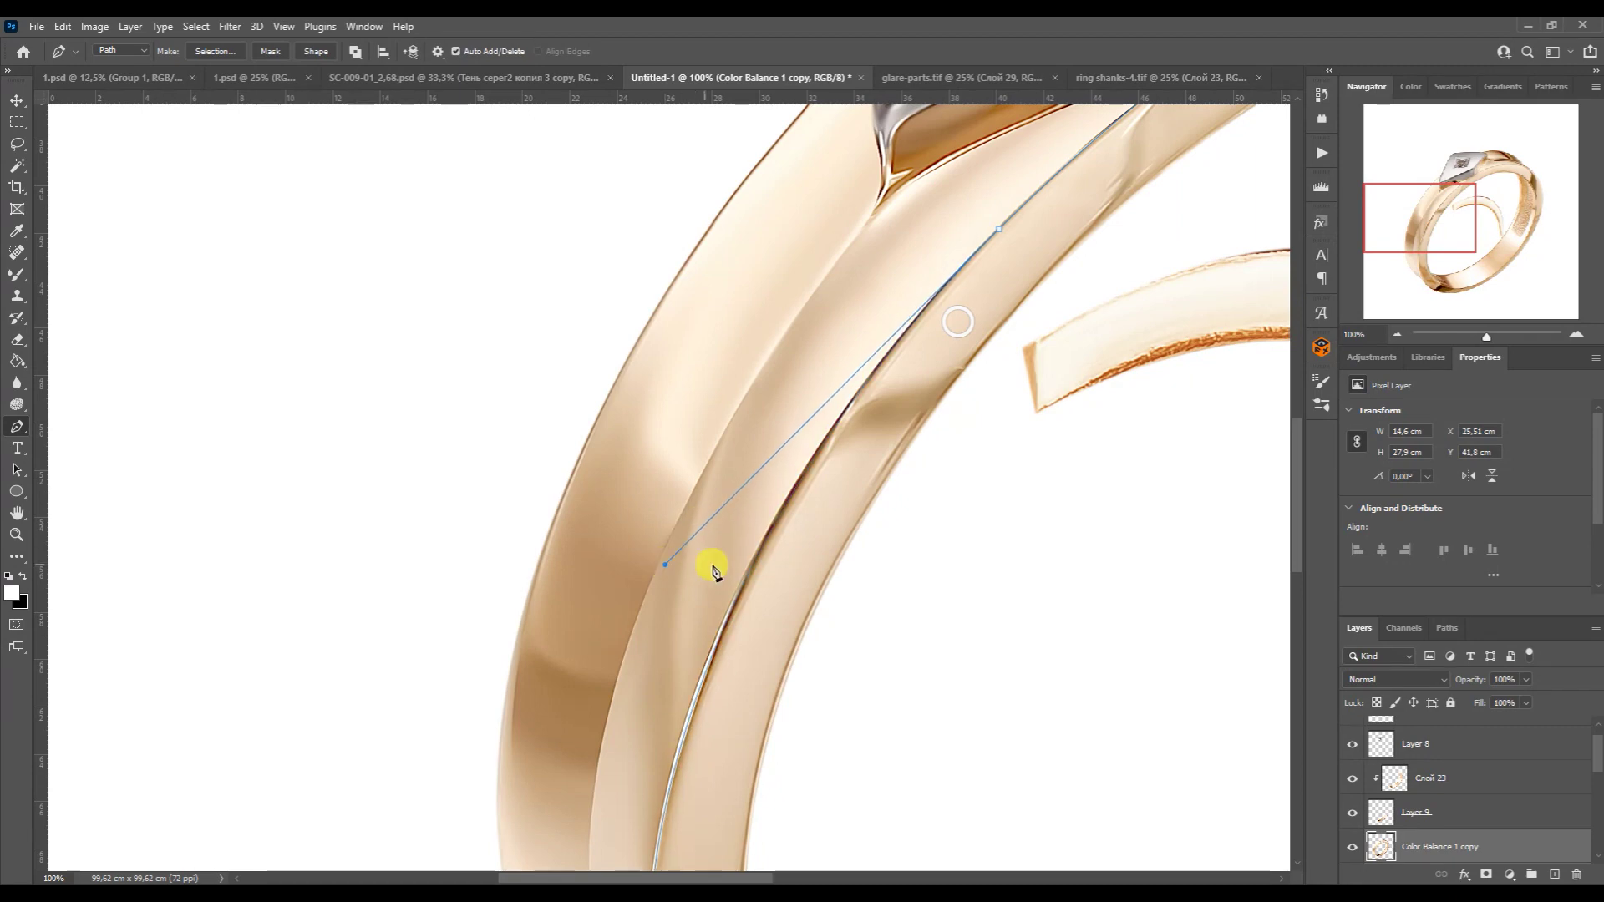
{"action": "scroll", "coordinate": [687, 573], "scroll_direction": "down", "scroll_amount": 5}
{"action": "left_click_drag", "start_coordinate": [1371, 242], "coordinate": [1372, 254]}
{"action": "left_click", "coordinate": [633, 463]}
{"action": "left_click", "coordinate": [1175, 553]}
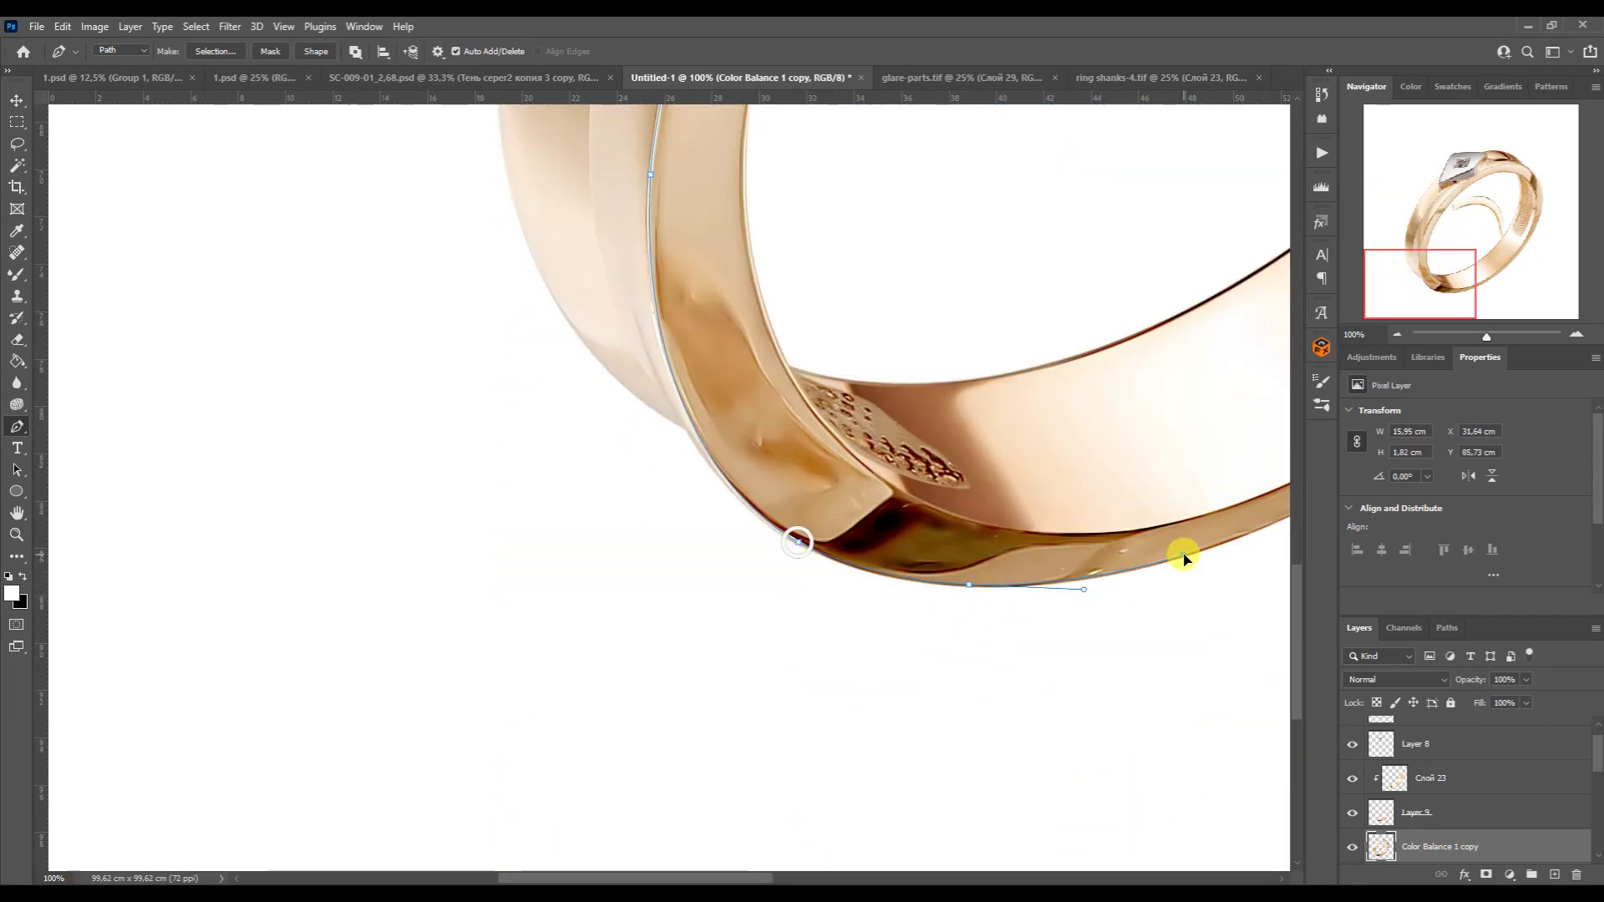
- Continue the path along the band's bottom and right edges
{"action": "scroll", "coordinate": [770, 545], "scroll_direction": "right", "scroll_amount": 5}
{"action": "left_click_drag", "start_coordinate": [774, 548], "coordinate": [1021, 462]}
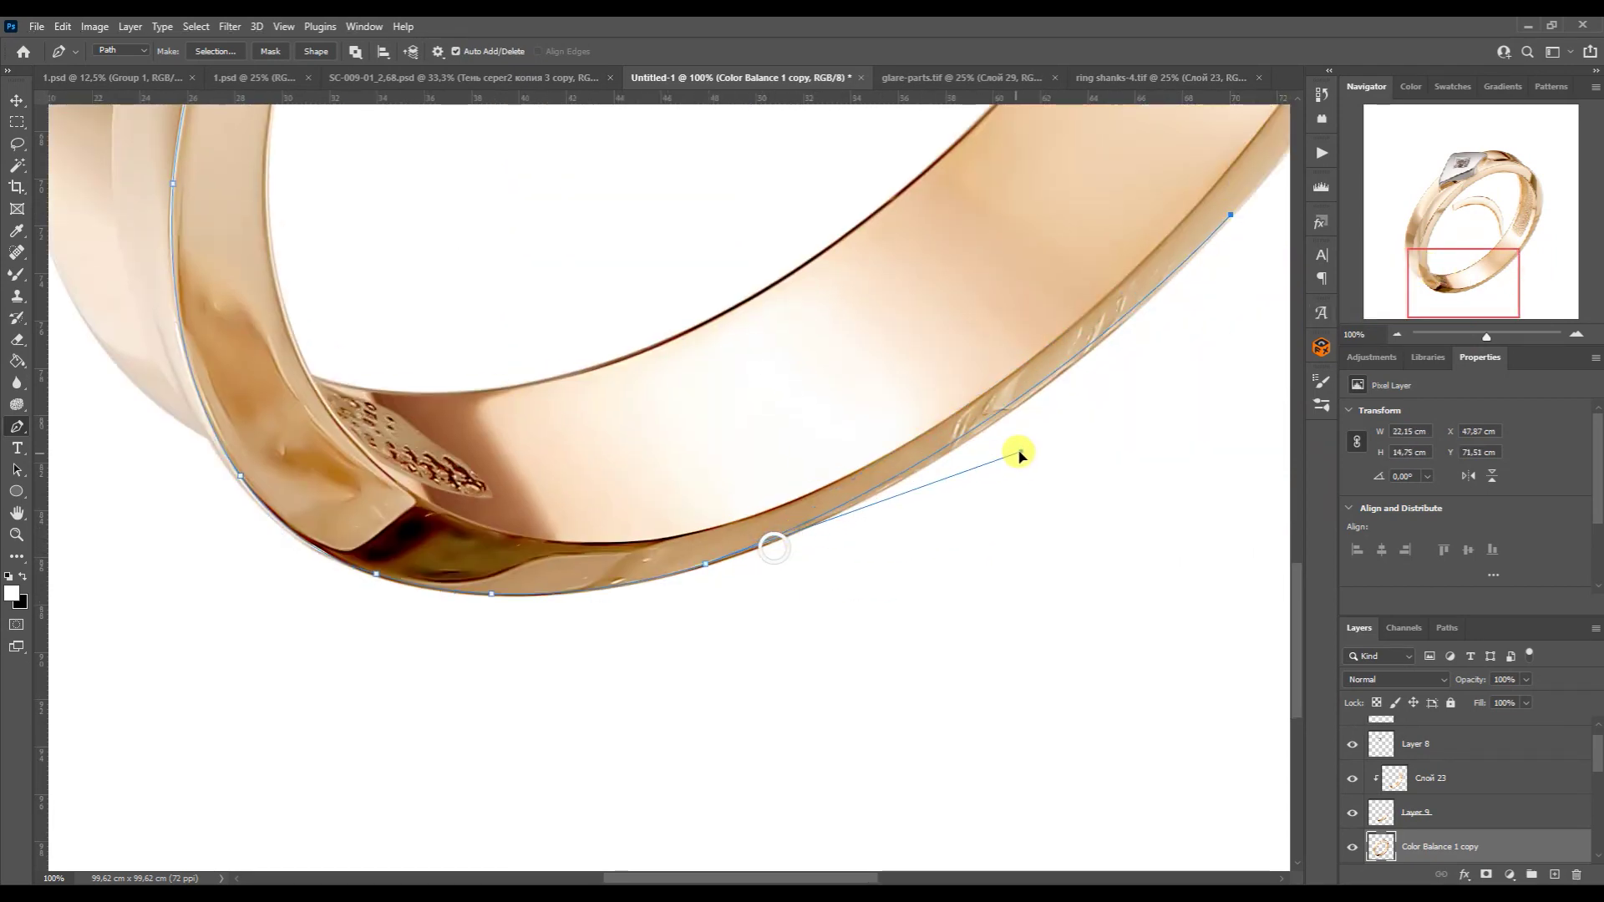
{"action": "scroll", "coordinate": [845, 527], "scroll_direction": "right", "scroll_amount": 5}
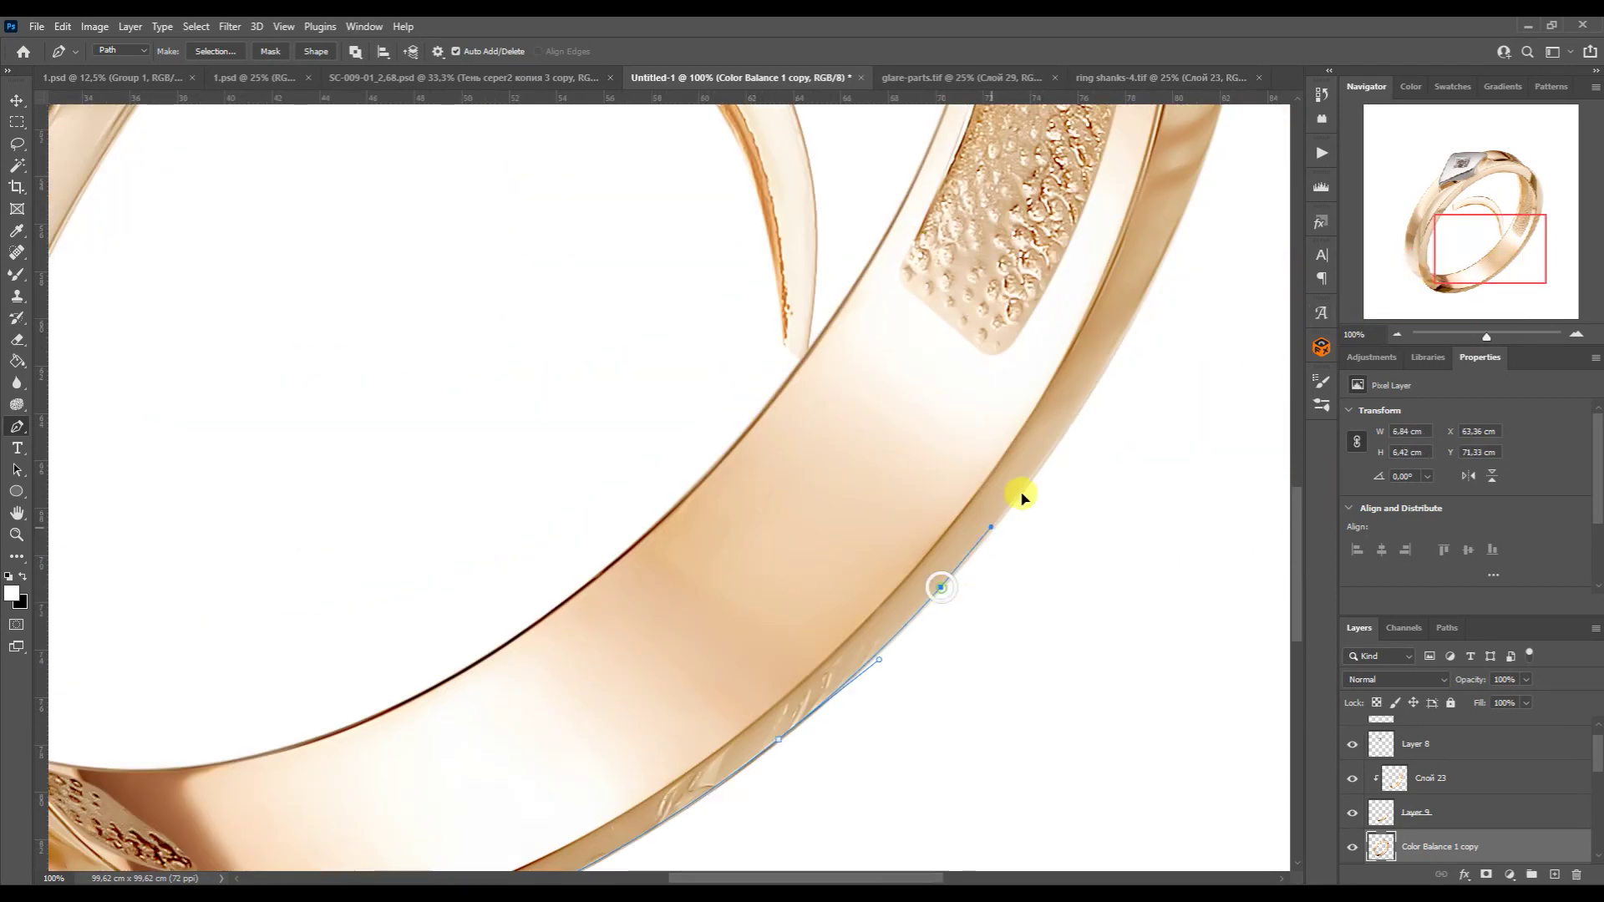
{"action": "scroll", "coordinate": [1020, 493], "scroll_direction": "up", "scroll_amount": 5}
{"action": "left_click_drag", "start_coordinate": [942, 587], "coordinate": [1106, 469]}
{"action": "scroll", "coordinate": [1076, 426], "scroll_direction": "down", "scroll_amount": 3}
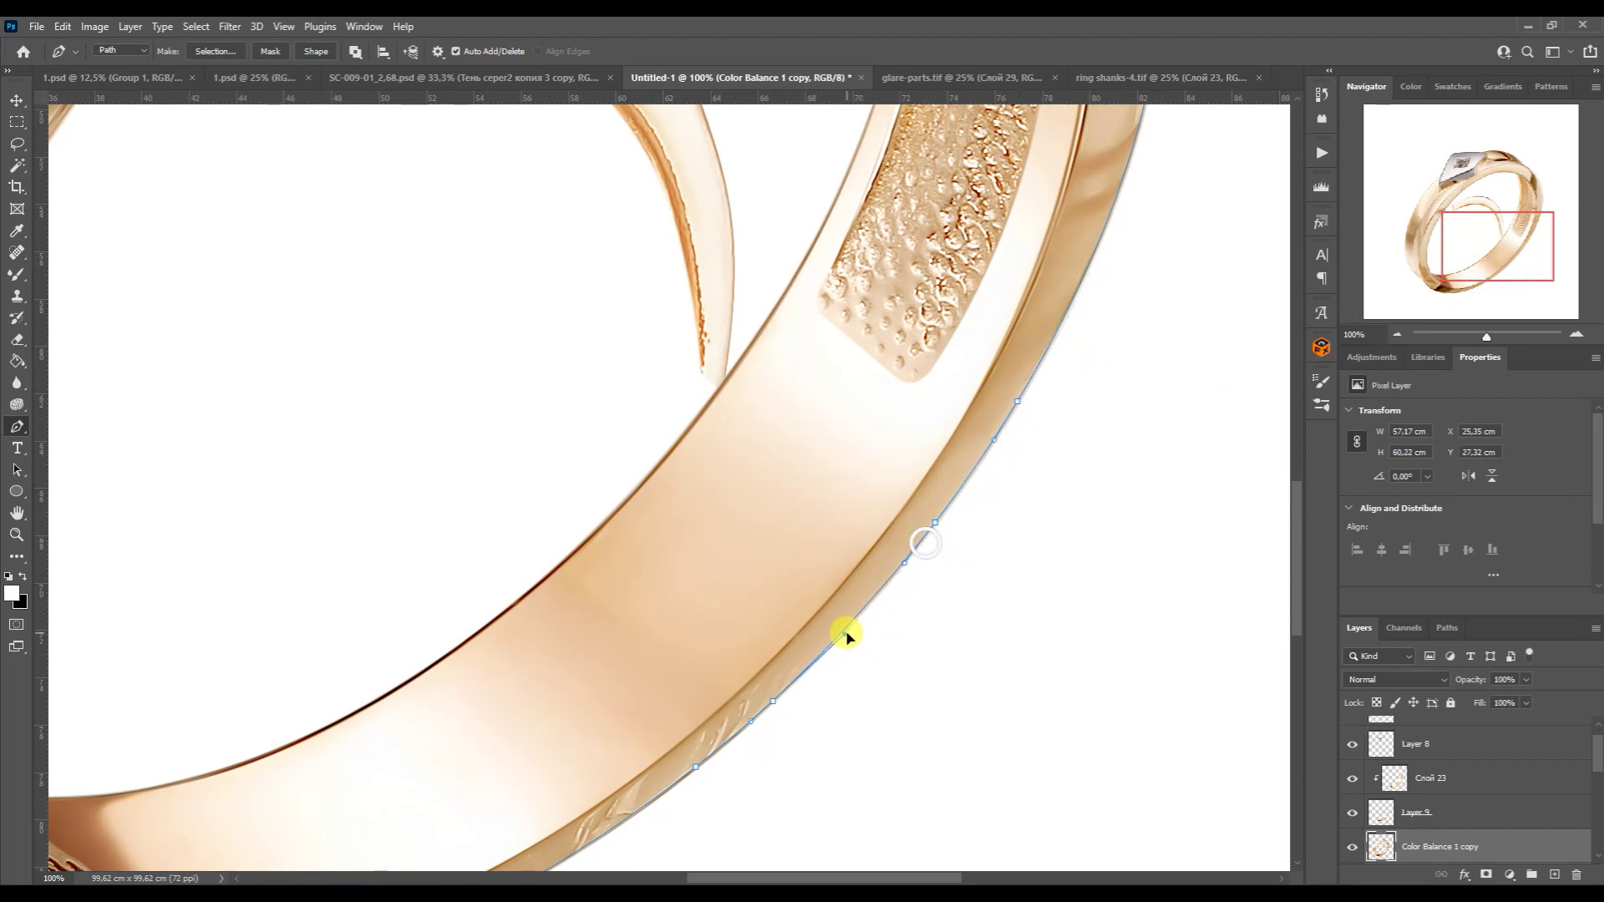
{"action": "scroll", "coordinate": [846, 636], "scroll_direction": "up", "scroll_amount": 10}
{"action": "left_click_drag", "start_coordinate": [1084, 564], "coordinate": [1122, 373]}
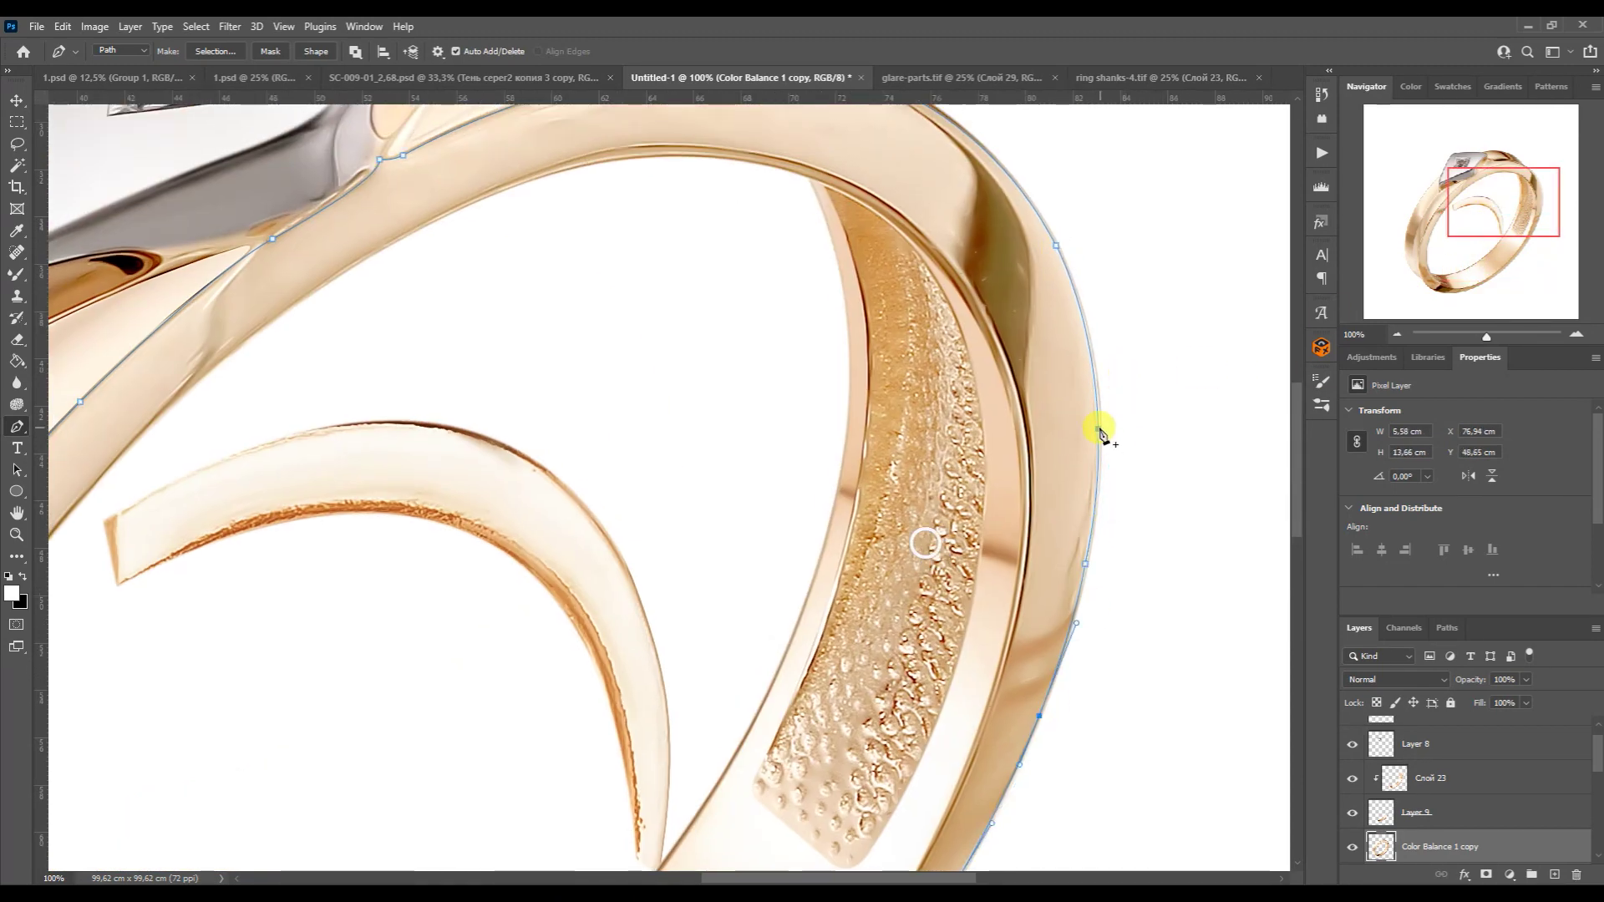
{"action": "scroll", "coordinate": [1119, 501], "scroll_direction": "up", "scroll_amount": 4}
{"action": "scroll", "coordinate": [820, 340], "scroll_direction": "left", "scroll_amount": 3}
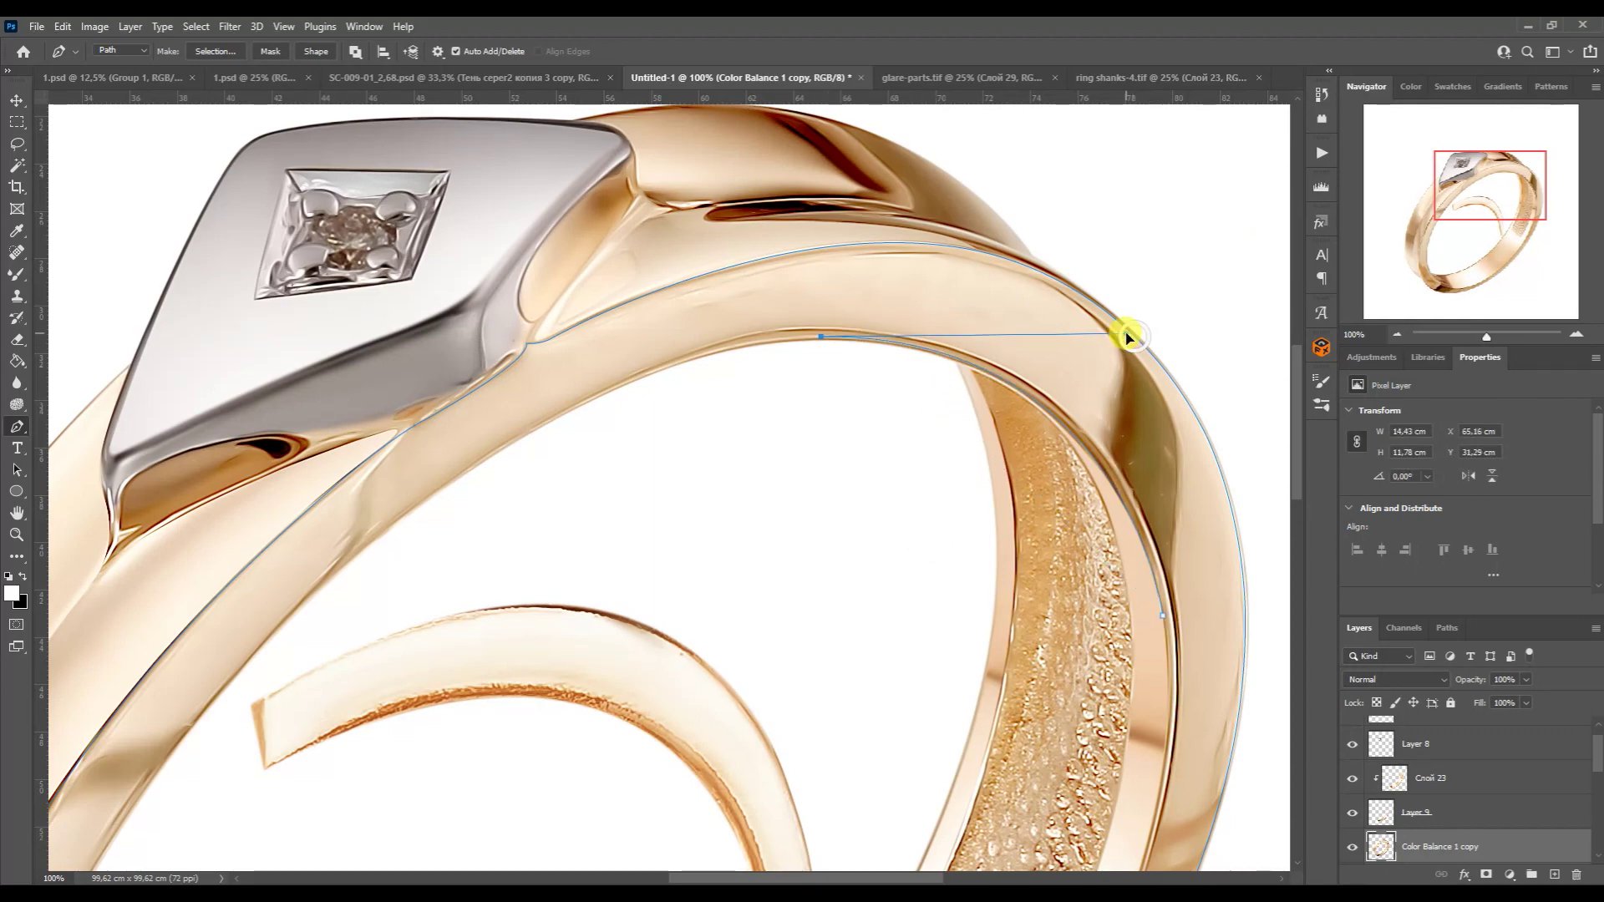
{"action": "scroll", "coordinate": [1181, 711], "scroll_direction": "down", "scroll_amount": 5}
{"action": "left_click_drag", "start_coordinate": [940, 711], "coordinate": [1141, 428]}
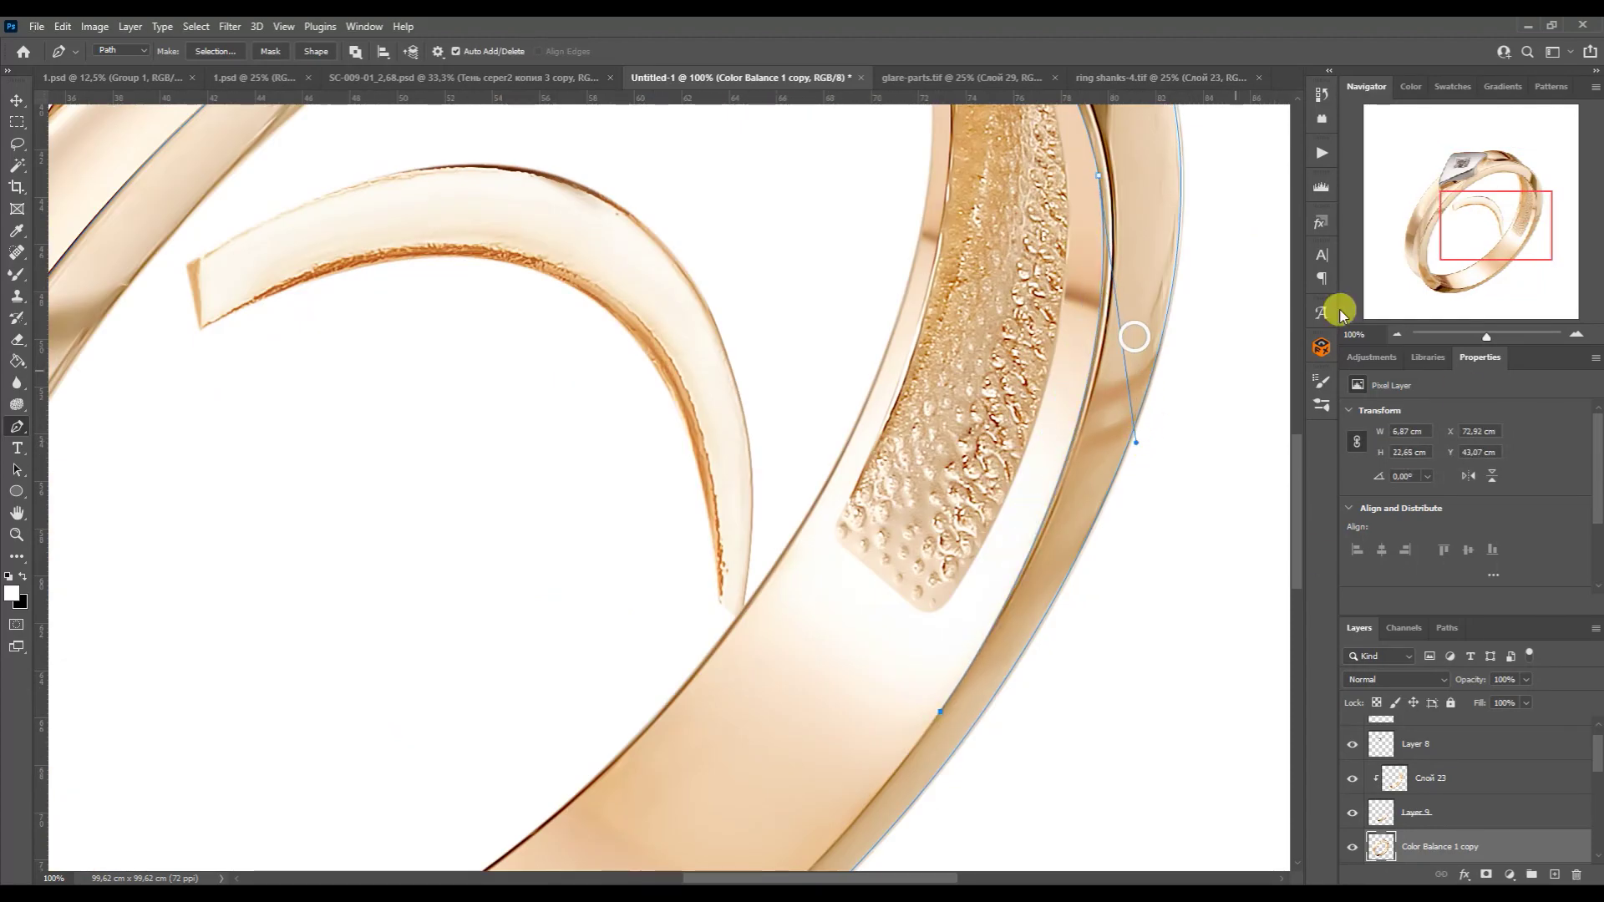
{"action": "scroll", "coordinate": [567, 735], "scroll_direction": "down", "scroll_amount": 5}
{"action": "scroll", "coordinate": [867, 634], "scroll_direction": "left", "scroll_amount": 5}
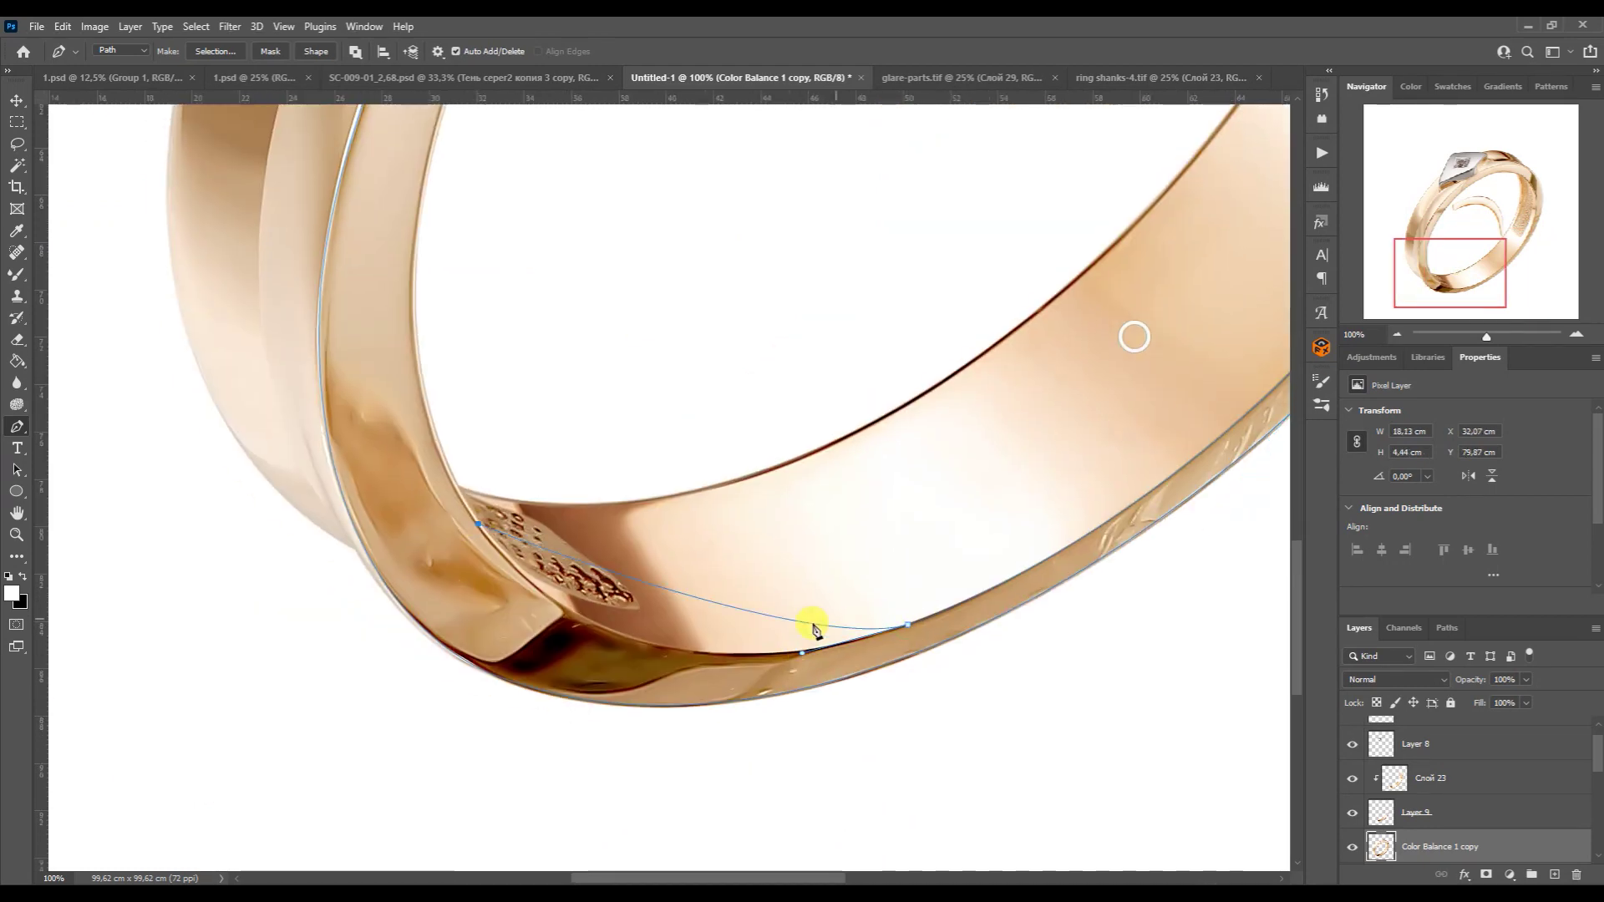
{"action": "left_click_drag", "start_coordinate": [595, 735], "coordinate": [590, 728]}
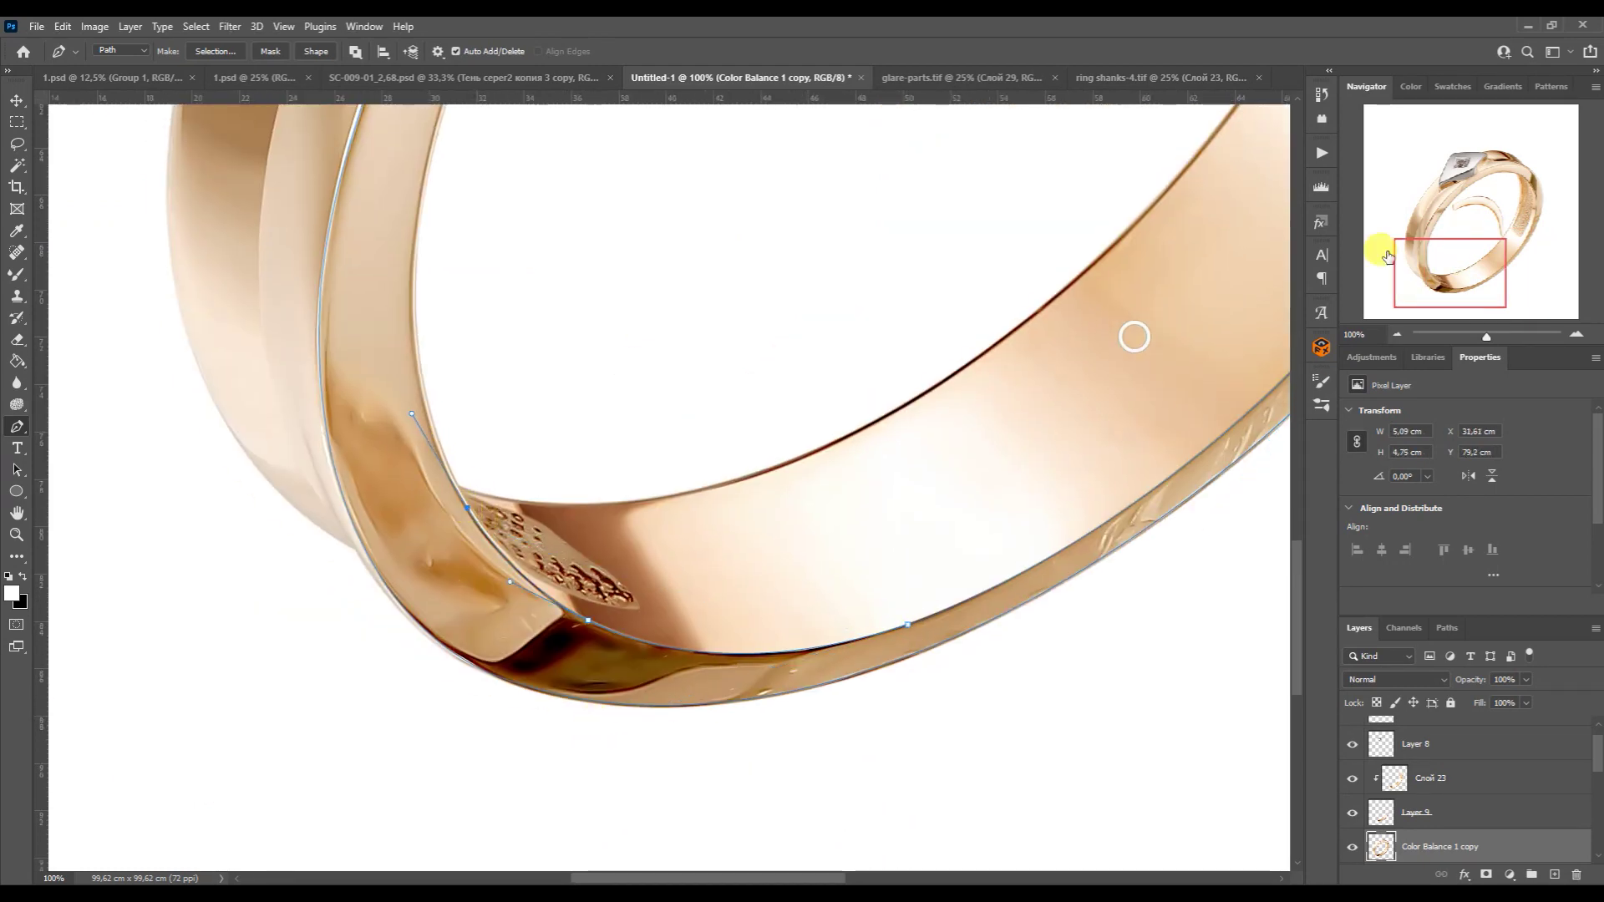
- Finish the path along the inner band edge and ring top, then copy the band to its own layer
{"action": "scroll", "coordinate": [845, 326], "scroll_direction": "up", "scroll_amount": 4}
{"action": "scroll", "coordinate": [845, 326], "scroll_direction": "left", "scroll_amount": 2}
{"action": "mouse_move", "coordinate": [708, 173]}
{"action": "left_mouse_down"}
{"action": "mouse_move", "coordinate": [448, 555]}
{"action": "mouse_move", "coordinate": [449, 531]}
{"action": "left_mouse_up"}
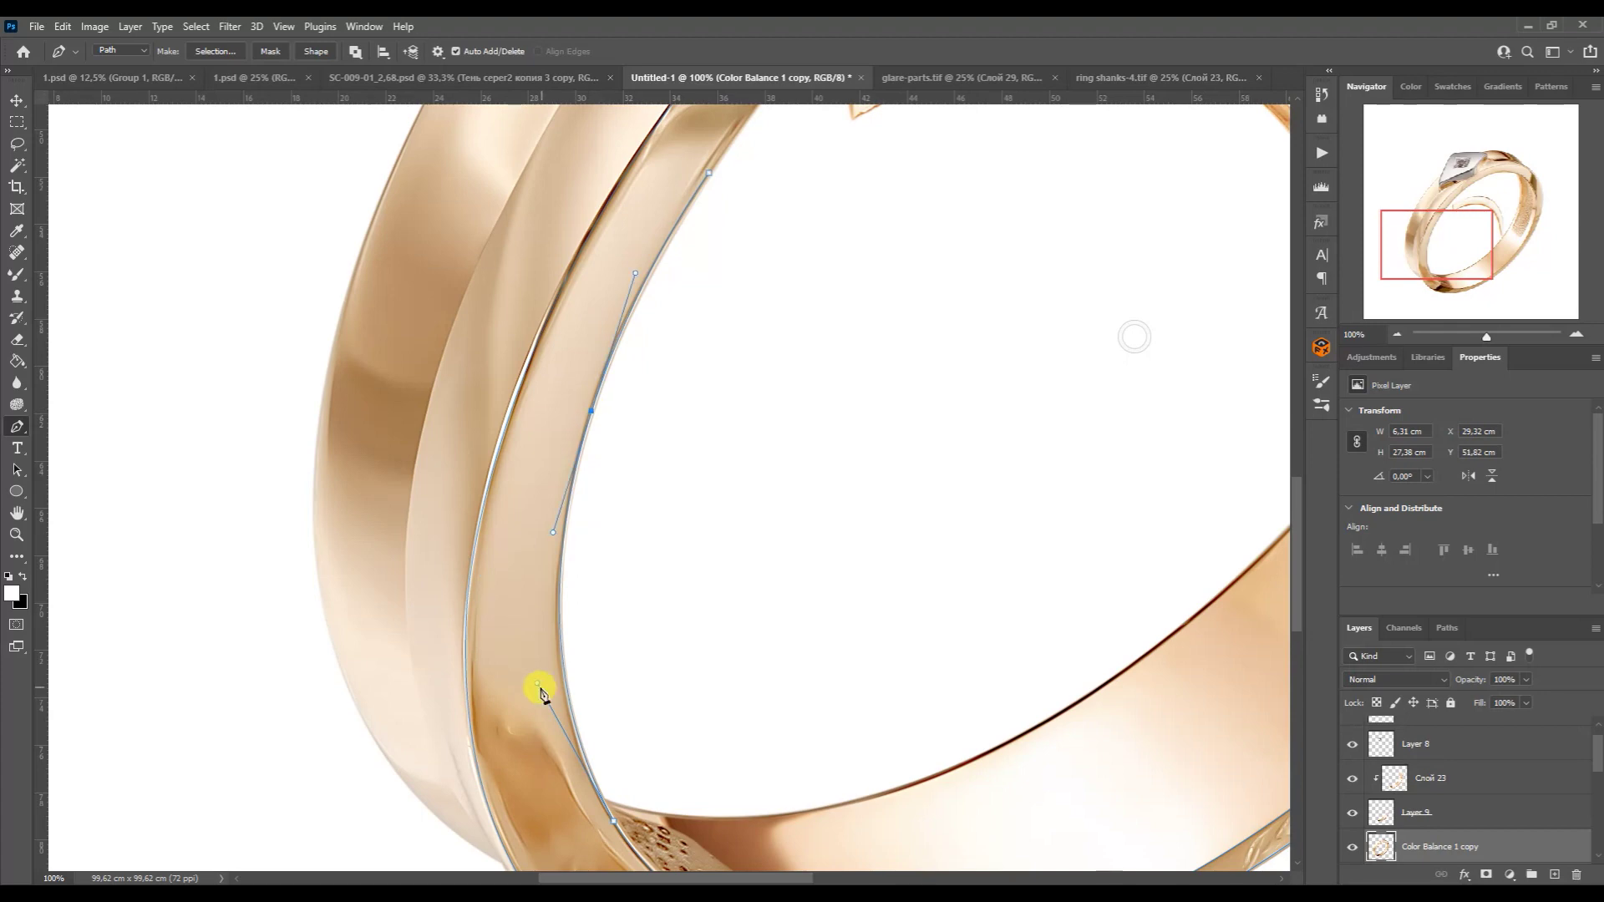
{"action": "scroll", "coordinate": [536, 687], "scroll_direction": "down", "scroll_amount": 3}
{"action": "scroll", "coordinate": [616, 562], "scroll_direction": "left", "scroll_amount": 1}
{"action": "scroll", "coordinate": [618, 526], "scroll_direction": "up", "scroll_amount": 3}
{"action": "scroll", "coordinate": [593, 507], "scroll_direction": "up", "scroll_amount": 3}
{"action": "left_click_drag", "start_coordinate": [1365, 240], "coordinate": [1390, 215]}
{"action": "mouse_move", "coordinate": [432, 626]}
{"action": "left_mouse_down"}
{"action": "mouse_move", "coordinate": [757, 169]}
{"action": "mouse_move", "coordinate": [566, 434]}
{"action": "left_mouse_up"}
{"action": "left_click", "coordinate": [1380, 846], "text": "ctrl"}
{"action": "left_click_drag", "start_coordinate": [837, 250], "coordinate": [999, 159]}
{"action": "left_click_drag", "start_coordinate": [1207, 182], "coordinate": [1146, 159]}
{"action": "left_click", "coordinate": [17, 100]}
{"action": "left_click_drag", "start_coordinate": [1421, 777], "coordinate": [1385, 740]}
- Select Слой 29 and rotate the band piece into position
{"action": "left_click", "coordinate": [1396, 334]}
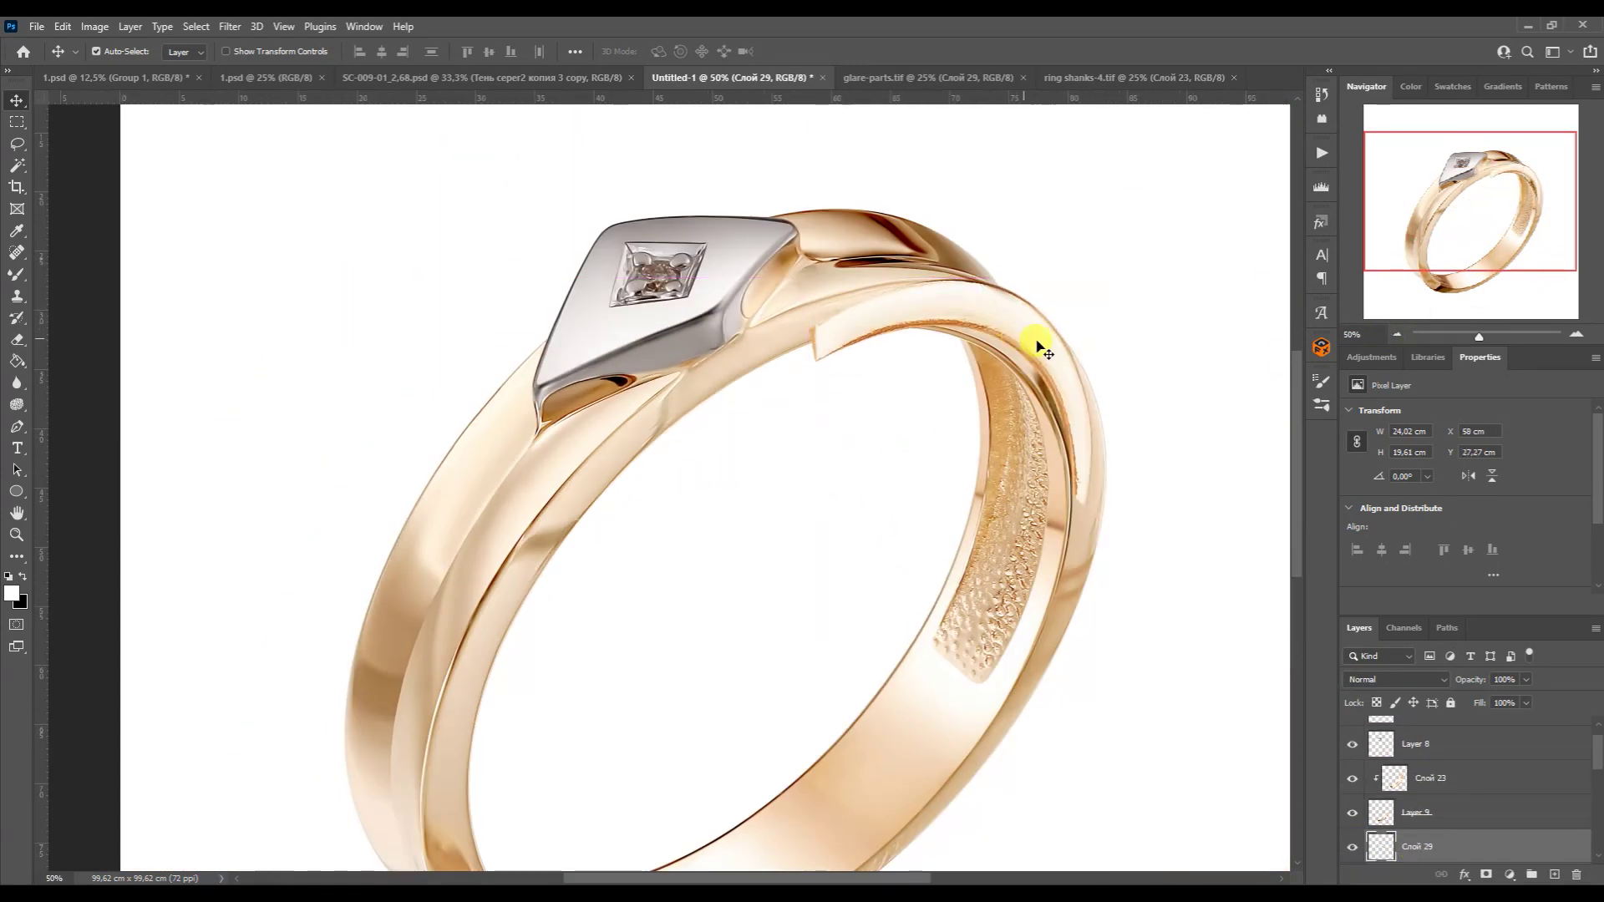
{"action": "left_click", "coordinate": [1386, 812]}
{"action": "key", "text": "ctrl+t"}
{"action": "left_click_drag", "start_coordinate": [1141, 555], "coordinate": [716, 526]}
{"action": "key", "text": "Return"}
- Warp the band piece so it wraps around the ring's outer band
{"action": "key", "text": "ctrl+t"}
{"action": "left_click_drag", "start_coordinate": [1105, 504], "coordinate": [1122, 501]}
{"action": "left_click_drag", "start_coordinate": [1104, 617], "coordinate": [1094, 700]}
{"action": "left_click_drag", "start_coordinate": [987, 700], "coordinate": [1028, 763]}
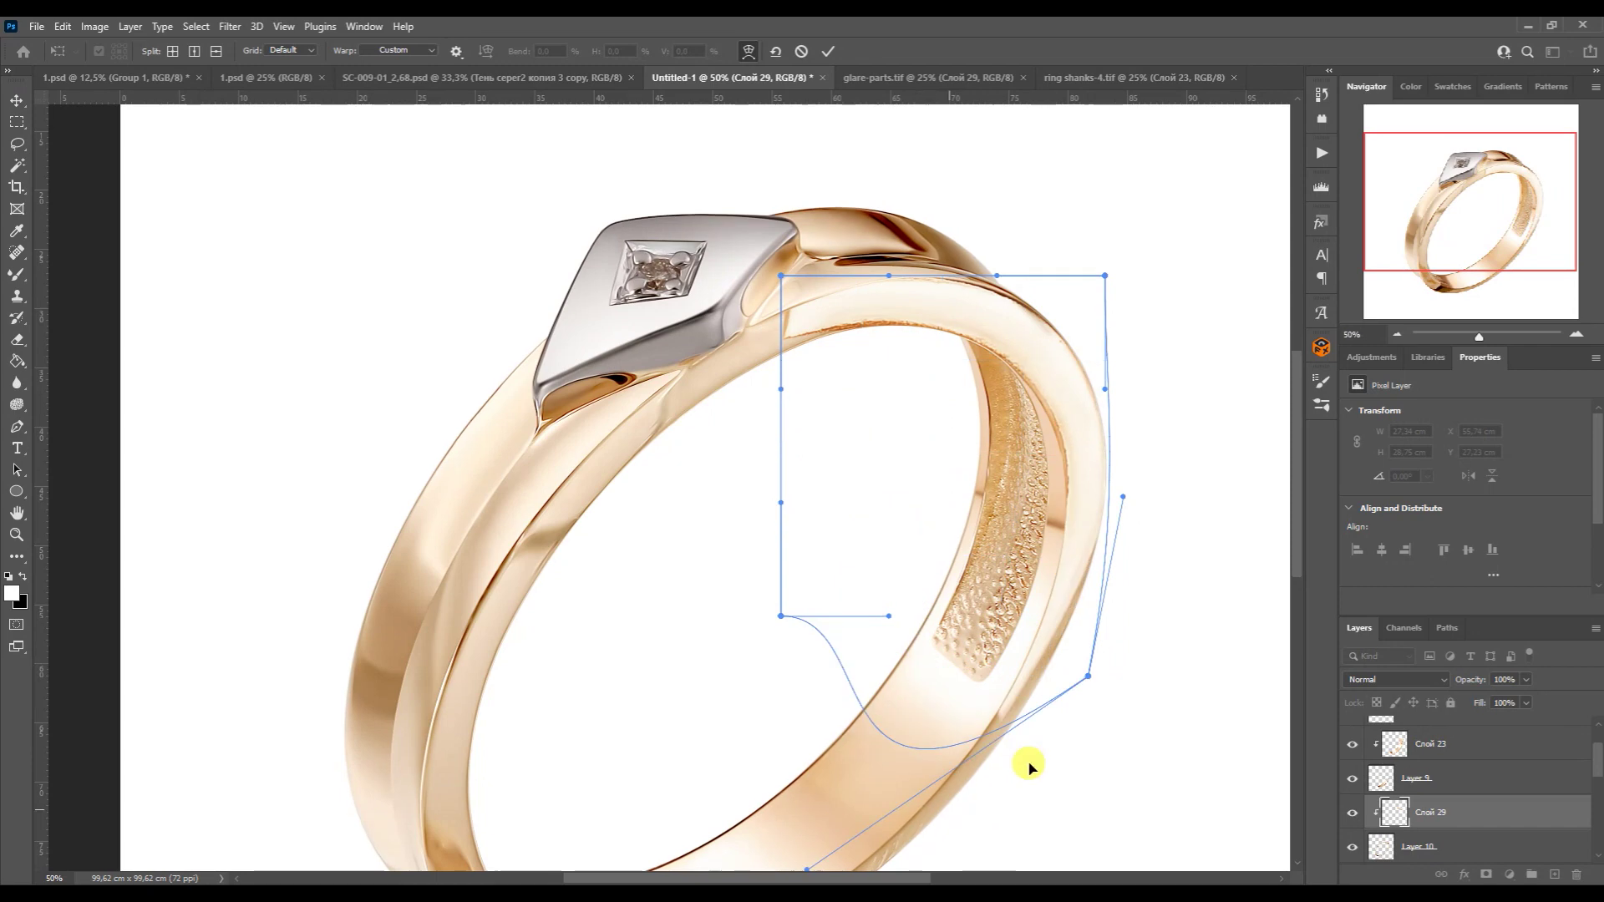
{"action": "left_click_drag", "start_coordinate": [1104, 276], "coordinate": [1115, 261]}
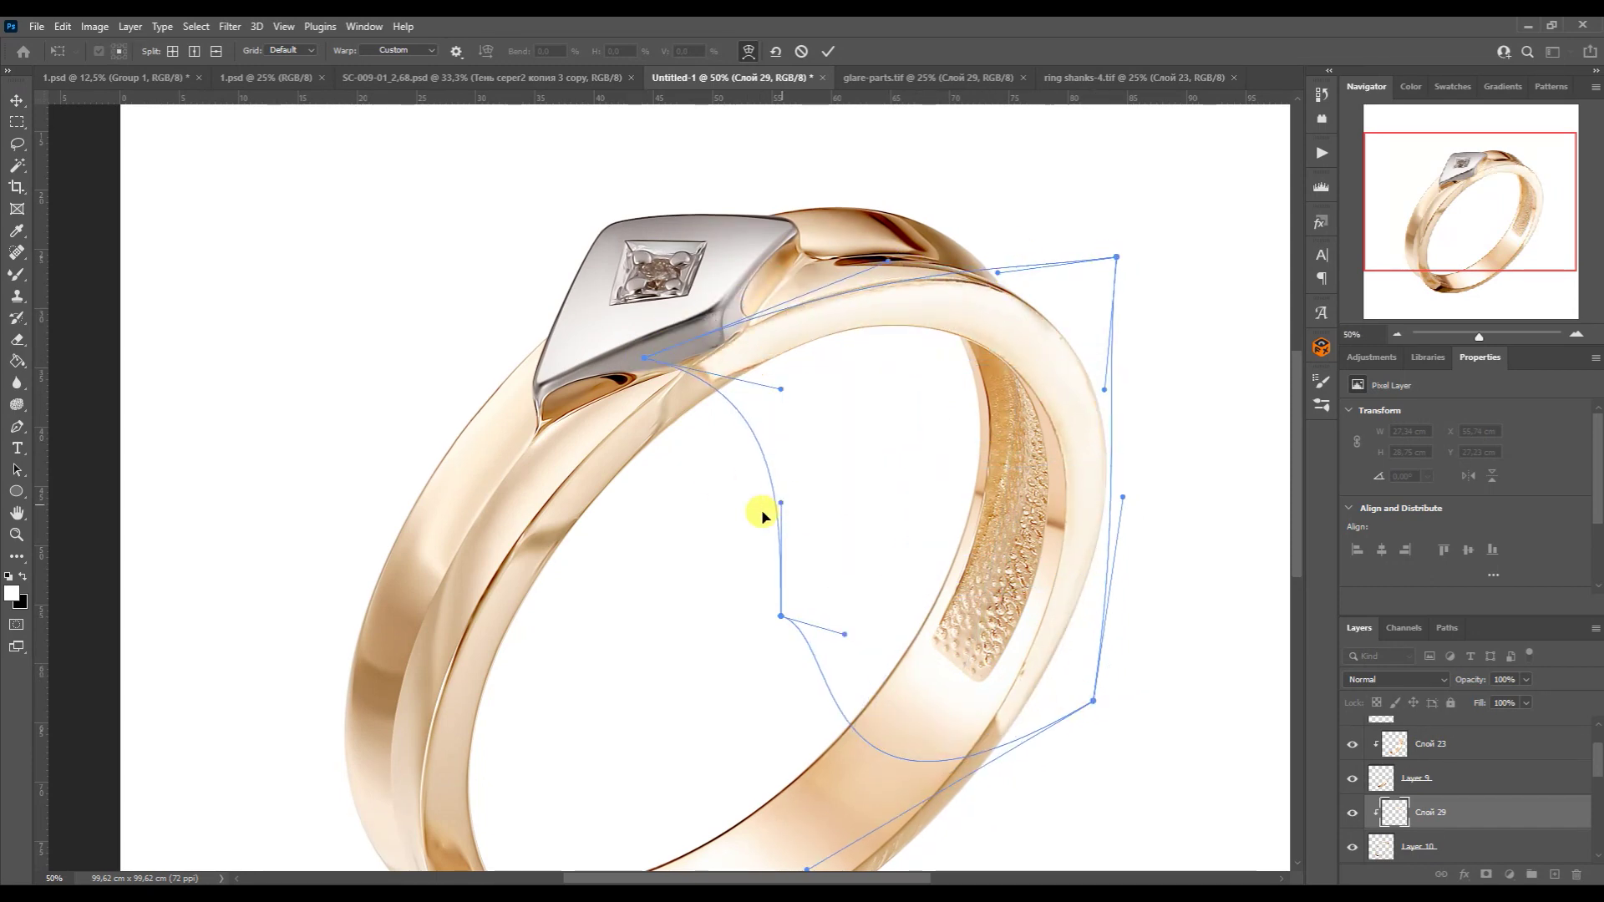
{"action": "left_click_drag", "start_coordinate": [780, 275], "coordinate": [507, 488]}
{"action": "left_click_drag", "start_coordinate": [802, 332], "coordinate": [769, 210]}
{"action": "left_click_drag", "start_coordinate": [780, 616], "coordinate": [642, 741]}
{"action": "left_click_drag", "start_coordinate": [1093, 582], "coordinate": [1129, 600]}
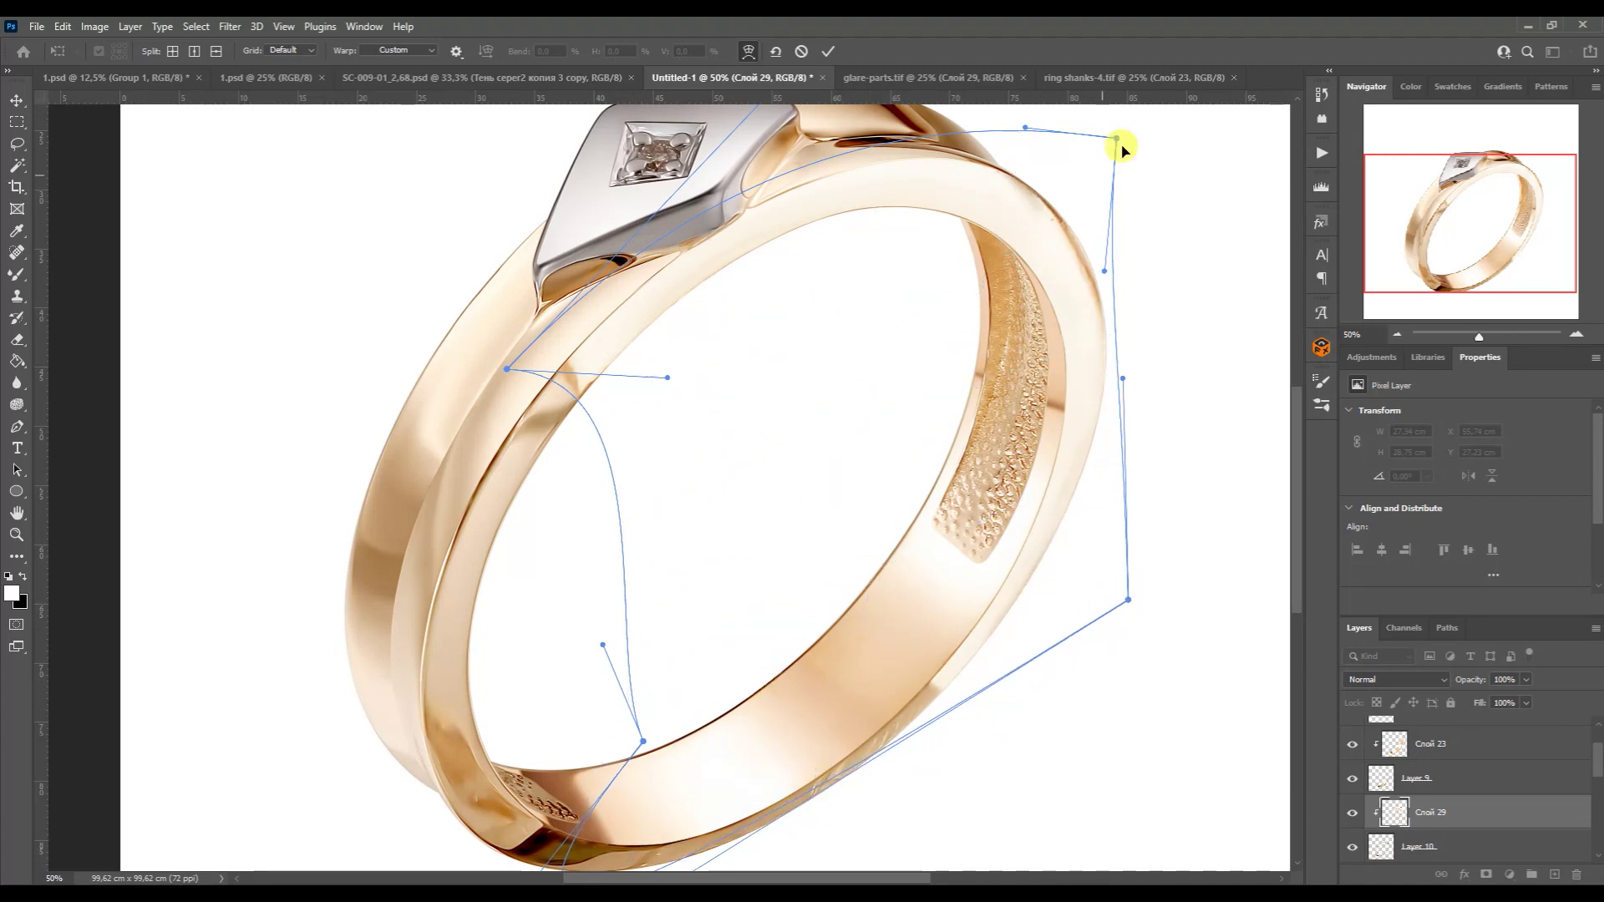
{"action": "left_click_drag", "start_coordinate": [1117, 139], "coordinate": [1151, 106]}
{"action": "left_click_drag", "start_coordinate": [507, 368], "coordinate": [387, 500]}
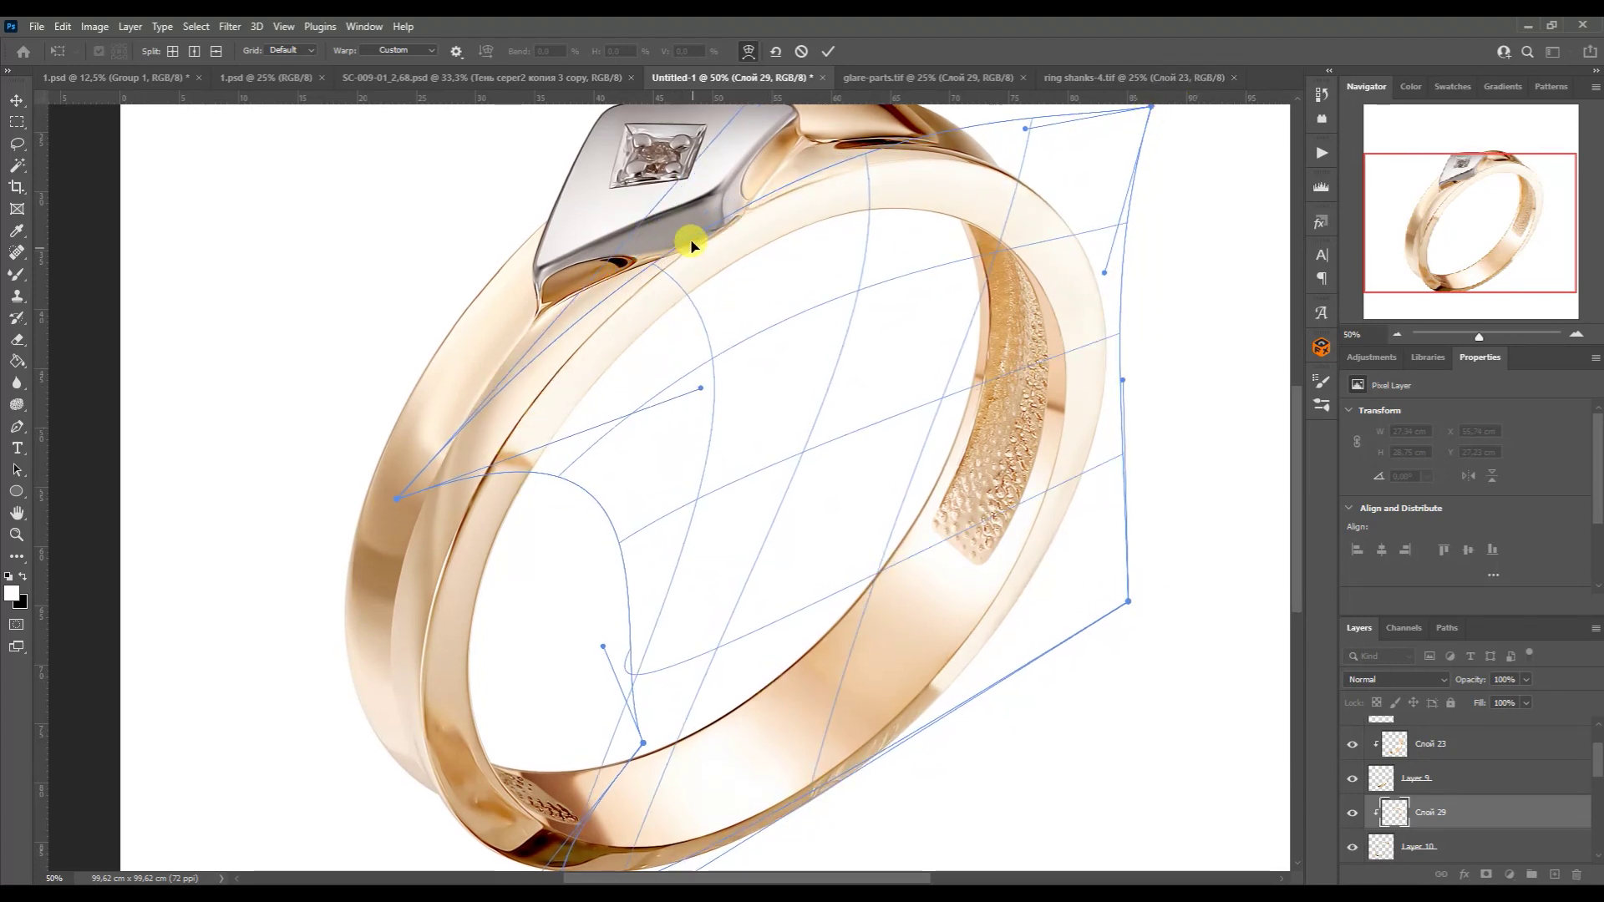
{"action": "key", "text": "Return"}
- Duplicate the warped band, reshape the copy and put it in Warp mode
{"action": "key", "text": "ctrl+j"}
{"action": "key", "text": "ctrl+t"}
{"action": "left_click_drag", "start_coordinate": [995, 240], "coordinate": [529, 752]}
{"action": "key", "text": "Return"}
{"action": "key", "text": "ctrl+t"}
{"action": "right_click", "coordinate": [794, 485]}
{"action": "left_click", "coordinate": [939, 603]}
- Warp the copy's corners and edges onto the ring's lower band
{"action": "left_click_drag", "start_coordinate": [611, 204], "coordinate": [774, 158]}
{"action": "left_click_drag", "start_coordinate": [423, 204], "coordinate": [362, 206]}
{"action": "scroll", "coordinate": [417, 660], "scroll_direction": "down", "scroll_amount": 3}
{"action": "left_click_drag", "start_coordinate": [416, 748], "coordinate": [399, 772]}
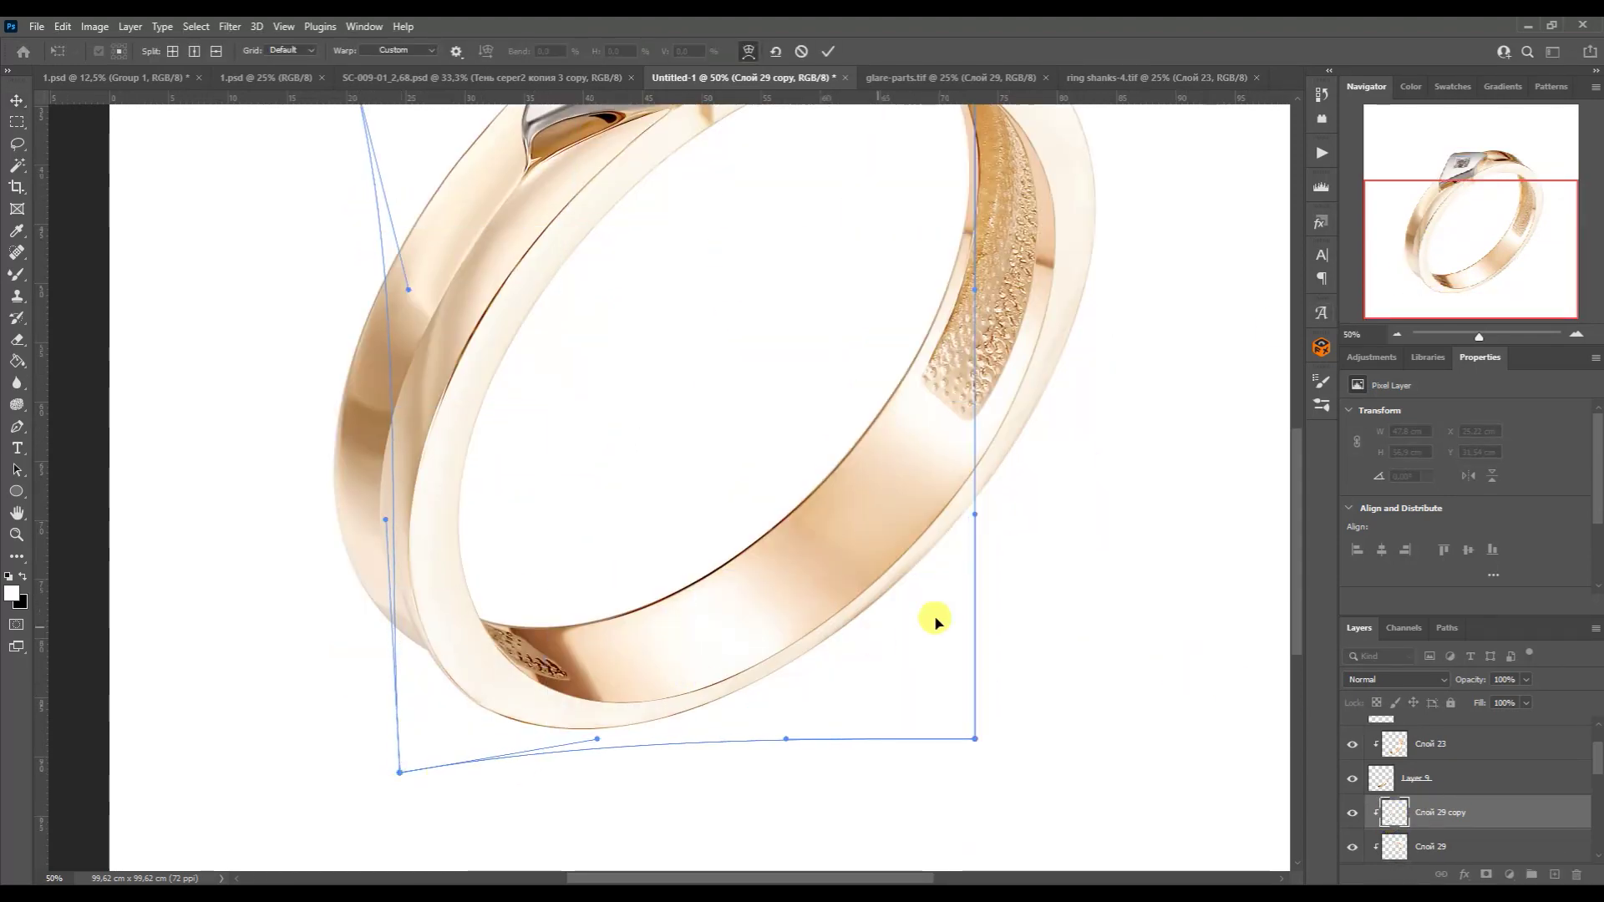
{"action": "left_click_drag", "start_coordinate": [974, 516], "coordinate": [1053, 443]}
{"action": "left_click_drag", "start_coordinate": [974, 727], "coordinate": [1012, 759]}
{"action": "key", "text": "Return"}
- Run the Blur Metal MAX action from the Actions list
{"action": "key", "text": "e"}
{"action": "scroll", "coordinate": [687, 207], "scroll_direction": "up", "scroll_amount": 3}
{"action": "left_click", "coordinate": [1322, 153]}
{"action": "double_click", "coordinate": [1217, 287], "text": "ctrl"}
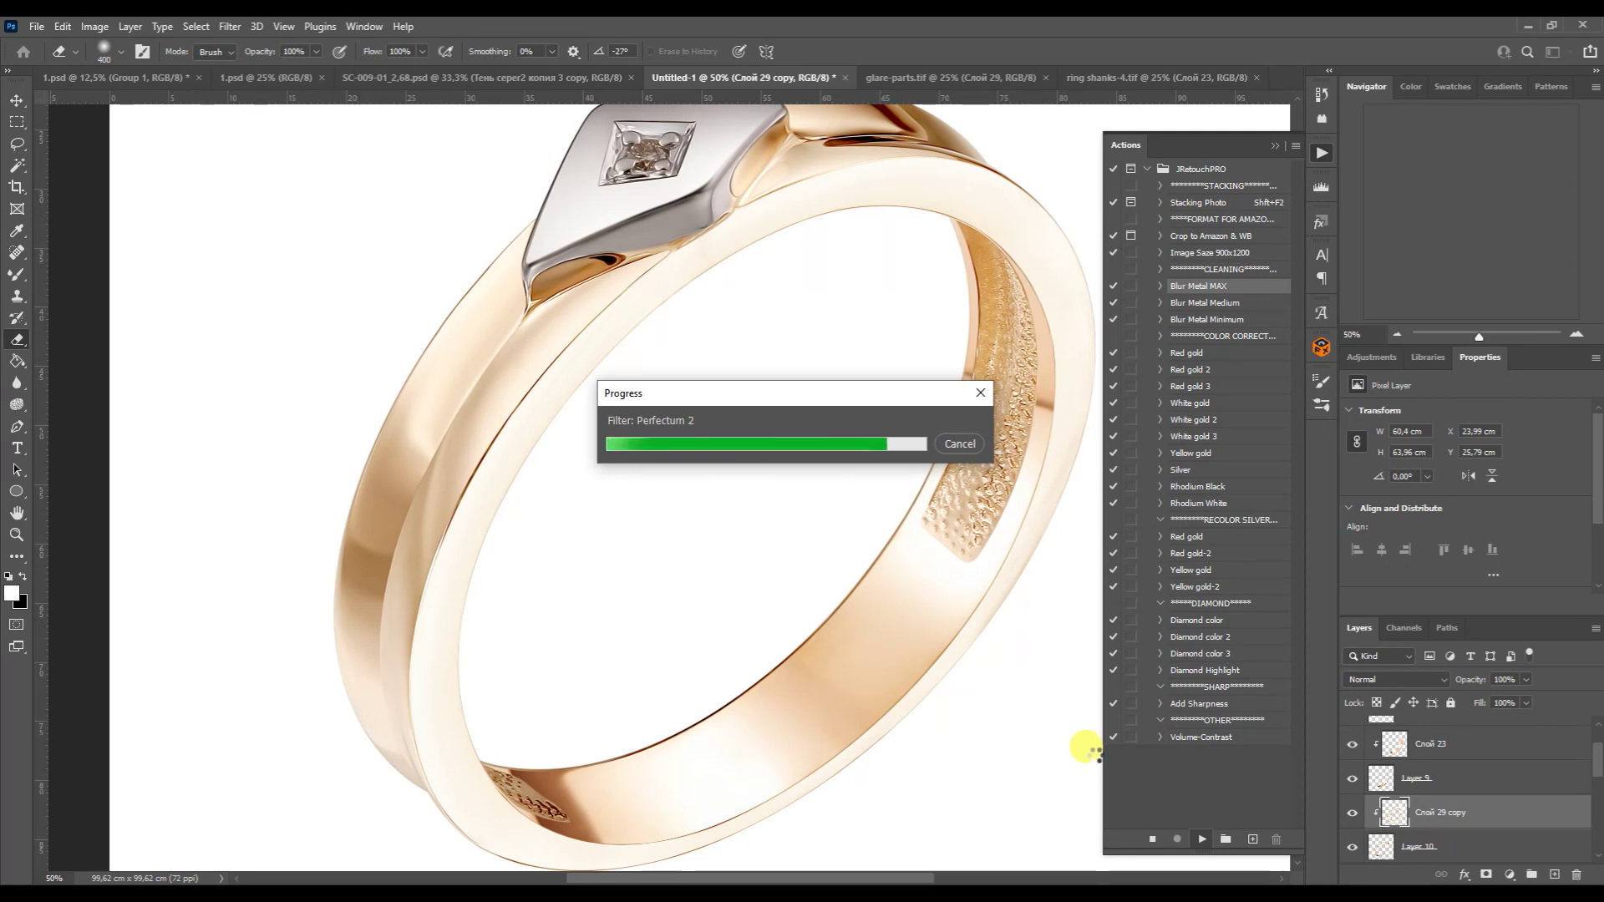
- Select the Color Balance 1 copy 2 layer and set up a brown brush
{"action": "scroll", "coordinate": [1501, 838], "scroll_direction": "down", "scroll_amount": 3}
{"action": "left_click", "coordinate": [1445, 793]}
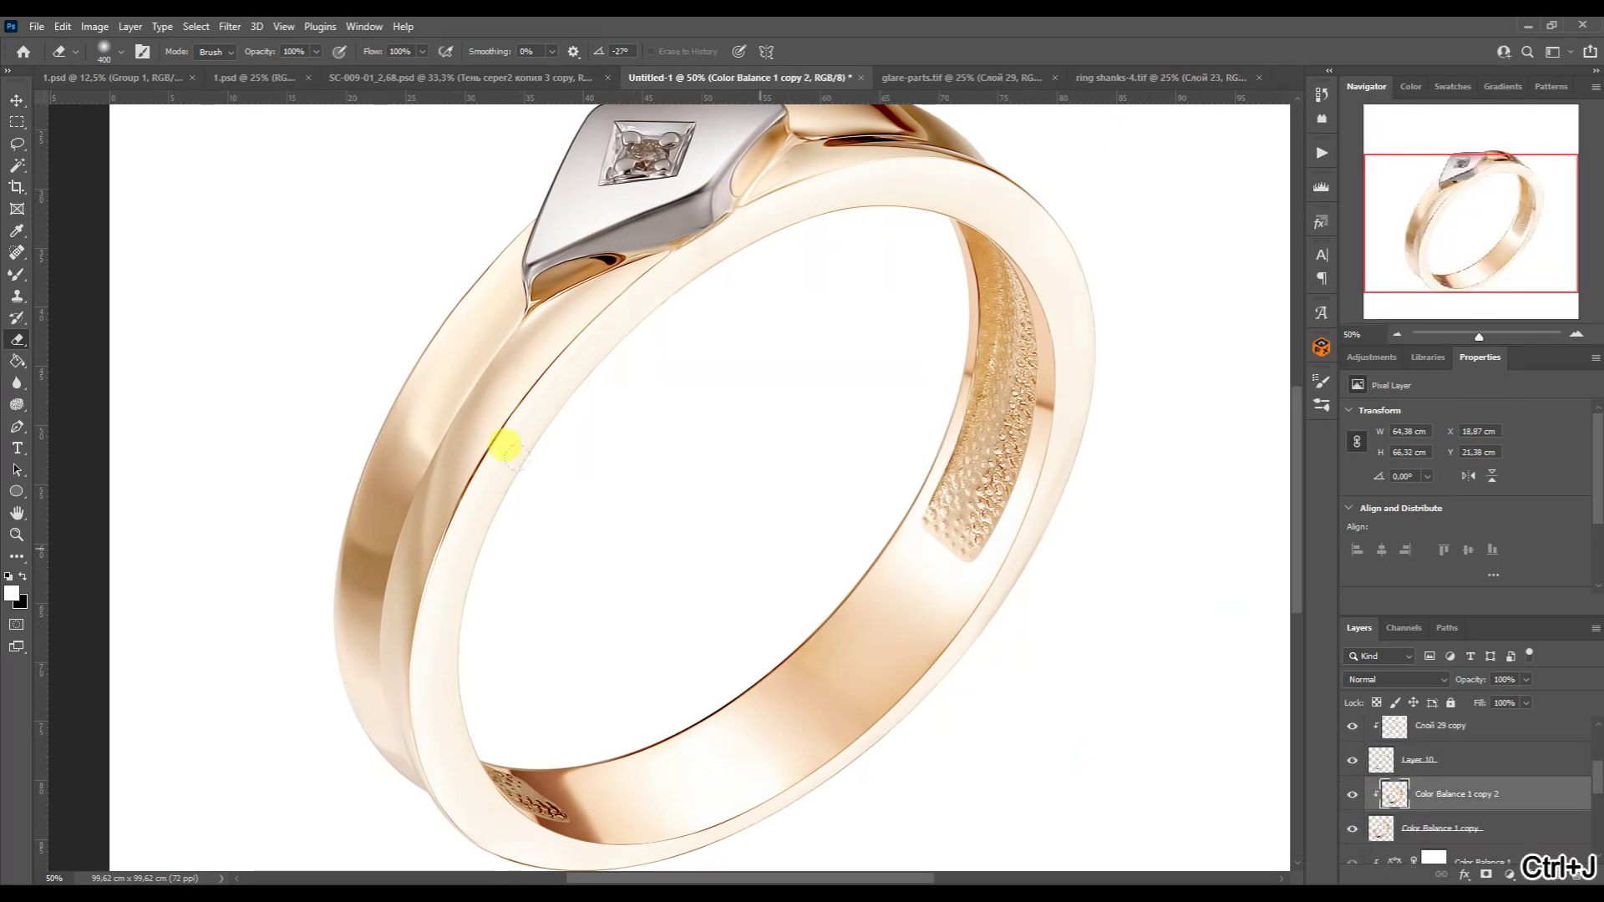
{"action": "key", "text": "b"}
{"action": "left_click", "coordinate": [511, 750], "text": "alt"}
{"action": "scroll", "coordinate": [514, 836], "scroll_direction": "up", "scroll_amount": 3}
{"action": "key", "text": "bracketright"}
{"action": "key", "text": "bracketright"}
{"action": "key", "text": "bracketright"}
{"action": "scroll", "coordinate": [693, 669], "scroll_direction": "up", "scroll_amount": 5}
{"action": "scroll", "coordinate": [919, 727], "scroll_direction": "right", "scroll_amount": 5}
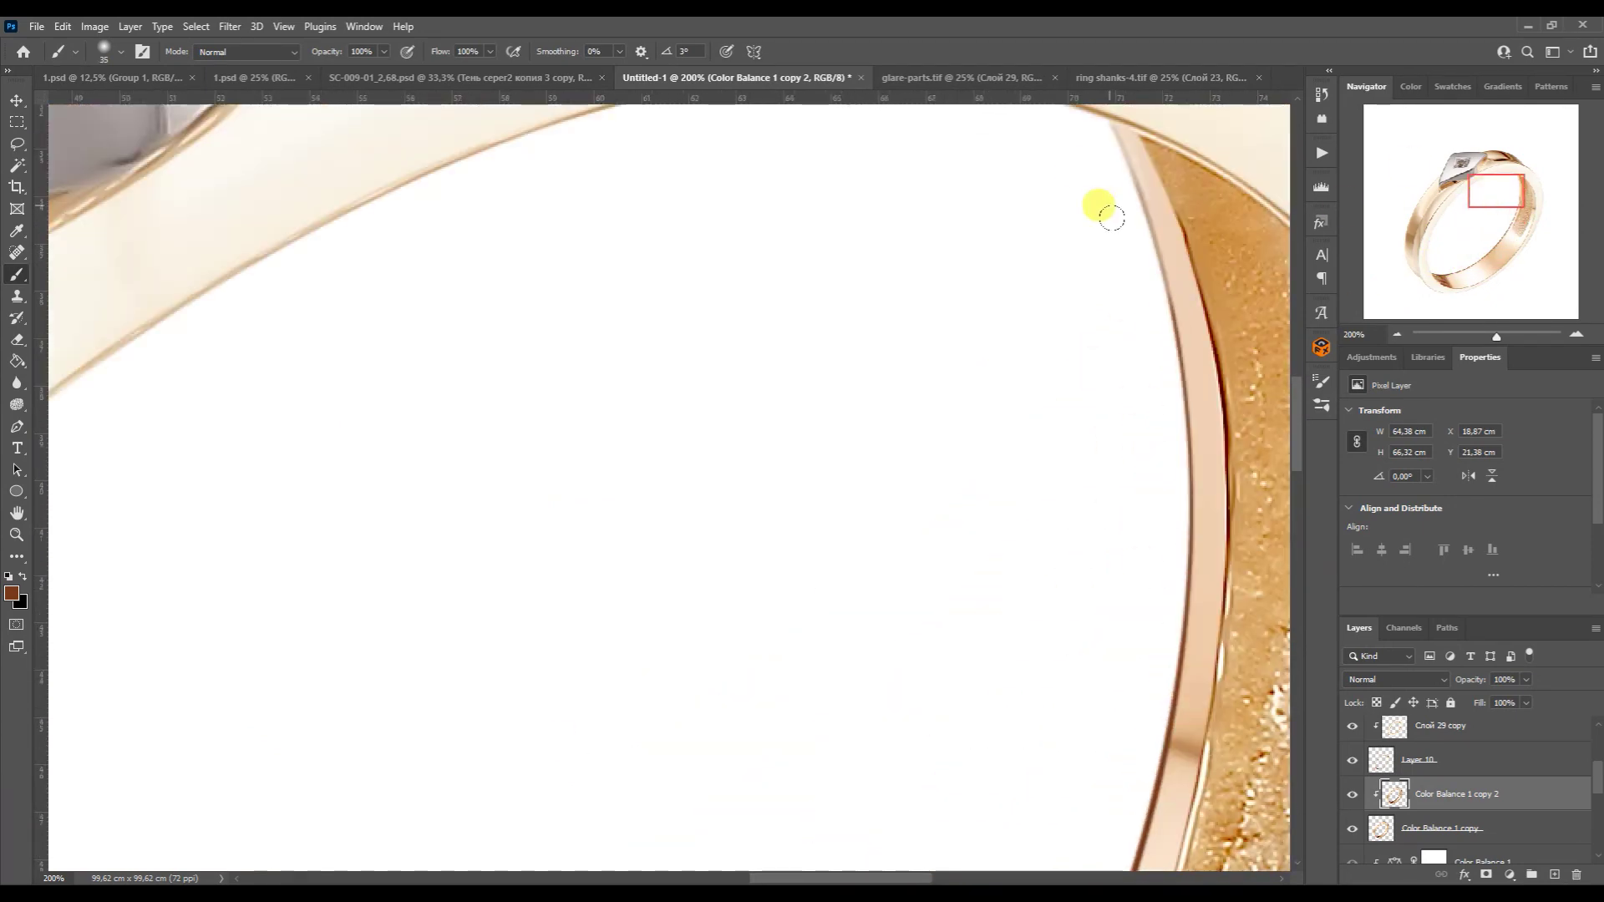
{"action": "key", "text": "bracketleft"}
{"action": "key", "text": "bracketleft"}
{"action": "key", "text": "bracketleft"}
{"action": "scroll", "coordinate": [1089, 250], "scroll_direction": "up", "scroll_amount": 1}
- Paint brown along the inner band's edge, then add a new empty layer
{"action": "left_click_drag", "start_coordinate": [1478, 192], "coordinate": [1499, 211]}
{"action": "scroll", "coordinate": [1078, 435], "scroll_direction": "down", "scroll_amount": 2}
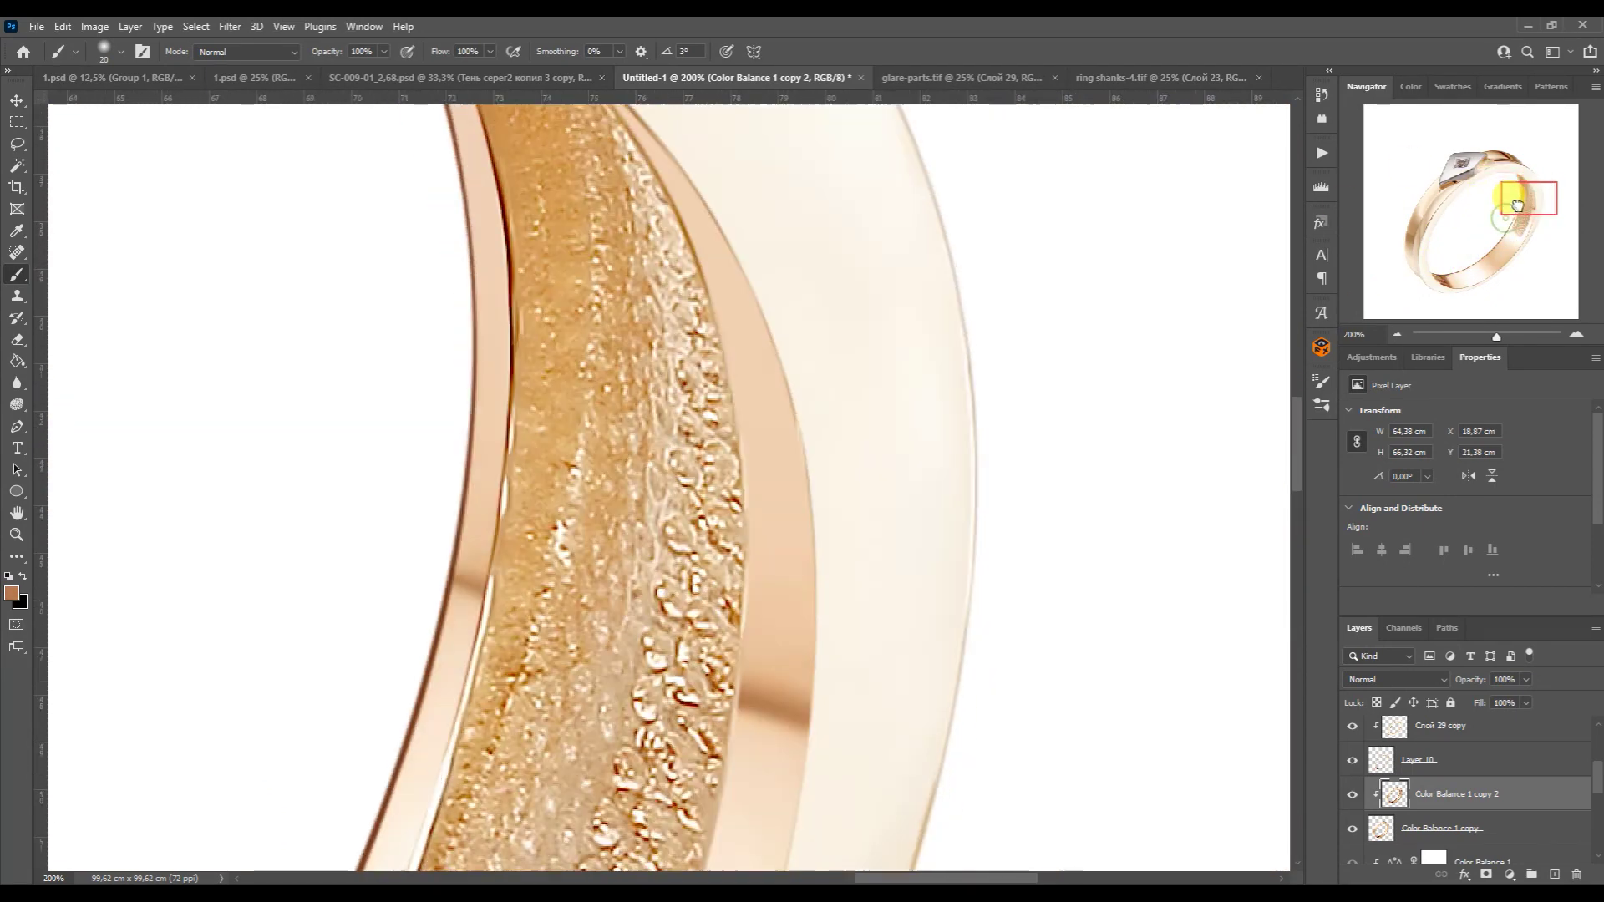
{"action": "scroll", "coordinate": [771, 399], "scroll_direction": "down", "scroll_amount": 1}
{"action": "key", "text": "bracketright"}
{"action": "scroll", "coordinate": [765, 647], "scroll_direction": "down", "scroll_amount": 5}
{"action": "scroll", "coordinate": [805, 519], "scroll_direction": "left", "scroll_amount": 3}
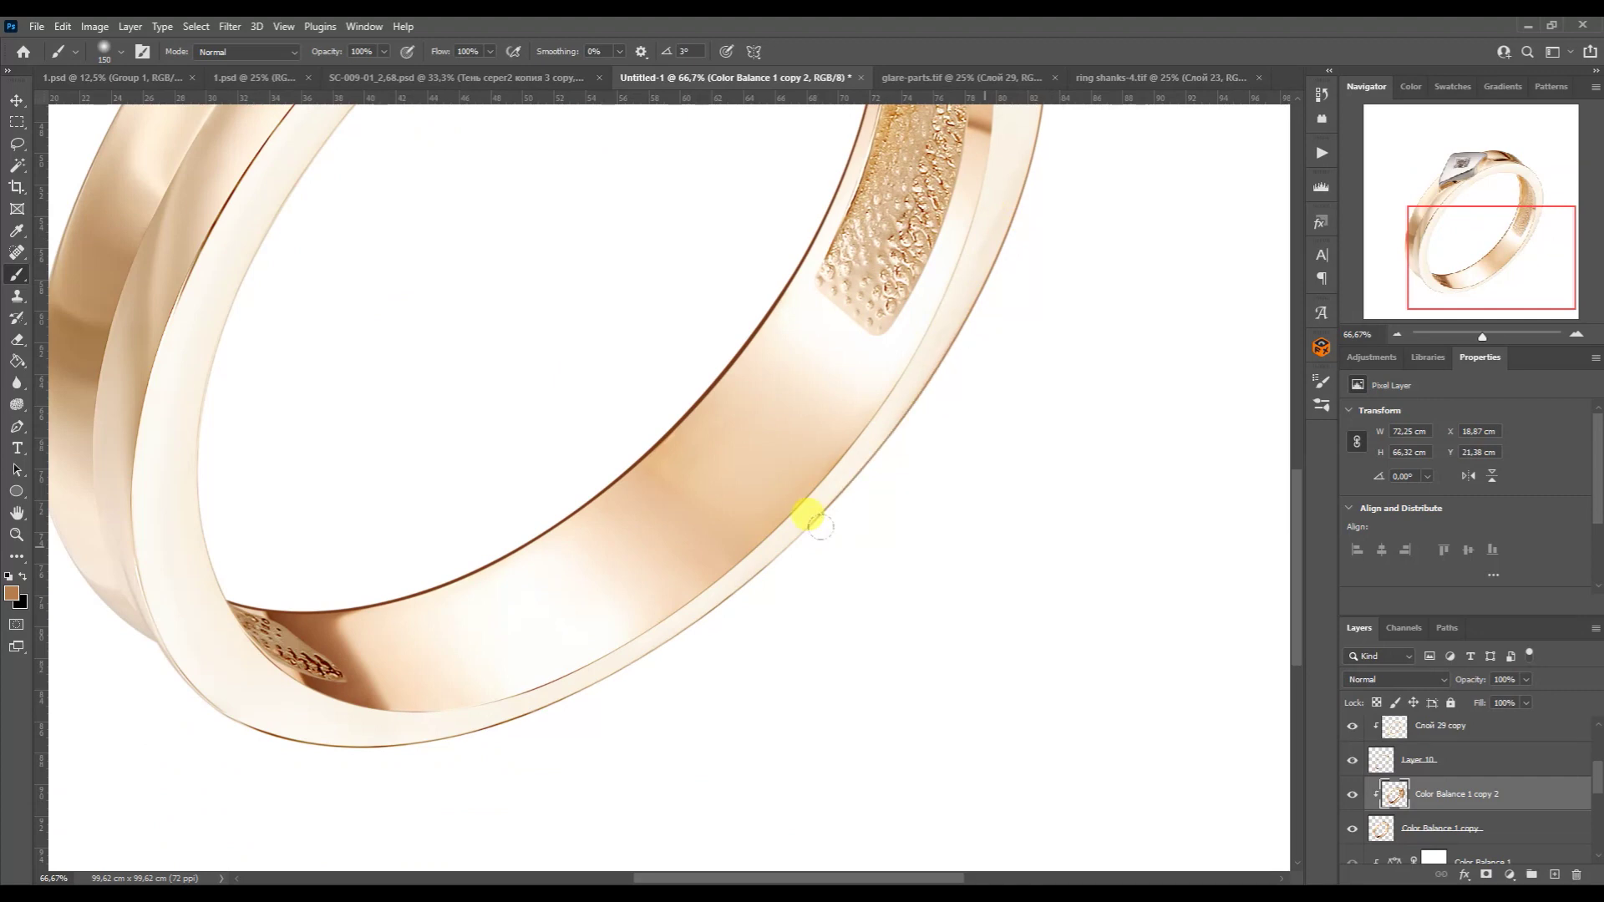
{"action": "scroll", "coordinate": [805, 519], "scroll_direction": "left", "scroll_amount": 3}
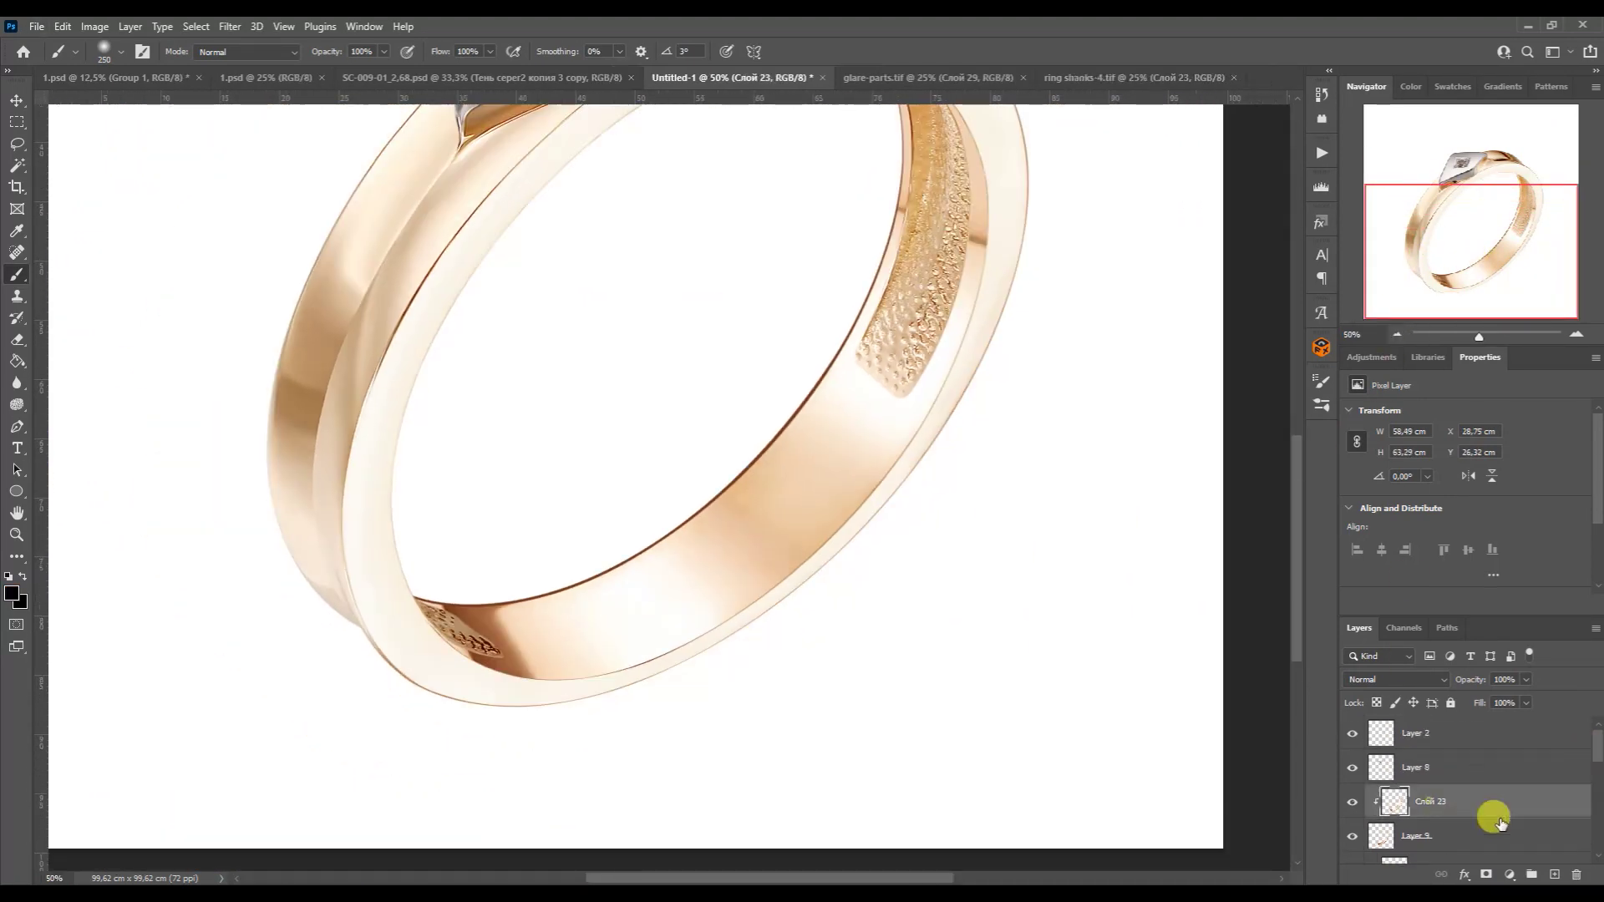
{"action": "key", "text": "ctrl+shift+alt+n"}
- Trace a path along the band's inner edge and stroke it with a thin dark line
{"action": "key", "text": "p"}
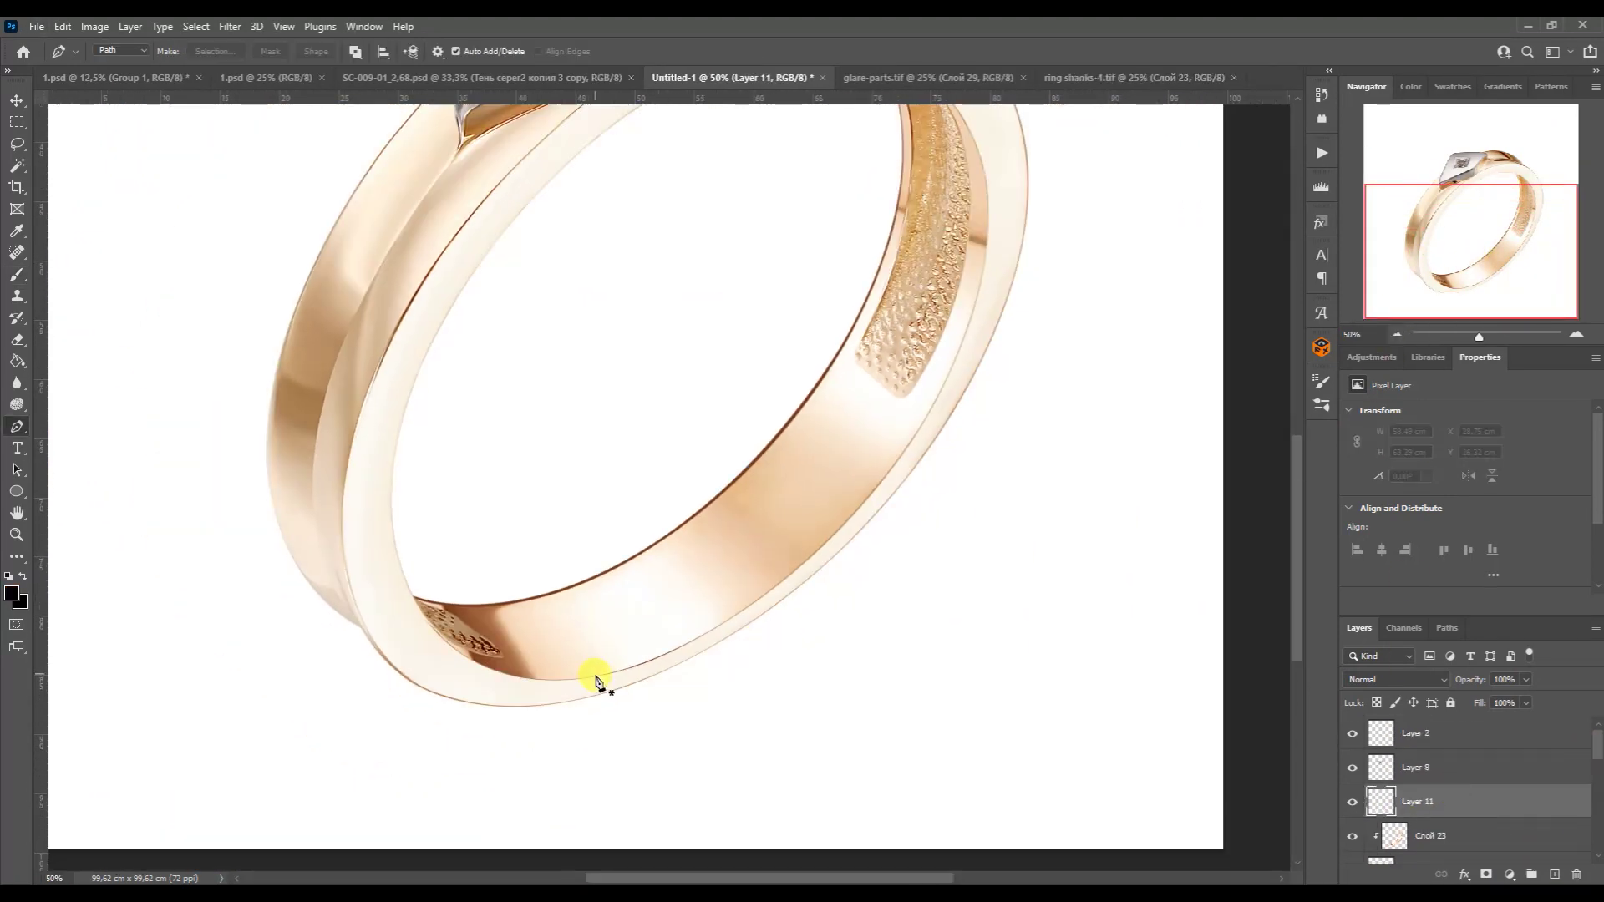
{"action": "left_click_drag", "start_coordinate": [634, 668], "coordinate": [894, 597]}
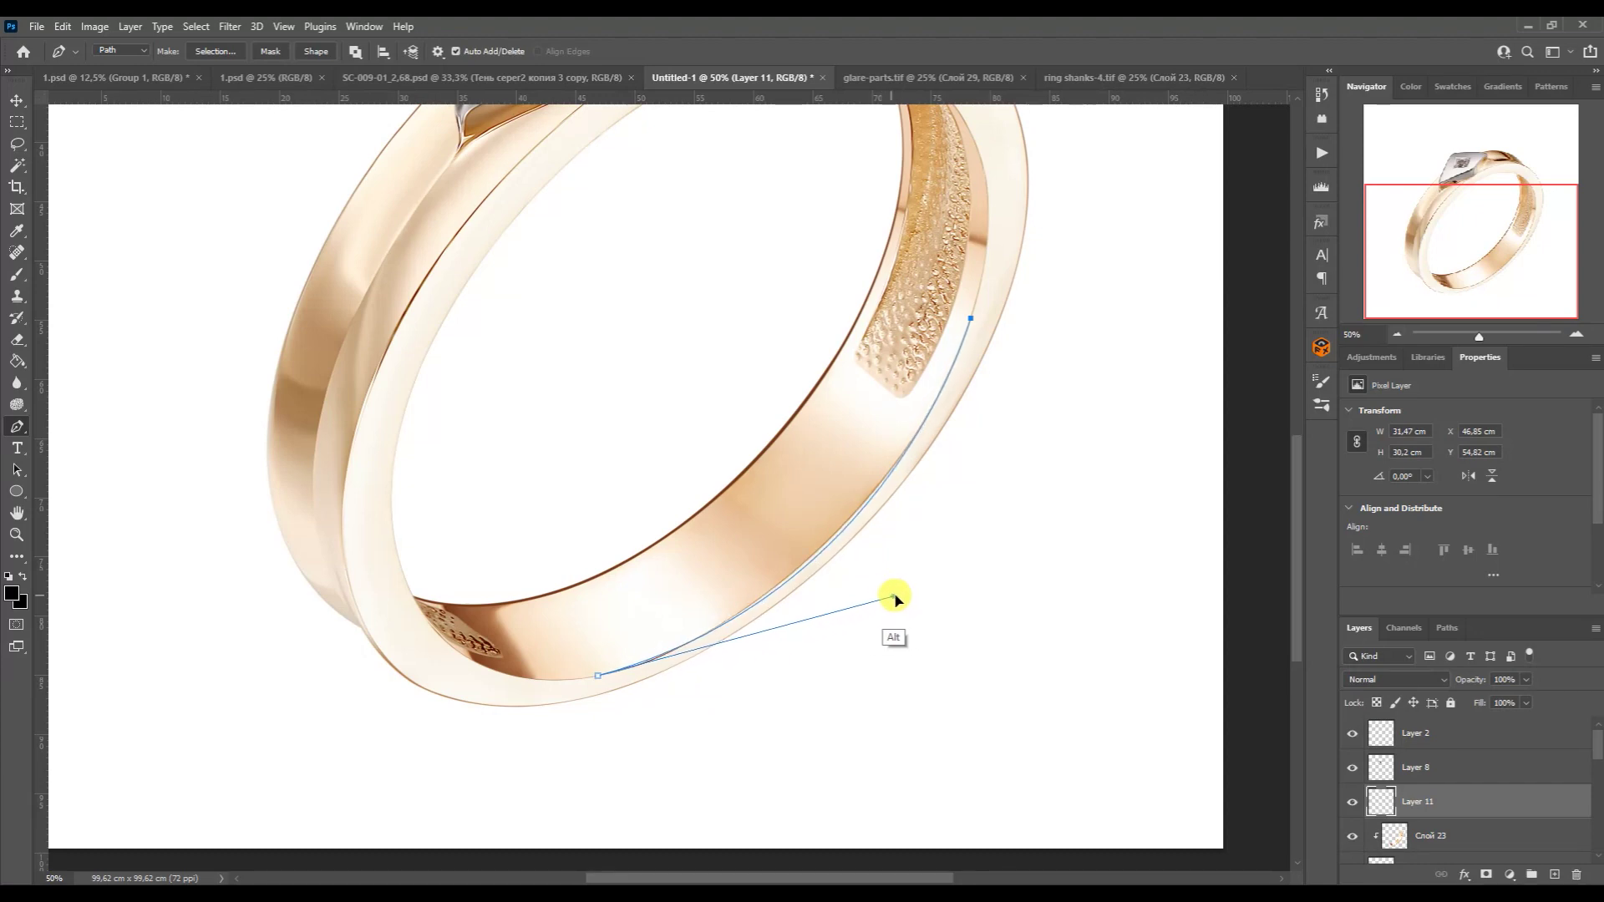
{"action": "left_click_drag", "start_coordinate": [966, 327], "coordinate": [874, 596]}
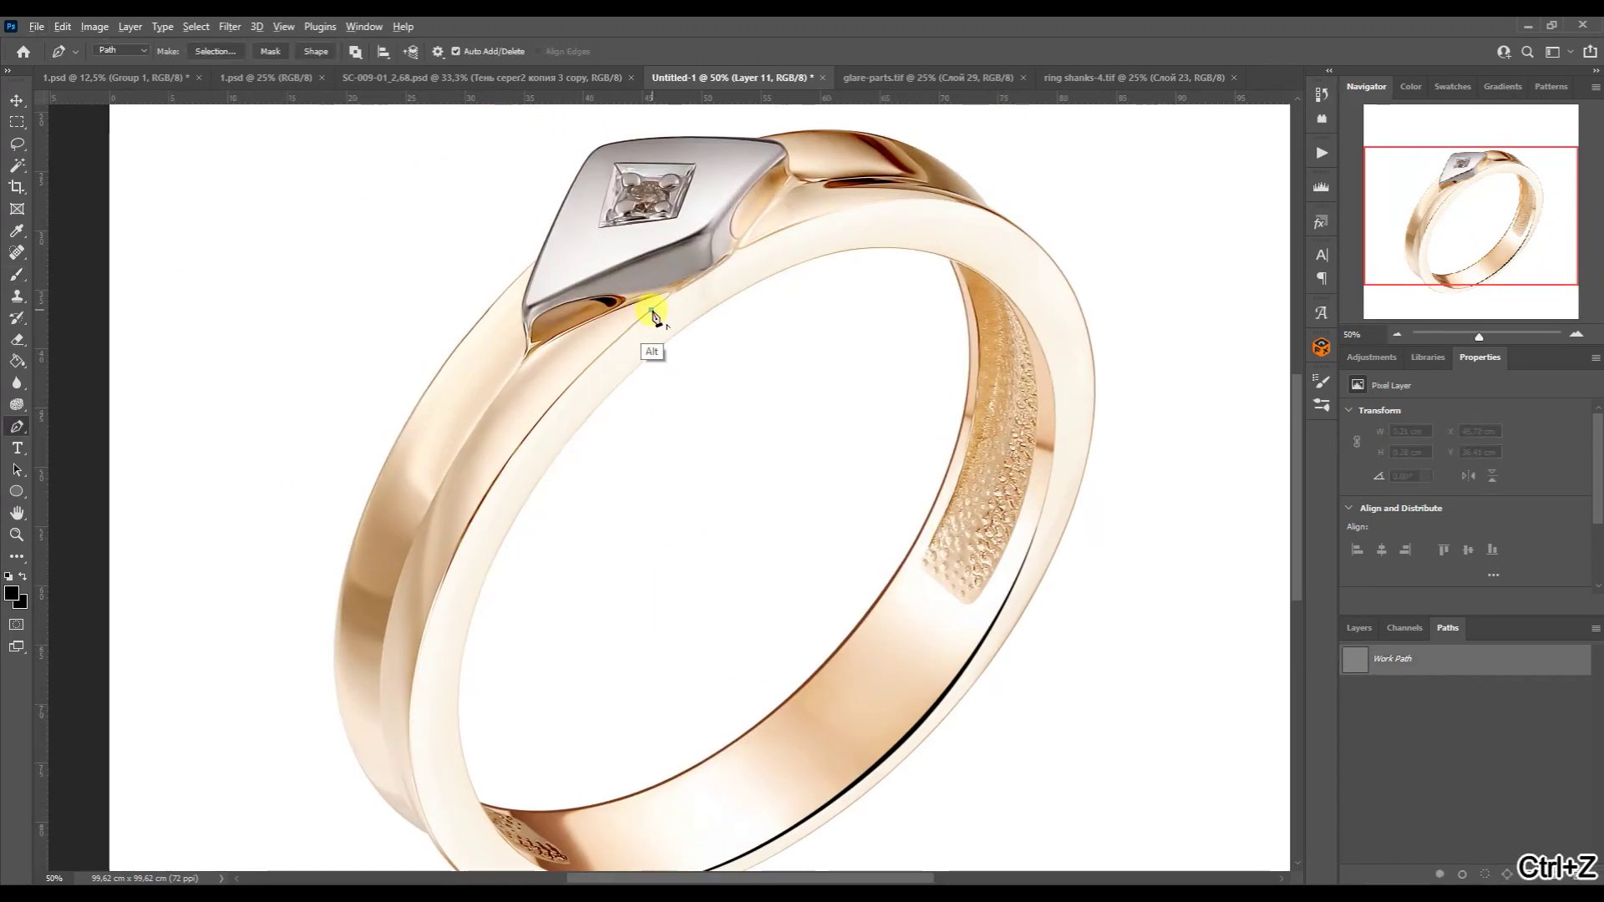
{"action": "left_click_drag", "start_coordinate": [654, 313], "coordinate": [372, 539]}
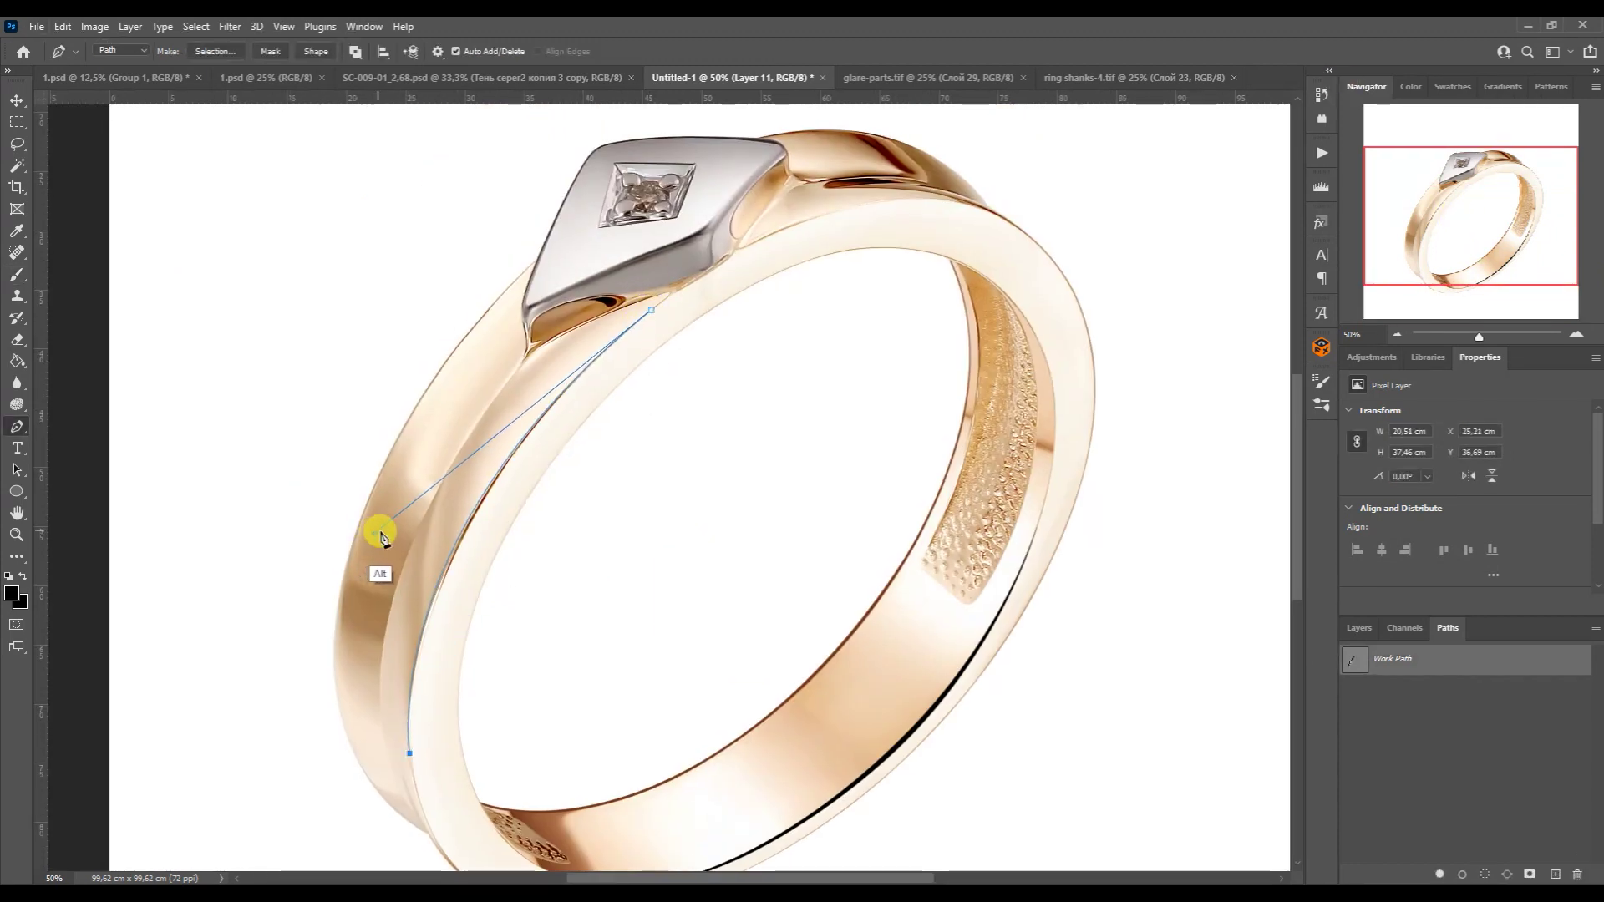
{"action": "left_click_drag", "start_coordinate": [411, 750], "coordinate": [400, 511]}
{"action": "key", "text": "b"}
{"action": "key", "text": "Return"}
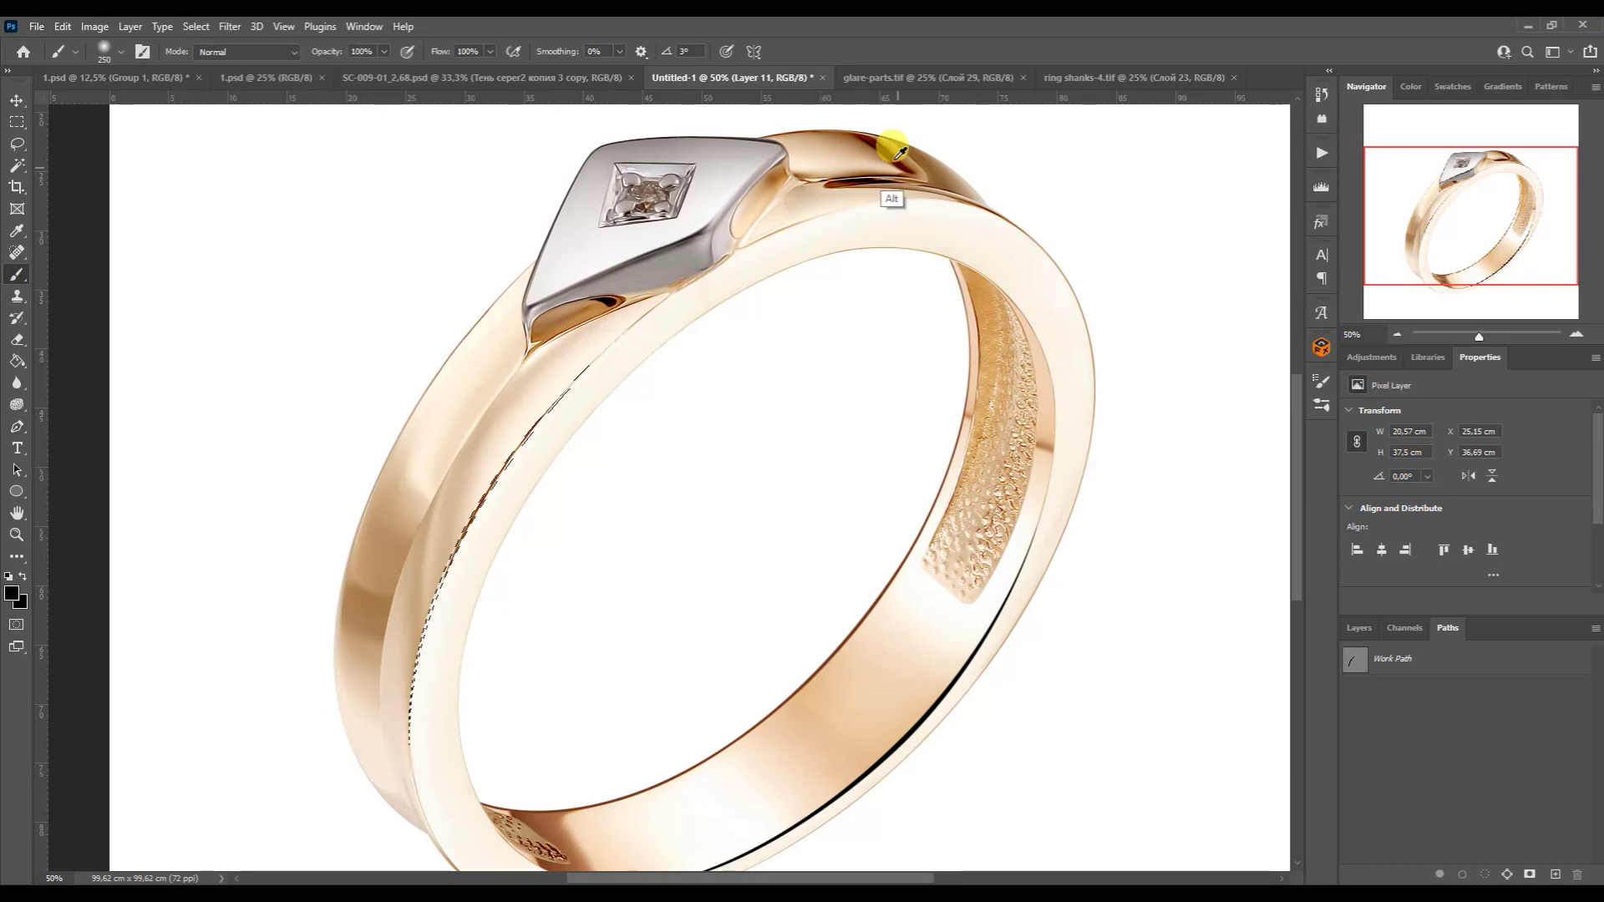
- Load the saved work path as a selection and set tan as the paint colour
{"action": "left_click", "coordinate": [1358, 627]}
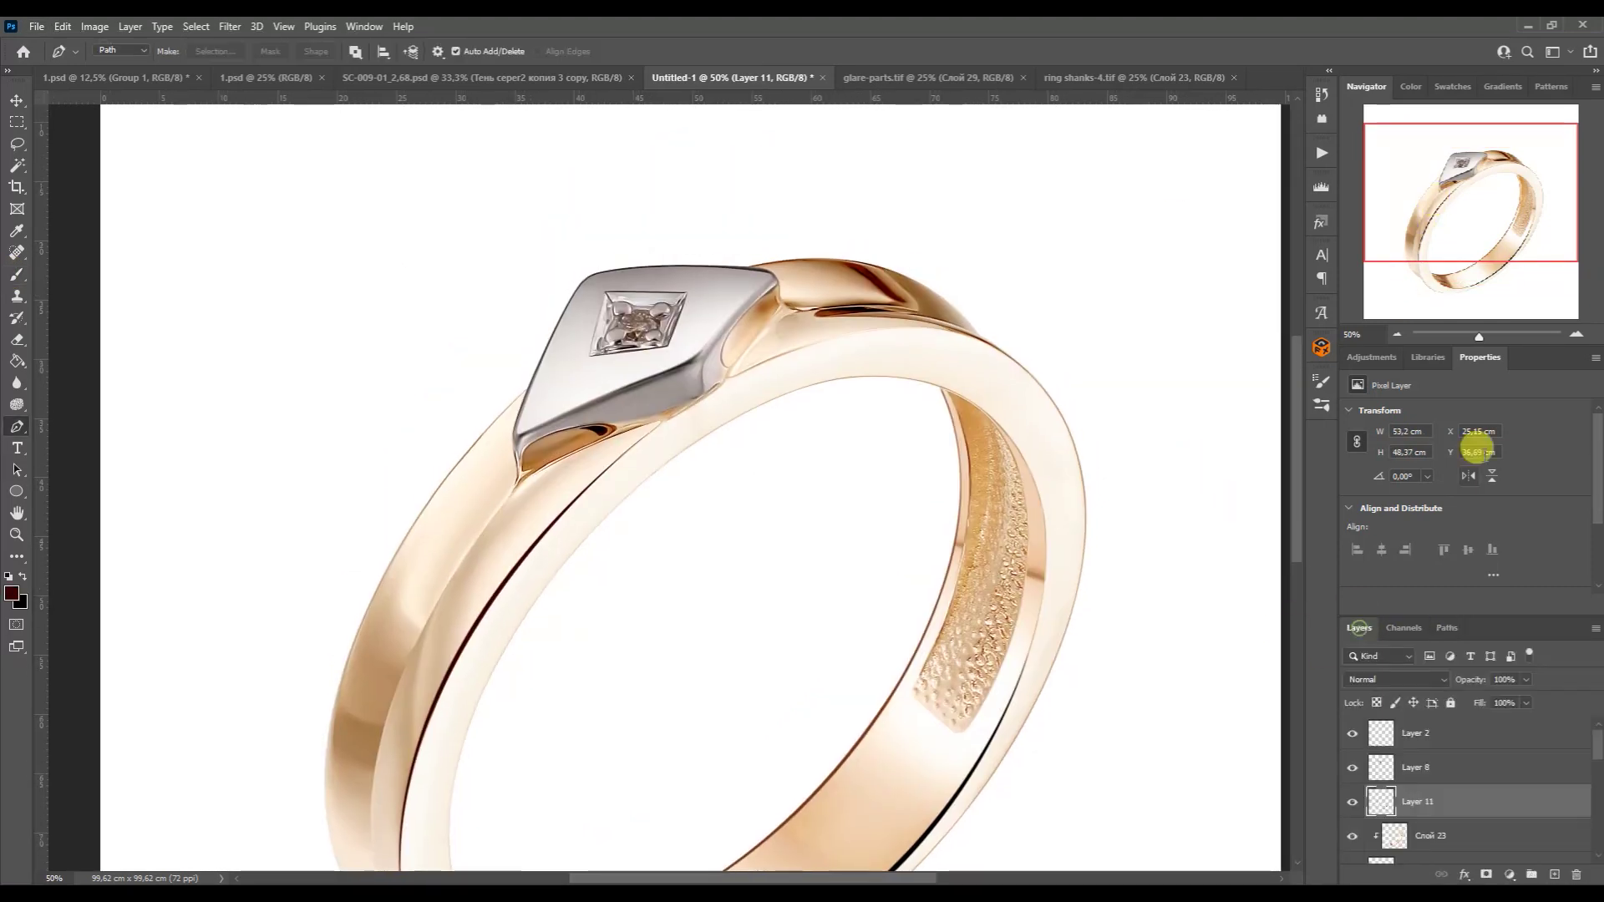
{"action": "key", "text": "p"}
{"action": "key", "text": "ctrl+1"}
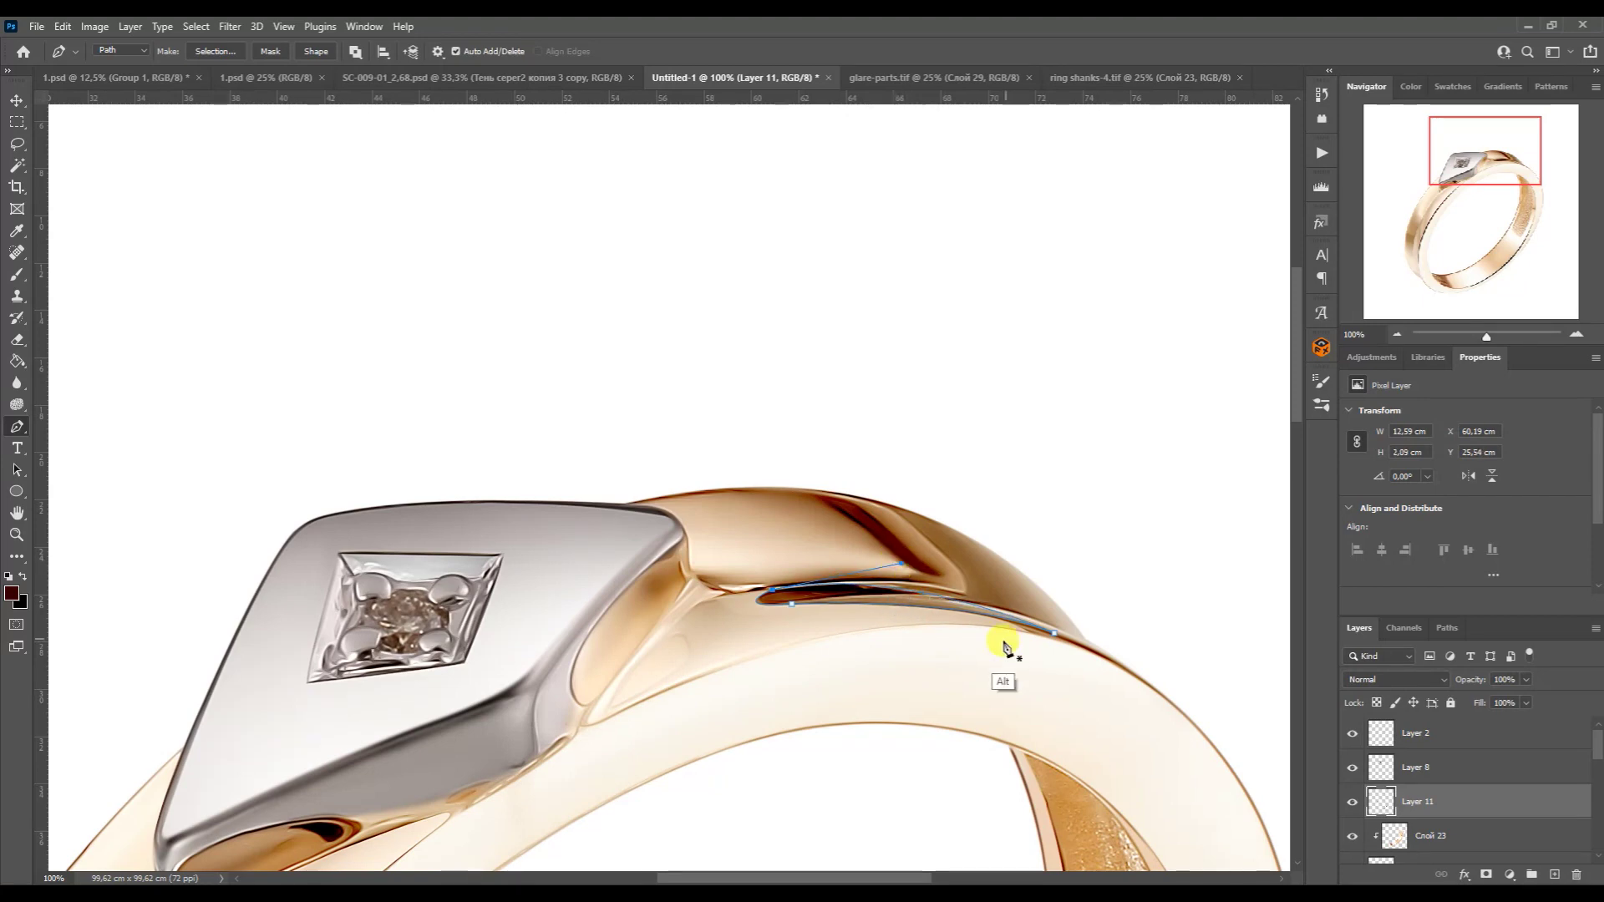
{"action": "left_click", "coordinate": [1447, 627]}
{"action": "key", "text": "ctrl+Return"}
{"action": "key", "text": "b"}
{"action": "left_click", "coordinate": [798, 611], "text": "alt"}
- Outline the highlight beside the setting and paint over it in tan
{"action": "key", "text": "p"}
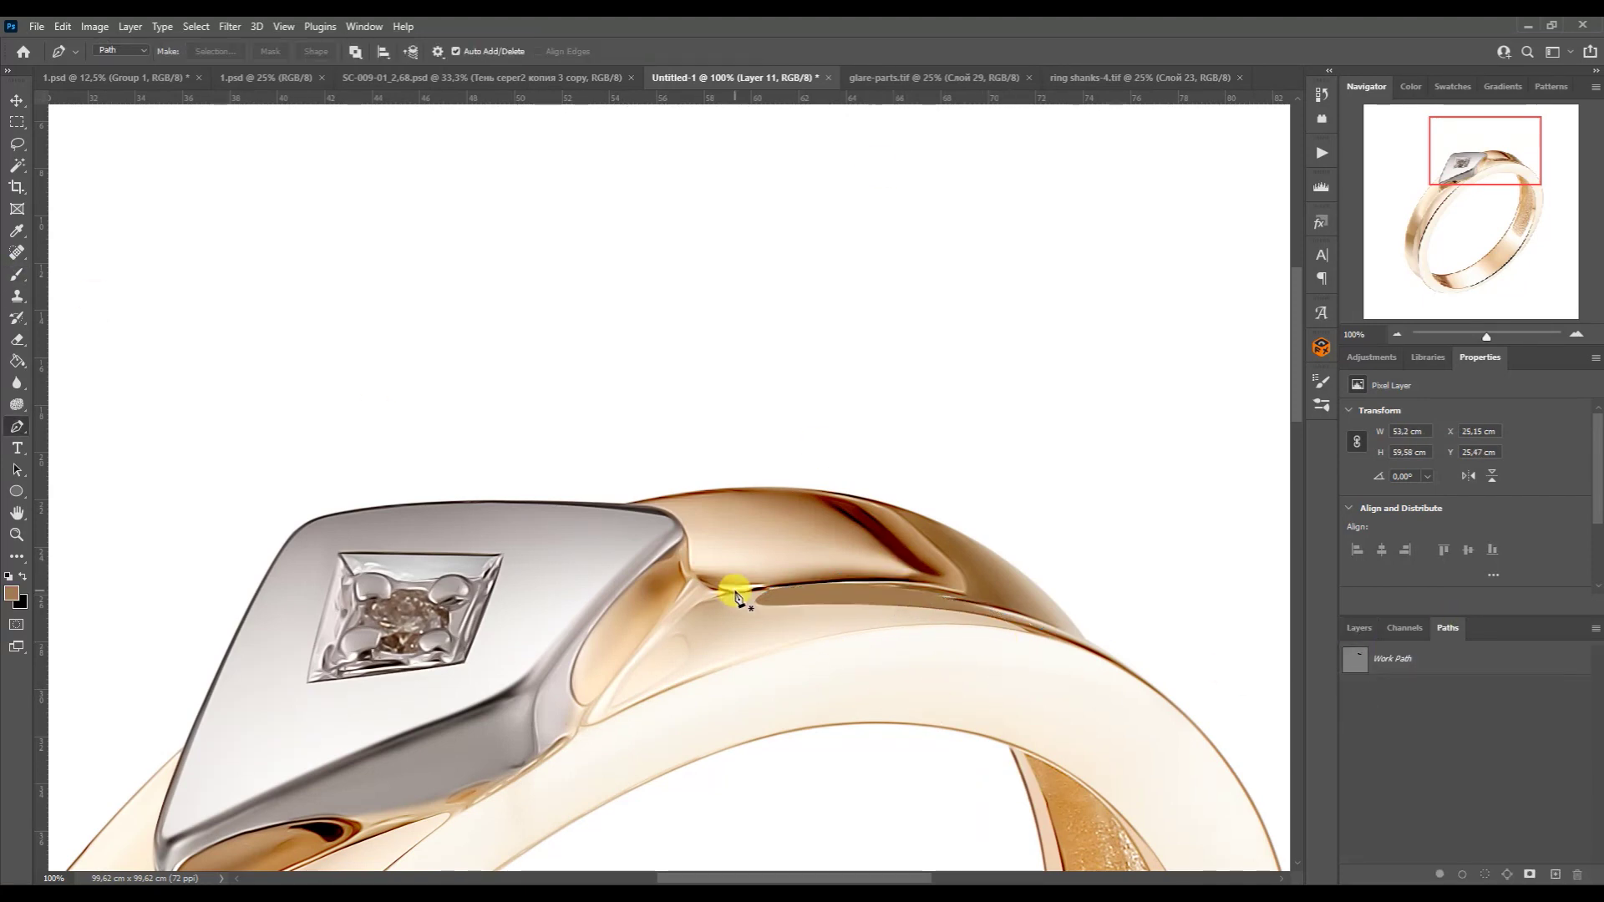
{"action": "left_click_drag", "start_coordinate": [734, 591], "coordinate": [887, 572]}
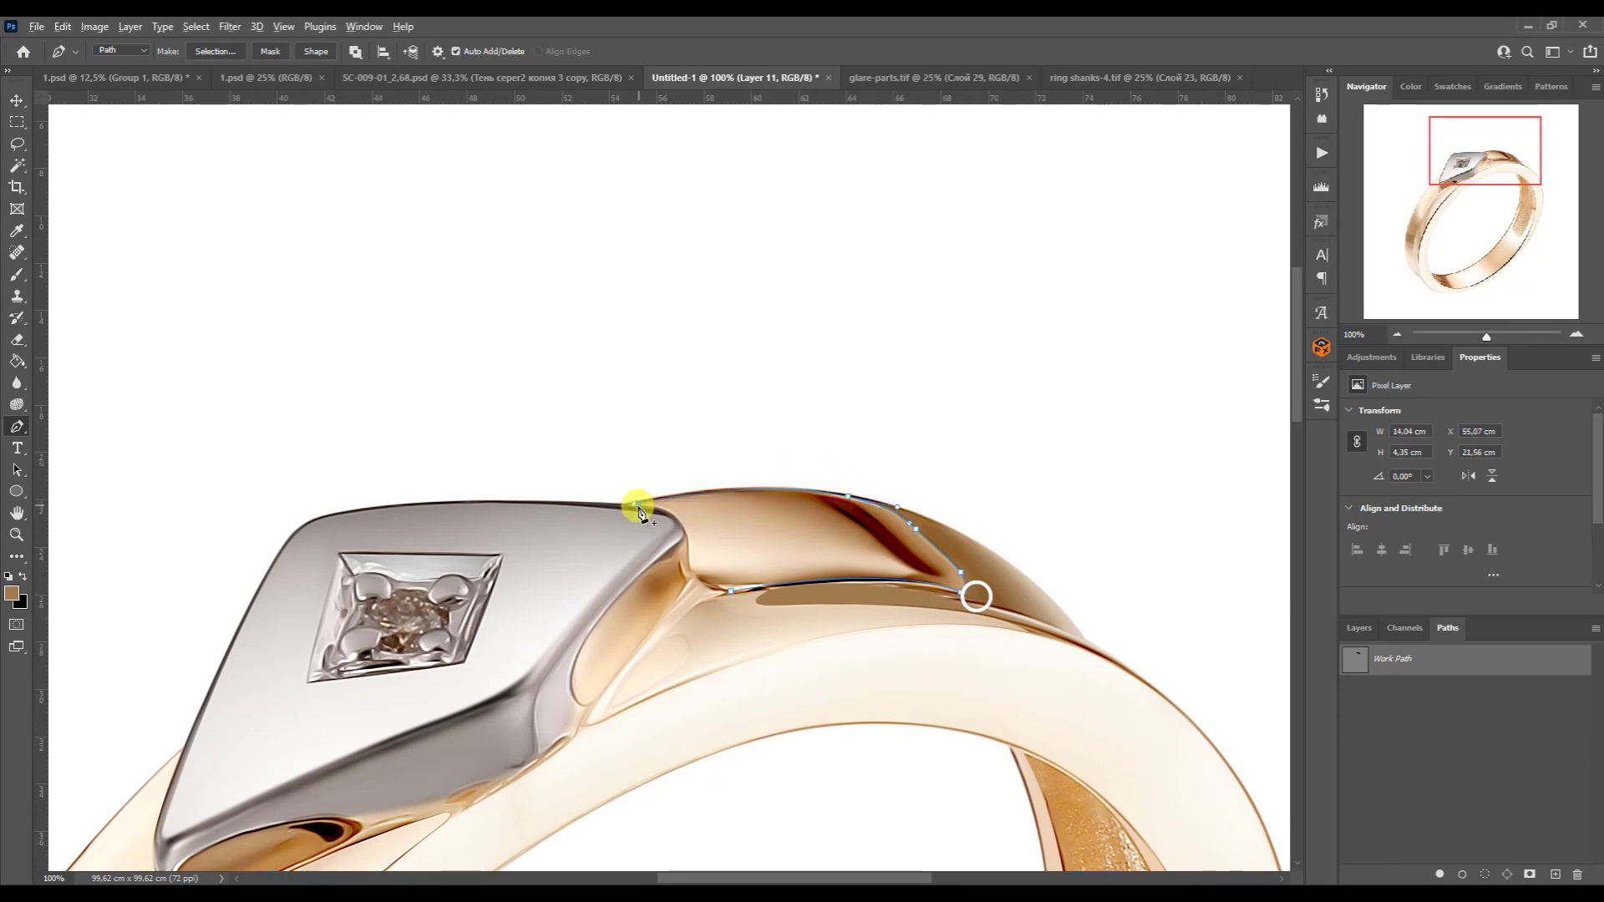
{"action": "left_click", "coordinate": [1358, 681]}
{"action": "key", "text": "b"}
{"action": "mouse_move", "coordinate": [944, 534]}
{"action": "left_mouse_down"}
{"action": "mouse_move", "coordinate": [680, 537]}
{"action": "mouse_move", "coordinate": [938, 530]}
{"action": "left_mouse_up"}
- Deselect, zoom out, make Layer 8 active and open the Actions list
{"action": "left_click", "coordinate": [1401, 234]}
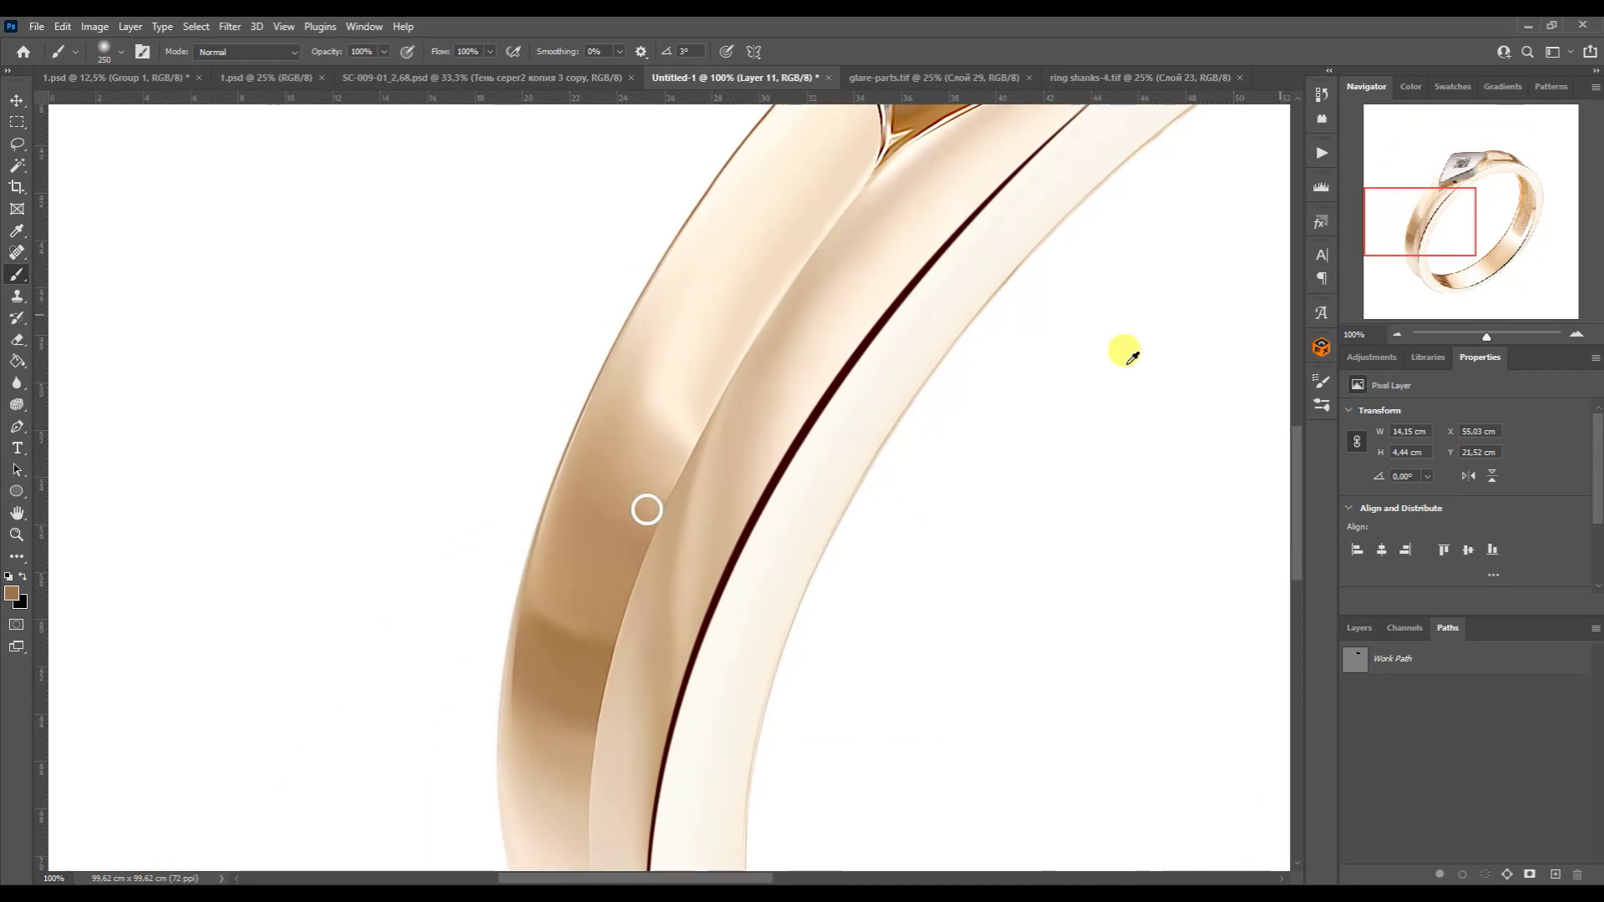
{"action": "key", "text": "ctrl+minus"}
{"action": "left_click", "coordinate": [1397, 334]}
{"action": "key", "text": "ctrl+d"}
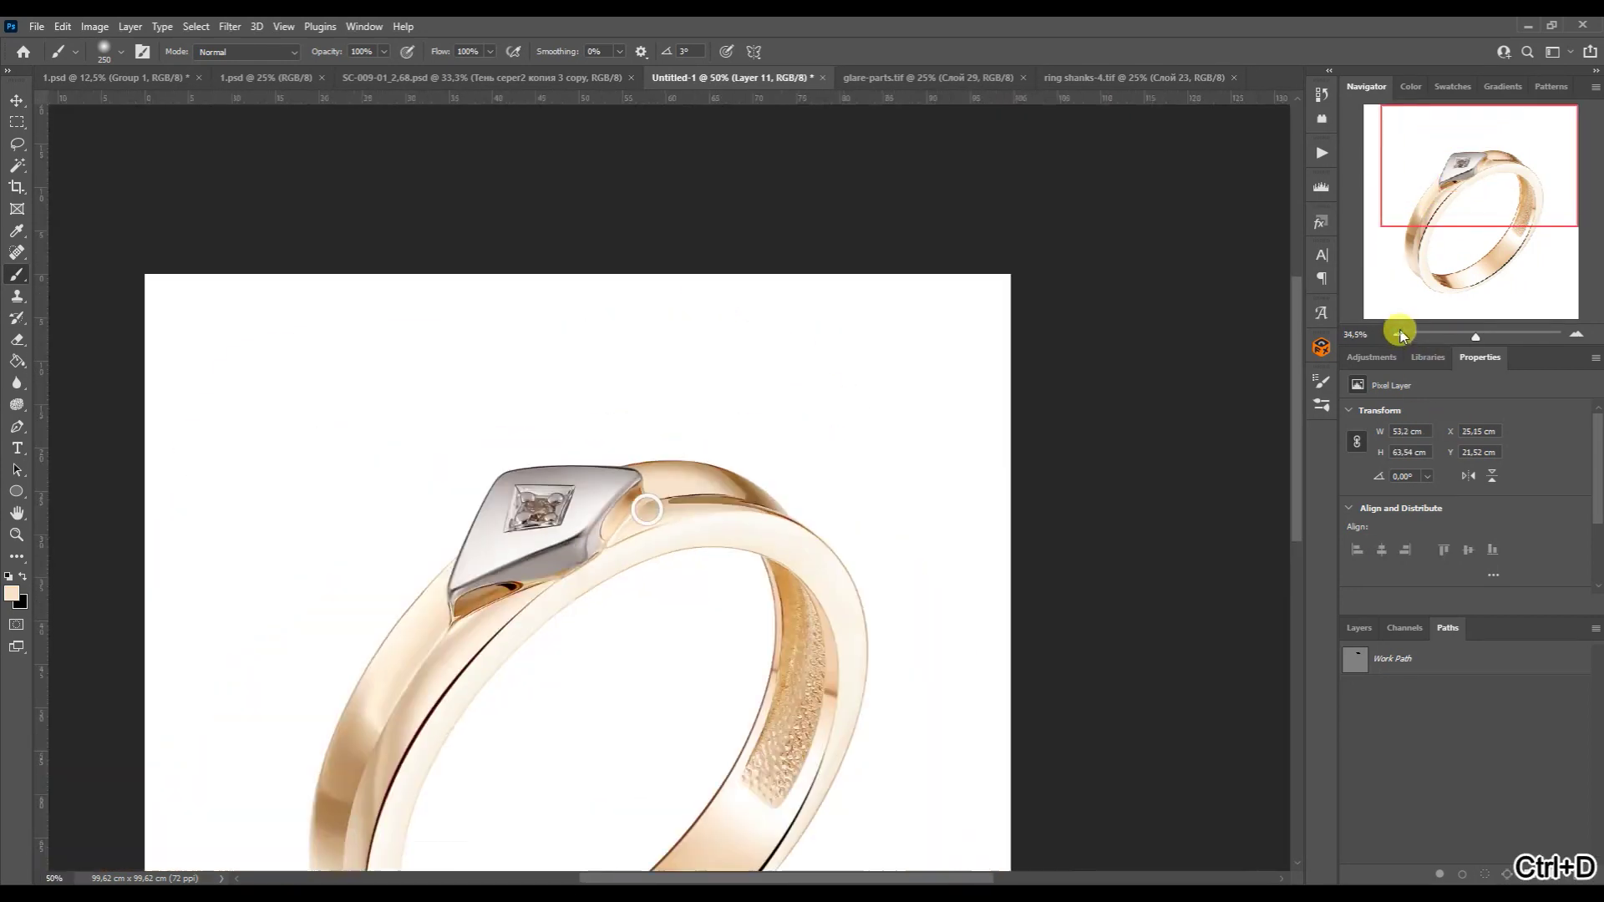
{"action": "left_click", "coordinate": [1360, 627]}
{"action": "left_click", "coordinate": [1322, 153]}
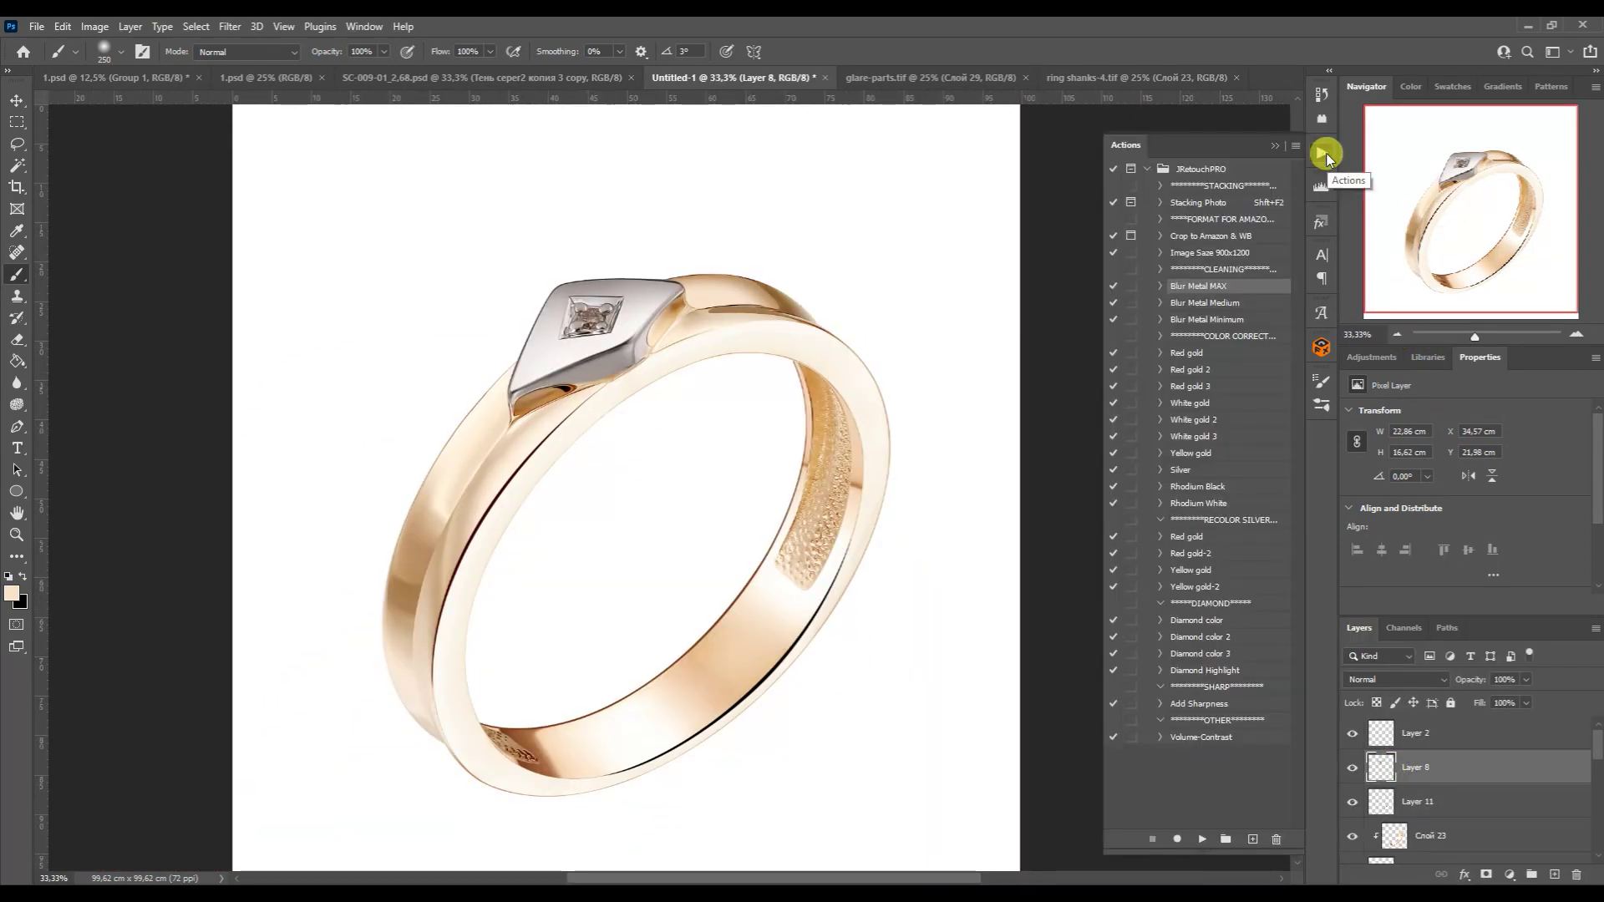
- Run the Rhodium action on the setting and merge its adjustment layers
{"action": "double_click", "coordinate": [1211, 491]}
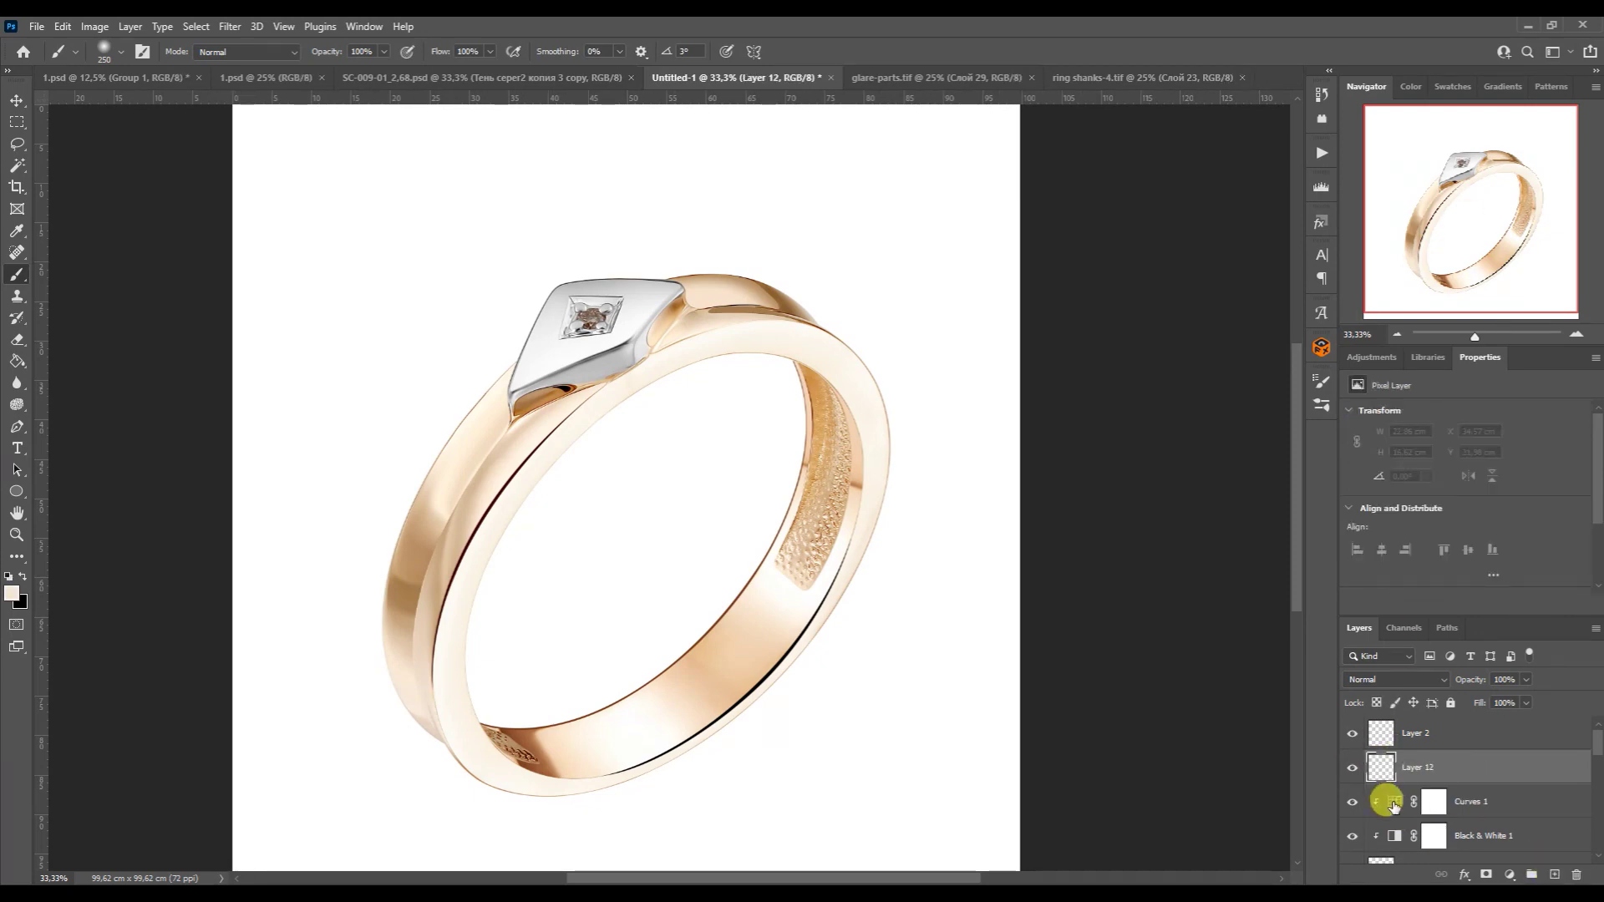
{"action": "left_click", "coordinate": [1393, 803]}
{"action": "key", "text": "ctrl+e"}
{"action": "key", "text": "ctrl+plus"}
- Trace the setting's lower bevel as a selection and set white as the brush colour
{"action": "key", "text": "p"}
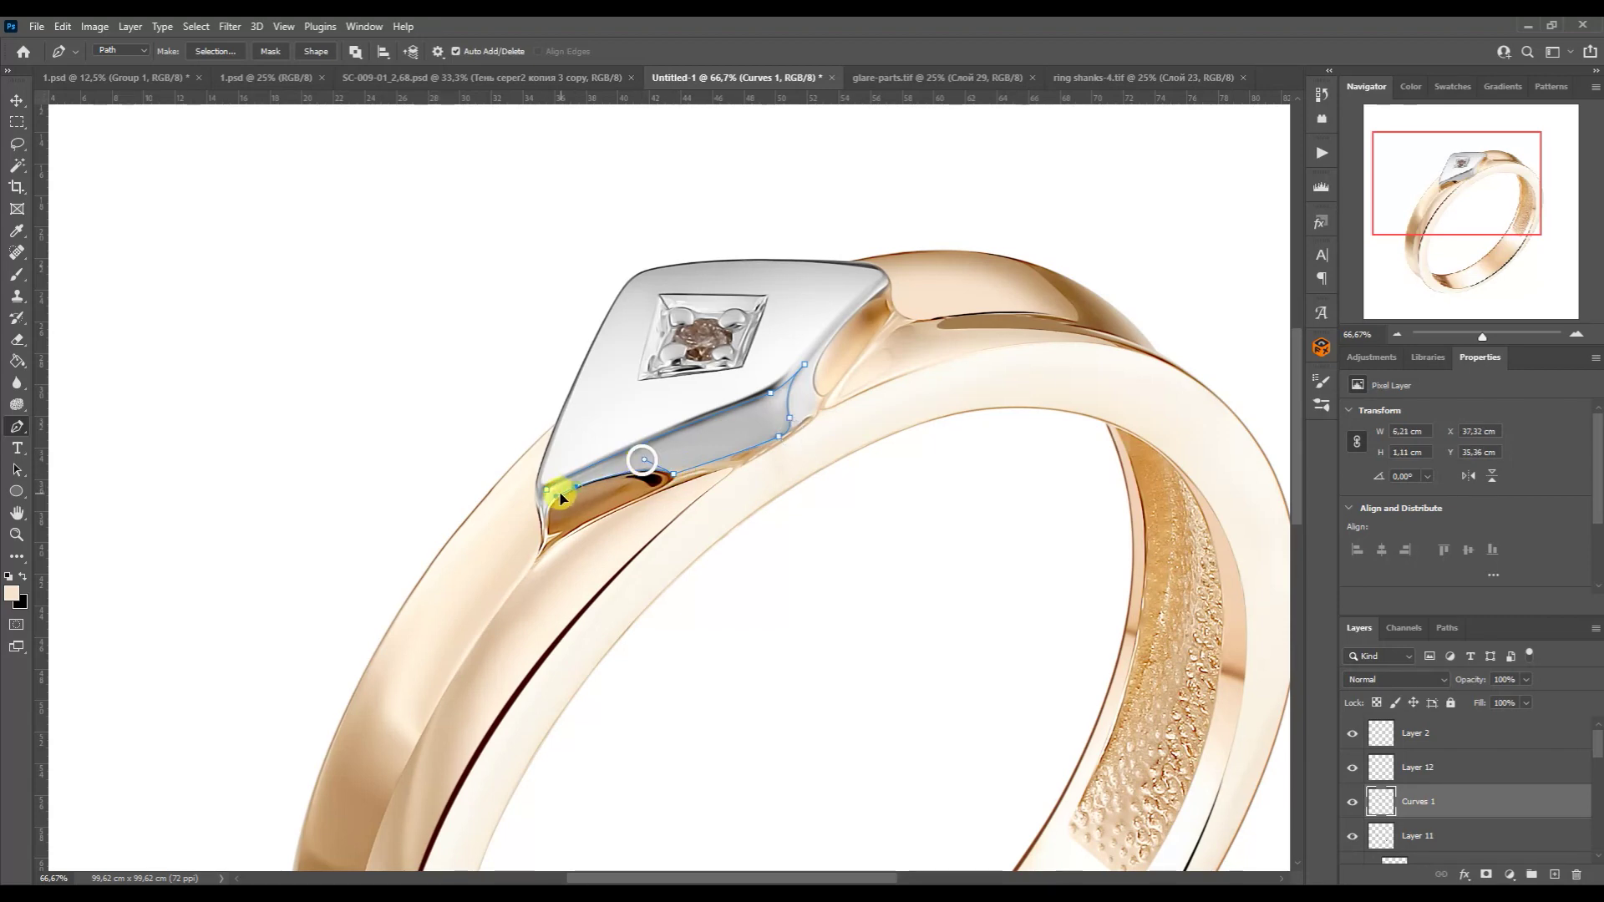
{"action": "key", "text": "ctrl+Return"}
{"action": "key", "text": "b"}
{"action": "key", "text": "d"}
{"action": "key", "text": "x"}
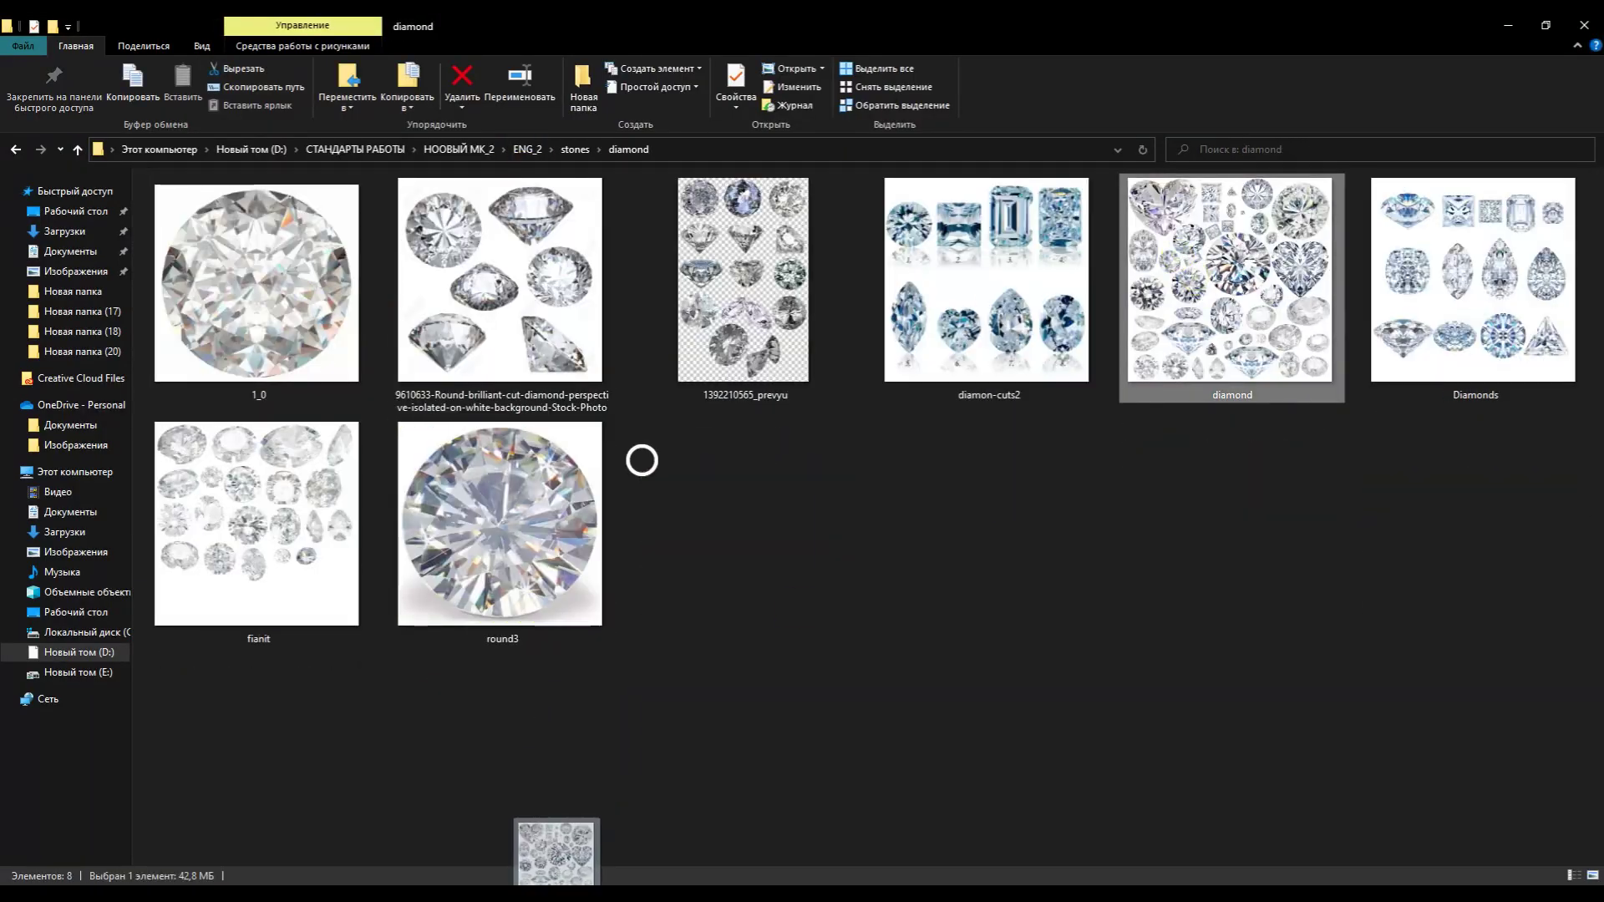
- Bring a diamond from diamond.tif into the ring, scale it into the setting, and clip it
{"action": "left_click_drag", "start_coordinate": [1228, 280], "coordinate": [1231, 100]}
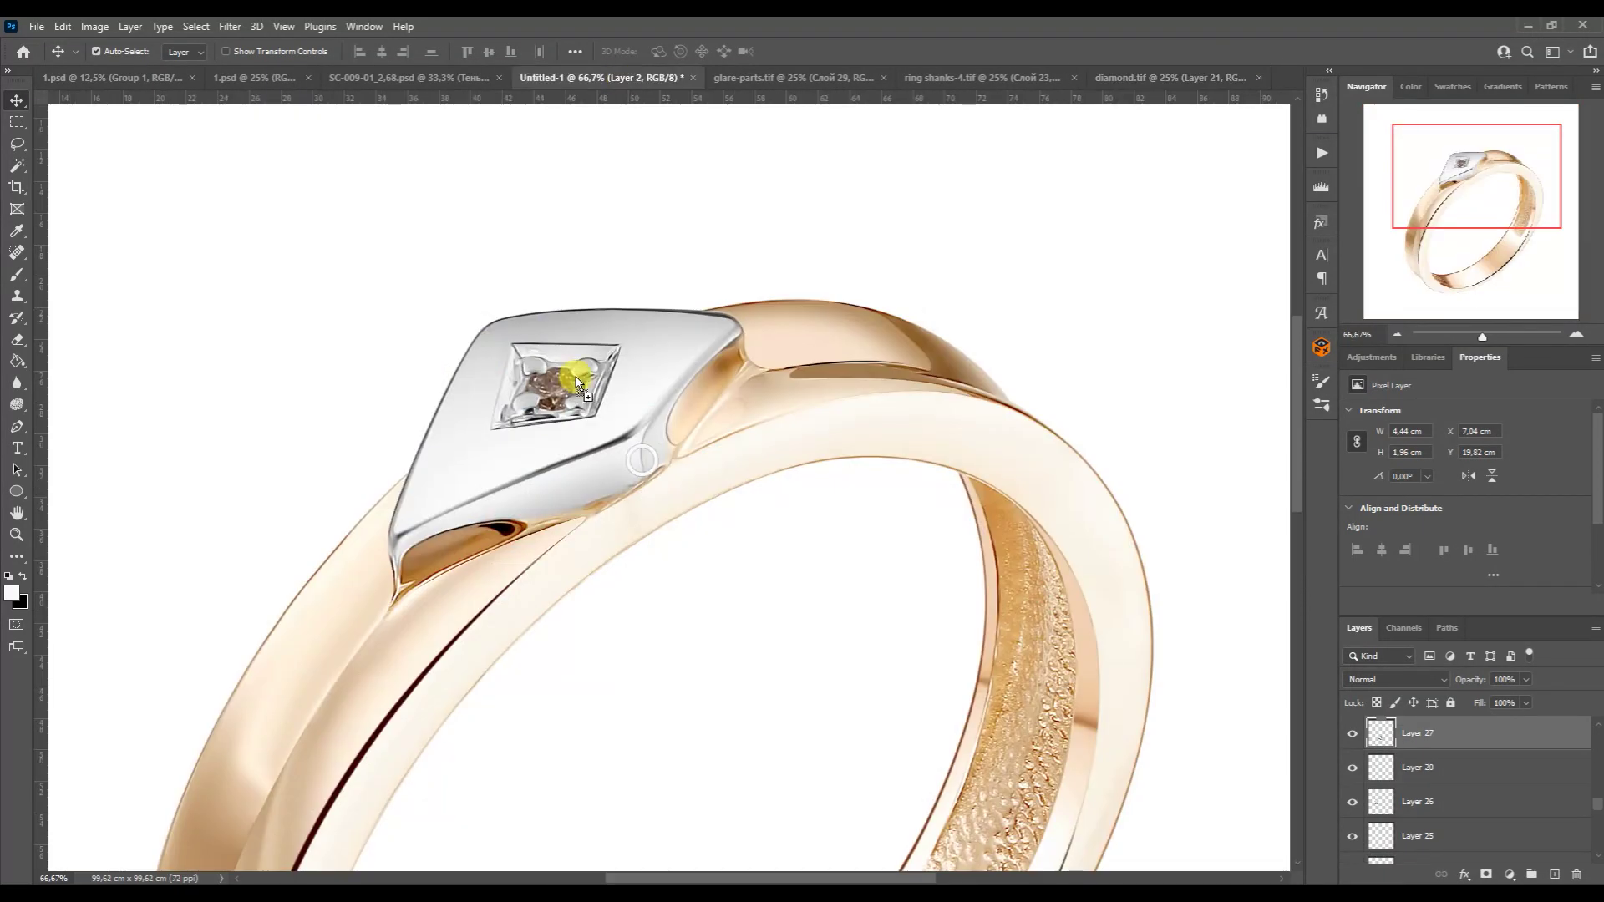
{"action": "left_click_drag", "start_coordinate": [660, 625], "coordinate": [635, 342]}
{"action": "key", "text": "ctrl+t"}
{"action": "mouse_move", "coordinate": [734, 268]}
{"action": "left_mouse_down"}
{"action": "mouse_move", "coordinate": [465, 340]}
{"action": "mouse_move", "coordinate": [547, 405]}
{"action": "left_mouse_up"}
{"action": "left_click_drag", "start_coordinate": [585, 418], "coordinate": [573, 401]}
{"action": "key", "text": "Return"}
{"action": "left_click", "coordinate": [1379, 749], "text": "alt"}
- Distort the diamond to match the setting's perspective
{"action": "key", "text": "ctrl+plus"}
{"action": "key", "text": "ctrl+plus"}
{"action": "key", "text": "ctrl+plus"}
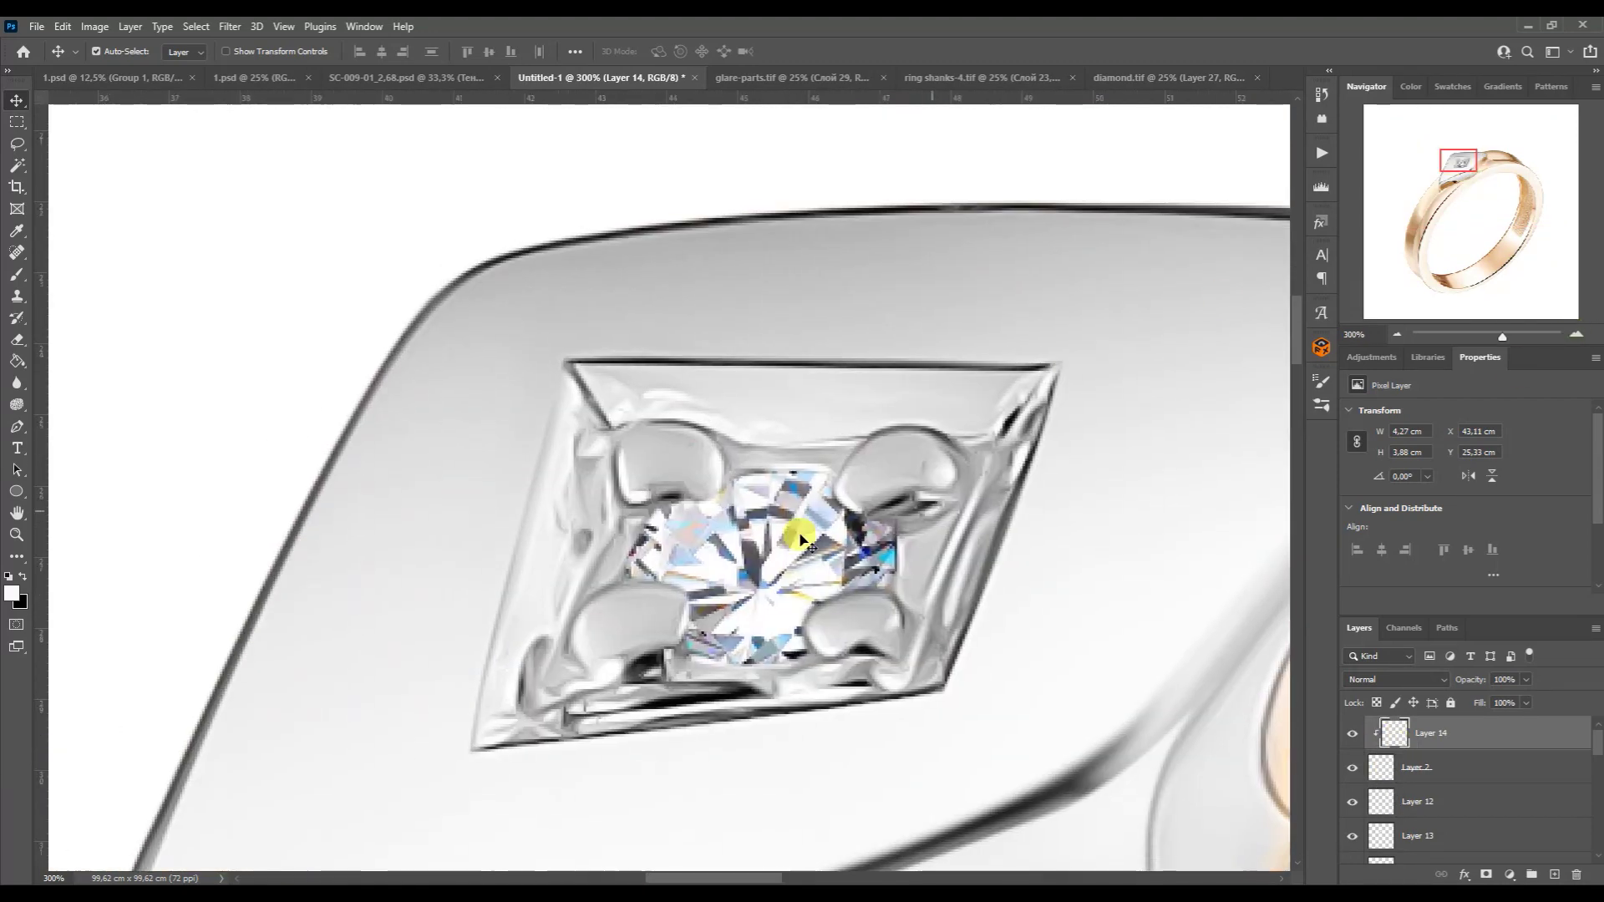
{"action": "key", "text": "ctrl+t"}
{"action": "left_click_drag", "start_coordinate": [895, 697], "coordinate": [924, 637]}
{"action": "left_click_drag", "start_coordinate": [794, 666], "coordinate": [732, 477]}
{"action": "key", "text": "Return"}
- Open the shadow image file from the stone images folder and bring its document forward
{"action": "left_click", "coordinate": [1397, 334]}
{"action": "left_click", "coordinate": [367, 814]}
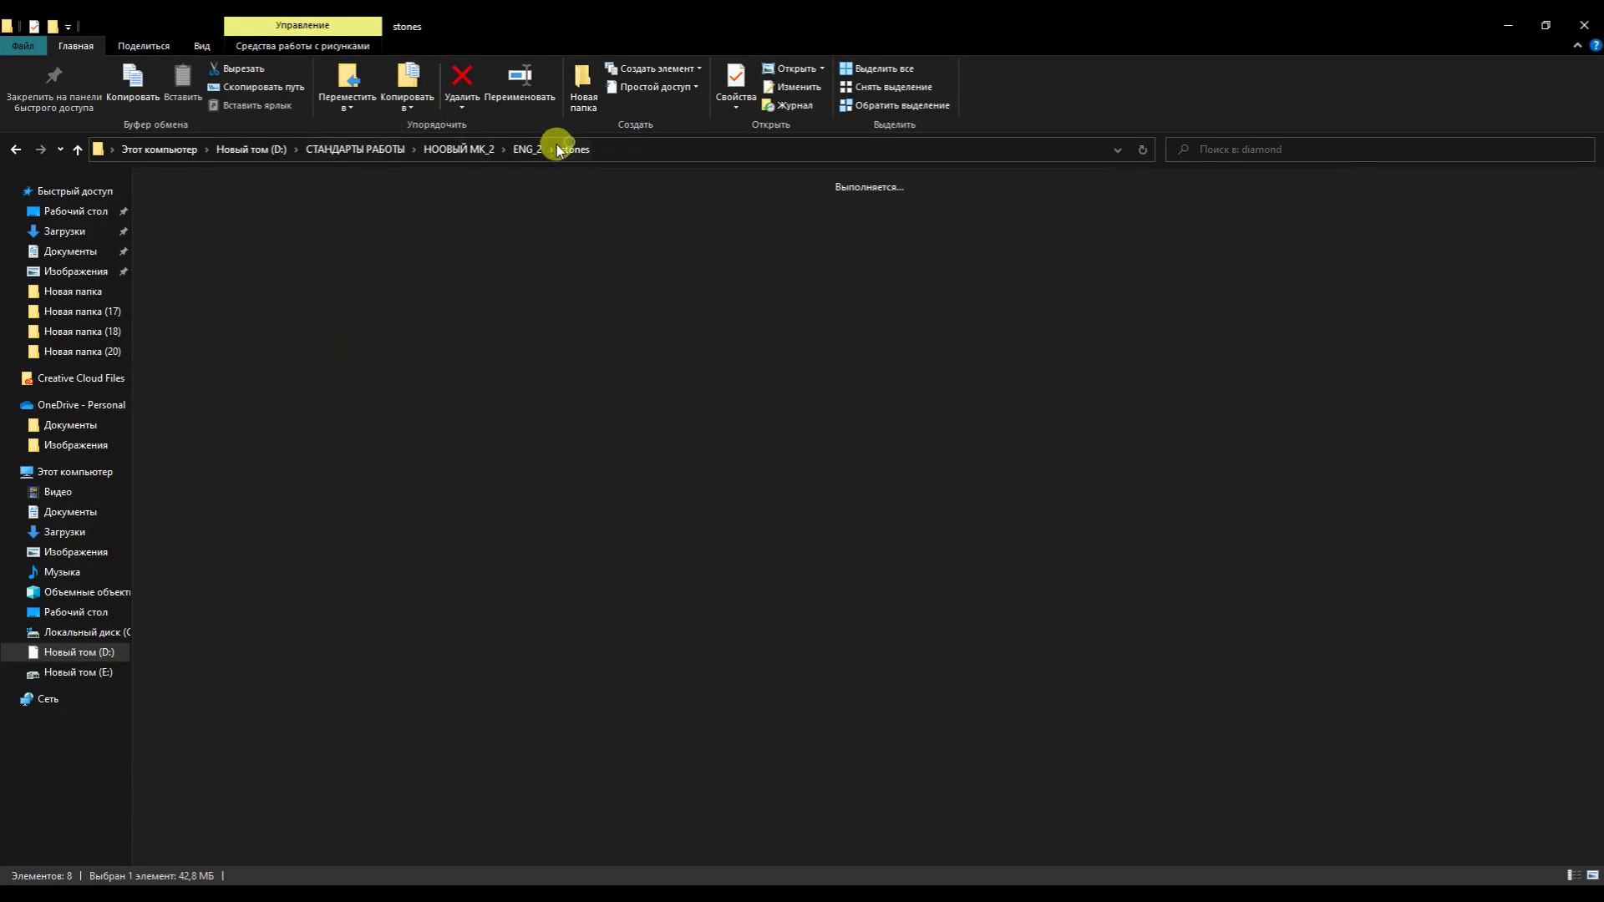
{"action": "double_click", "coordinate": [459, 222]}
{"action": "left_click", "coordinate": [742, 77]}
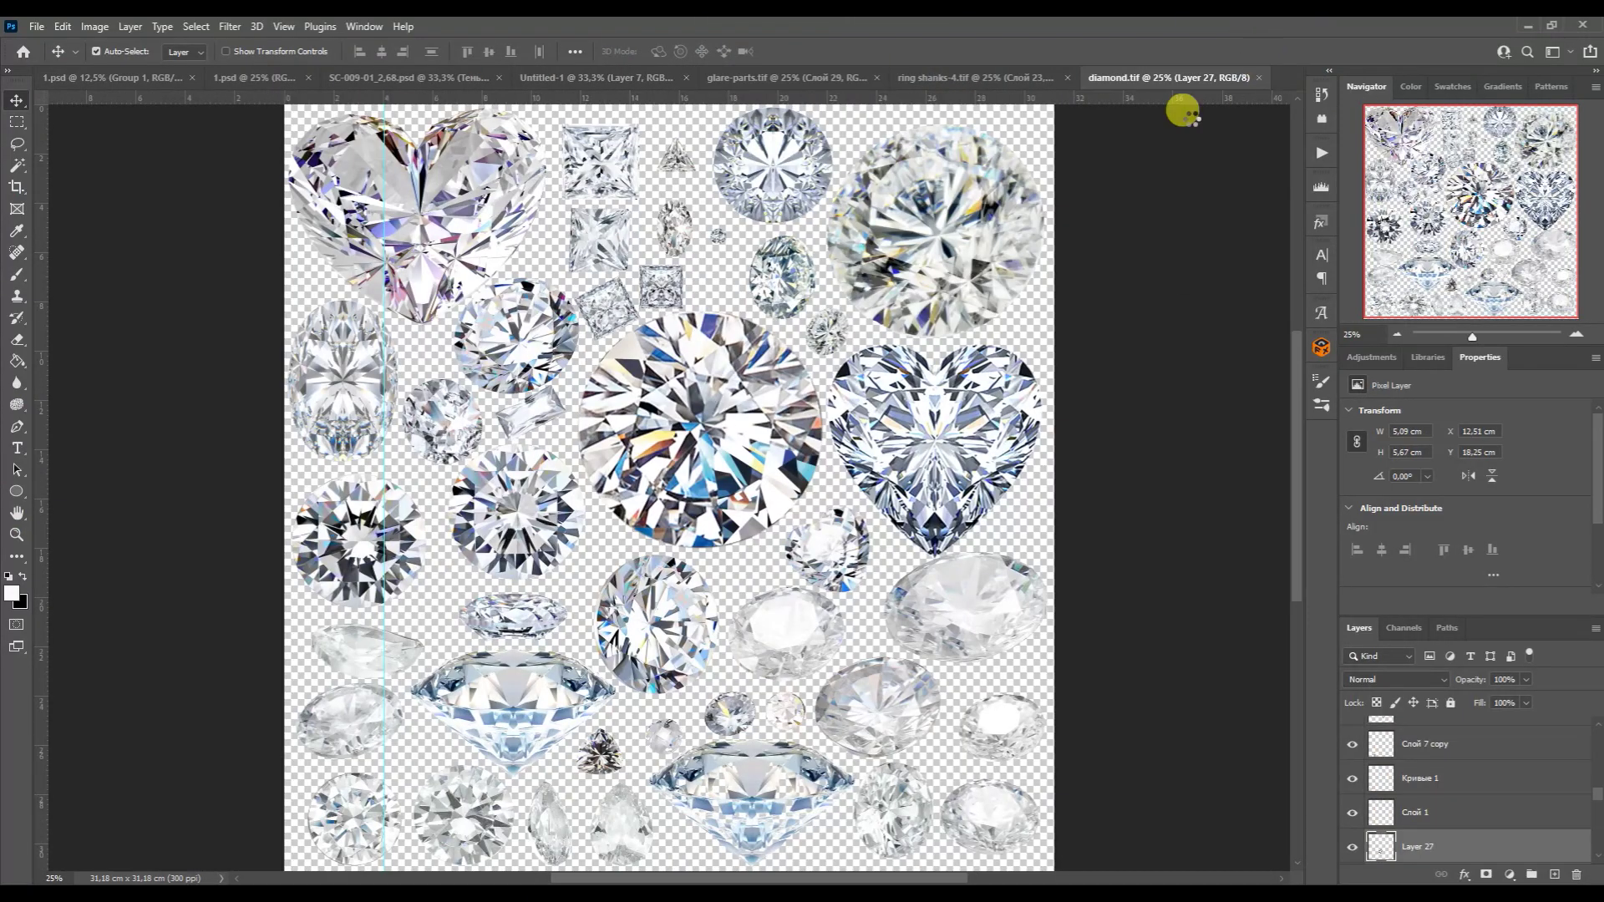
{"action": "left_click", "coordinate": [1008, 77]}
{"action": "left_click", "coordinate": [1169, 78]}
- Place the soft shadow beneath the ring and group the retouch layers into Group 1
{"action": "left_click_drag", "start_coordinate": [1042, 394], "coordinate": [894, 748]}
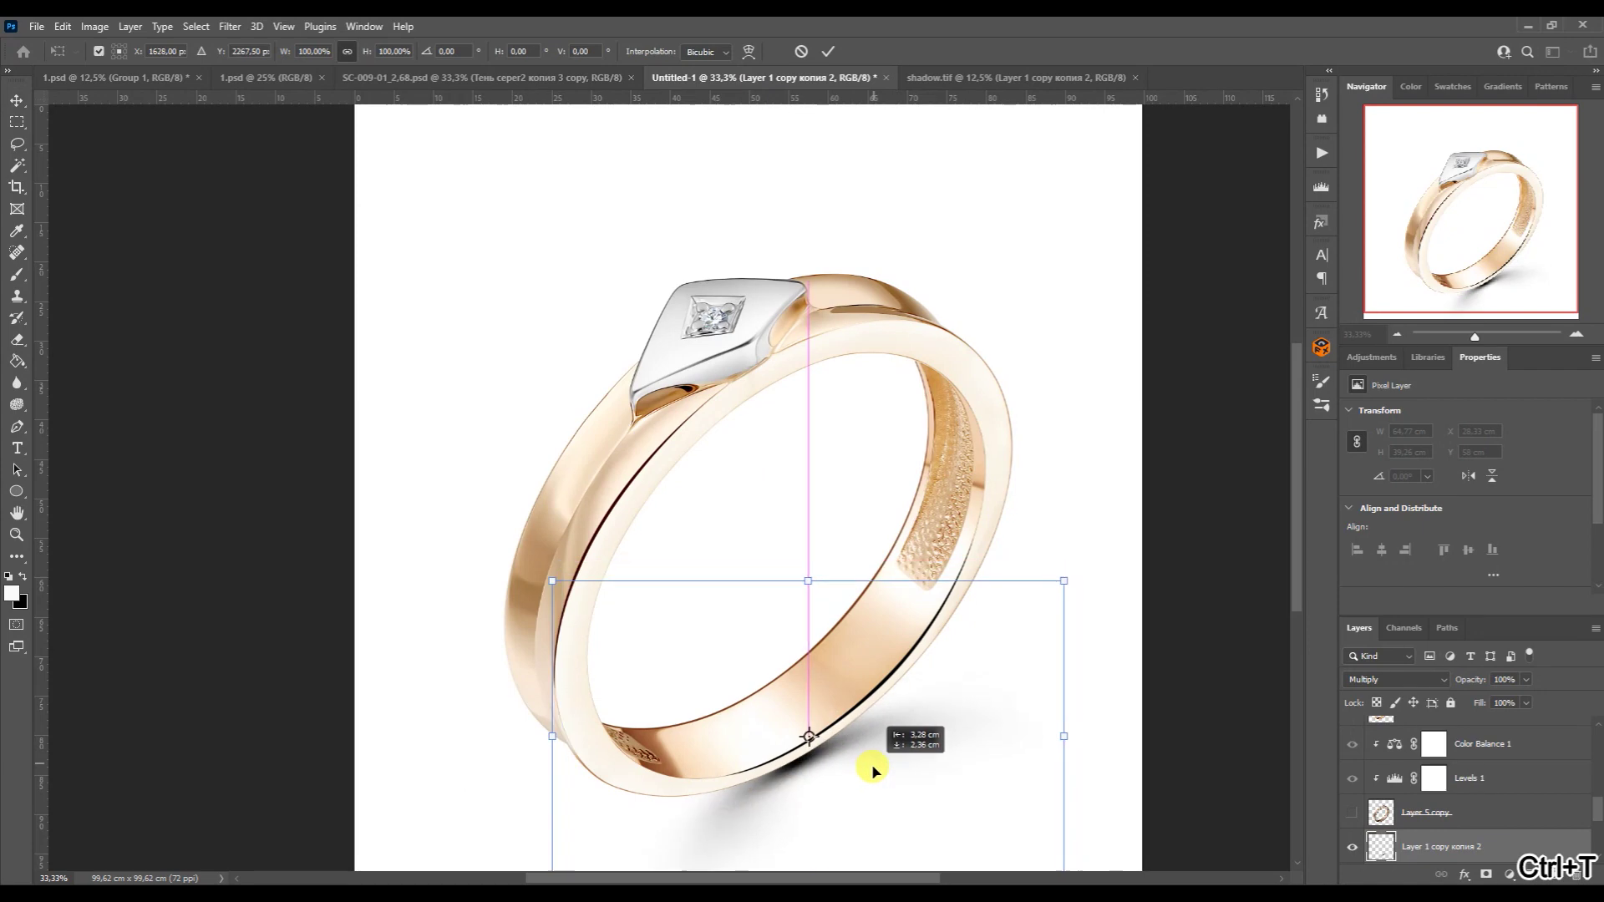
{"action": "left_click", "coordinate": [1397, 334]}
{"action": "left_click", "coordinate": [1425, 781], "text": "shift"}
{"action": "key", "text": "ctrl+g"}
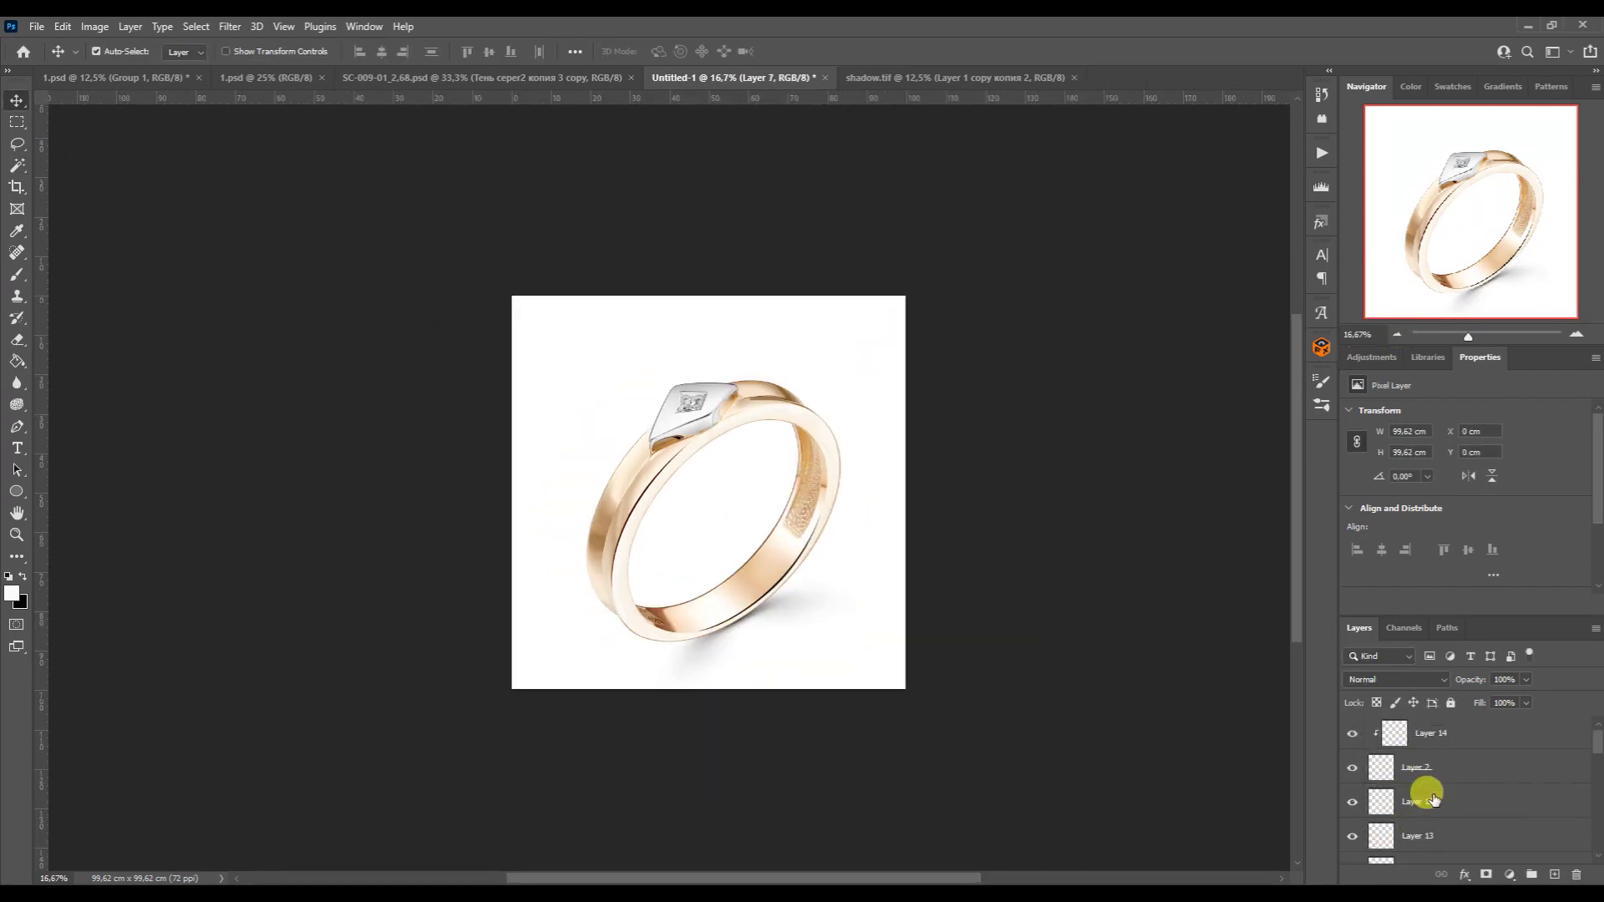
- Toggle Group 1's visibility to compare the retouch with the original ring
{"action": "key", "text": "ctrl+plus"}
{"action": "left_click", "coordinate": [1352, 726]}
{"action": "left_click", "coordinate": [1351, 725]}
{"action": "left_click", "coordinate": [1352, 726]}
{"action": "key", "text": "ctrl+plus"}
- Duplicate the diamond layer inside Group 1, then compare against the original photo
{"action": "left_click", "coordinate": [1426, 763]}
{"action": "left_click", "coordinate": [1512, 752]}
{"action": "key", "text": "ctrl+j"}
{"action": "left_click", "coordinate": [1322, 94]}
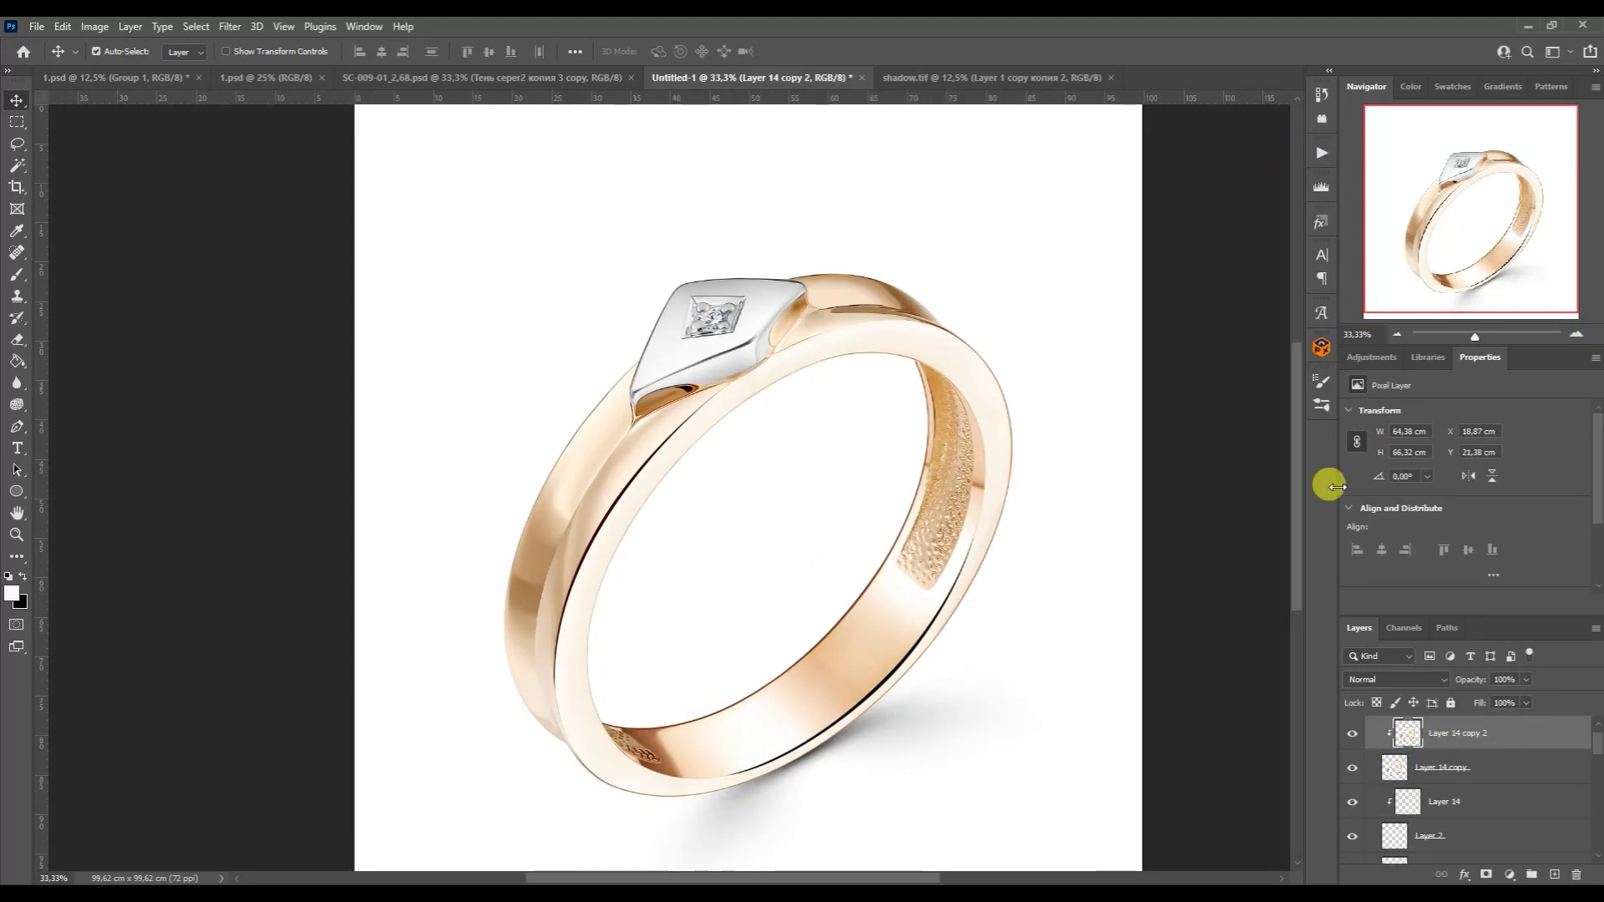
{"action": "left_click", "coordinate": [1352, 726]}
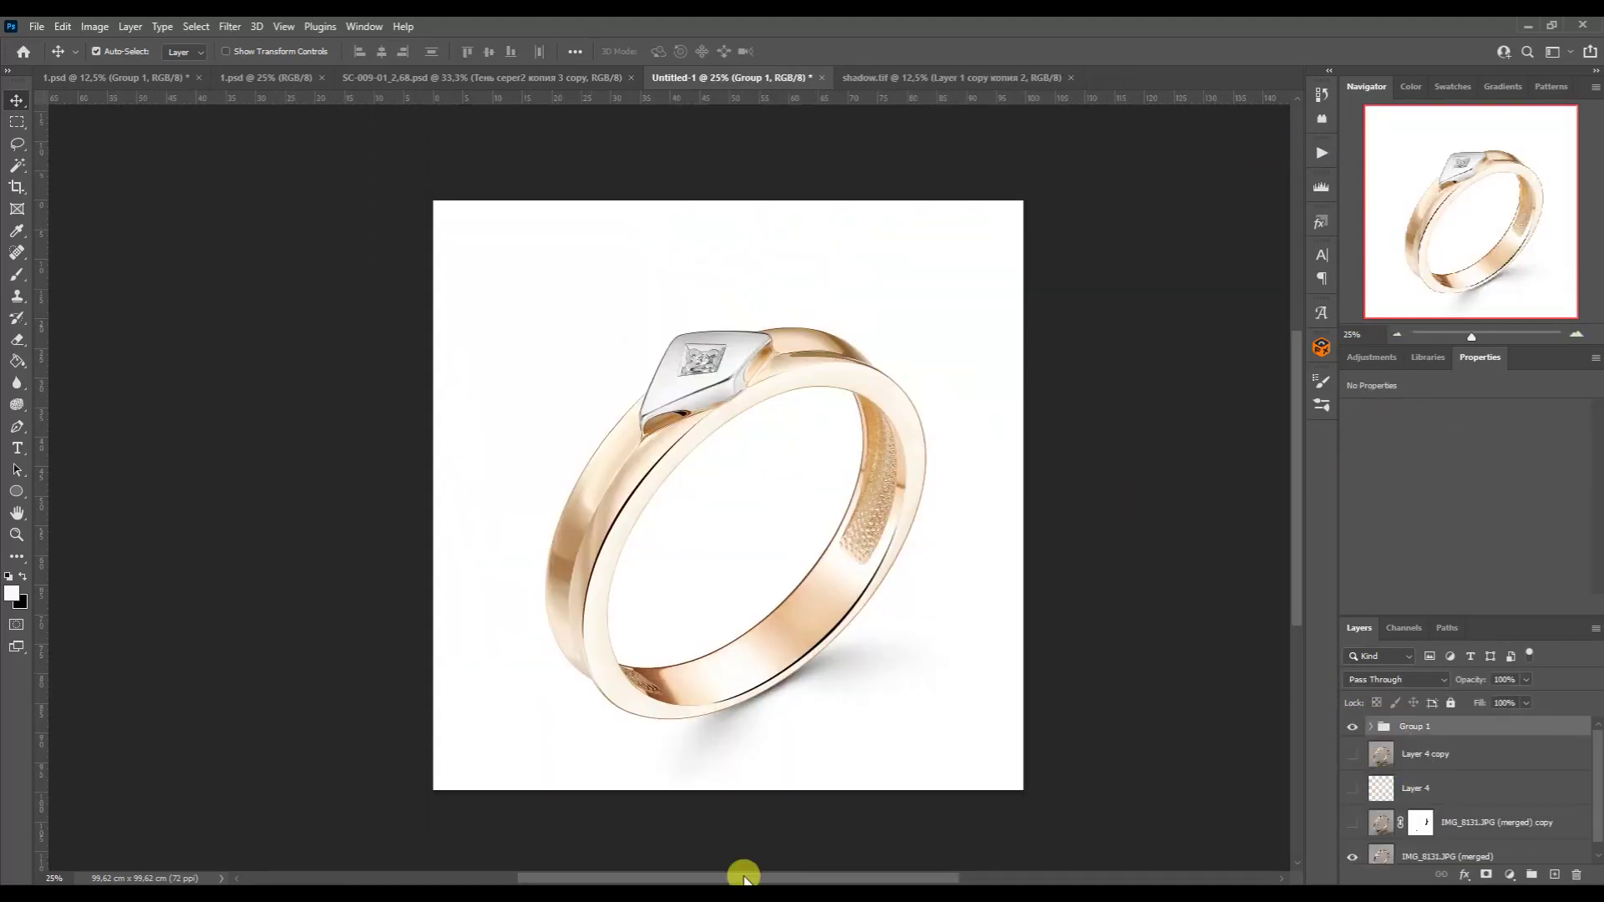